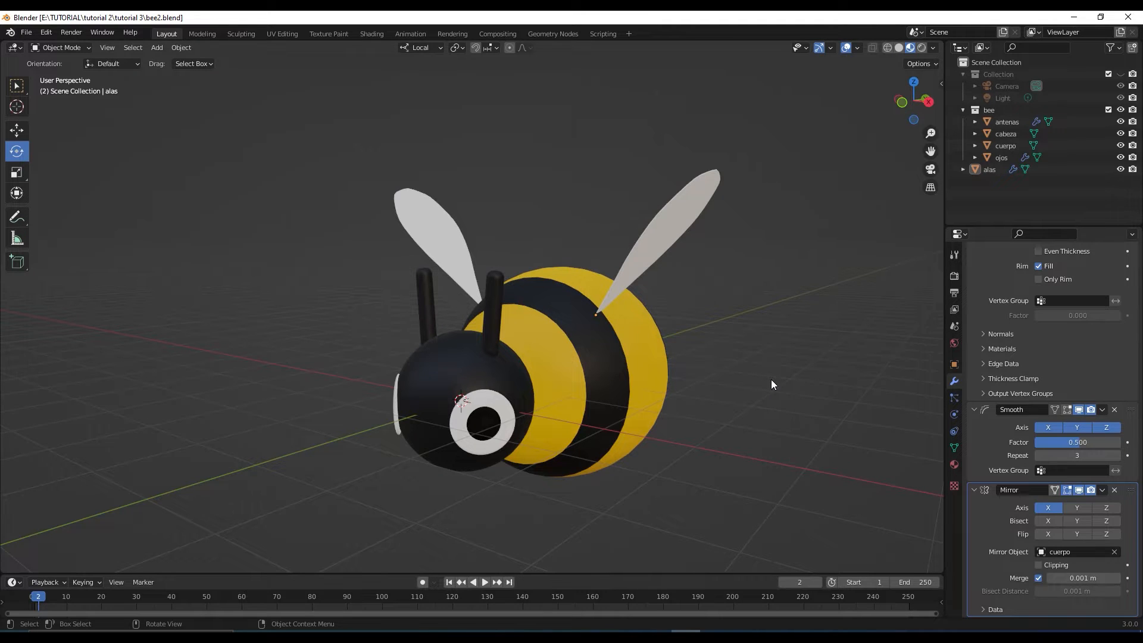
Examine the bee model from the front, the side and above
middle_click_drag(772, 380, 779, 429)
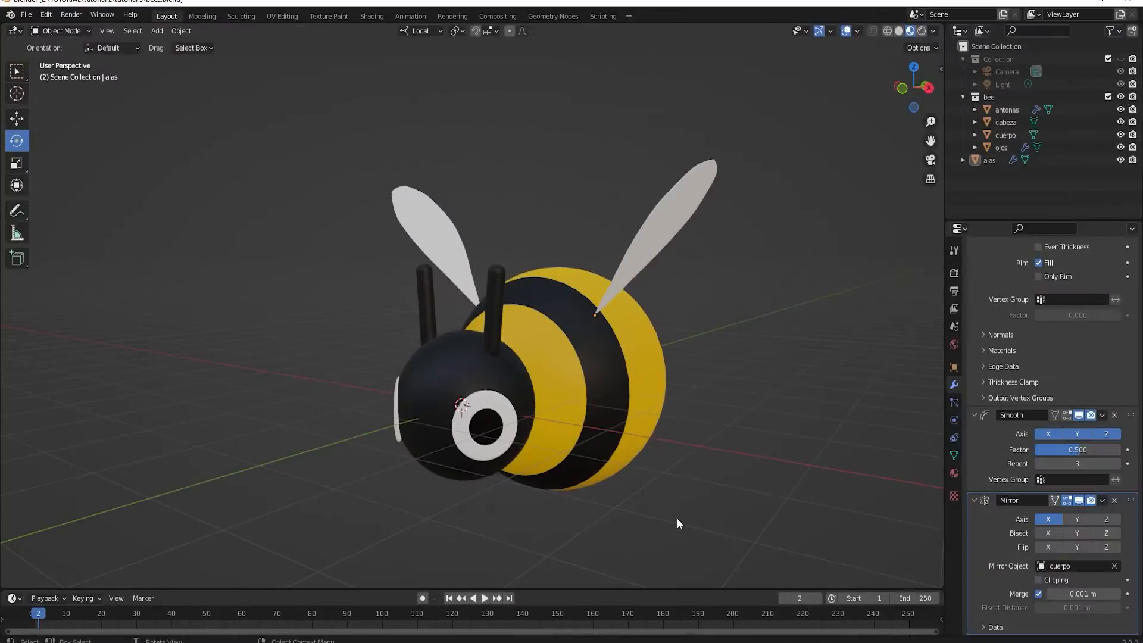
middle_click_drag(825, 442, 776, 420)
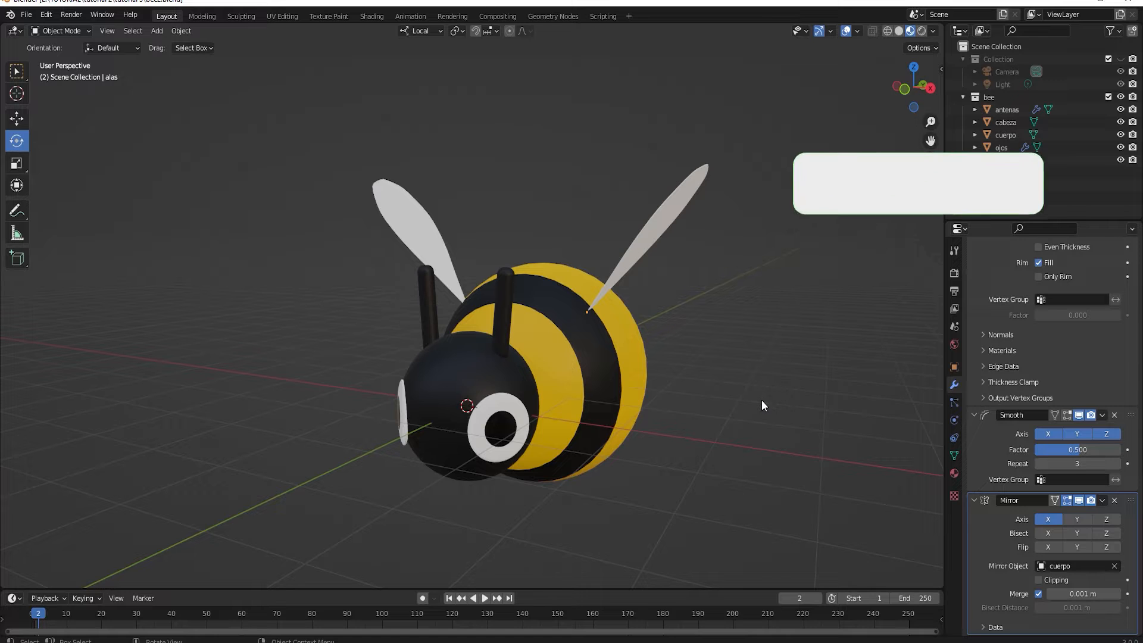
middle_click_drag(735, 444, 770, 427, "shift")
middle_click_drag(844, 397, 741, 391)
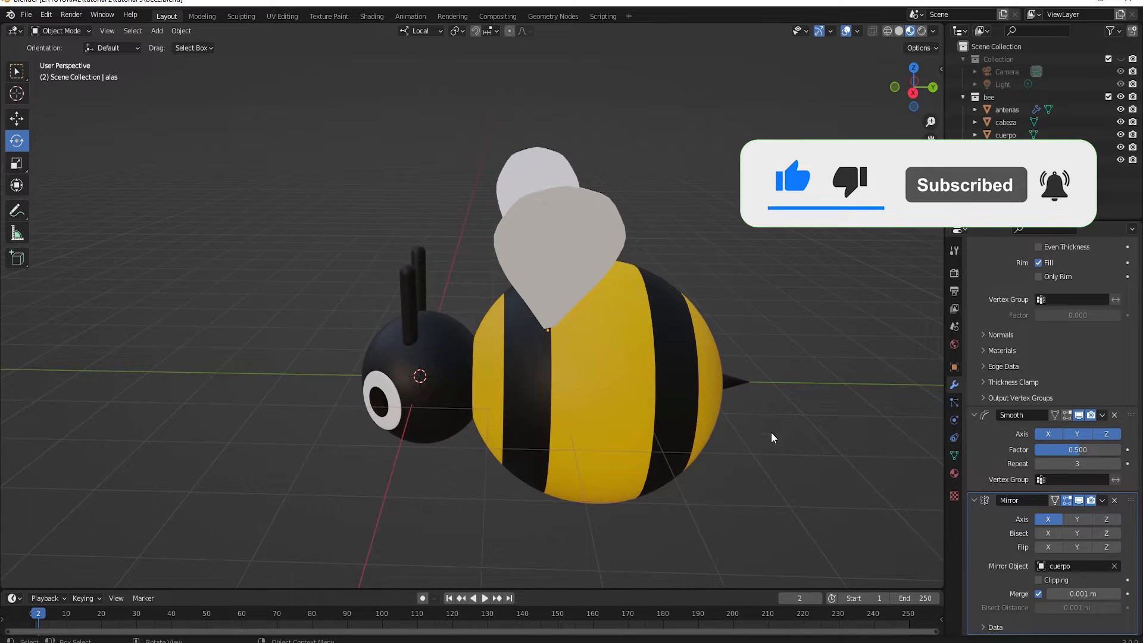
middle_click_drag(795, 467, 793, 417)
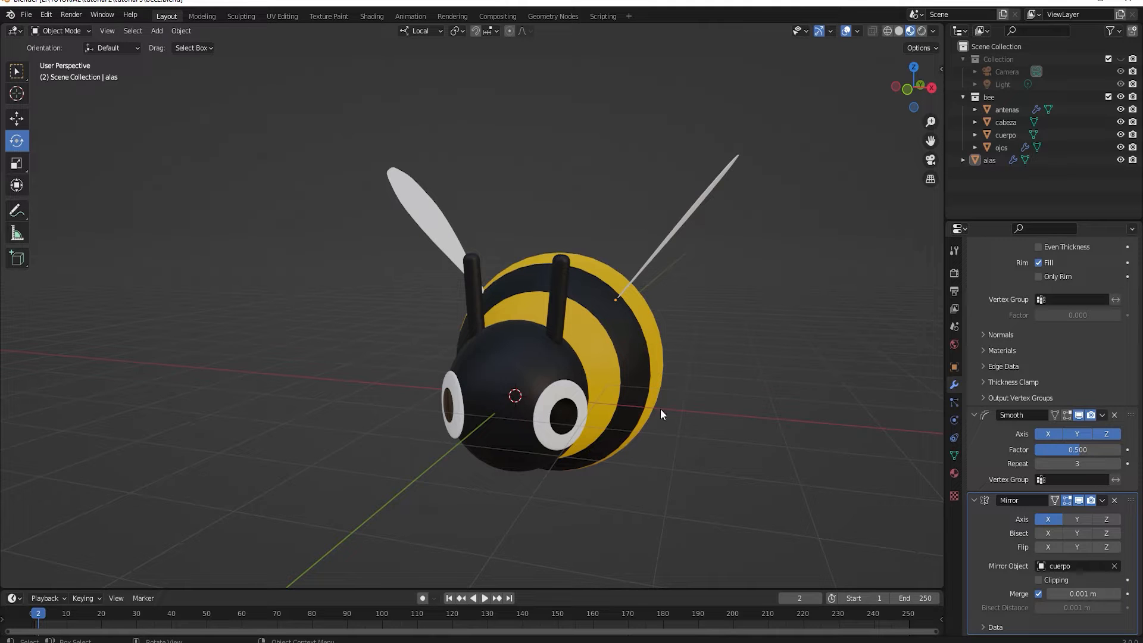
middle_click_drag(703, 388, 690, 405)
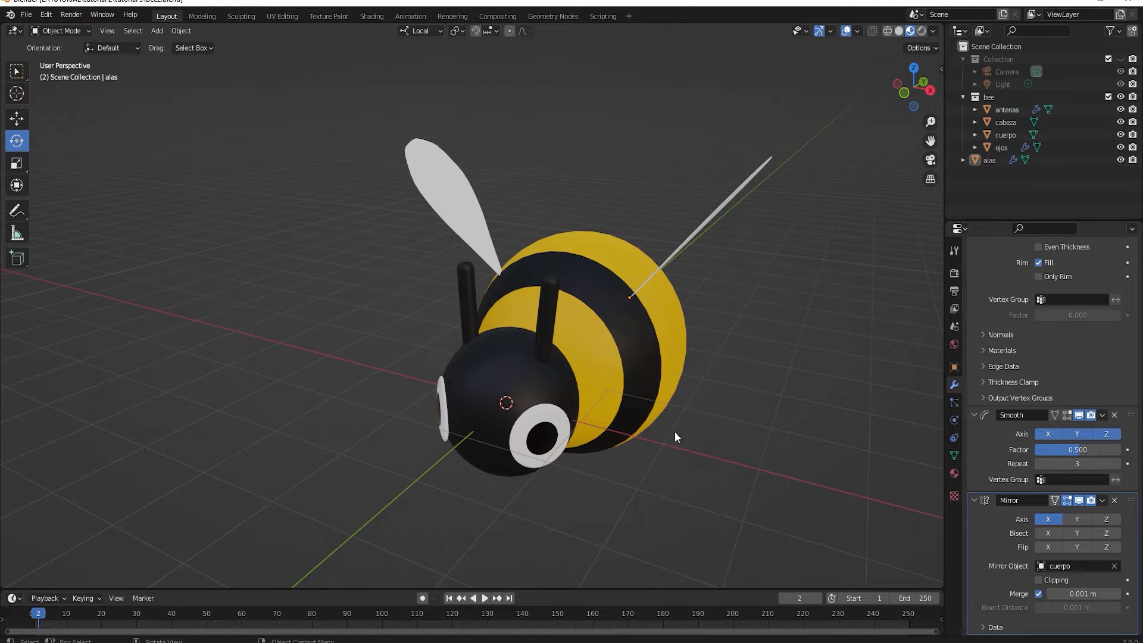
middle_click_drag(715, 413, 448, 409)
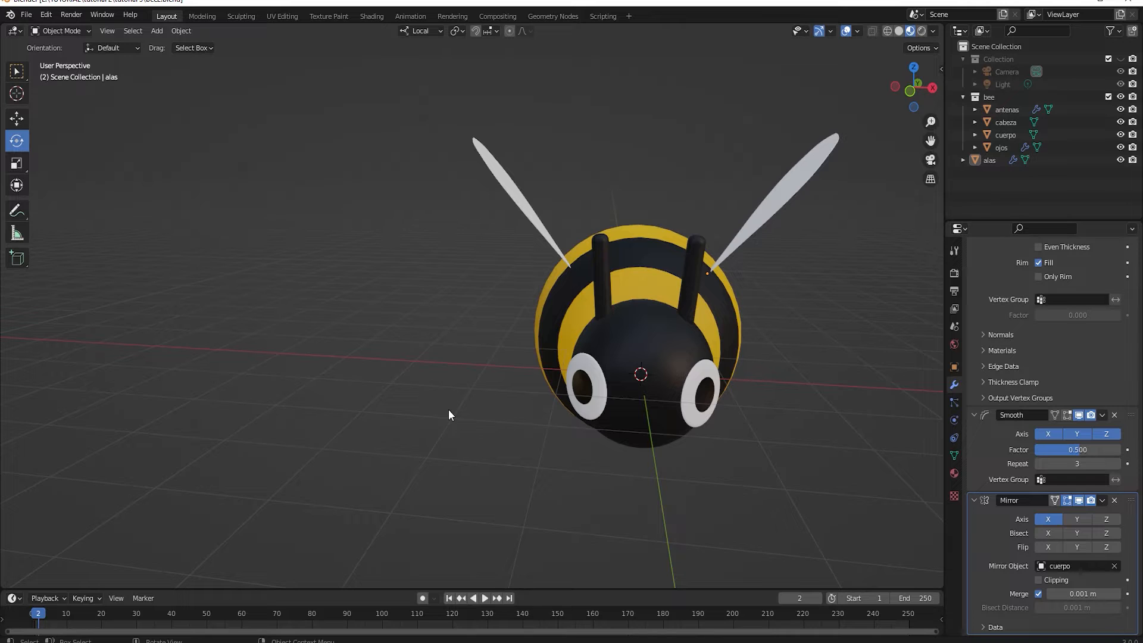
middle_click_drag(494, 437, 480, 428)
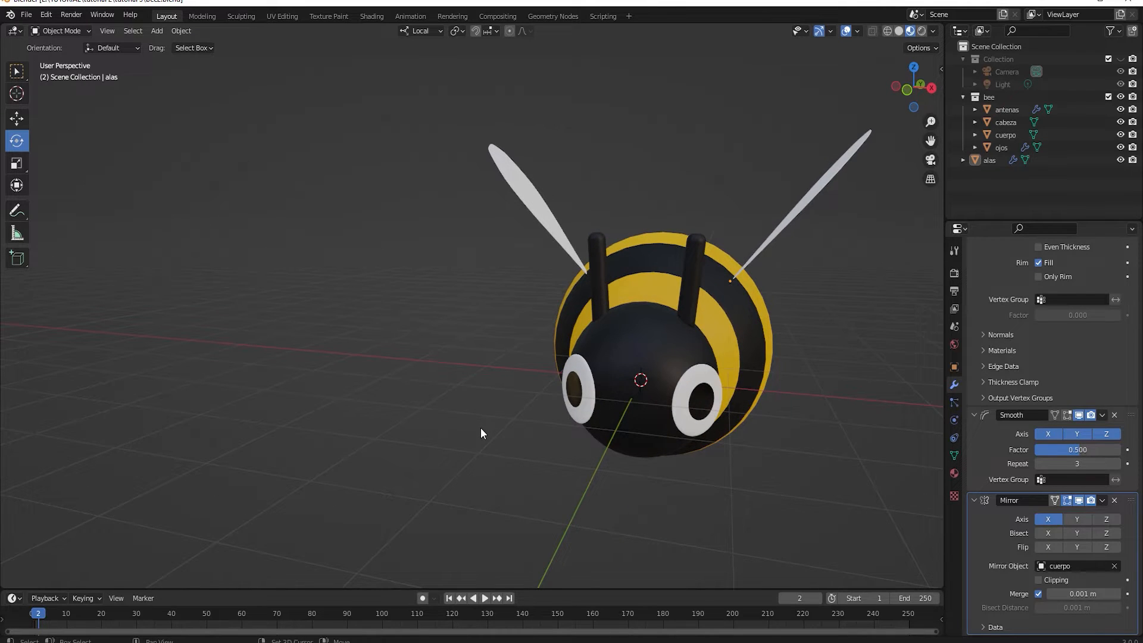
Add an ico sphere mesh with 2 subdivisions and a 1 m radius at the world origin
key("shift+a")
mouse_move(497, 391)
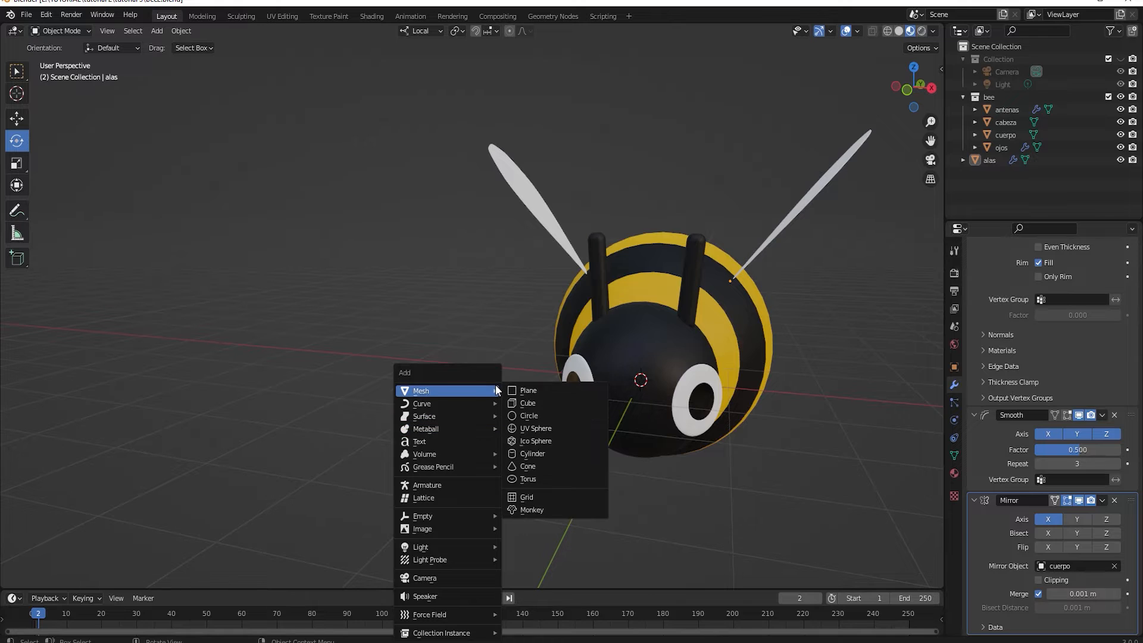
left_click(558, 440)
middle_click_drag(558, 489, 577, 487)
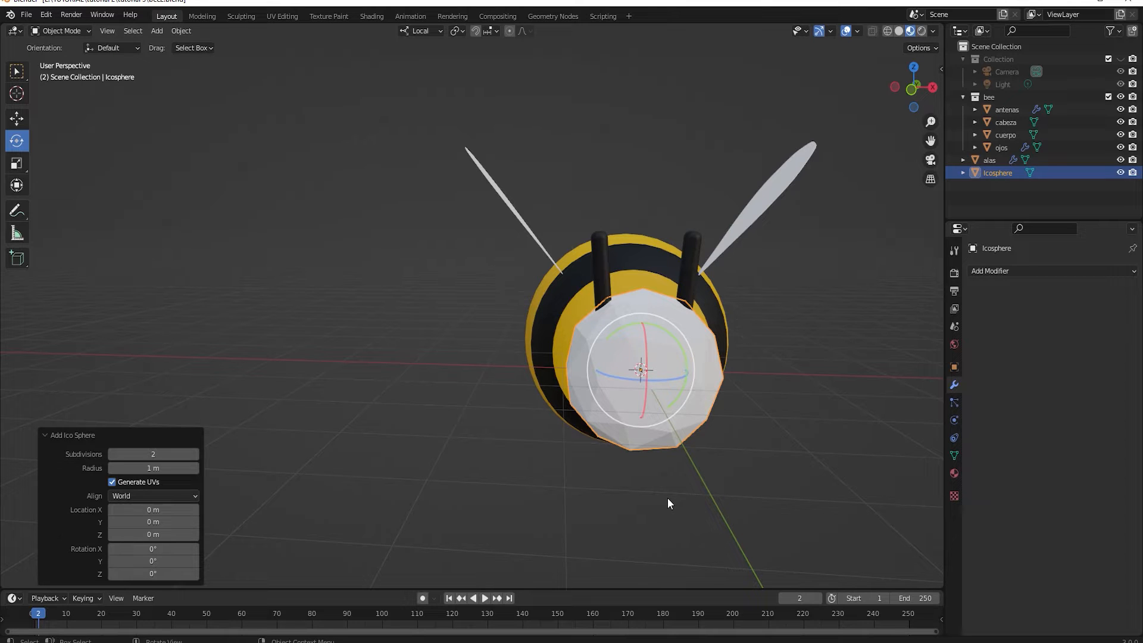
In the front view, move the ico sphere about 5.06 m along negative X, clear of the bee
key("KP_1")
key("shift+space")
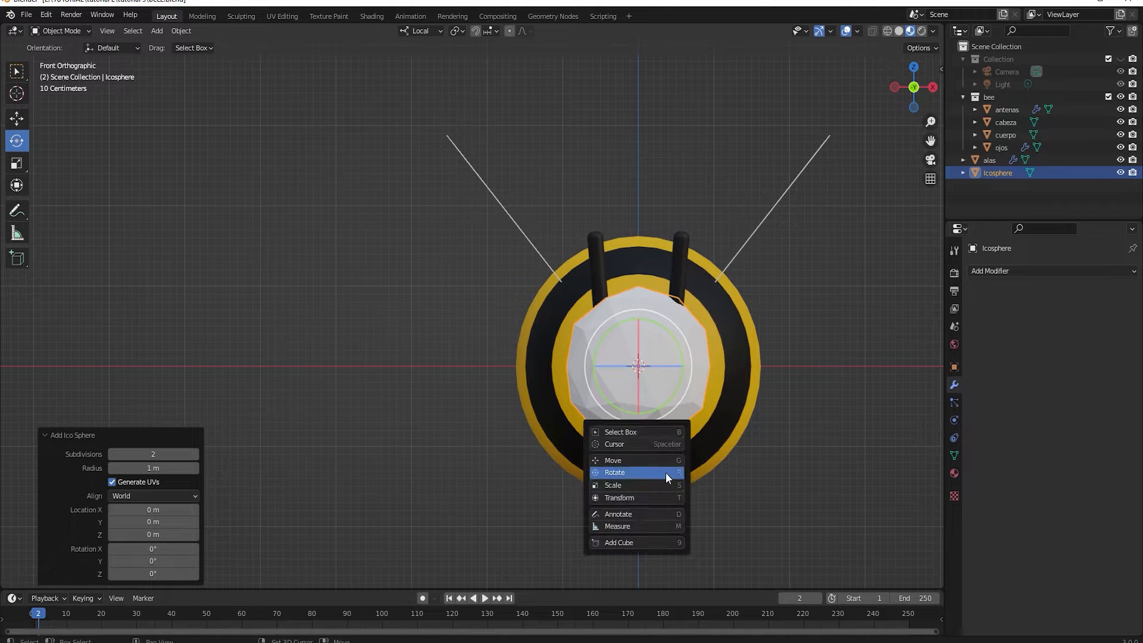
key("g")
left_click_drag(685, 366, 388, 367)
middle_click_drag(431, 398, 573, 381, "shift")
scroll(520, 390, "up", 2)
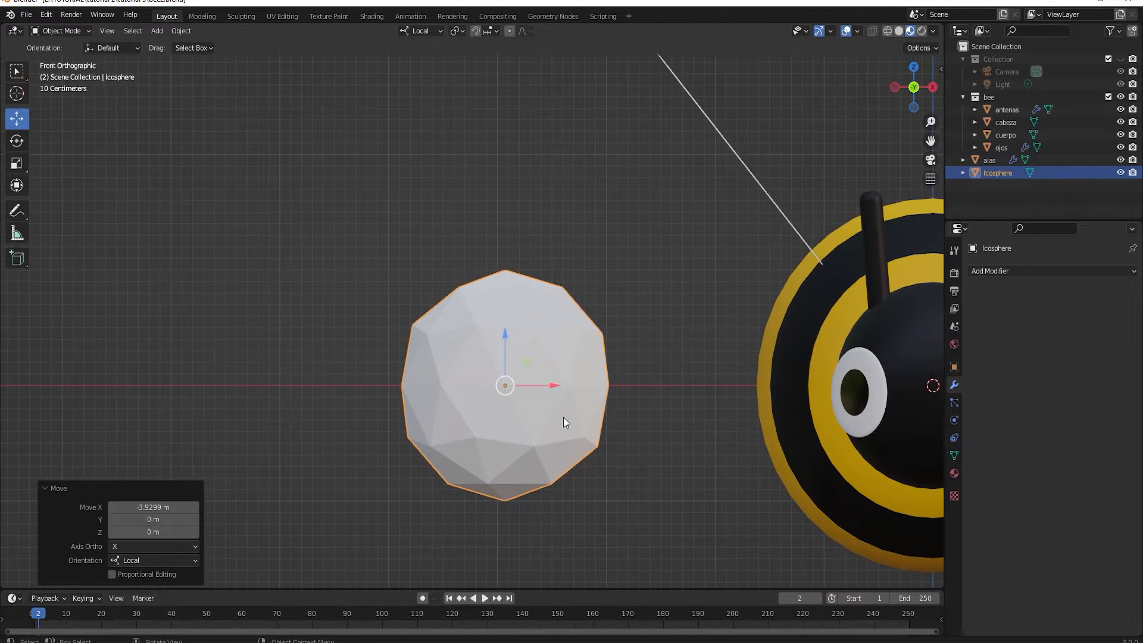
left_click_drag(548, 385, 425, 387)
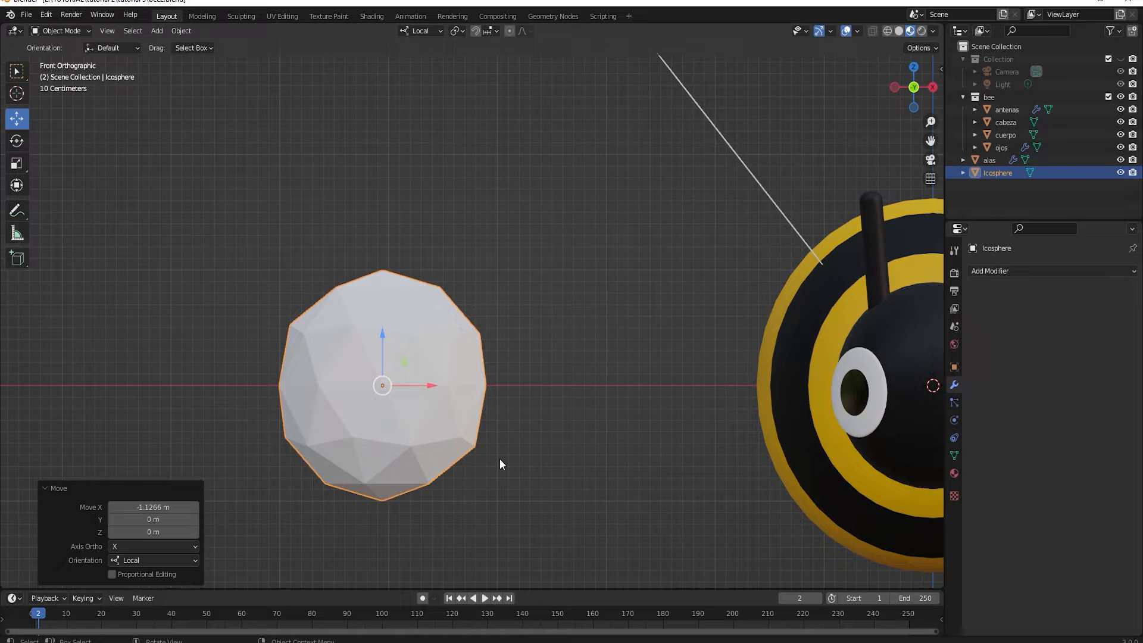
Edit the ico sphere's mesh in face select mode and scale all of it uniformly by about 0.946
key("Tab")
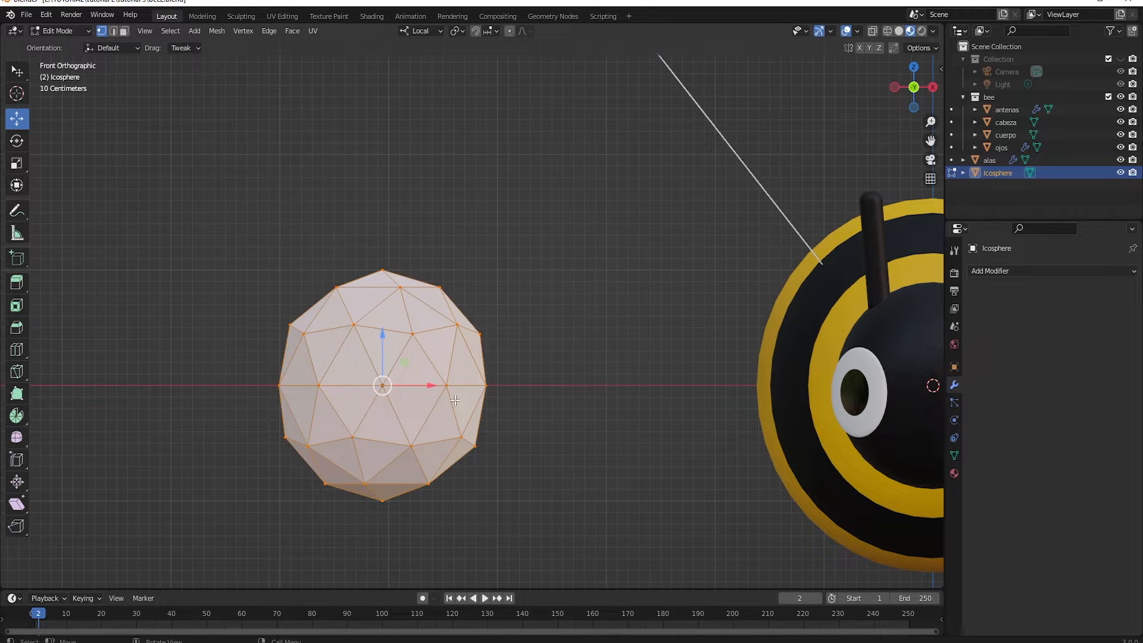
key("3")
key("shift+space")
key("r")
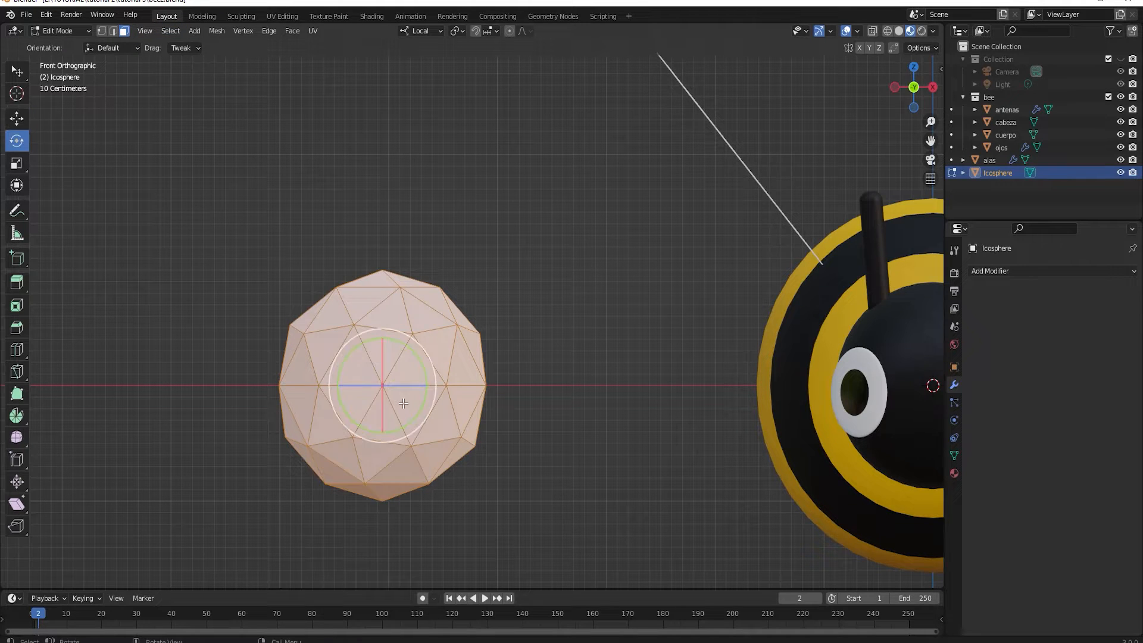
key("s")
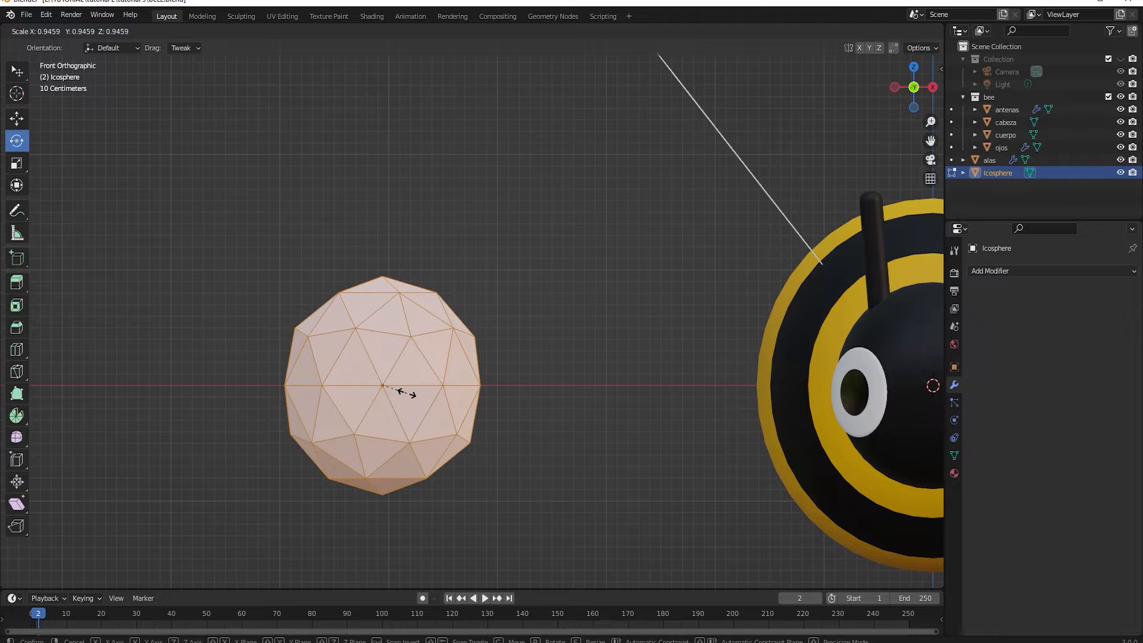
left_click(407, 392)
Stretch the whole ico sphere along its local X axis by a factor of about 1.76
key("shift+space")
key("s")
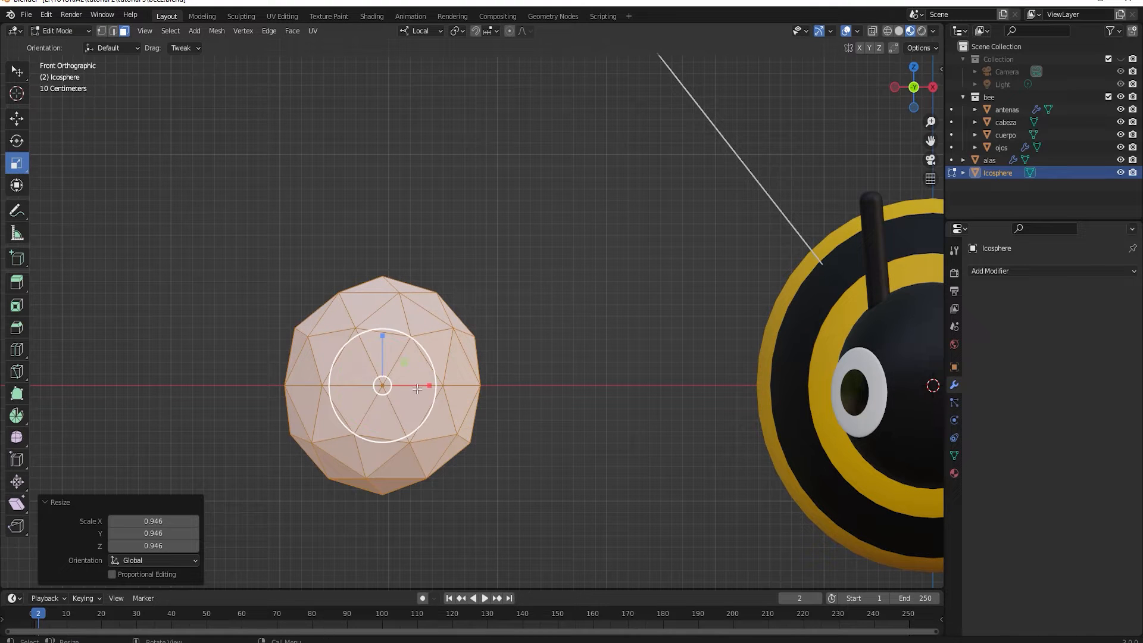
key("s")
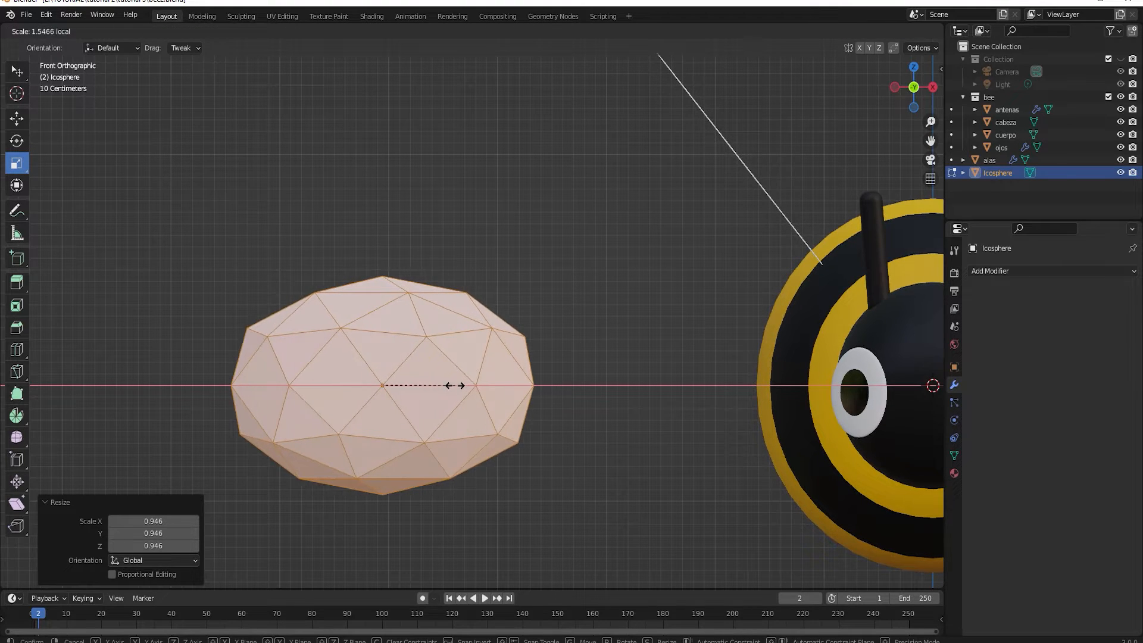
left_click(465, 388)
In the top view, duplicate the stretched sphere and offset the overlapping copy about 0.81 m along X and backward along Y
middle_click_drag(511, 337, 510, 434)
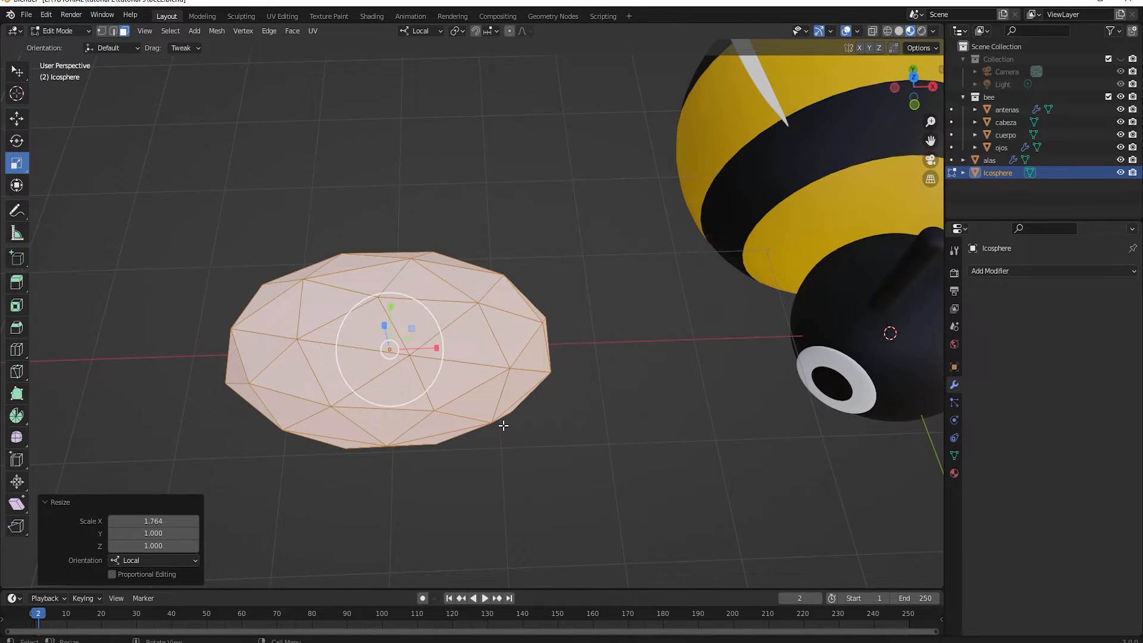
key("KP_7")
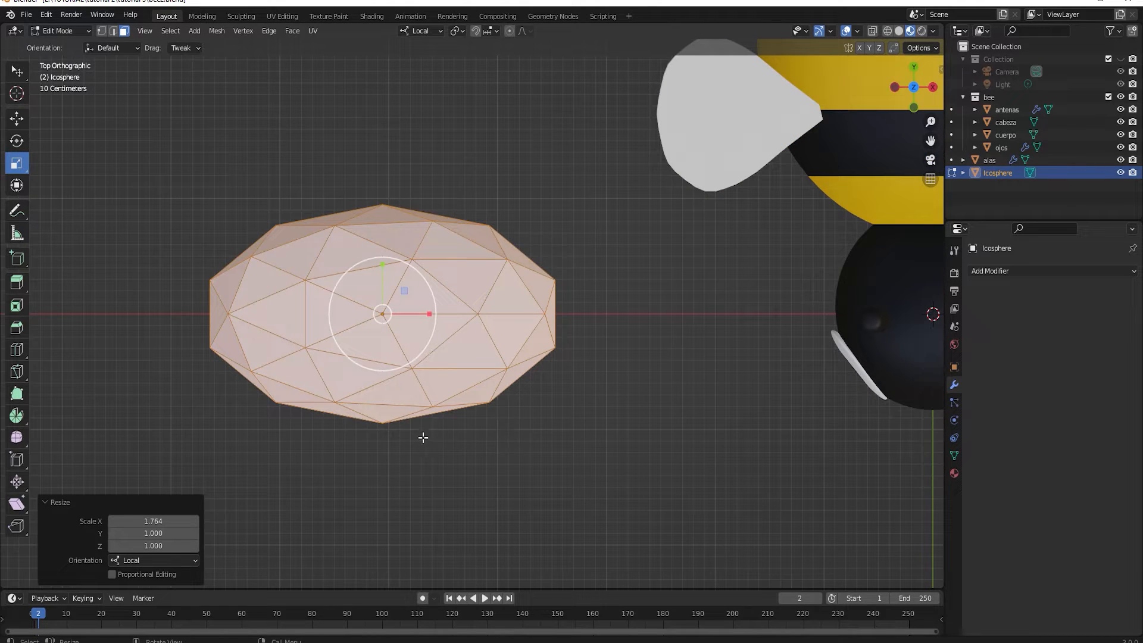
middle_click_drag(464, 474, 555, 518, "shift")
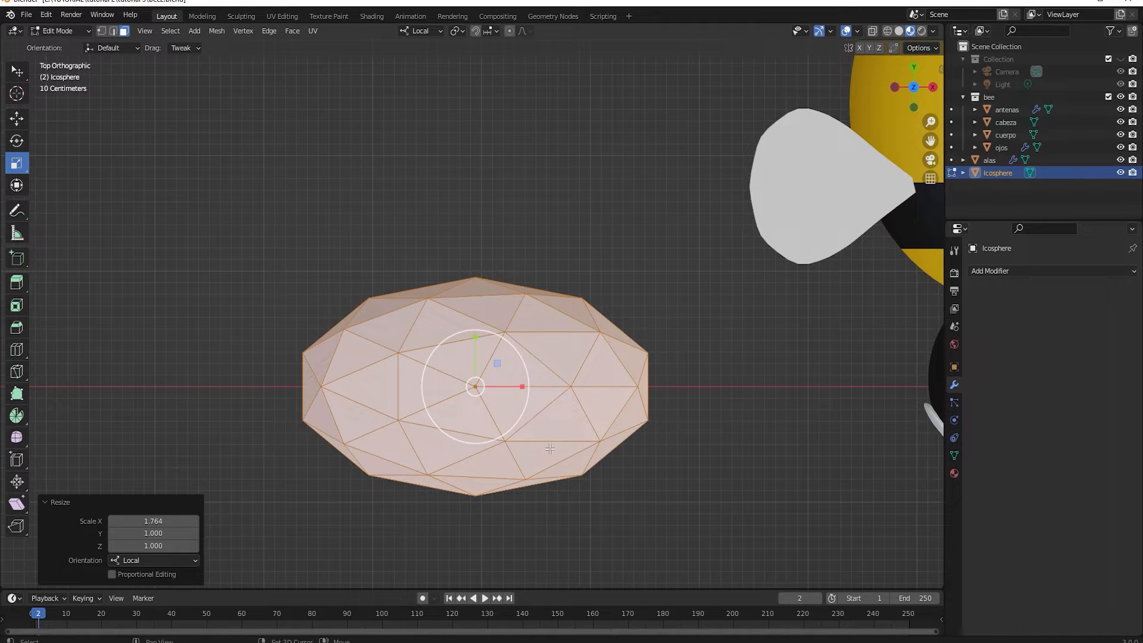
key("shift+d")
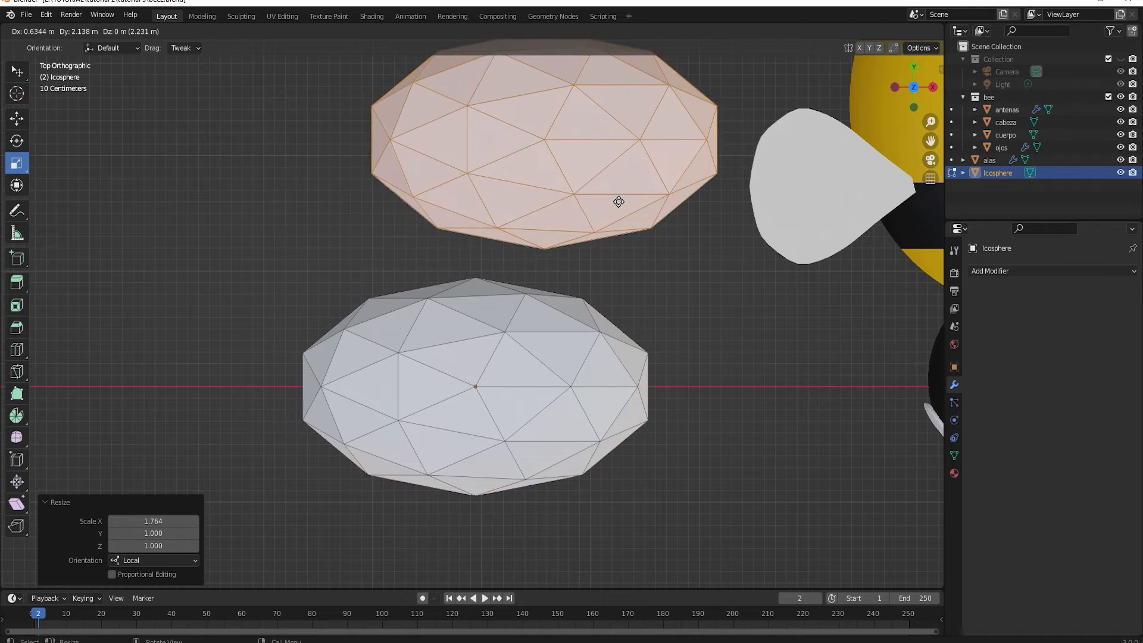
right_click(617, 199)
key("shift+space")
key("g")
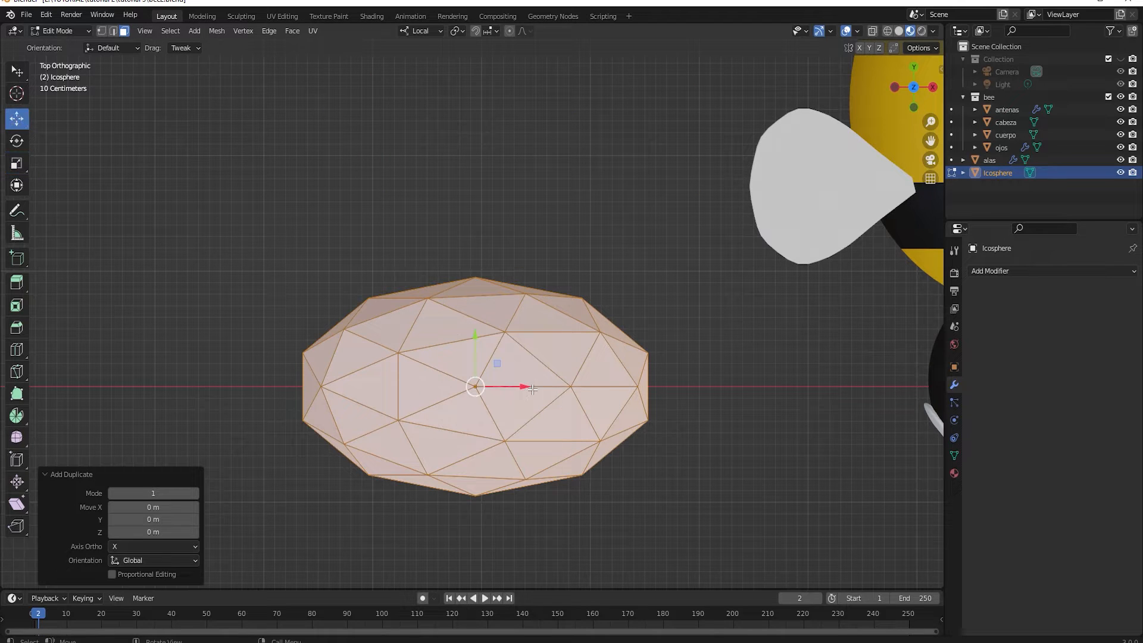
left_click_drag(474, 338, 473, 239)
left_click_drag(513, 291, 612, 314)
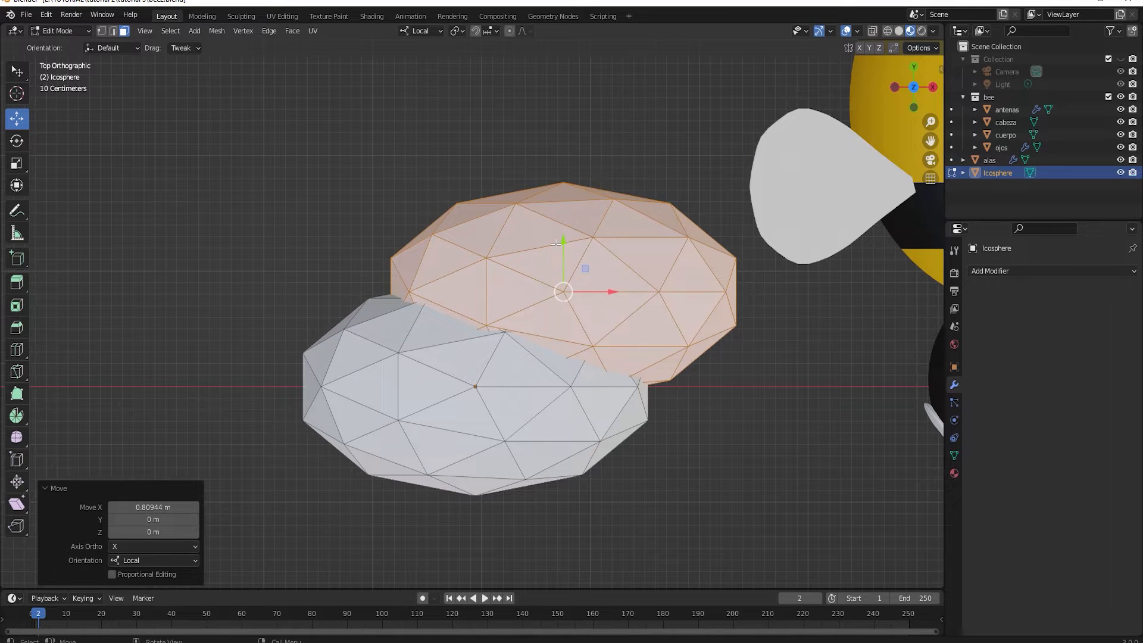
left_click_drag(556, 244, 571, 277)
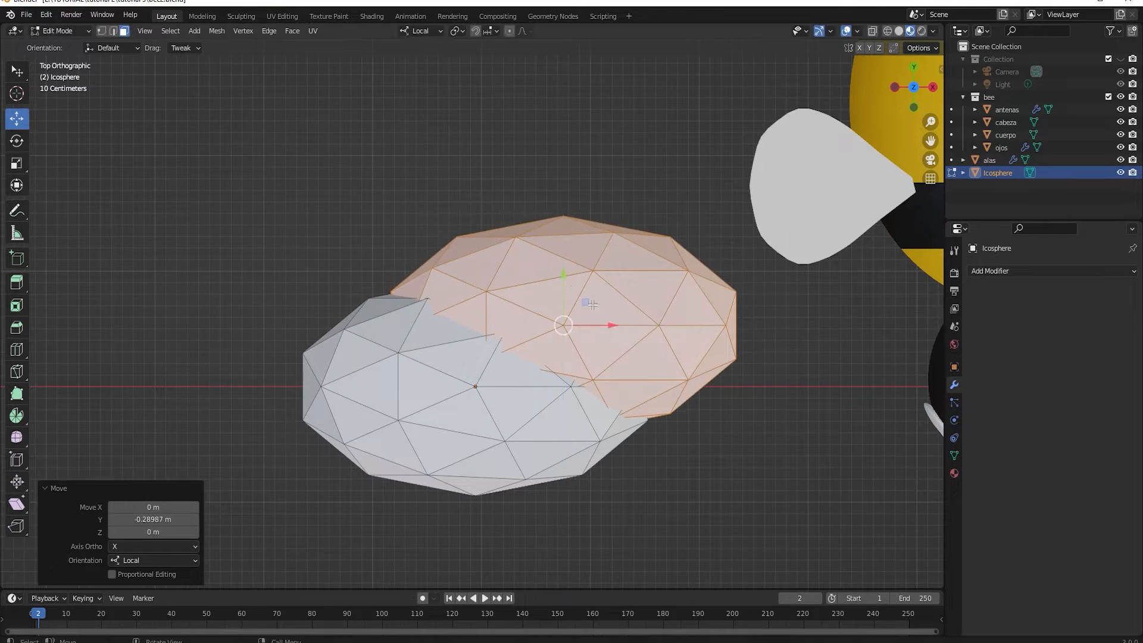
Scale the duplicated lobe along local X by about 0.835
key("shift+space")
key("s")
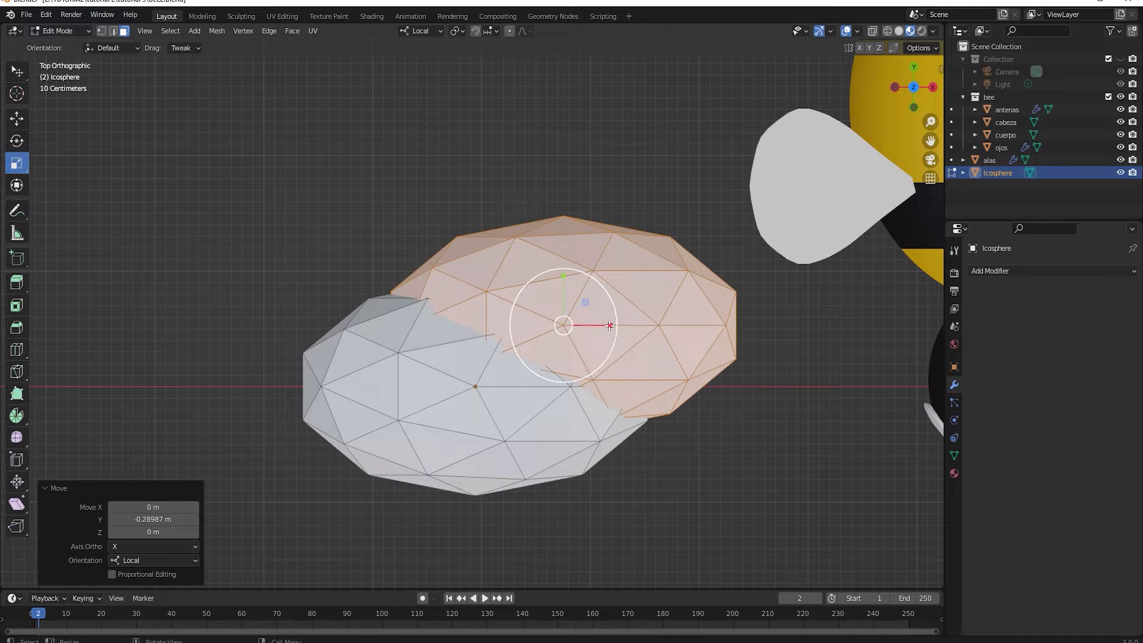
left_click_drag(612, 325, 605, 319)
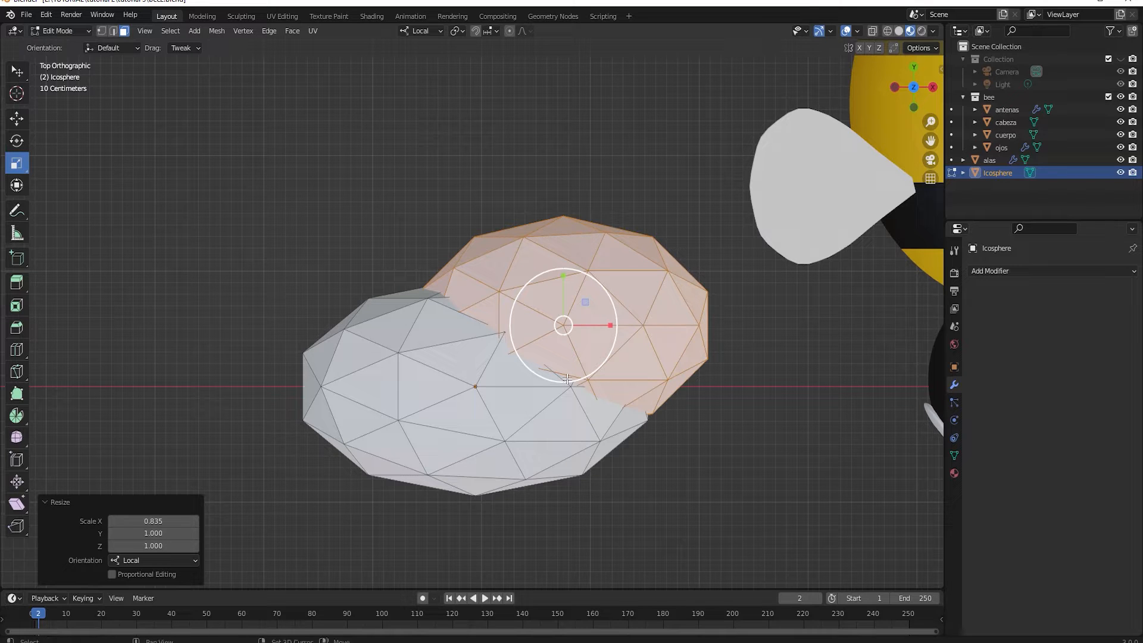
Duplicate the narrowed lobe, place the copy about 1.8 m away along negative X, and widen it along X by about 1.27
right_click(567, 379)
left_click_drag(602, 219, 392, 206)
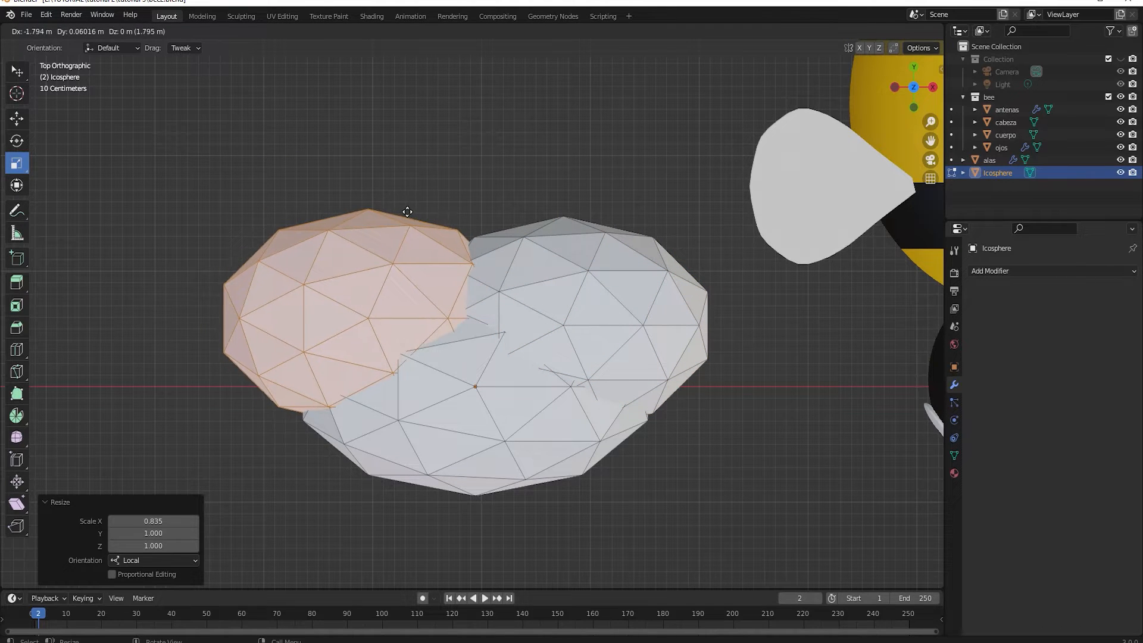
left_click(405, 215)
left_click_drag(416, 316, 429, 314)
In the front view, move the newest lobe about 0.14 m in X and -0.19 m in Z, and scale its X by about 1.089
key("KP_1")
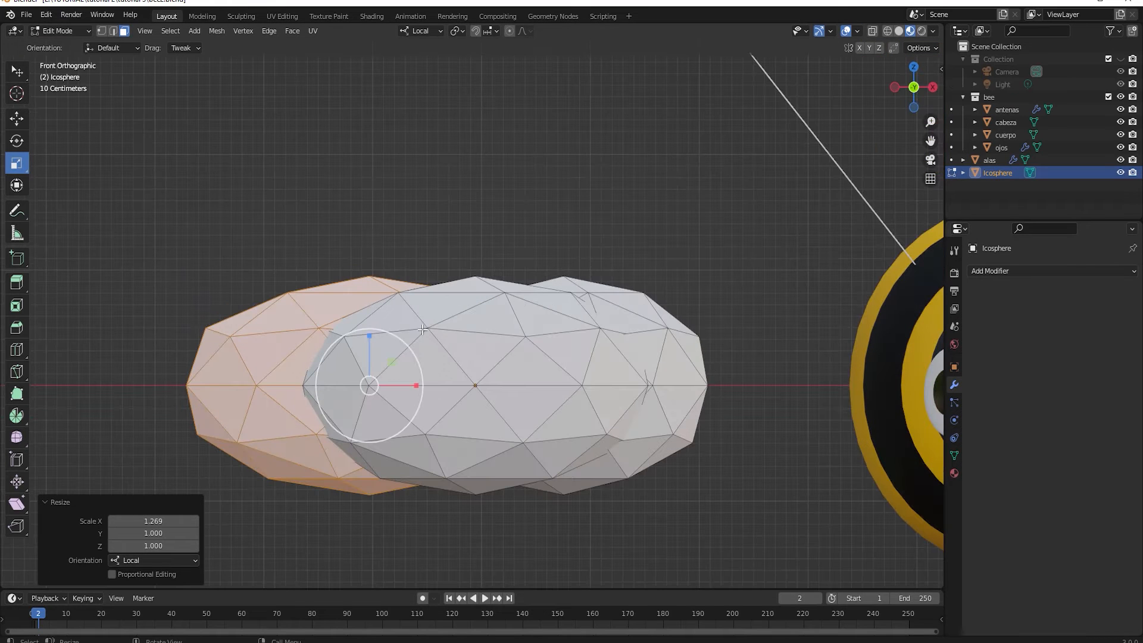
key("g")
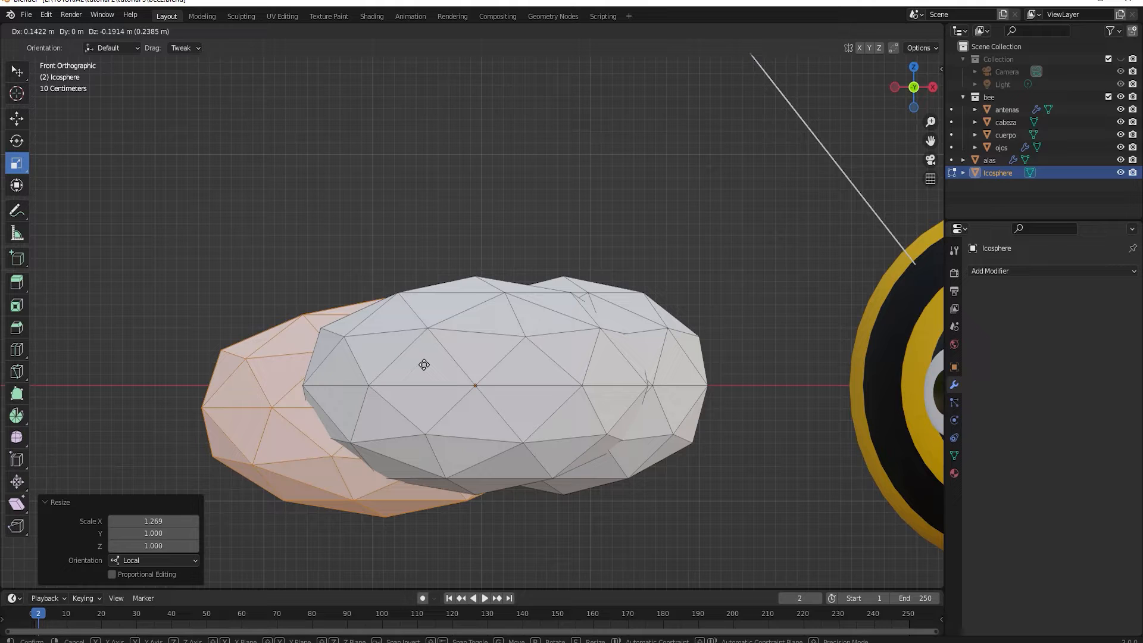
left_click(424, 365)
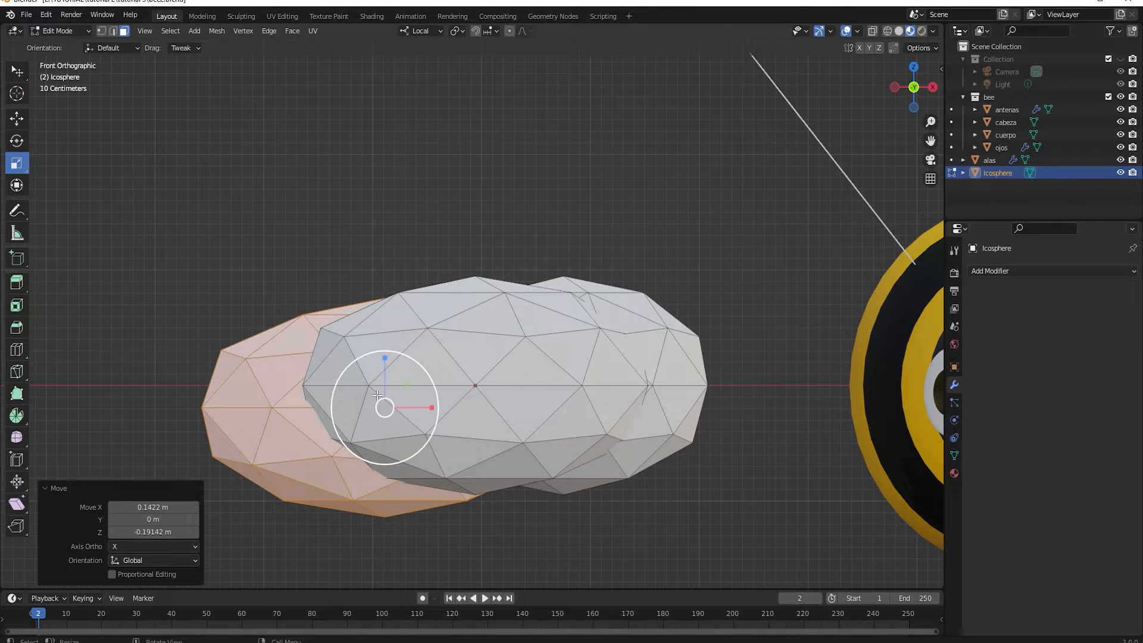
mouse_move(431, 407)
left_mouse_down()
mouse_move(441, 404)
mouse_move(429, 405)
left_mouse_up()
Select all linked faces of the middle lobe and scale it along local Z by about 1.084
mouse_move(495, 256)
middle_mouse_down()
mouse_move(478, 276)
mouse_move(477, 262)
middle_mouse_up()
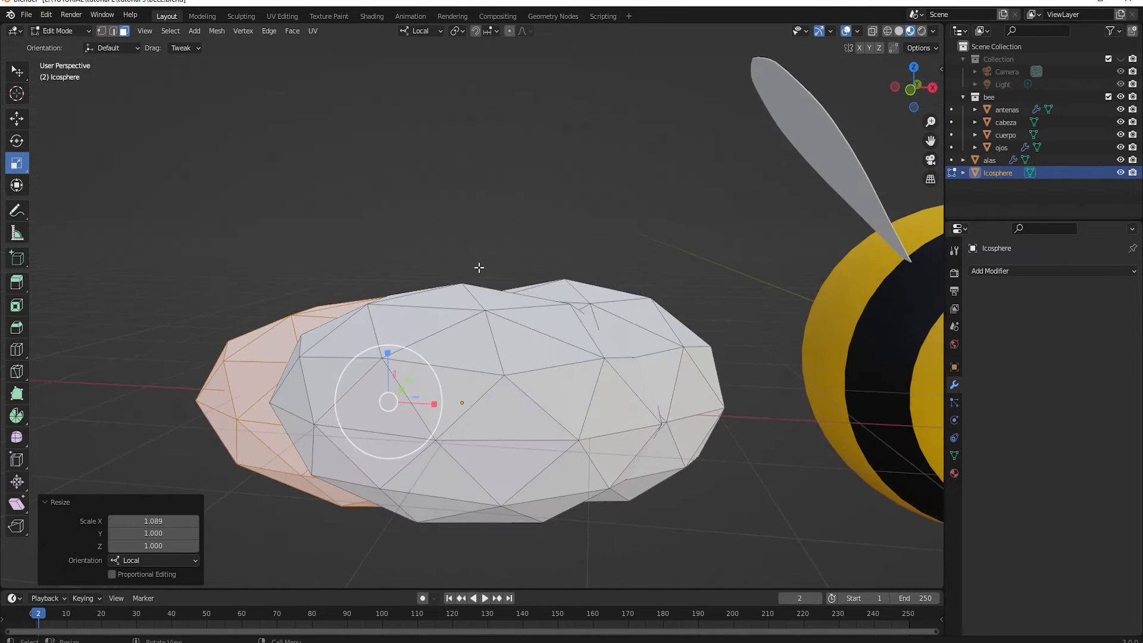
left_click(504, 419)
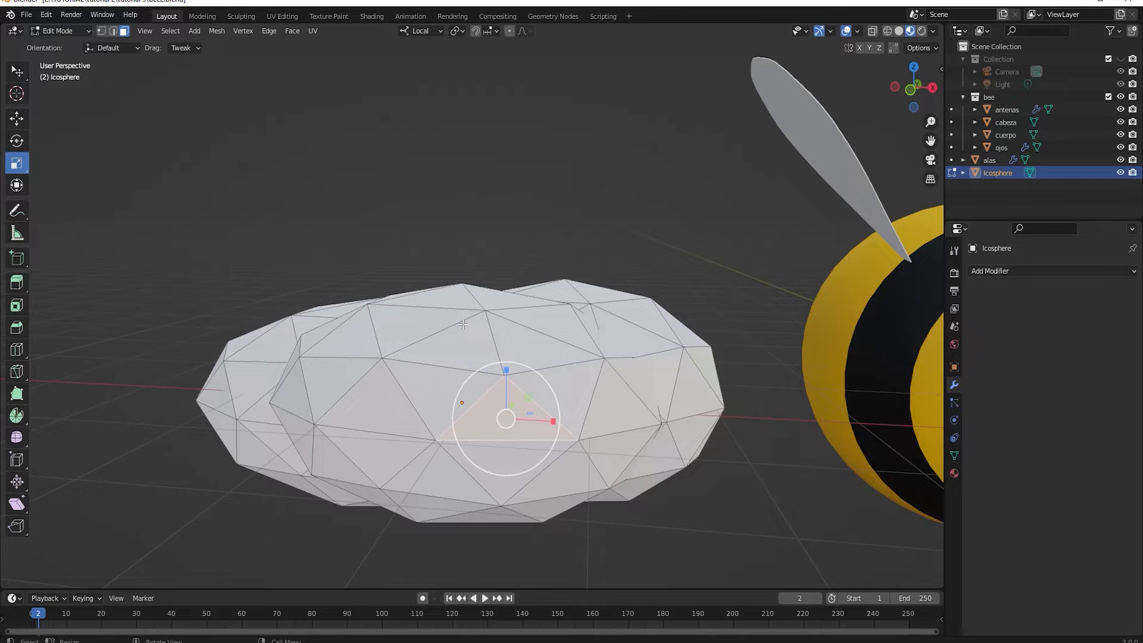
key("ctrl+l")
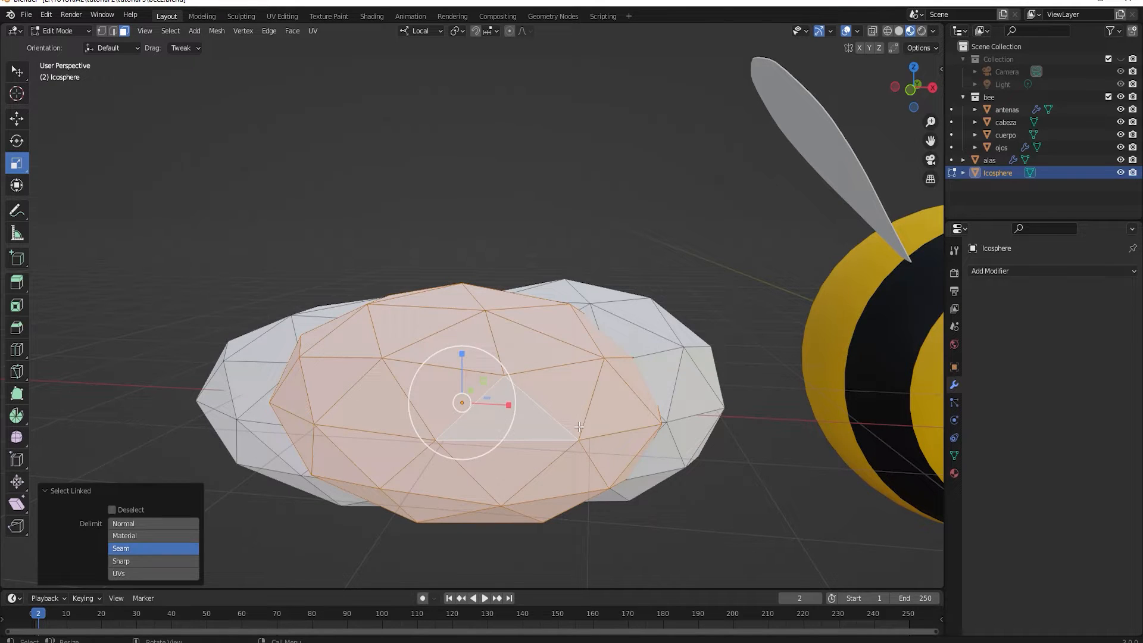
middle_click_drag(578, 426, 586, 451)
middle_click_drag(496, 398, 485, 355)
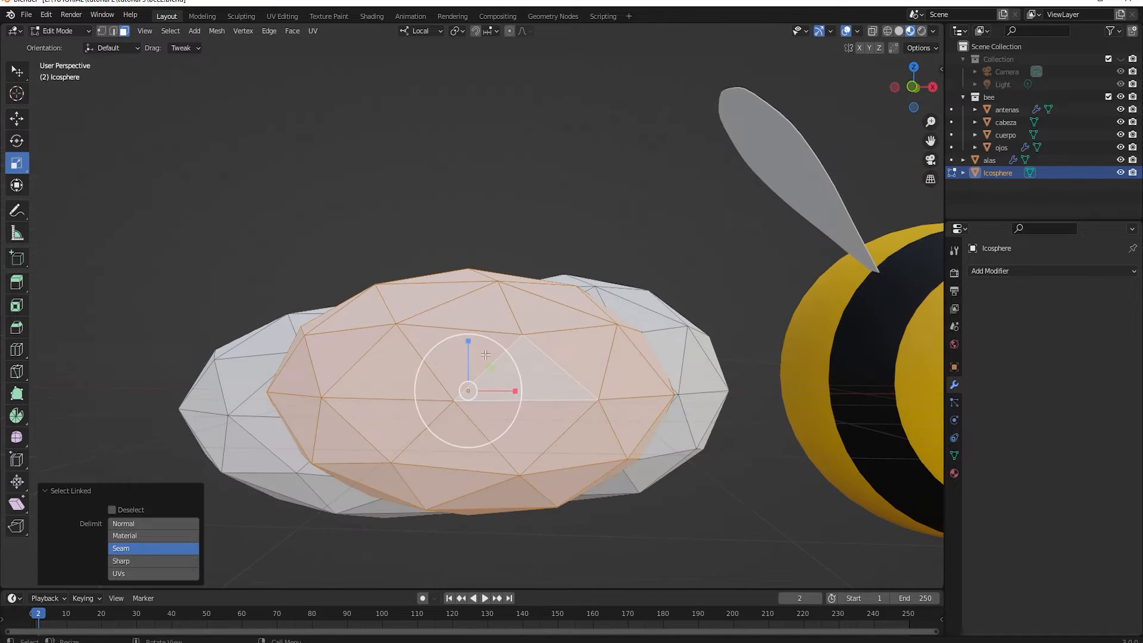
mouse_move(466, 340)
left_mouse_down()
mouse_move(470, 324)
mouse_move(471, 336)
left_mouse_up()
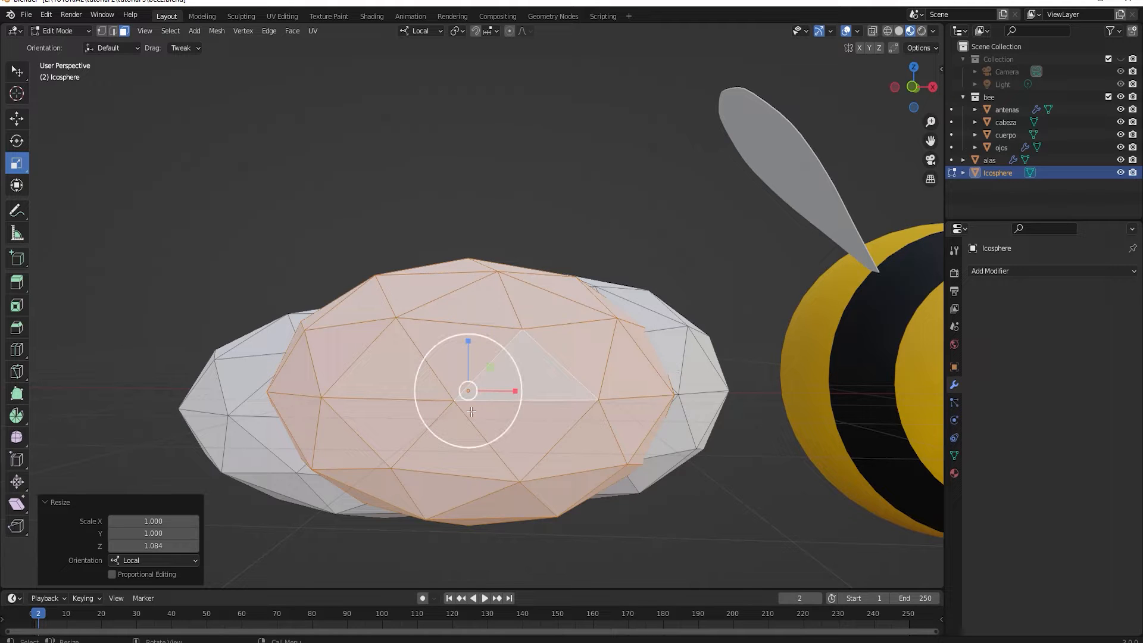
Scale the middle lobe by about 1.037 along local Z and about 0.987 along local X
left_click_drag(470, 342, 469, 337)
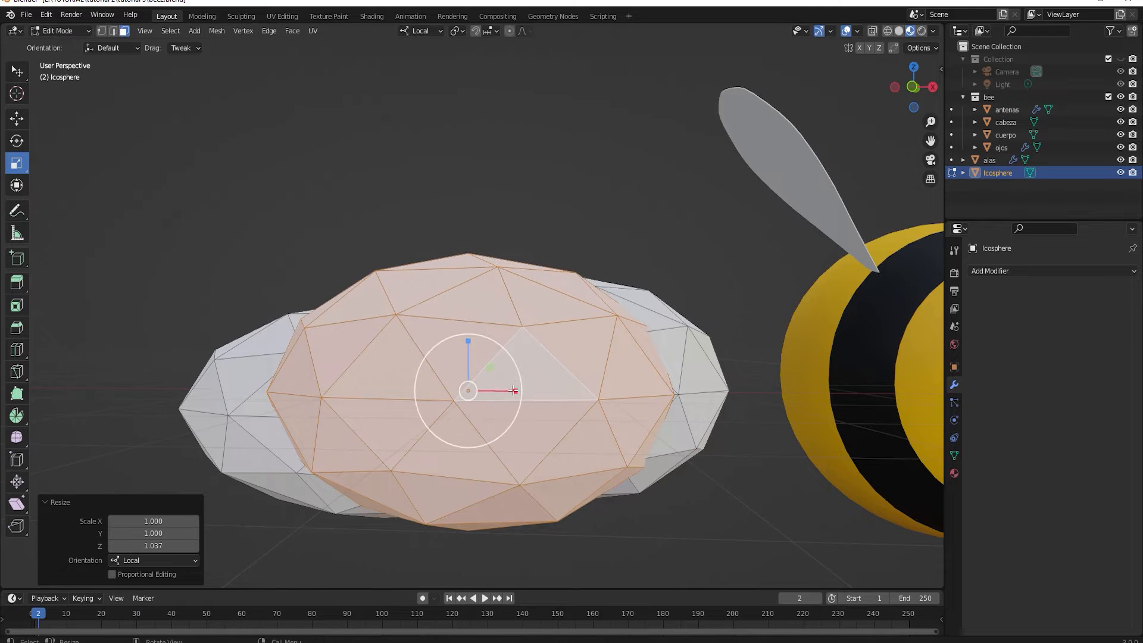
left_click_drag(515, 391, 517, 388)
left_click(514, 388)
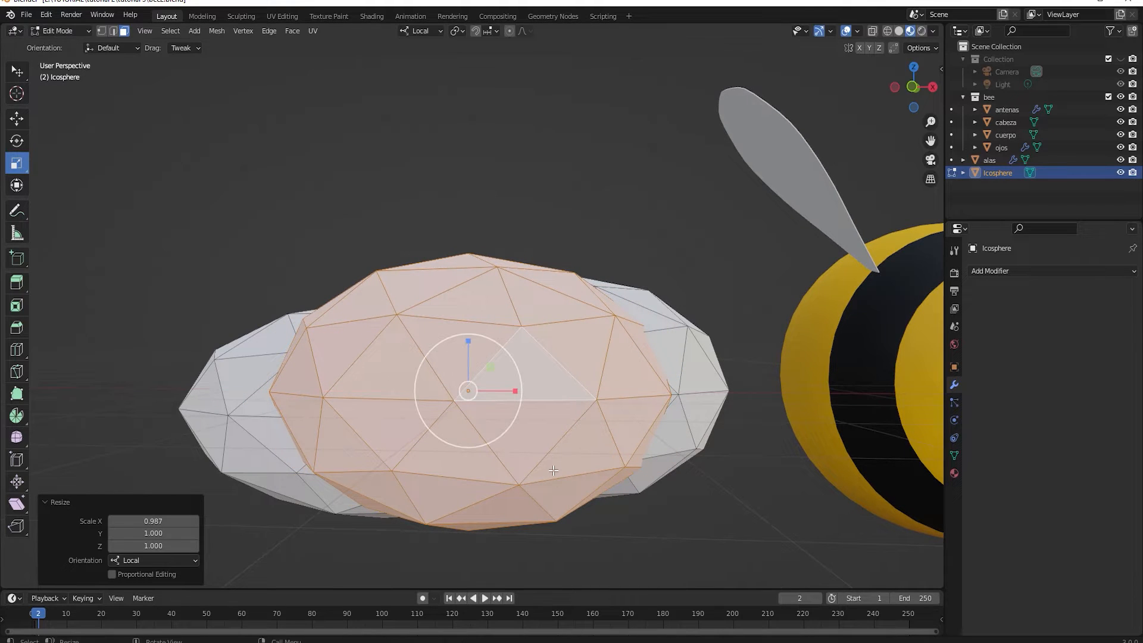
Select all linked faces of the lobe nearest the bee, then move it toward the bee along local X and about -0.11 m in Z
key("KP_1")
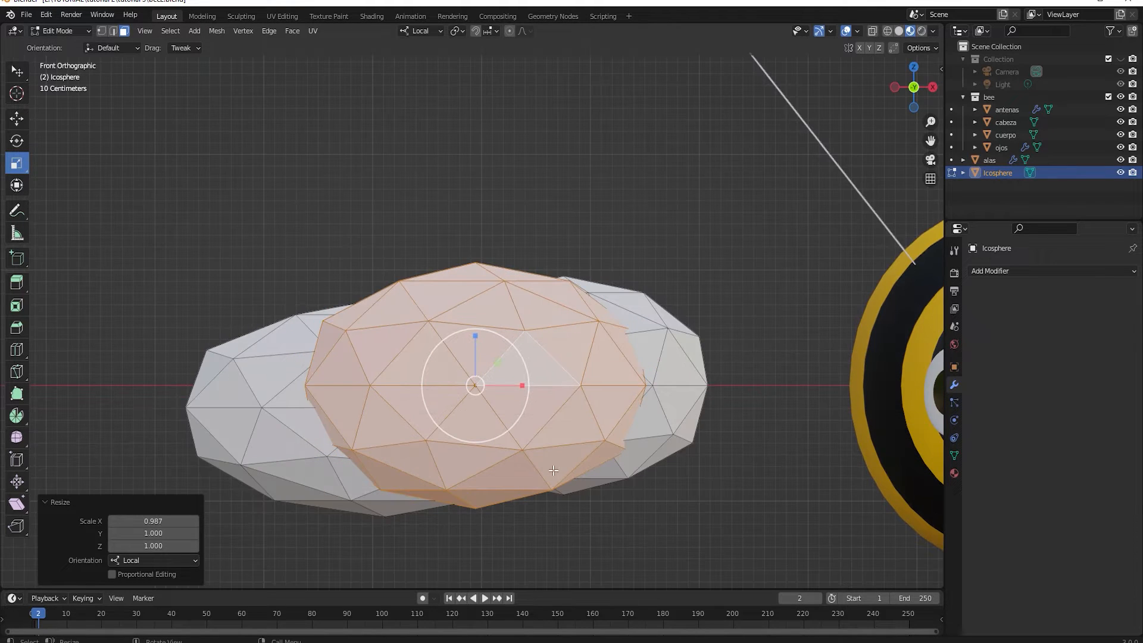
left_click(684, 410)
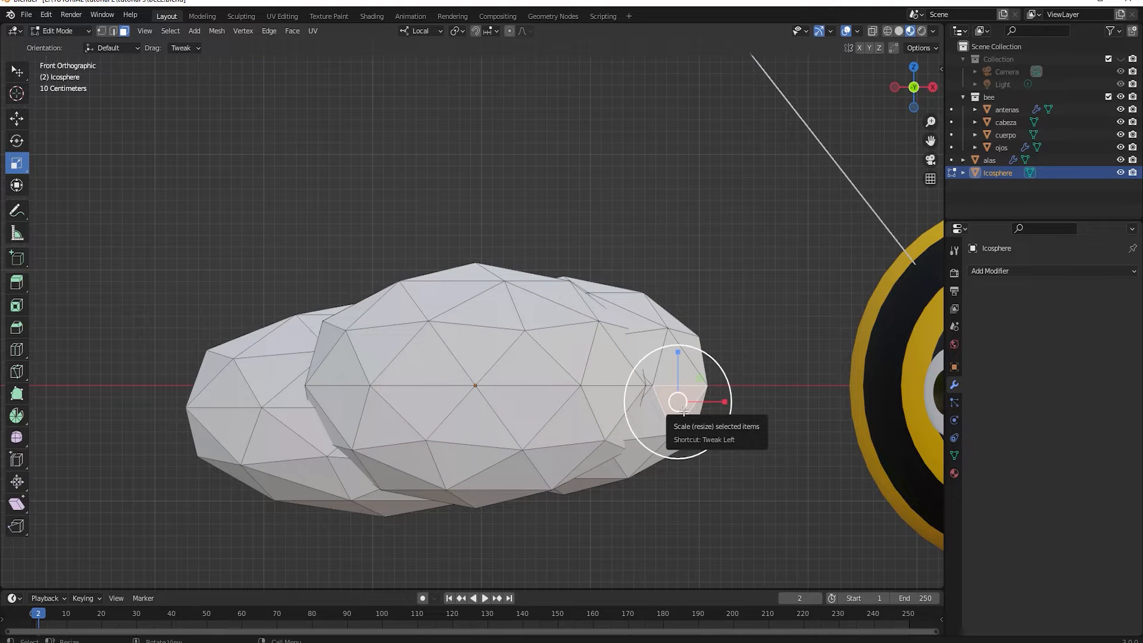
key("a")
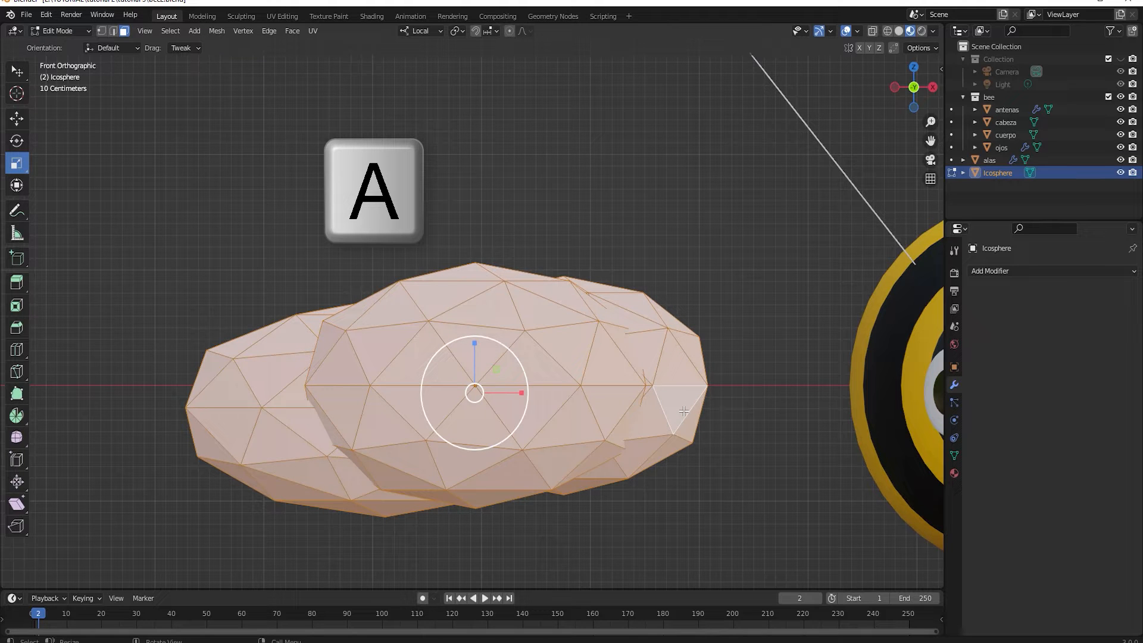
left_click(683, 411)
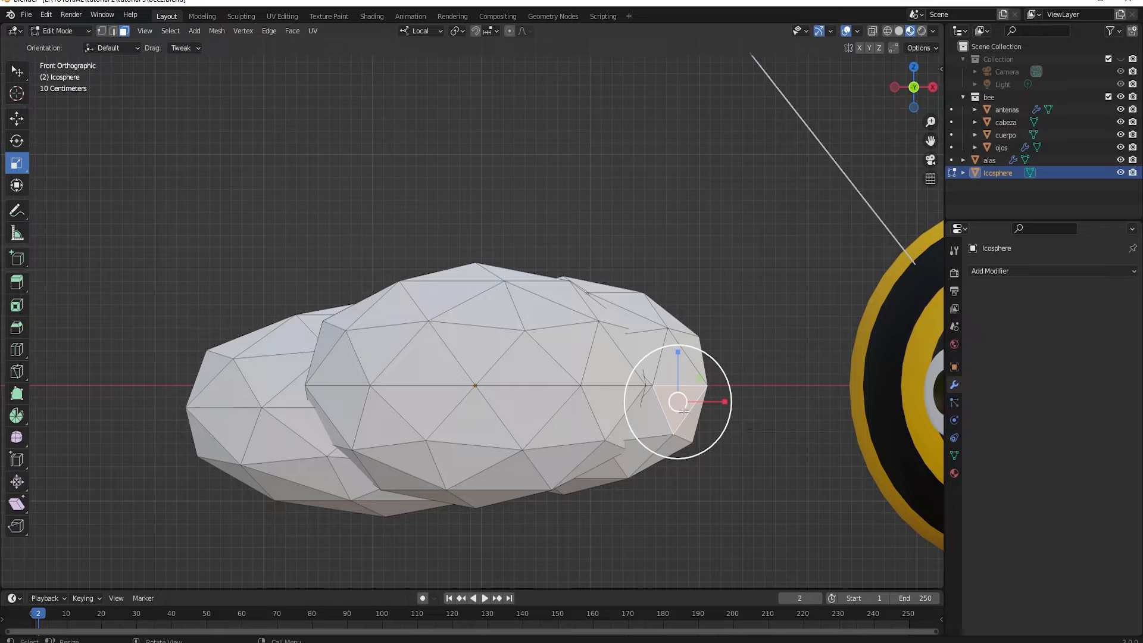
key("l")
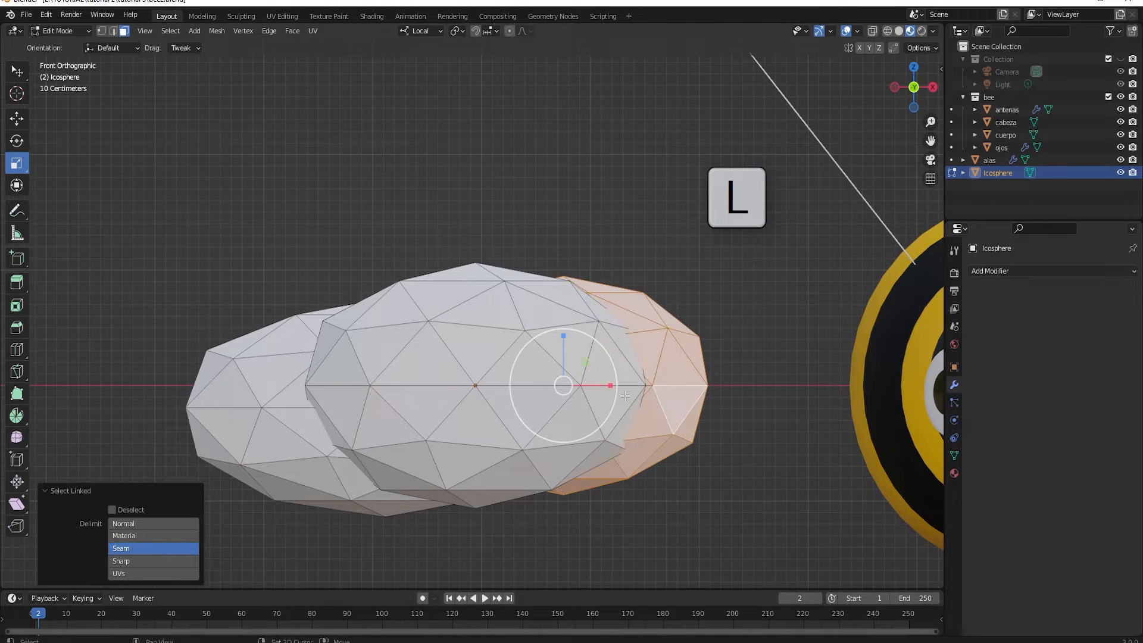
key("shift+space")
key("g")
left_click_drag(608, 386, 631, 386)
left_click_drag(586, 350, 586, 363)
Scale the lobe nearest the bee uniformly by about 0.906, then along local X by about 1.161
key("shift+space")
key("r")
key("s")
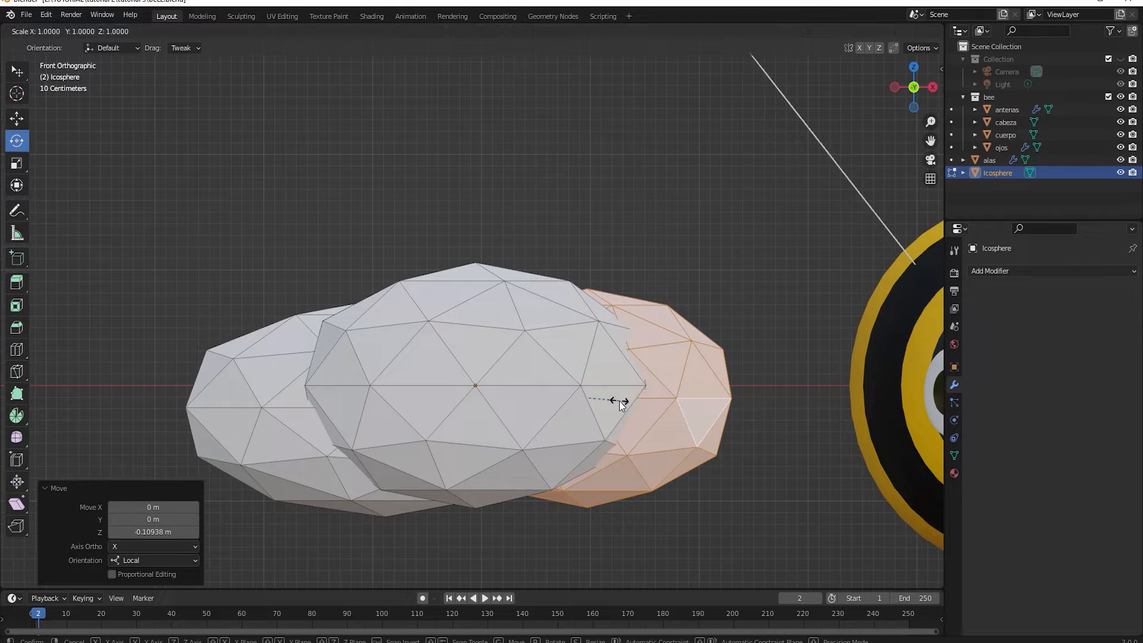
left_click(617, 400)
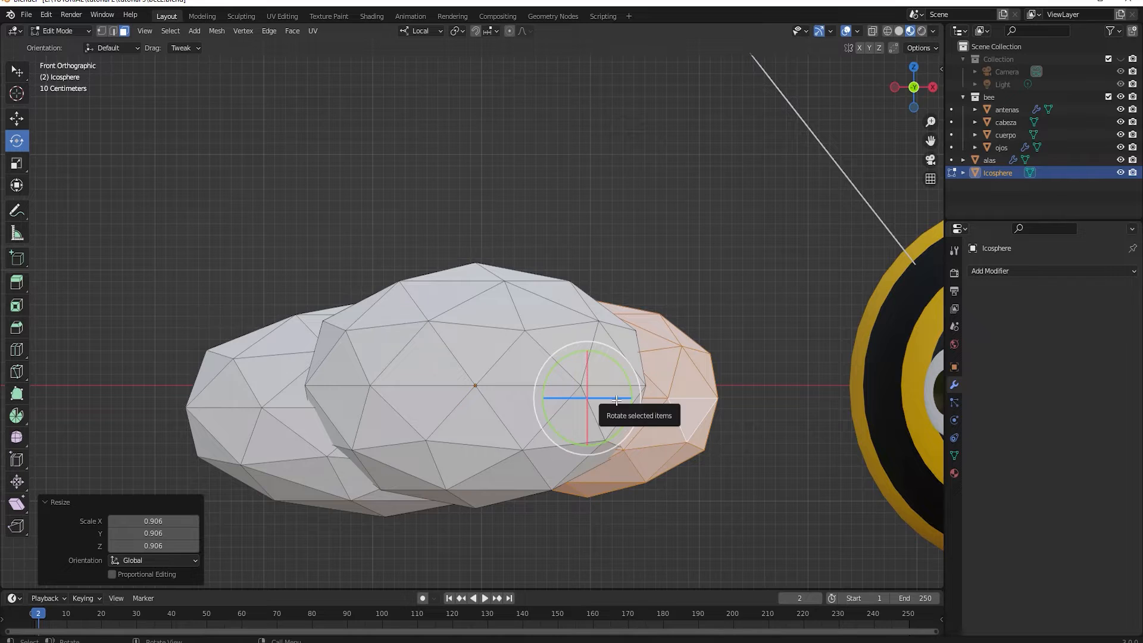
key("shift+space")
key("s")
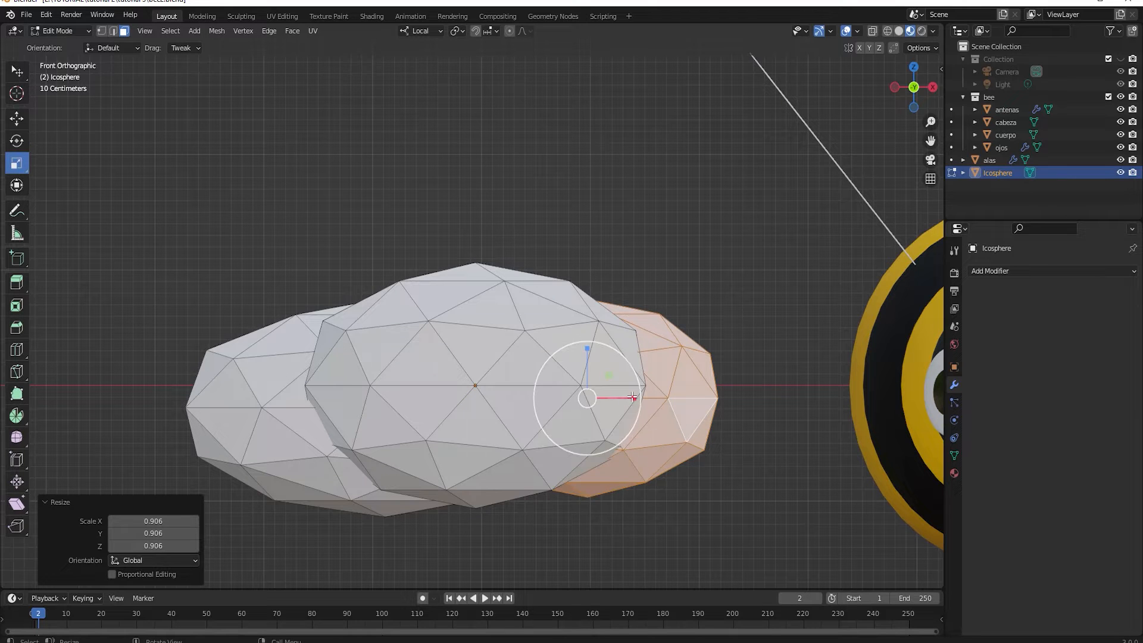
mouse_move(632, 397)
left_mouse_down()
mouse_move(642, 396)
mouse_move(627, 403)
left_mouse_up()
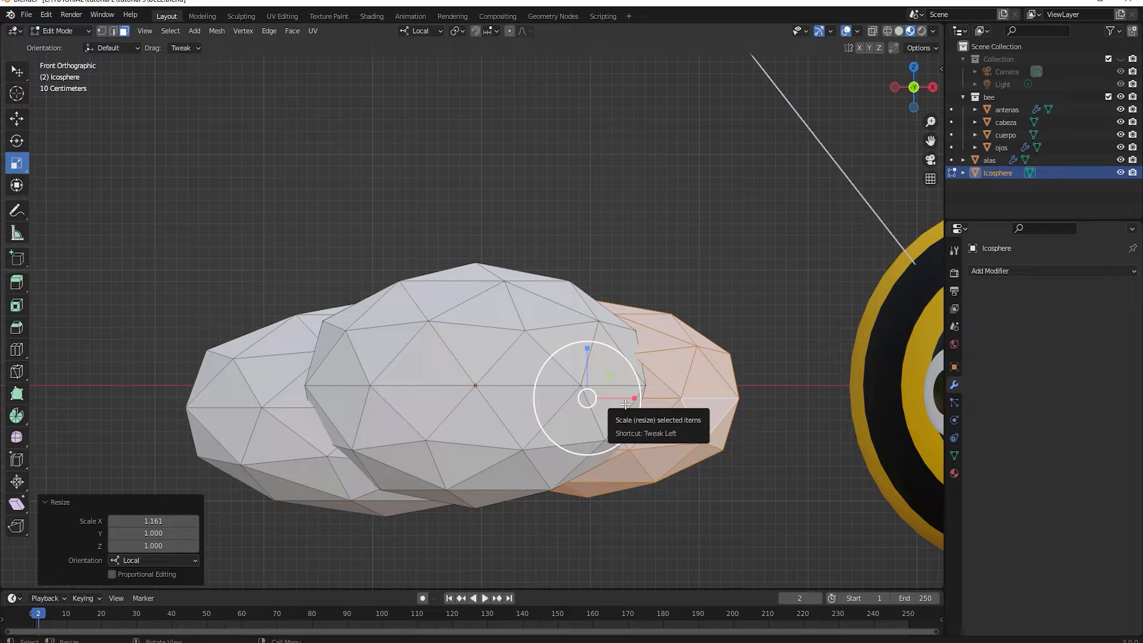
In the top view, duplicate the selected lobe and place the copy behind the others, about -0.83 m in X and 0.86 m in Y
key("ctrl+KP_1")
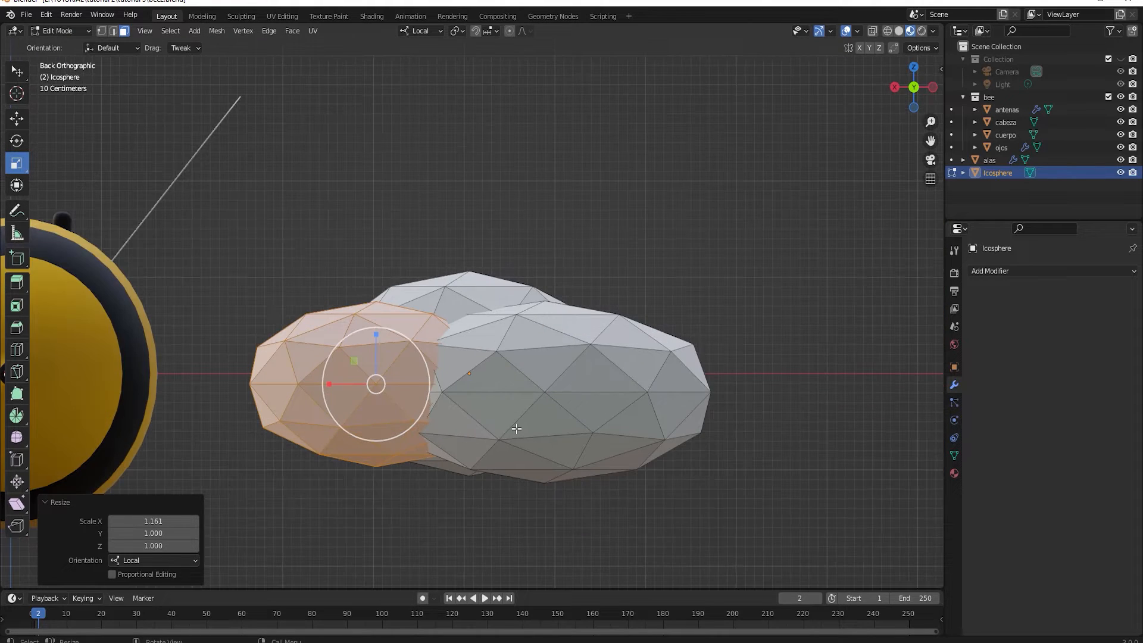
key("KP_7")
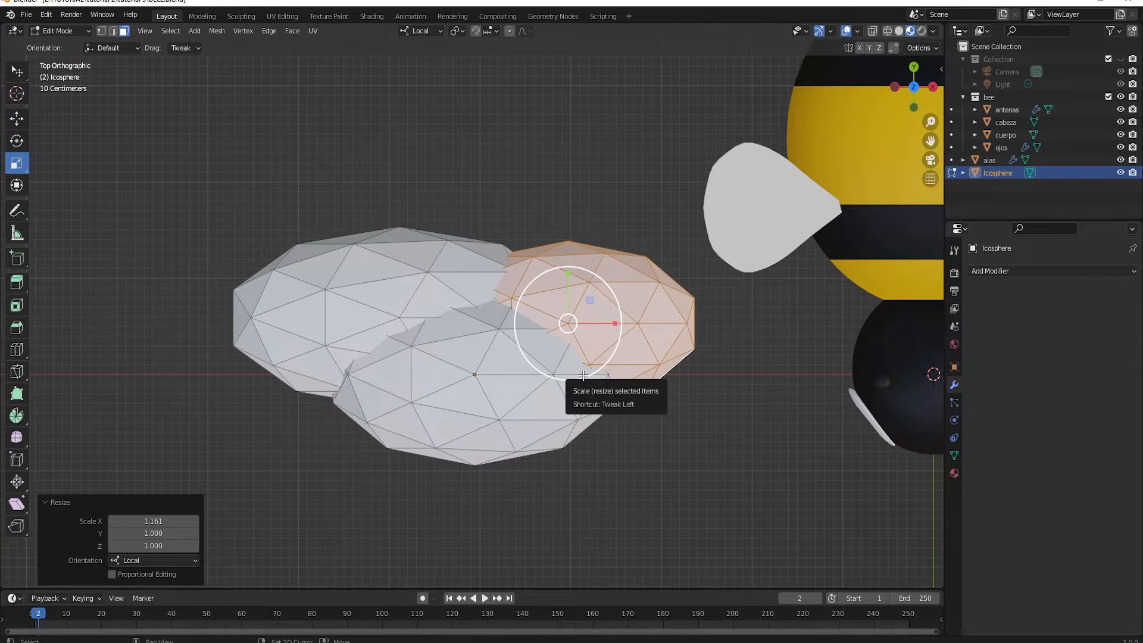
key("shift+space")
key("space")
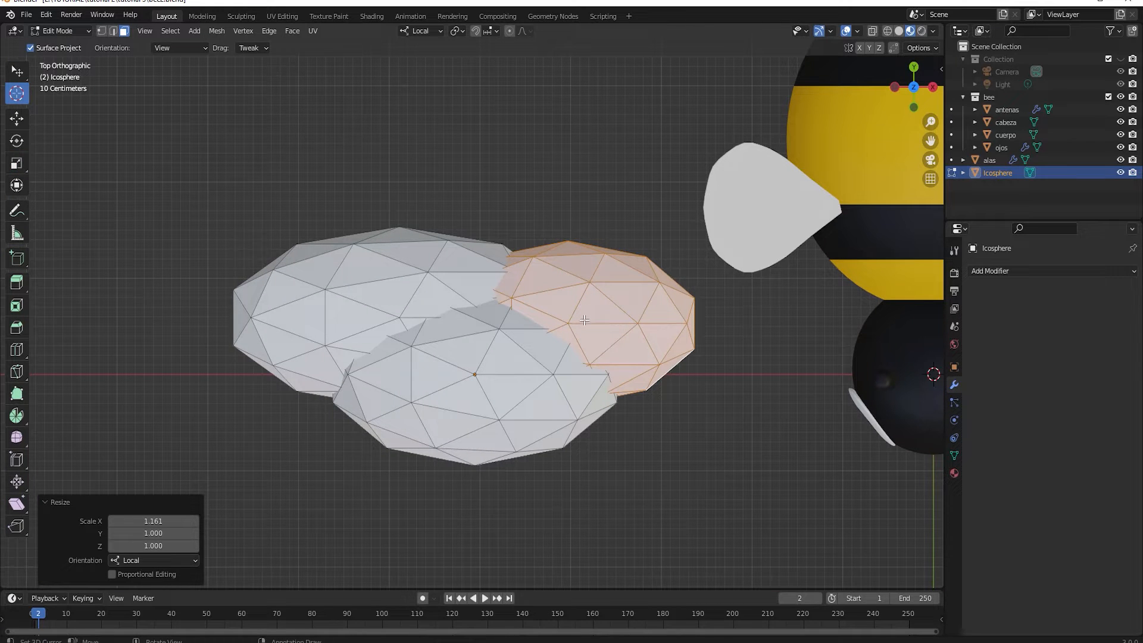
key("g")
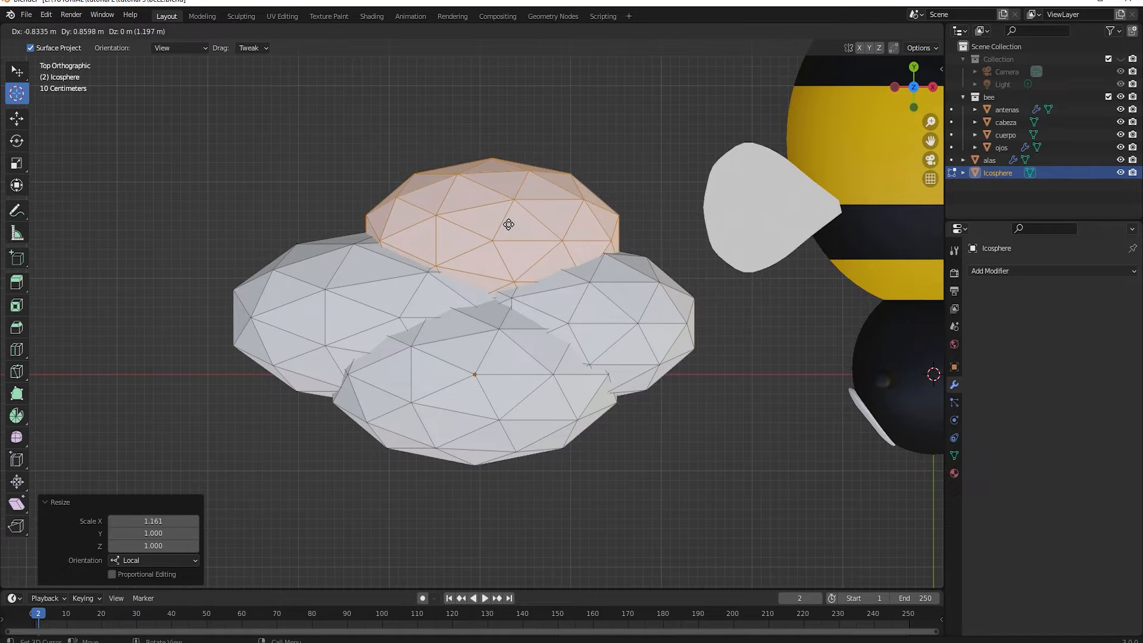
left_click(509, 224)
Scale the new rear lobe uniformly by about 0.895
key("space")
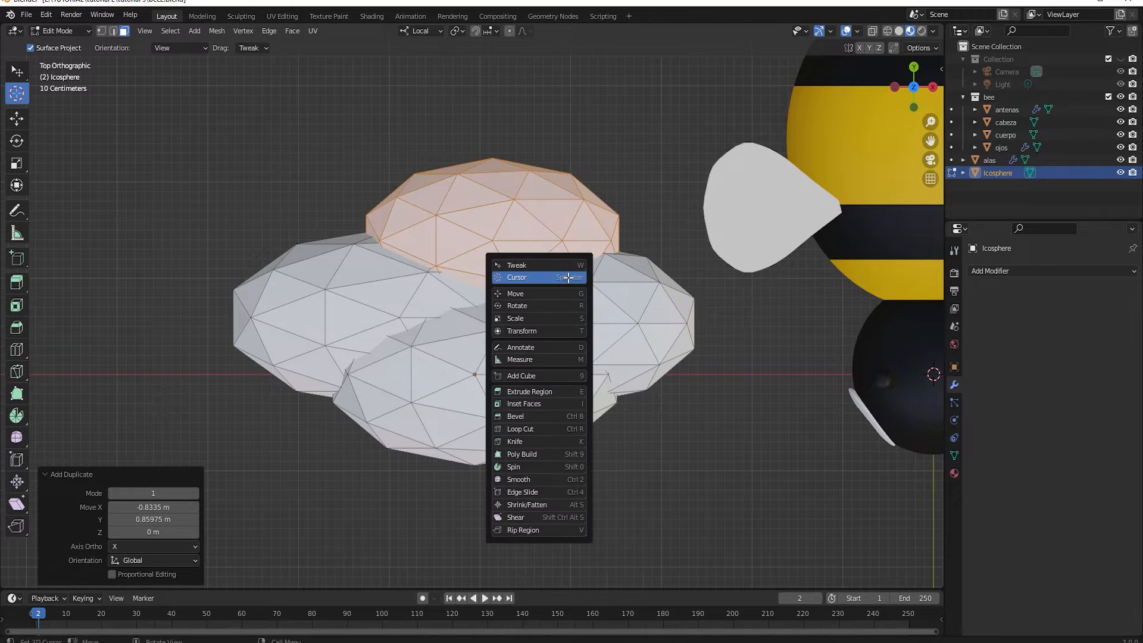
key("s")
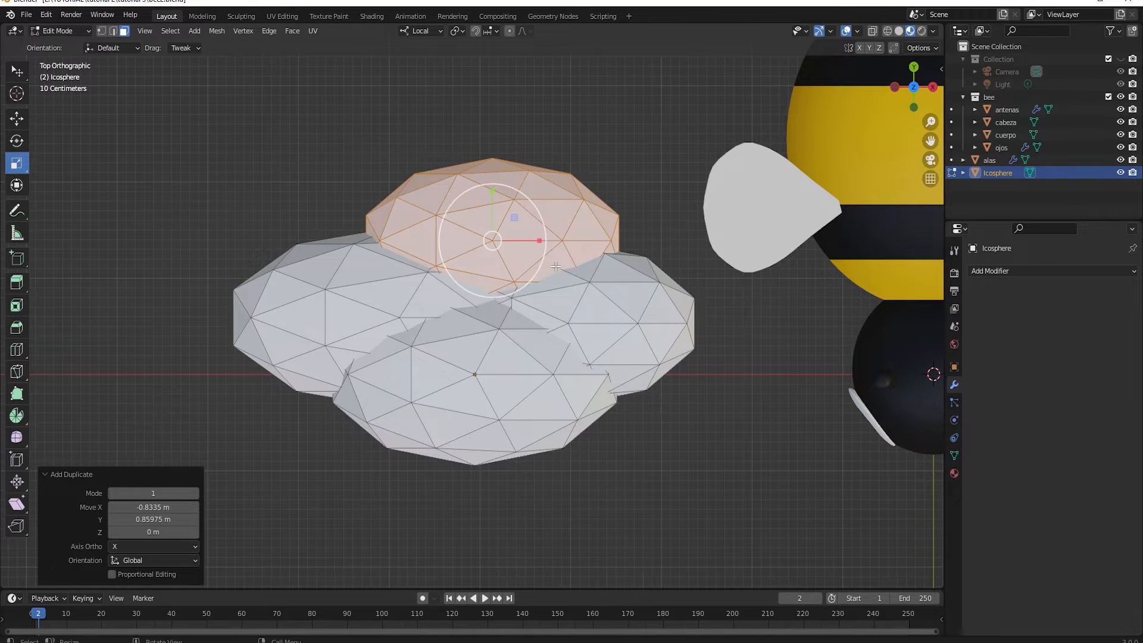
key("s")
left_click(539, 236)
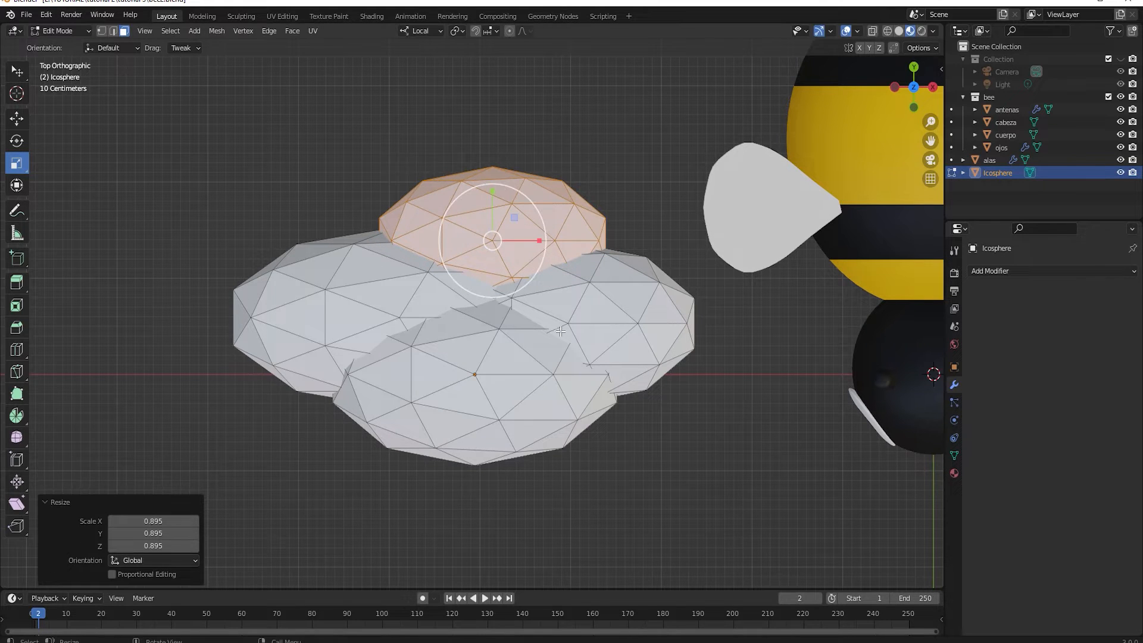
In the back view, lower the small rear lobe by about 0.48 m in Z
key("KP_1")
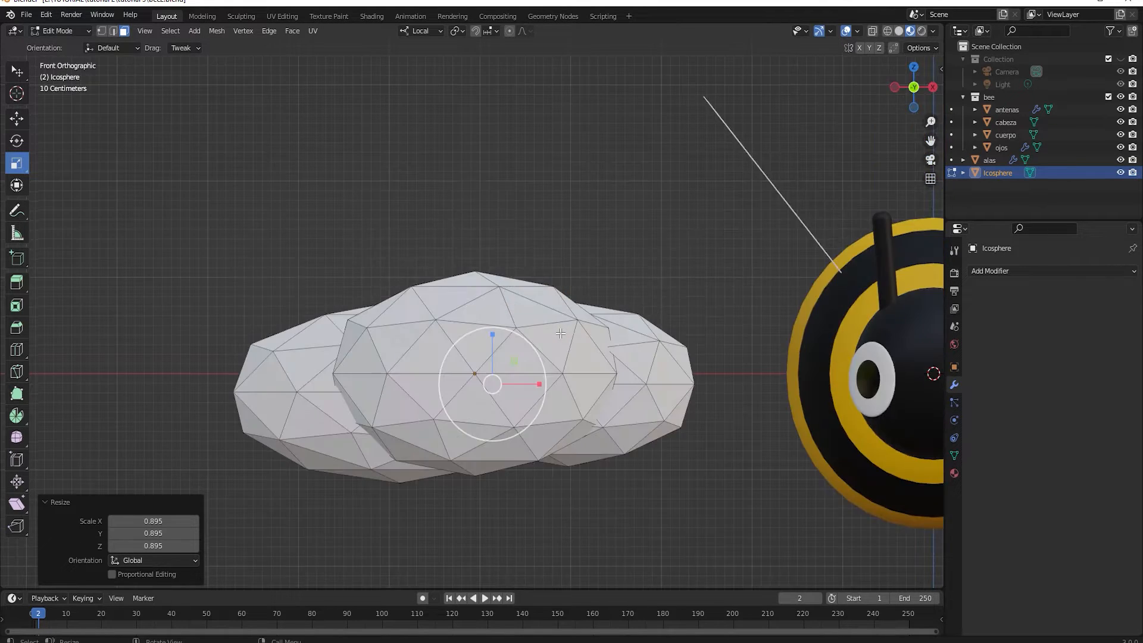
key("ctrl+KP_1")
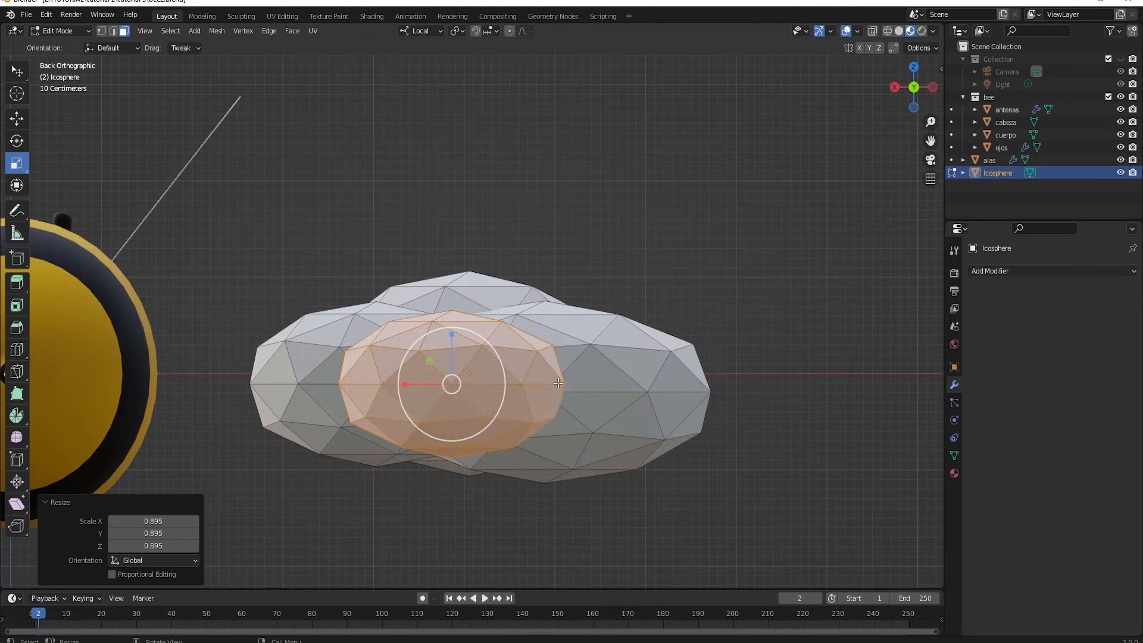
key("g")
left_click(523, 441)
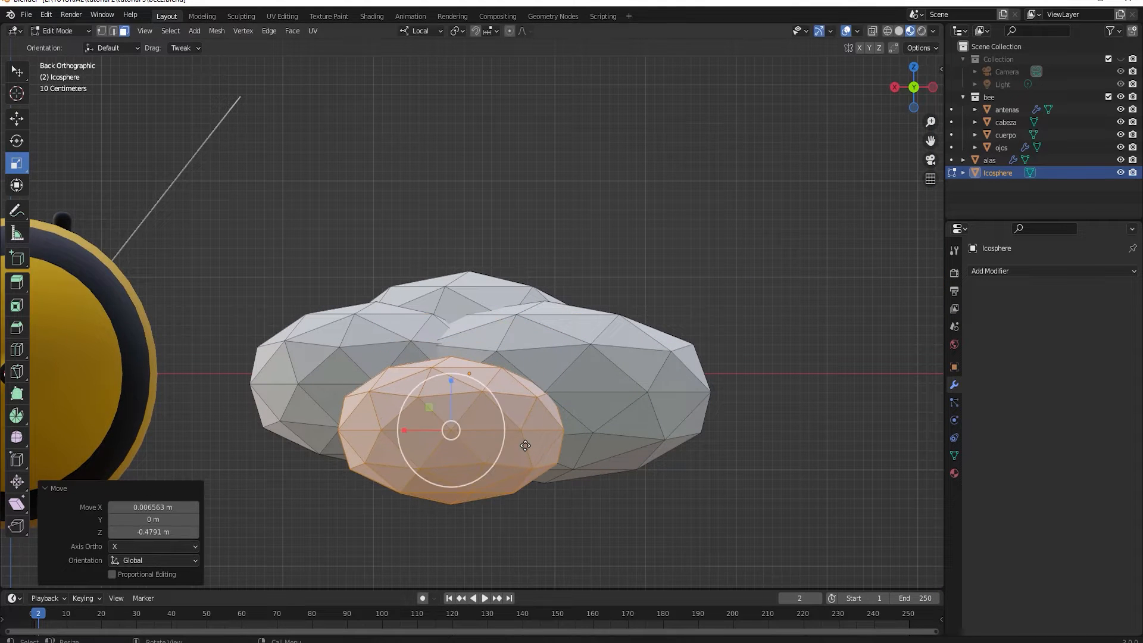
Select all linked faces of the large front lobe and raise it about 0.11 m along local Z
middle_click_drag(523, 441, 786, 448)
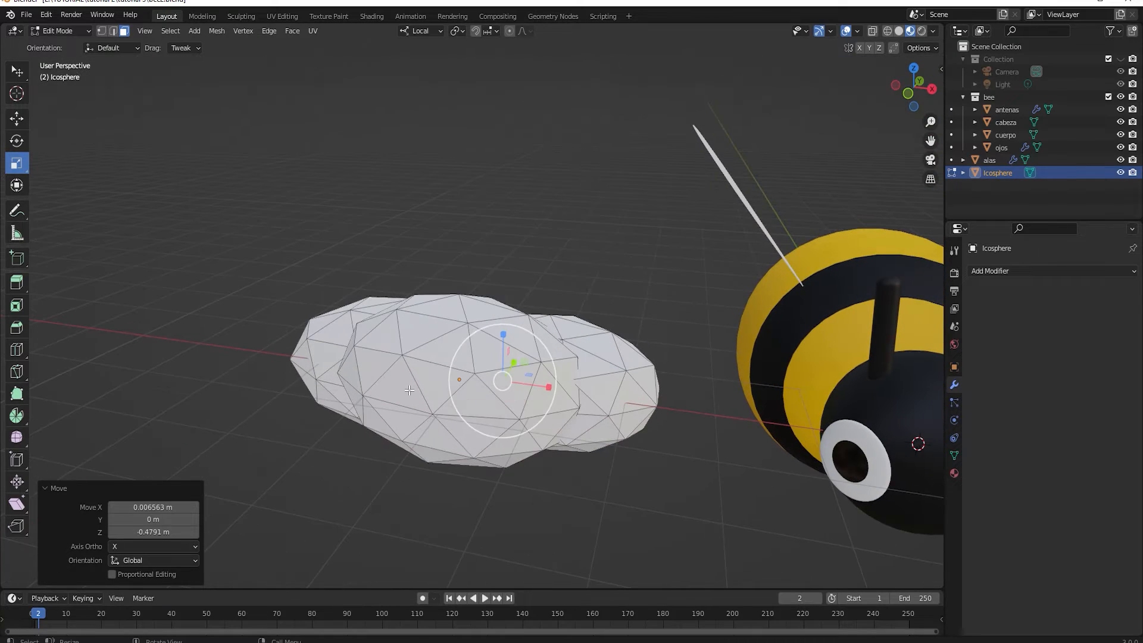
left_click(415, 356)
key("l")
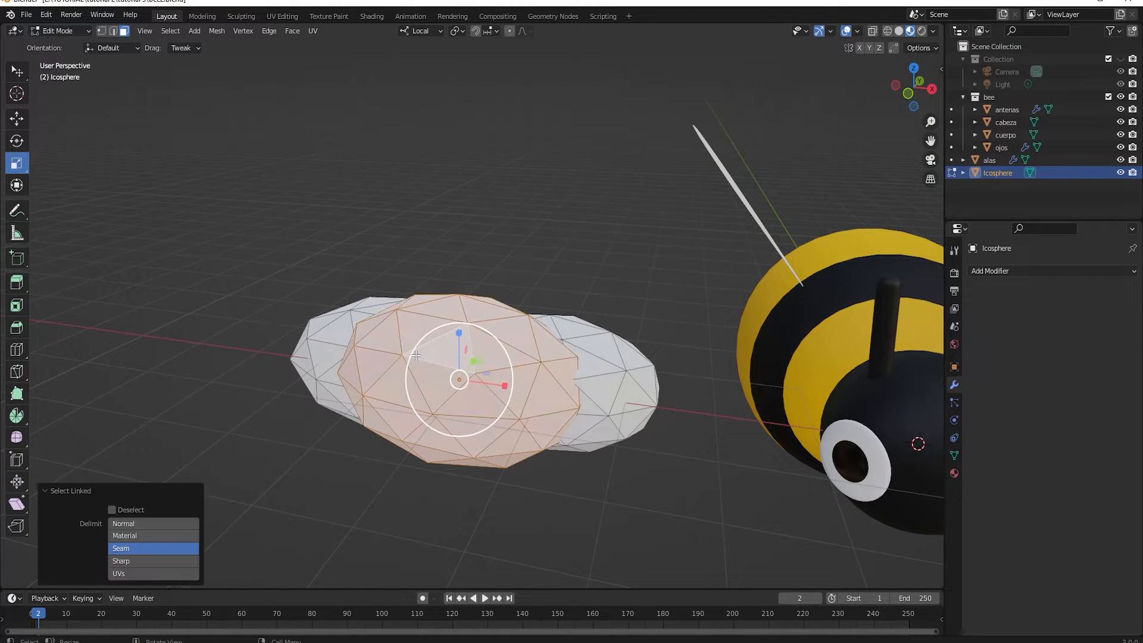
key("shift+space")
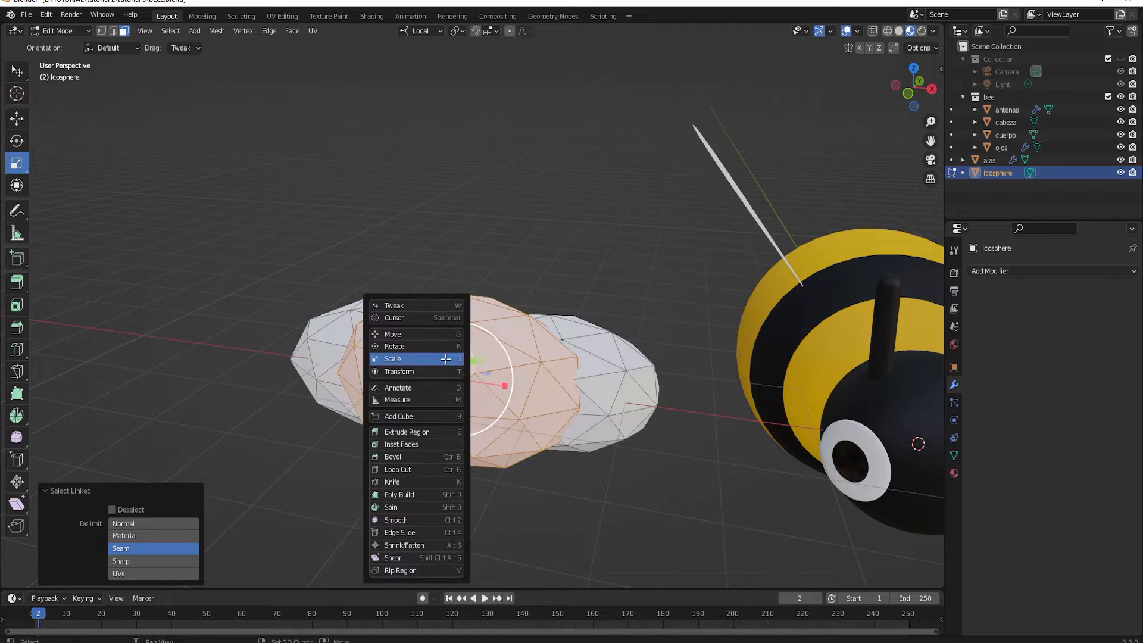
key("g")
left_click_drag(458, 332, 459, 319)
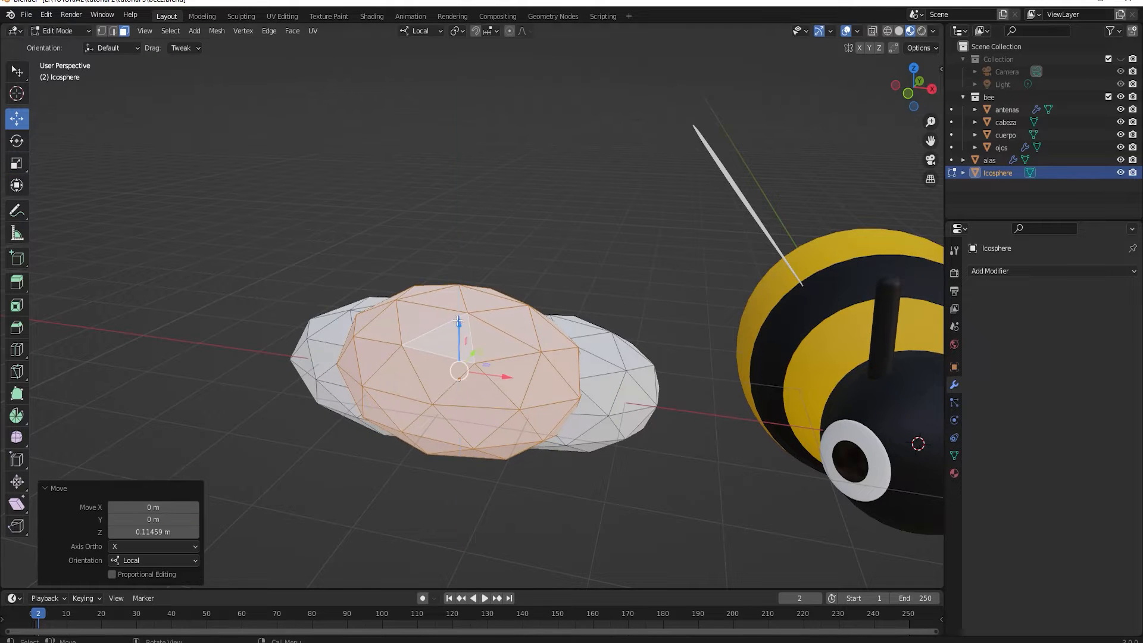
Select all linked faces of the small rear lobe and move it about -0.08 m along local Z
middle_click_drag(462, 324, 516, 347)
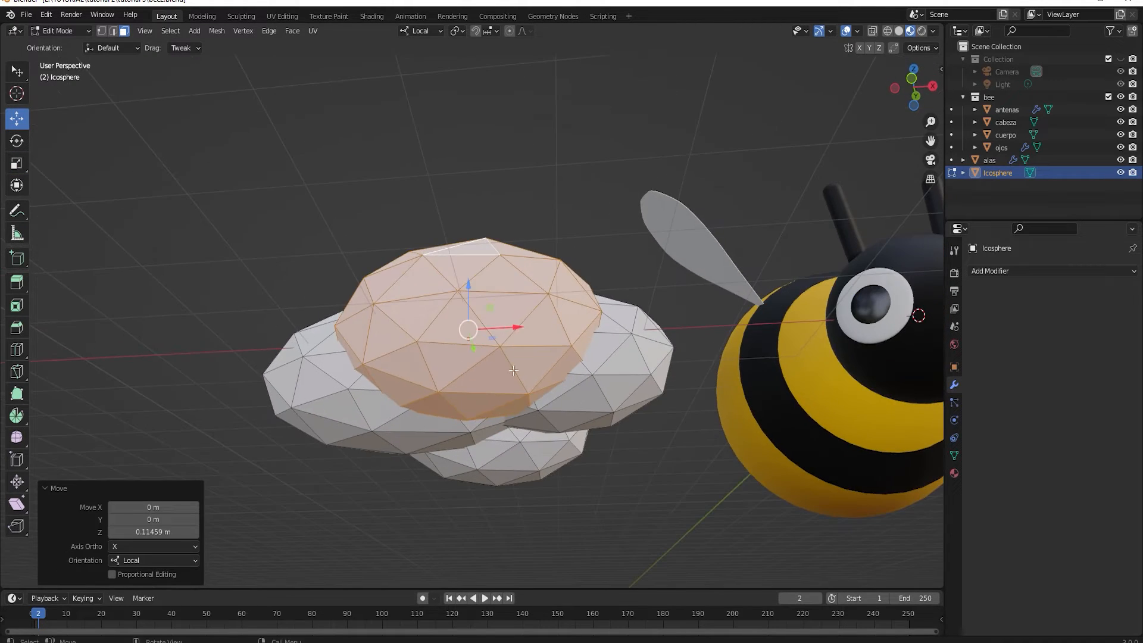
left_click(524, 450)
key("ctrl+l")
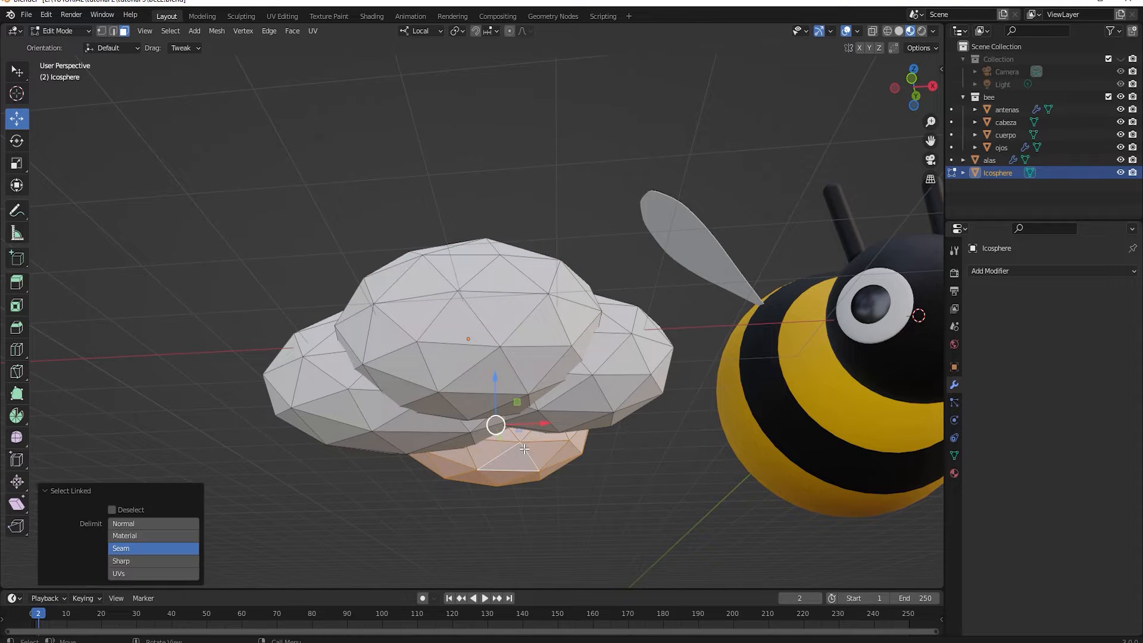
key("g")
key("z")
key("z")
left_click(495, 391)
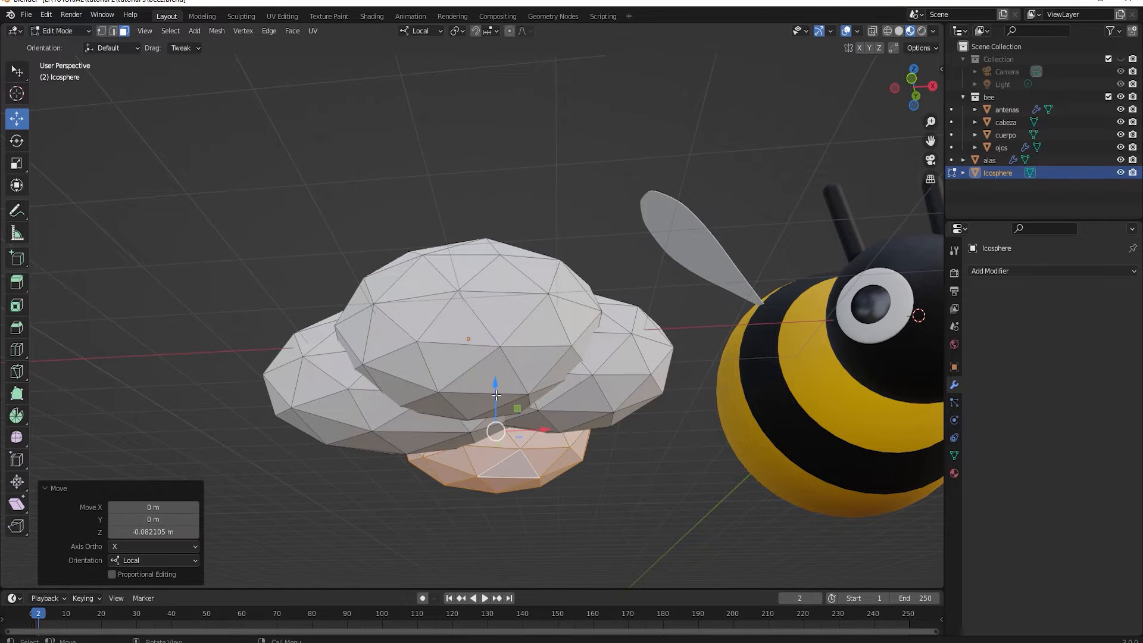
In the right side view, move the small rear lobe about -0.13 m along local Y
key("KP_3")
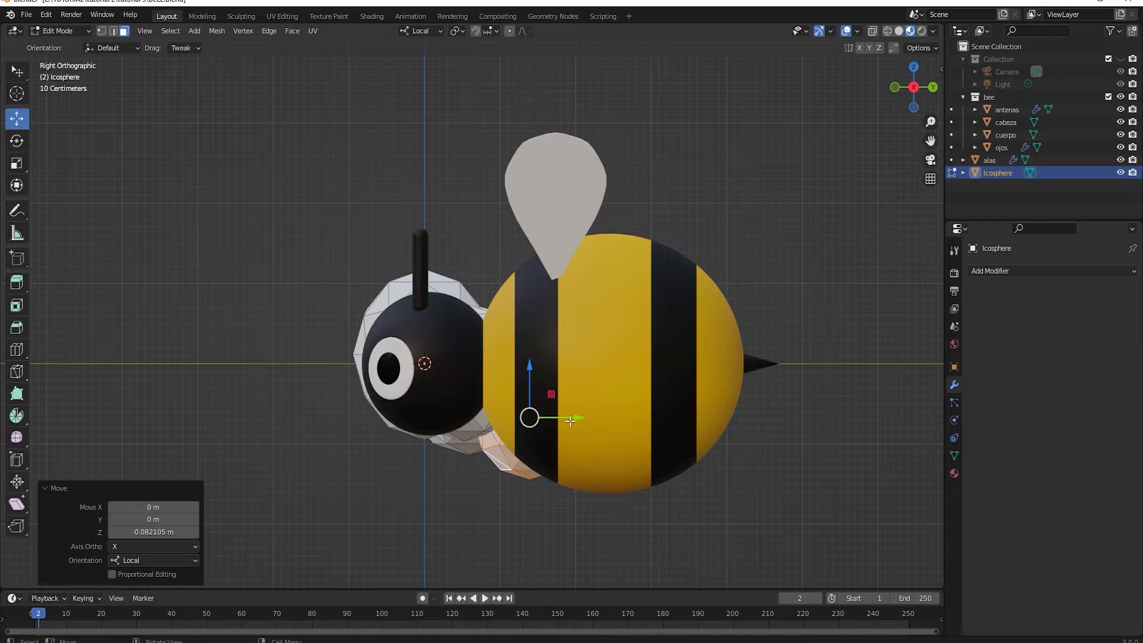
key("g")
key("y")
key("y")
left_click(521, 441)
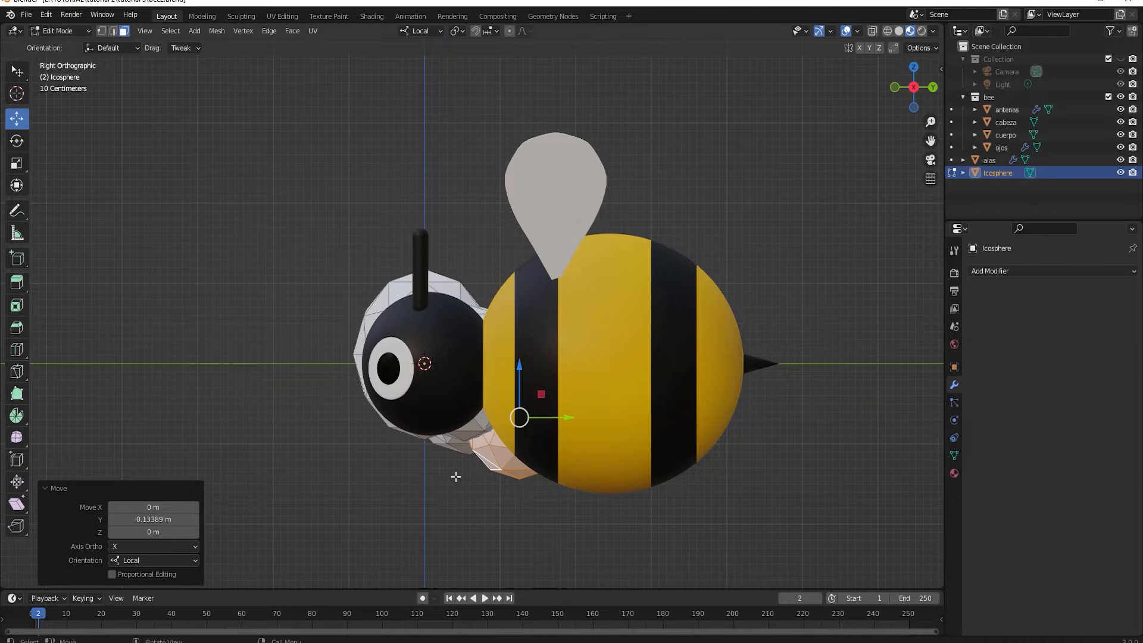
Return to Object Mode and rotate the whole cloud about its local X axis so the large front lobe tilts upward
middle_click_drag(454, 474, 448, 356)
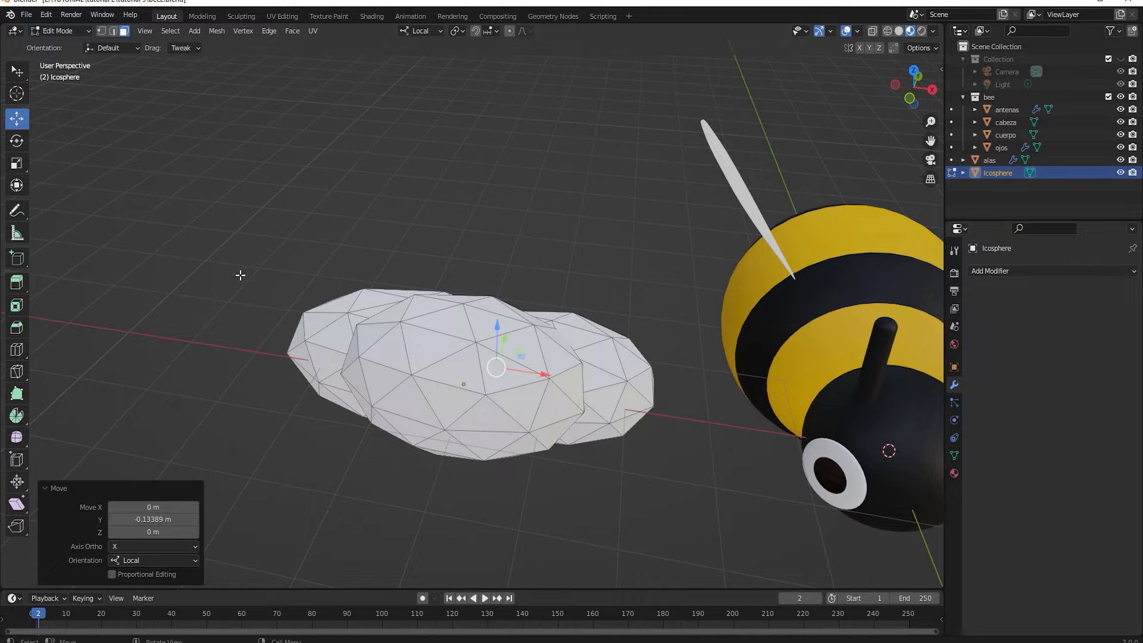
key("Tab")
middle_click_drag(413, 431, 521, 340)
key("shift+space")
key("r")
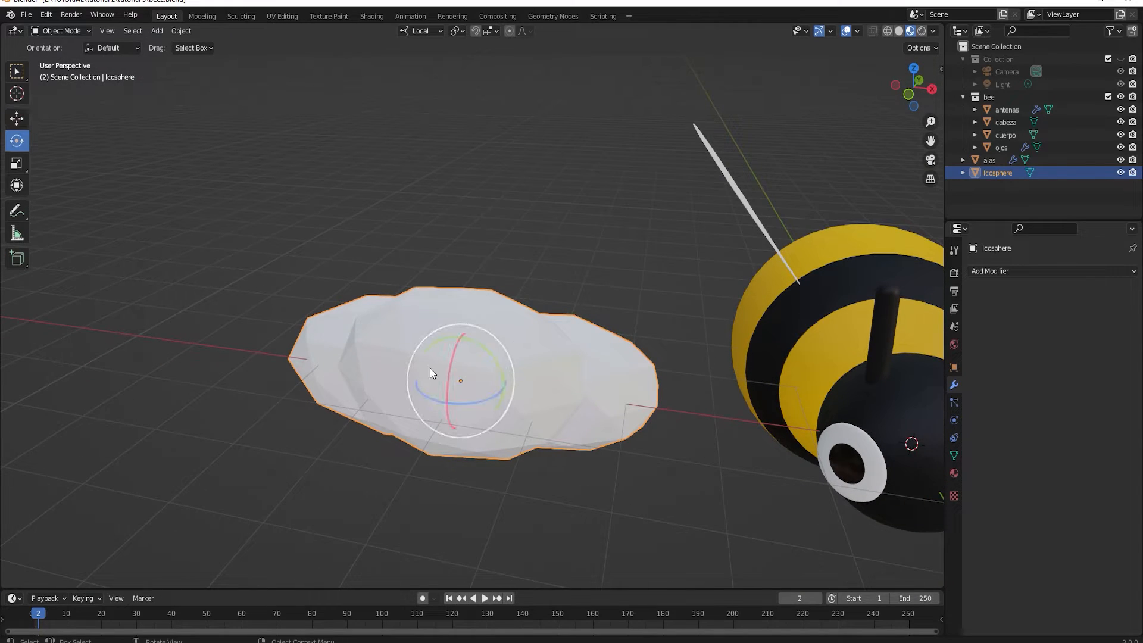
left_click_drag(453, 368, 480, 182)
mouse_move(493, 398)
middle_mouse_down()
mouse_move(498, 364)
mouse_move(488, 398)
middle_mouse_up()
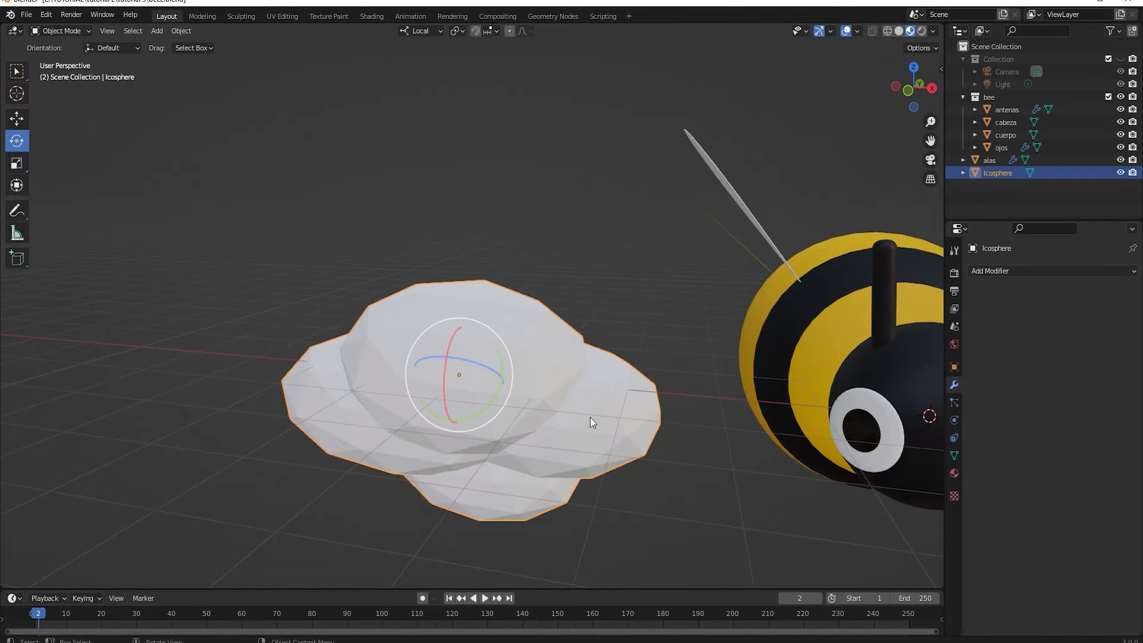
Move the cloud about -2.12 m along its local X axis, away from the bee
left_click(590, 292)
left_click(583, 437)
key("shift+space")
key("g")
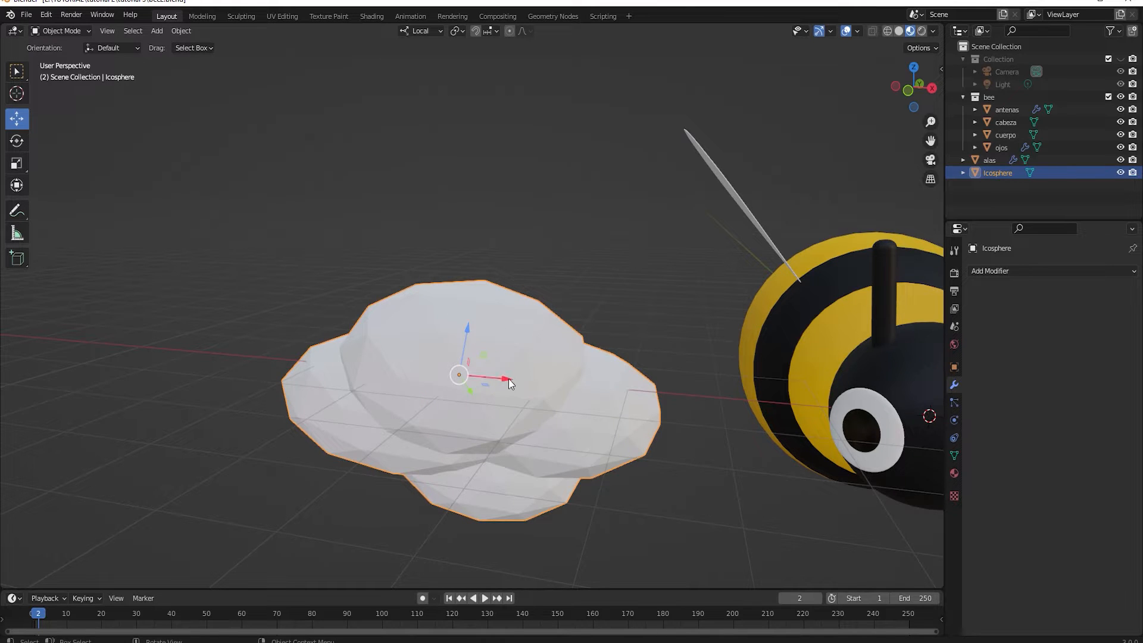
left_click_drag(508, 378, 366, 372)
middle_click_drag(433, 440, 484, 466)
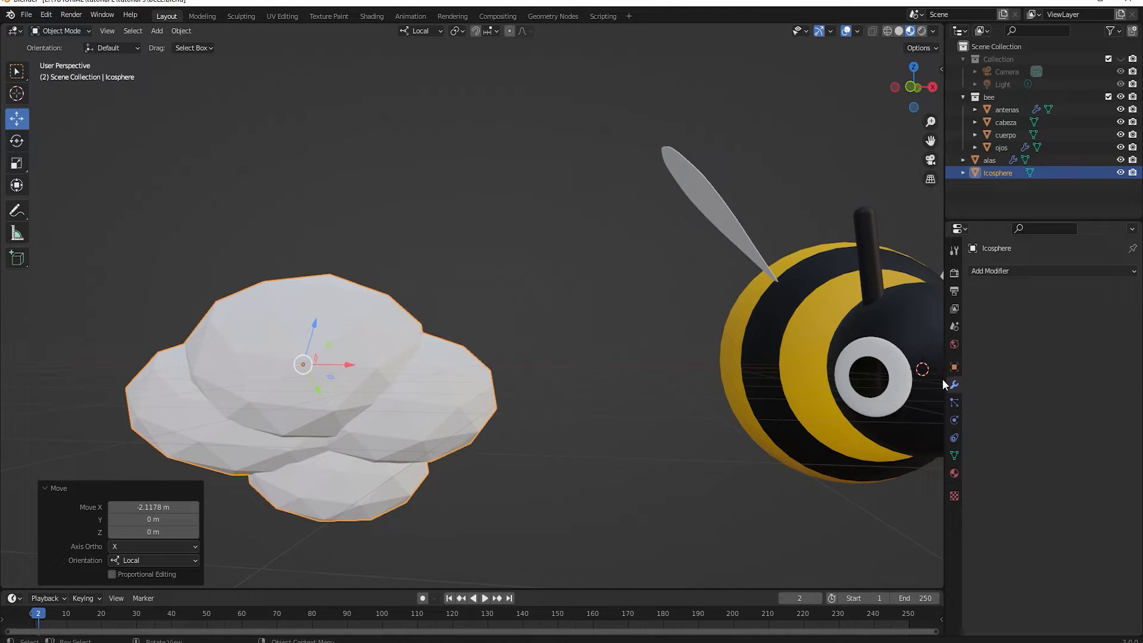
Give the cloud a new material and set its surface shader to Subsurface Scattering
left_click(954, 474)
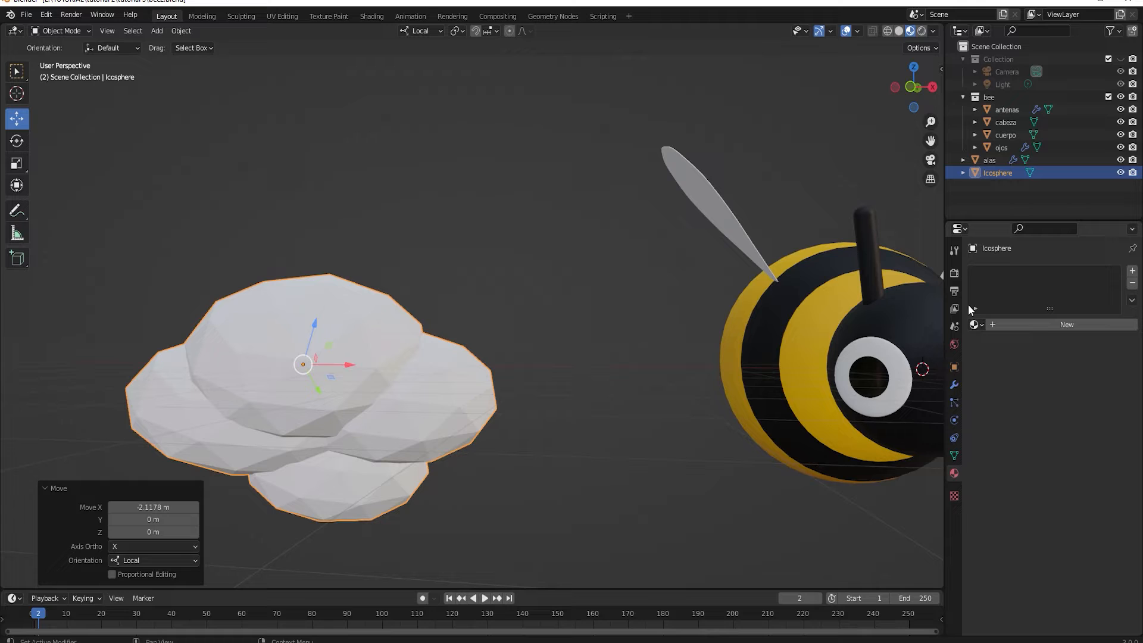
left_click(1052, 324)
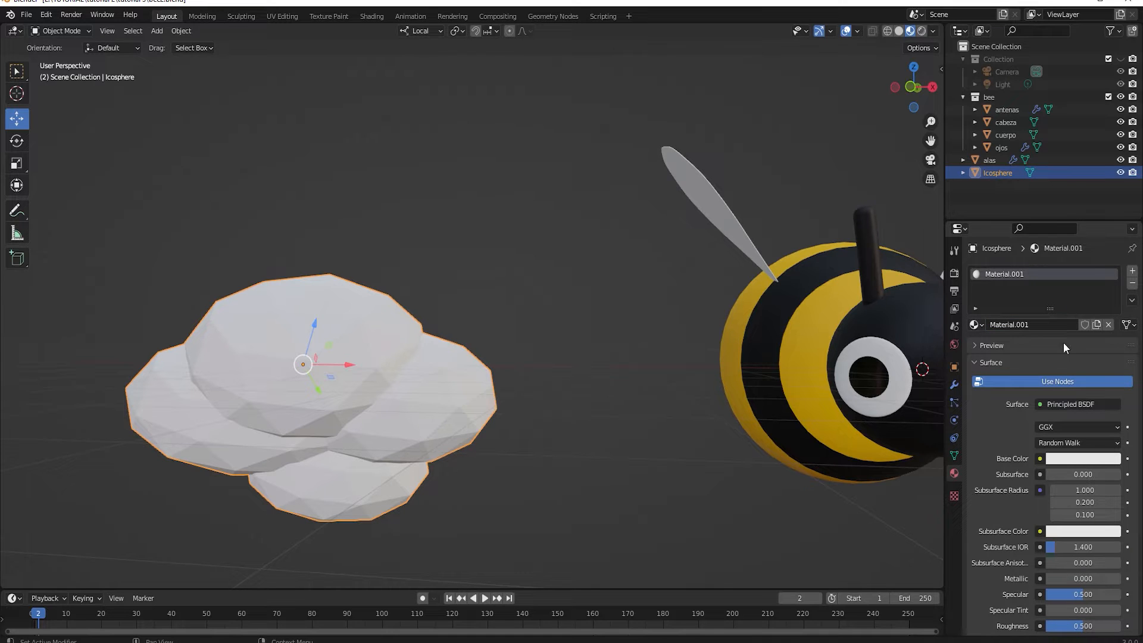
left_click(1057, 405)
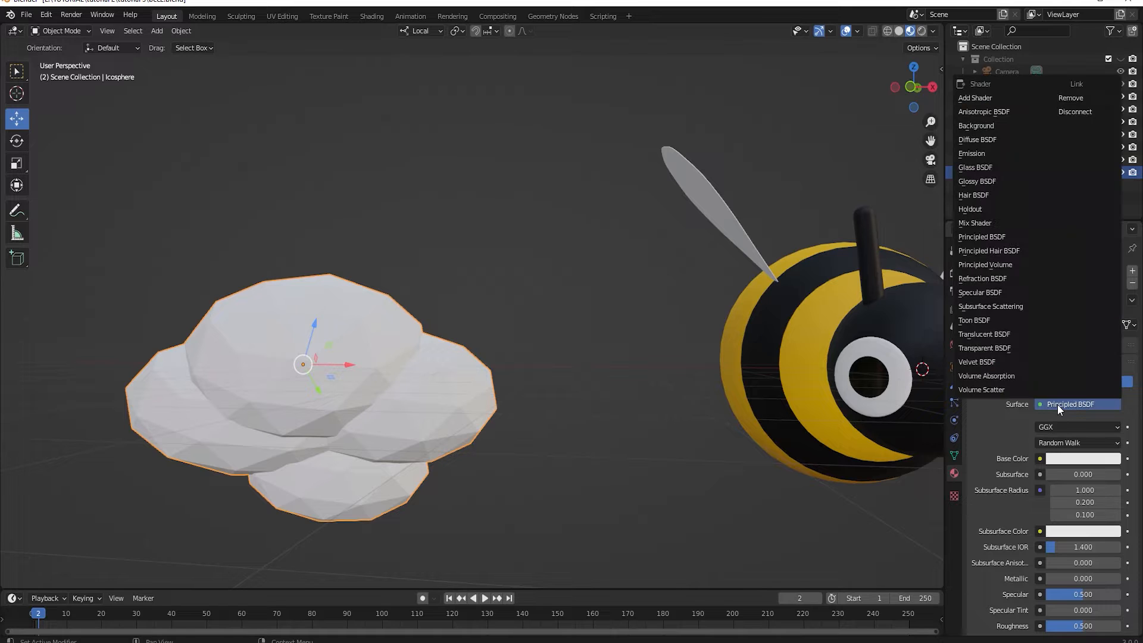
left_click(995, 308)
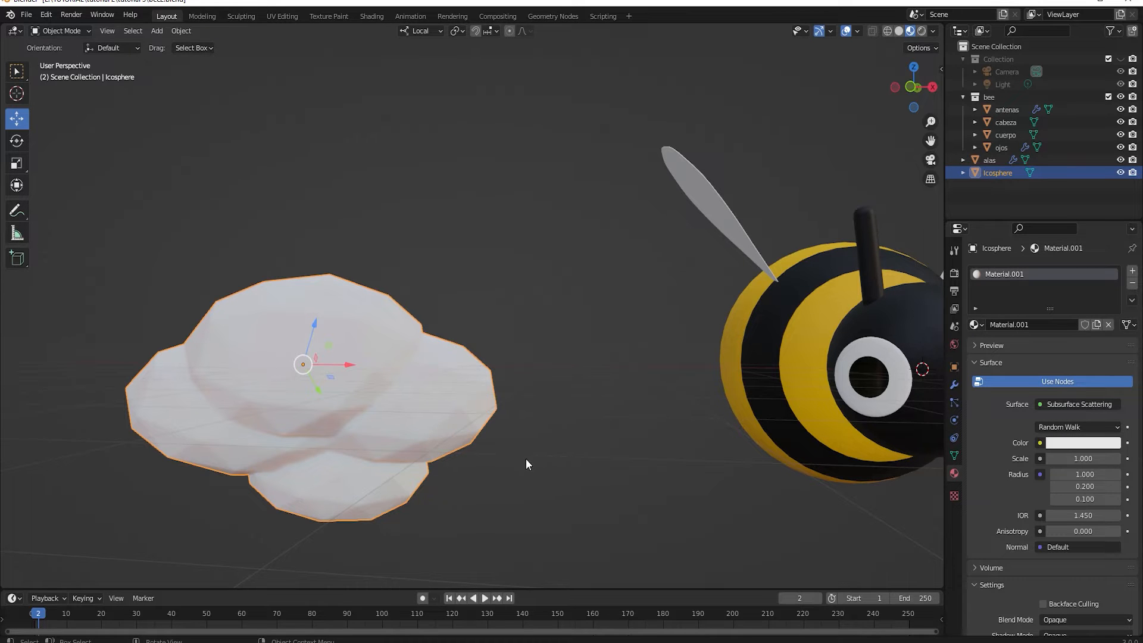
Examine the cloud's subsurface shading from several angles and distances, with the viewport overlays hidden
middle_click_drag(526, 458, 482, 428)
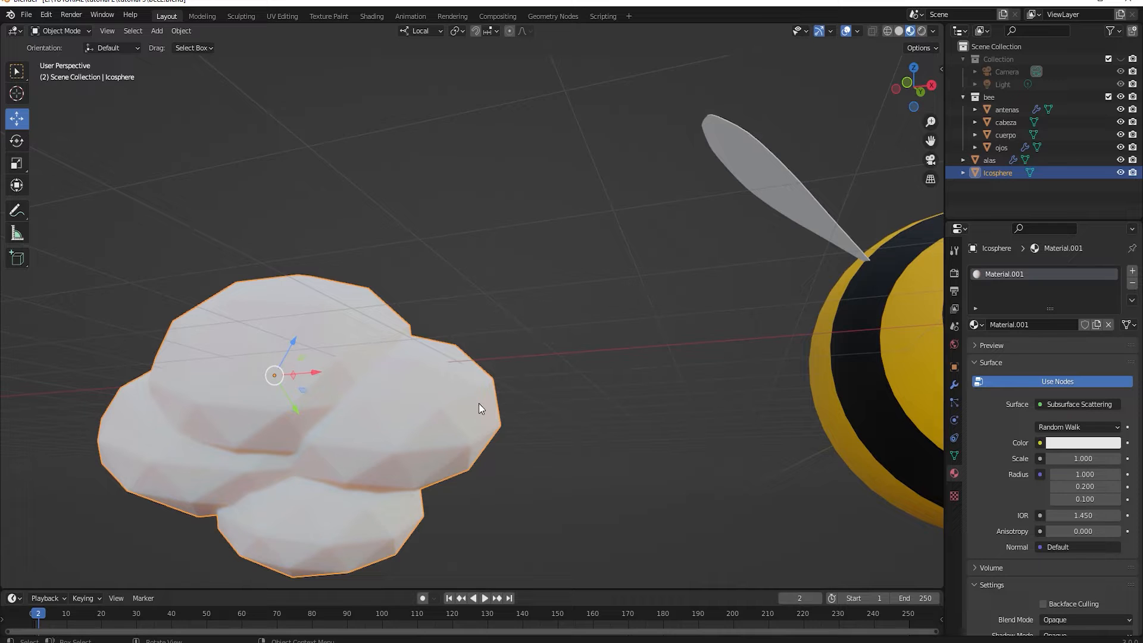
middle_click_drag(559, 410, 572, 474)
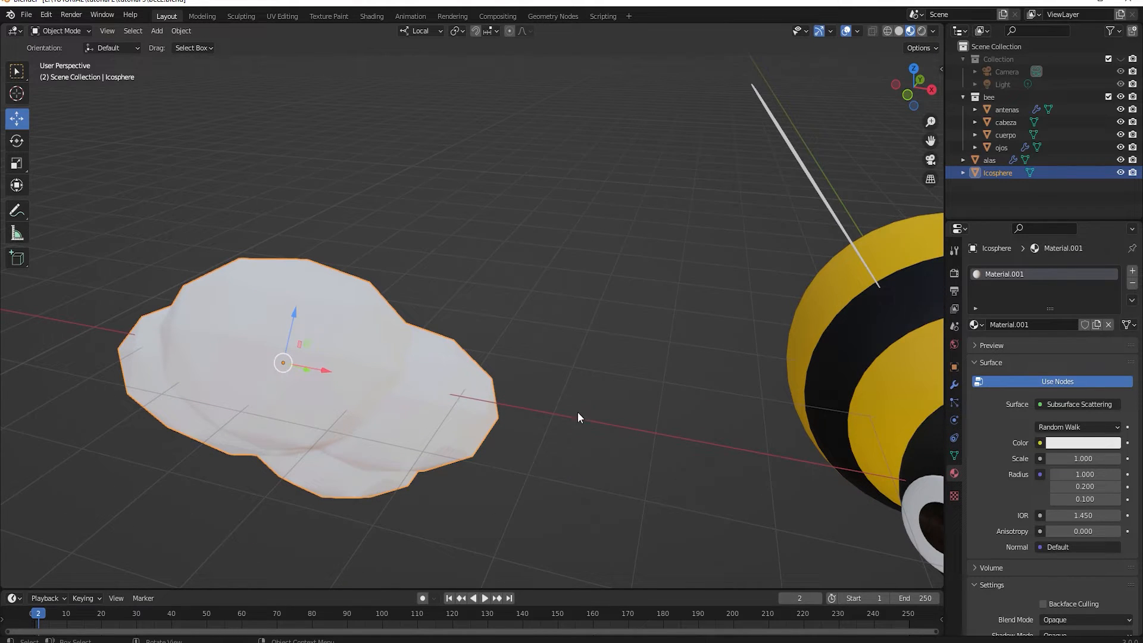
middle_click_drag(577, 412, 572, 386)
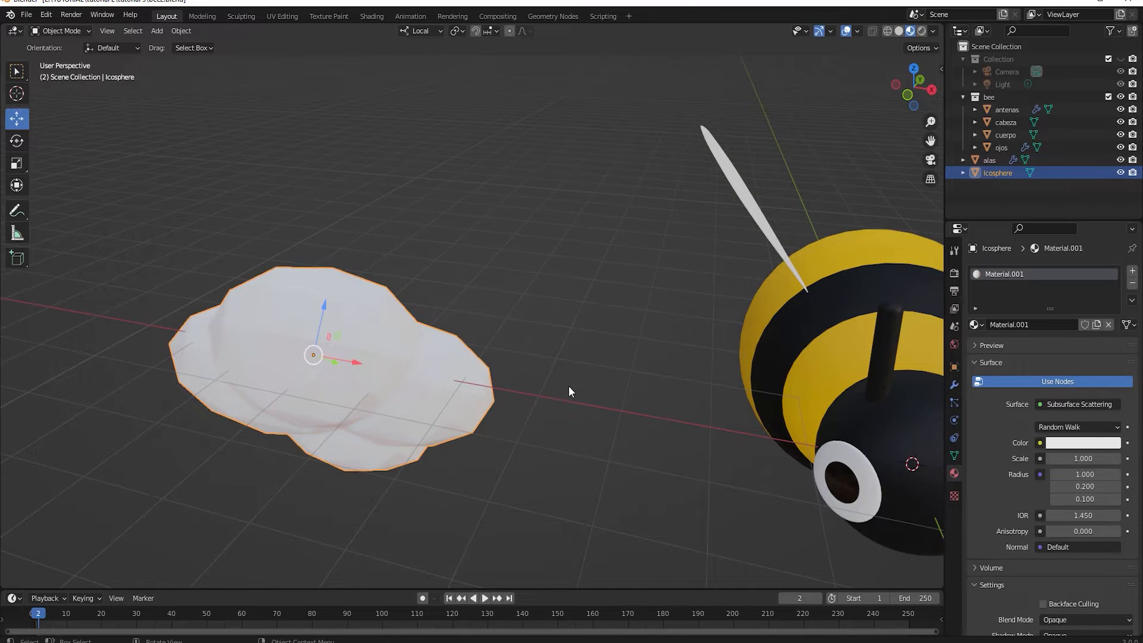
scroll(569, 390, "up", 3)
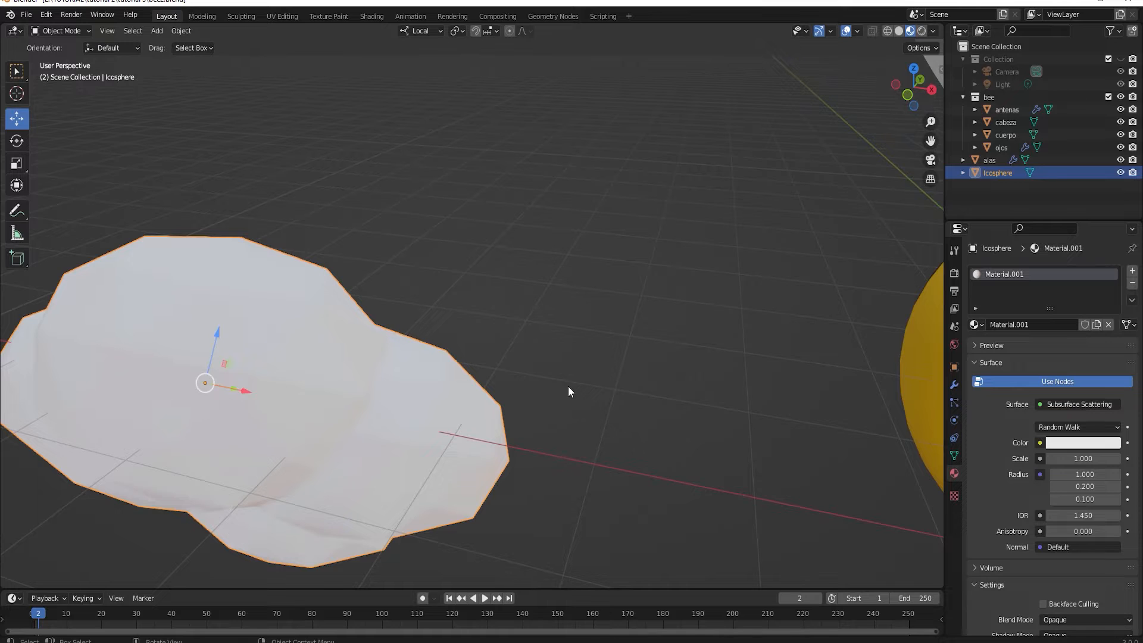
scroll(568, 388, "down", 1)
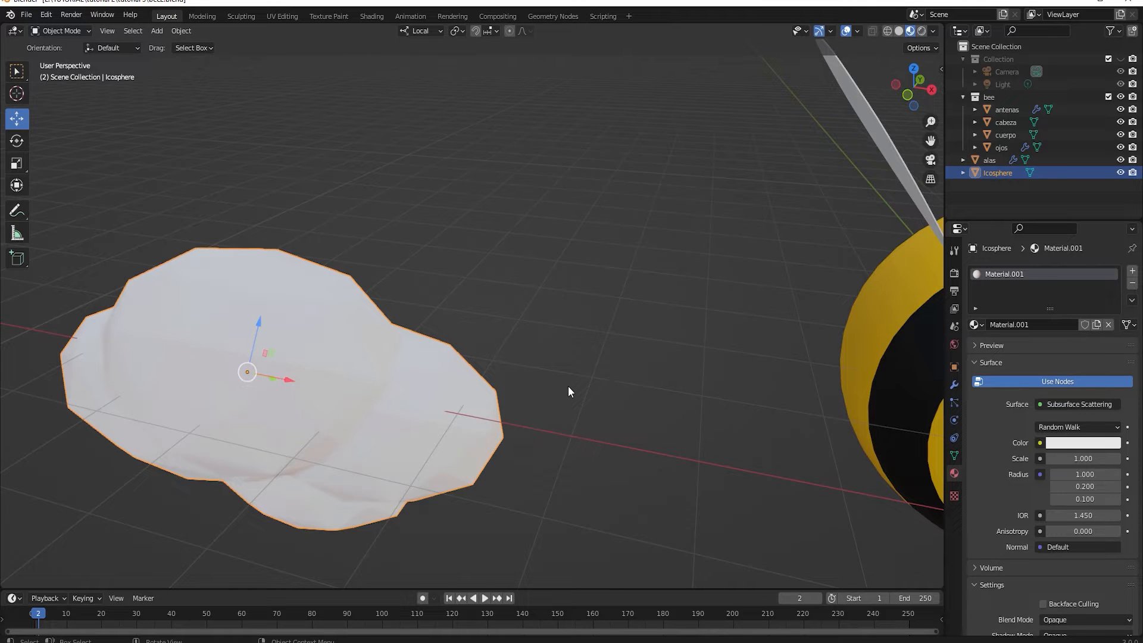
middle_click_drag(568, 386, 556, 446)
left_click(848, 28)
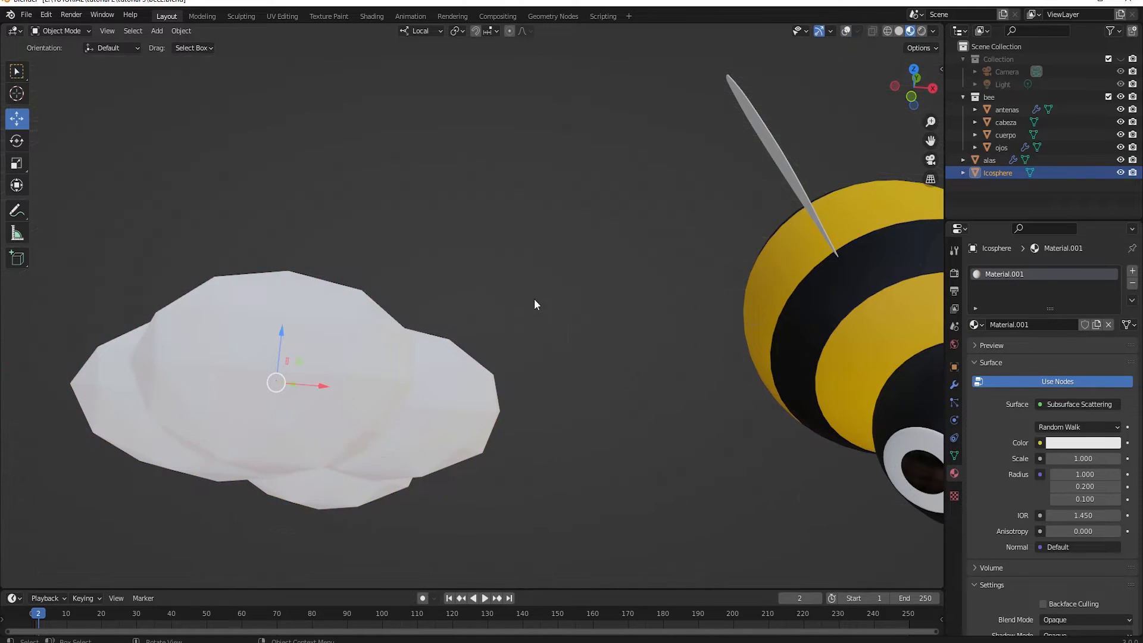
scroll(430, 388, "up", 4)
scroll(415, 427, "down", 4)
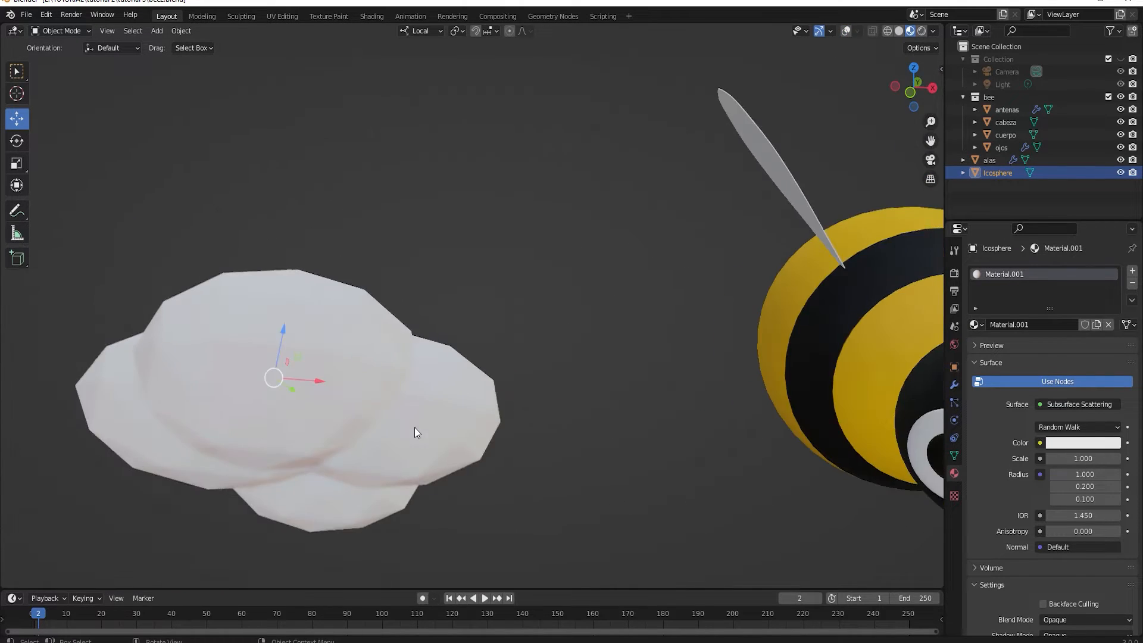
Apply smooth shading to the cloud and check its surface and the bee from several angles
right_click(303, 354)
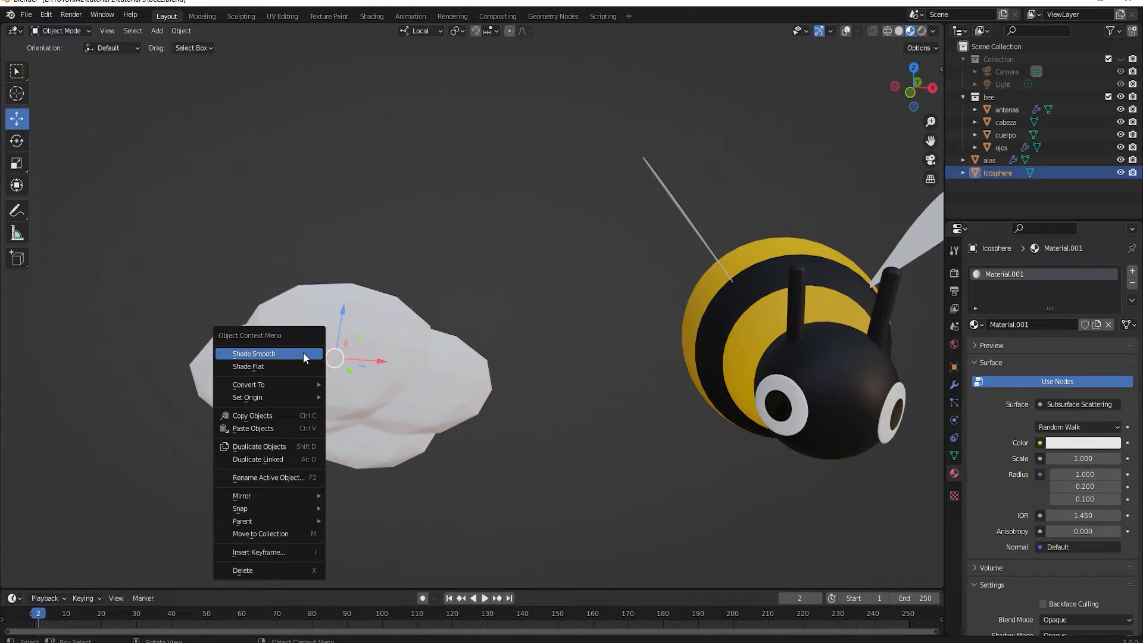
left_click(304, 355)
middle_click_drag(408, 426, 494, 374)
scroll(328, 374, "up", 4)
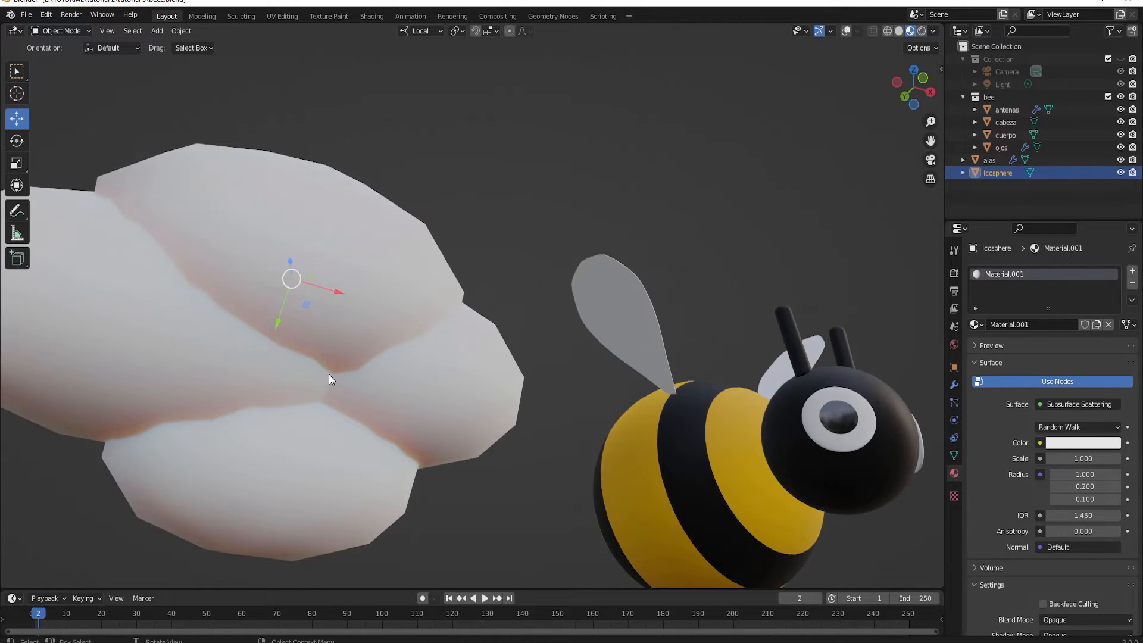
scroll(329, 374, "down", 3)
middle_click_drag(332, 375, 414, 264)
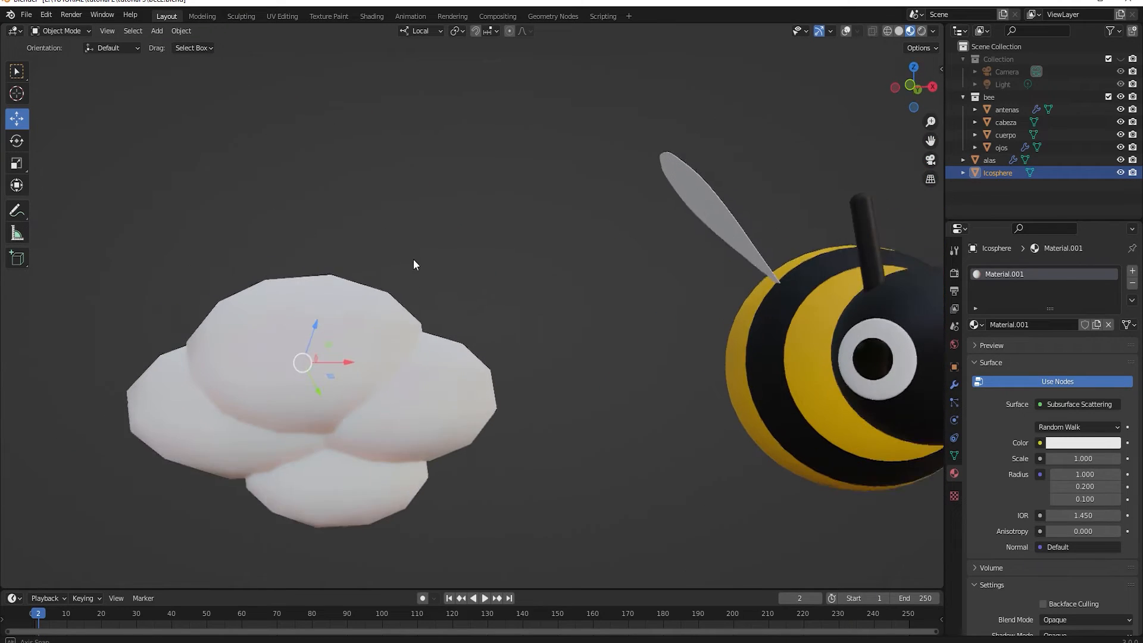
scroll(682, 511, "down", 3)
middle_click_drag(673, 517, 569, 462, "shift")
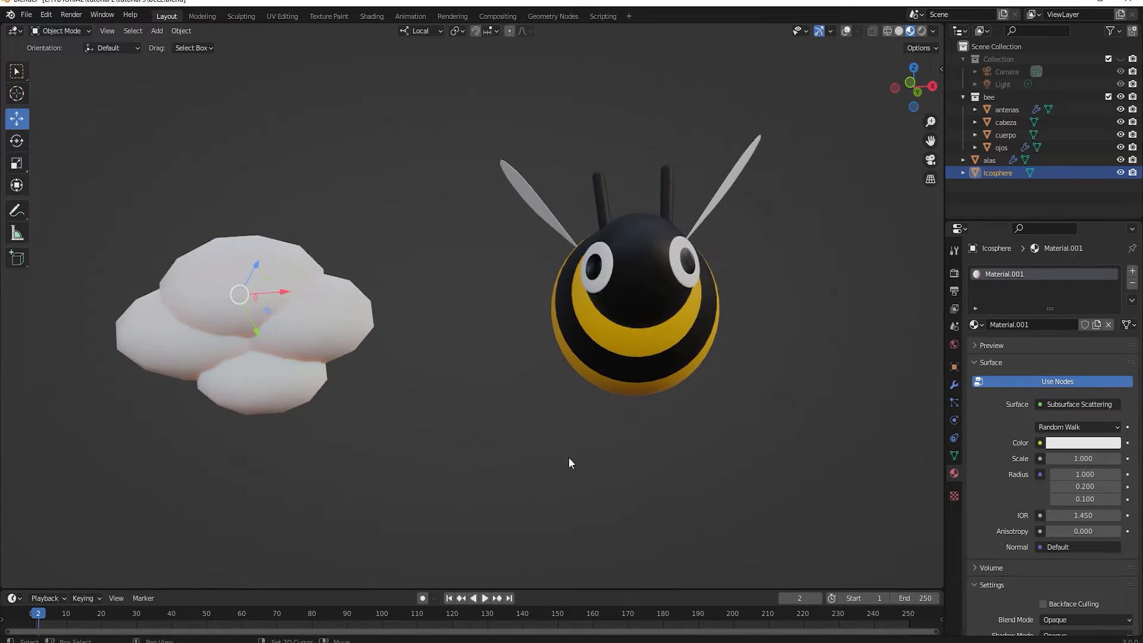
key("KP_1")
Show the viewport overlays again and move the cloud about -1.82 m along its local X axis, farther from the bee
left_click(846, 30)
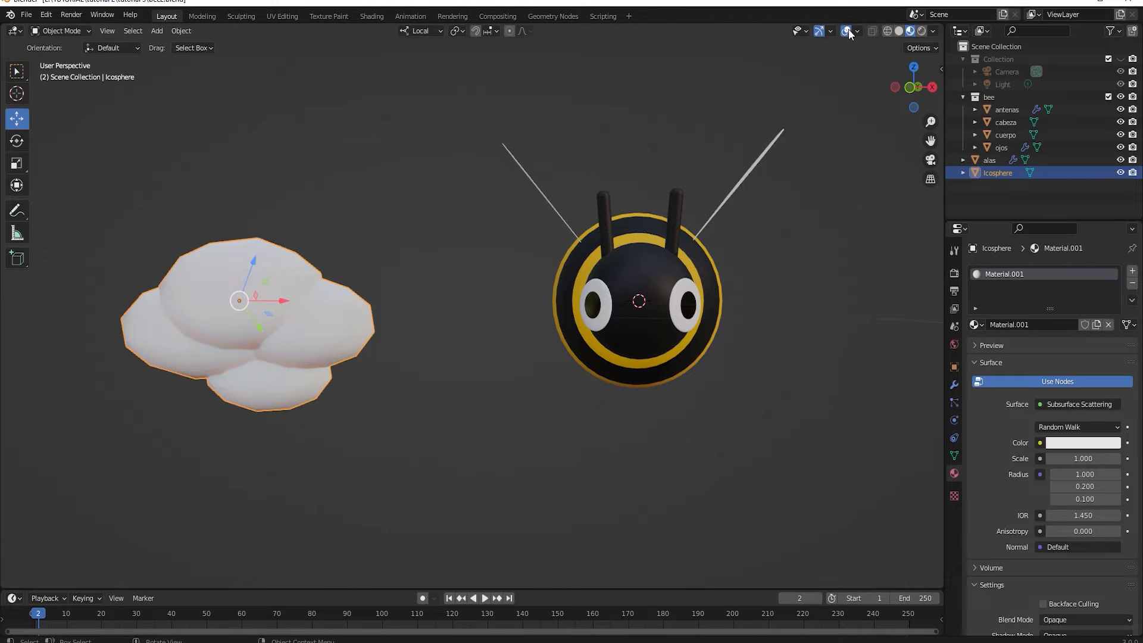
middle_click_drag(761, 327, 759, 361)
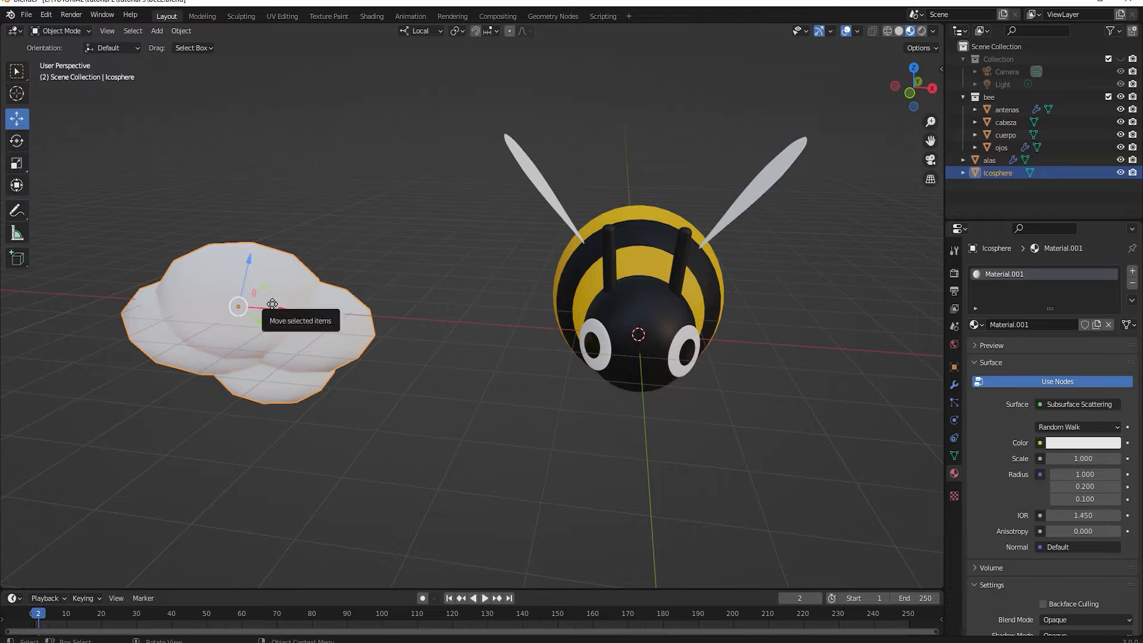
left_click_drag(278, 308, 191, 306)
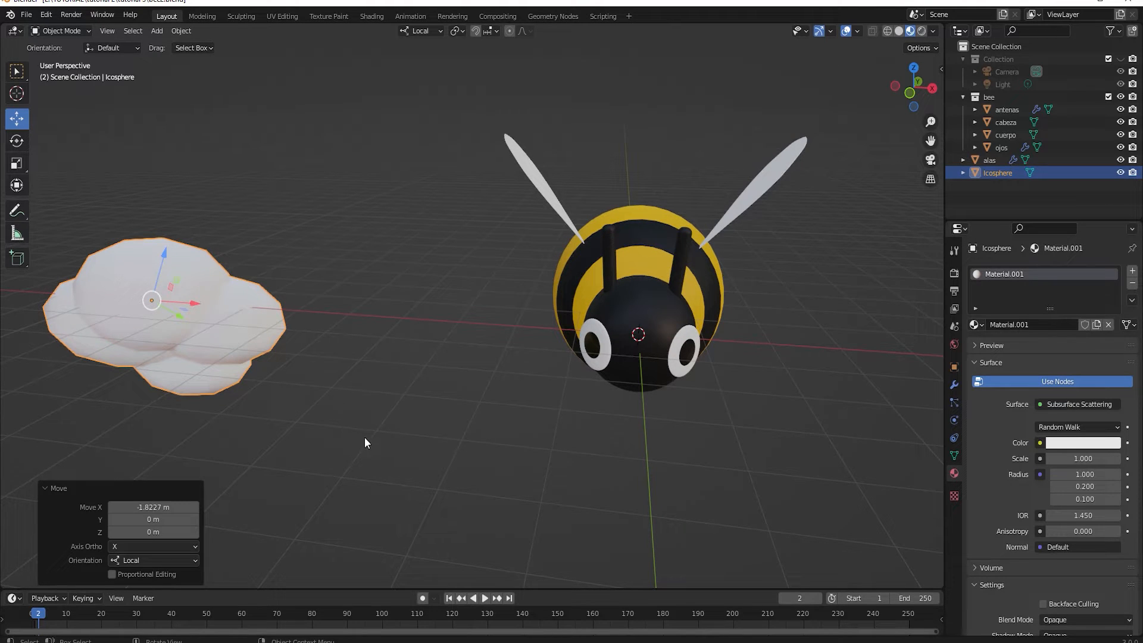
Set the cloud material's subsurface scale to 0.5 and its second and third radius values to 1.0
left_click(1080, 458)
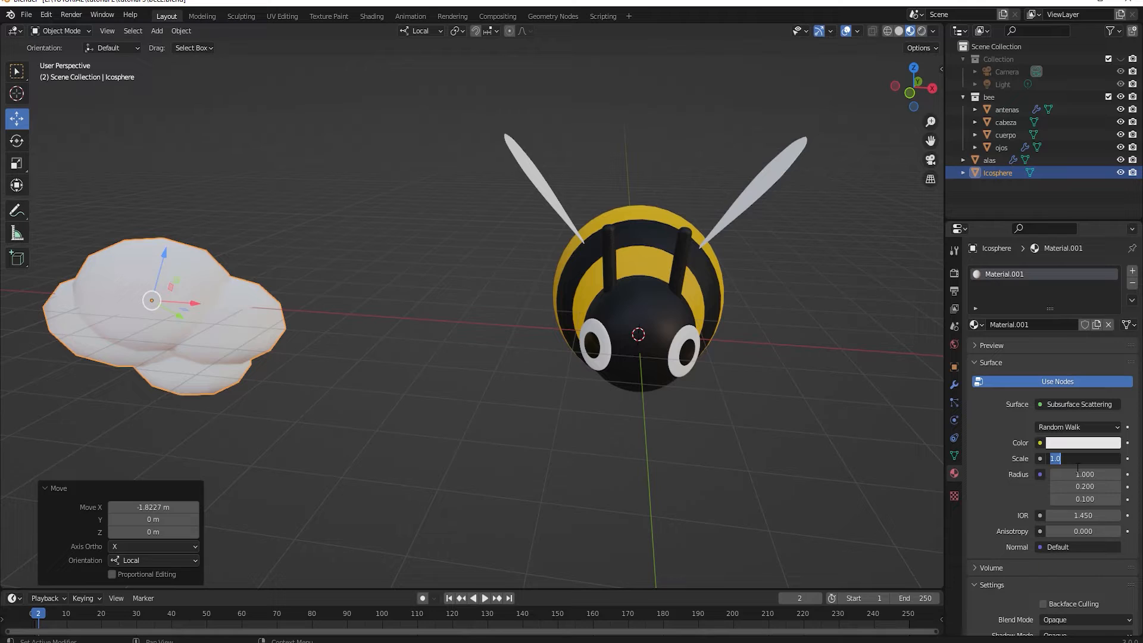
type("0.5")
key("Return")
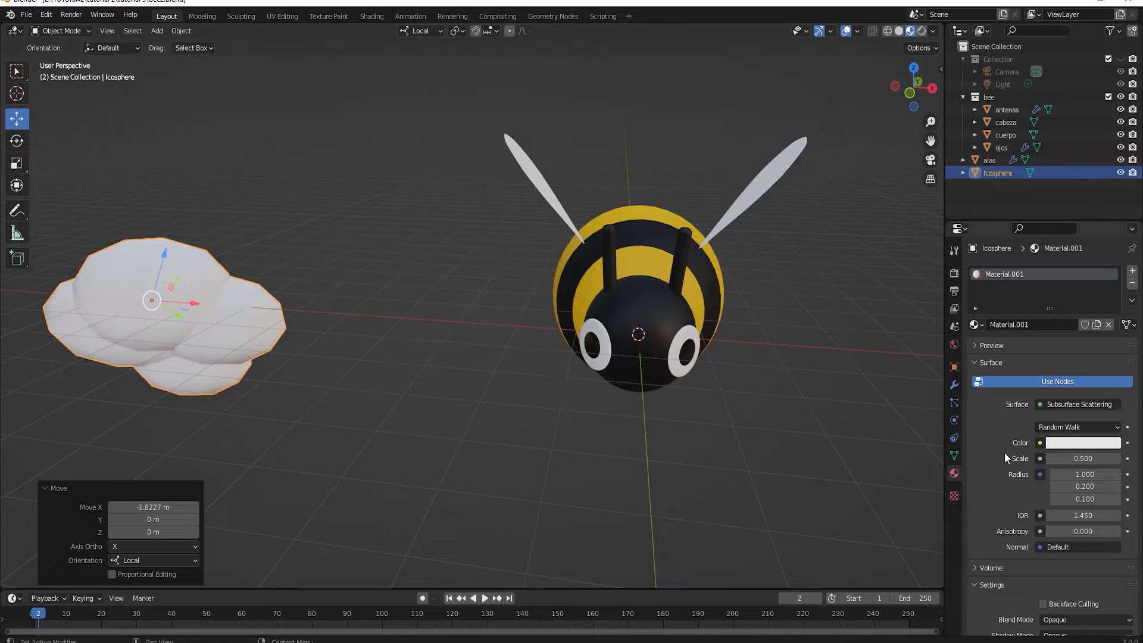
left_click(1088, 486)
type("1")
key("Return")
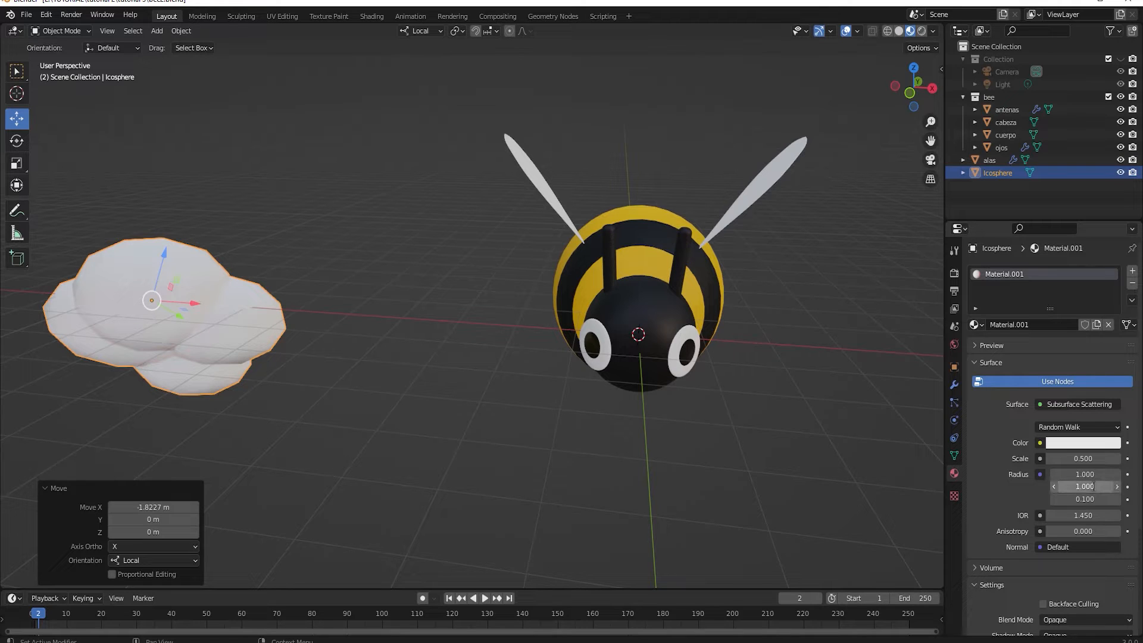
left_click(1084, 499)
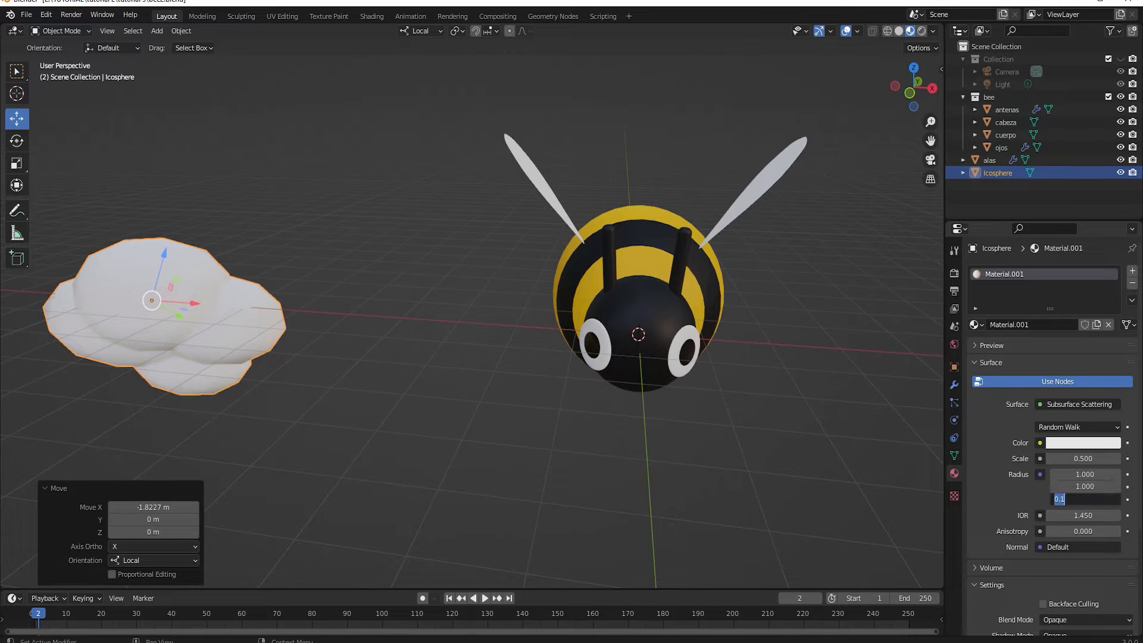
key("Return")
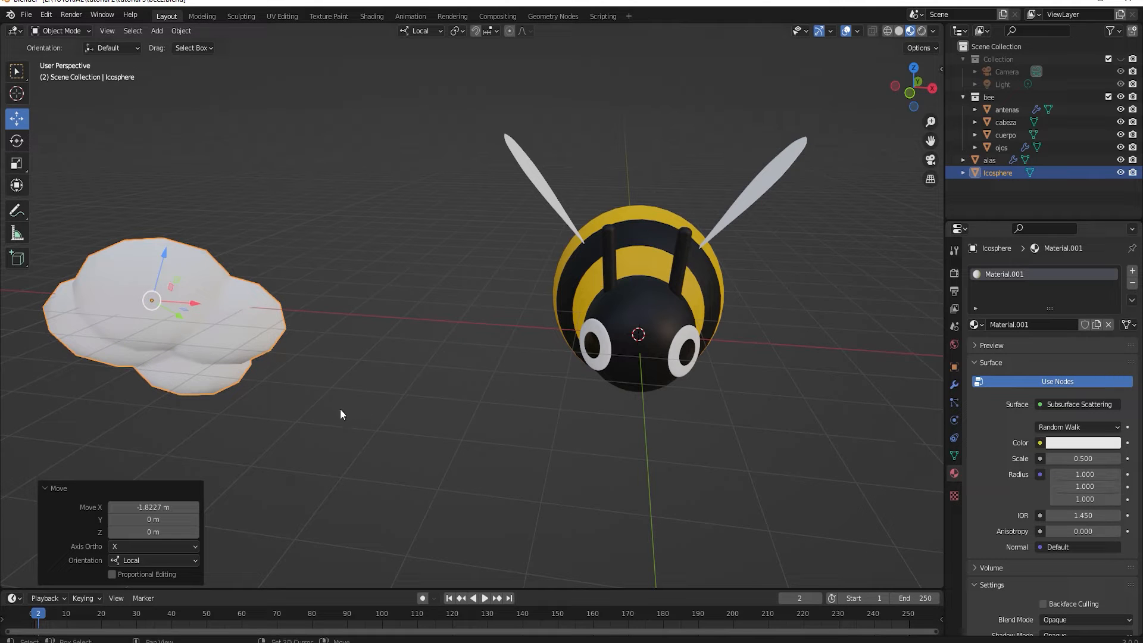
Set the world background color to light blue with hex value 83C7FF
middle_click_drag(341, 409, 529, 409, "shift")
scroll(428, 359, "up", 3)
scroll(428, 359, "down", 5)
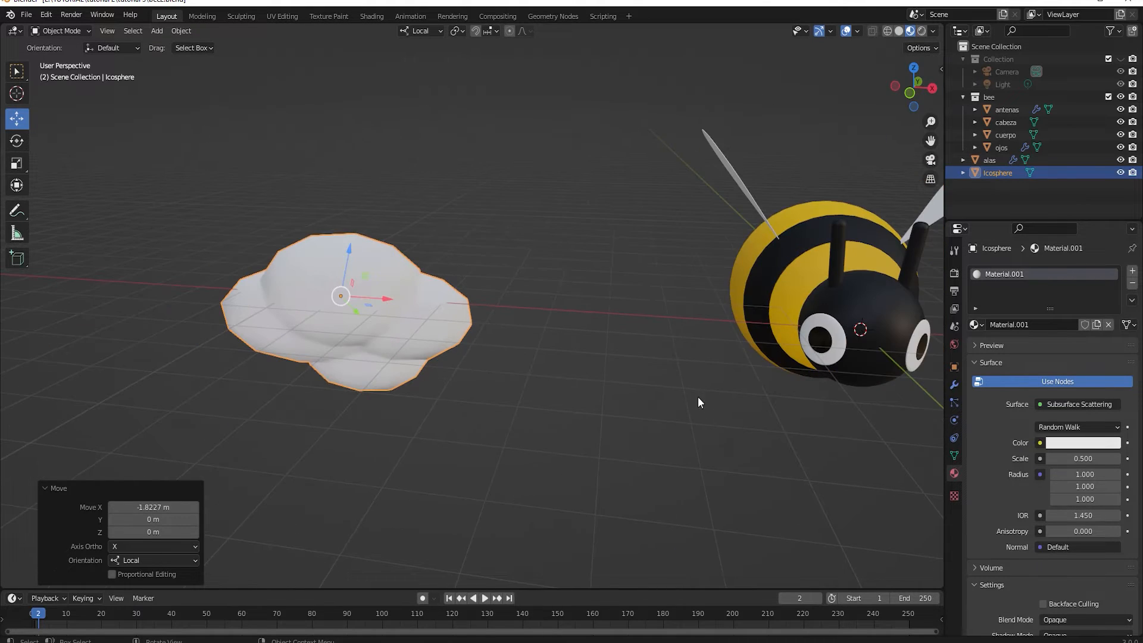
middle_click_drag(697, 396, 506, 411, "shift")
scroll(512, 401, "down", 2)
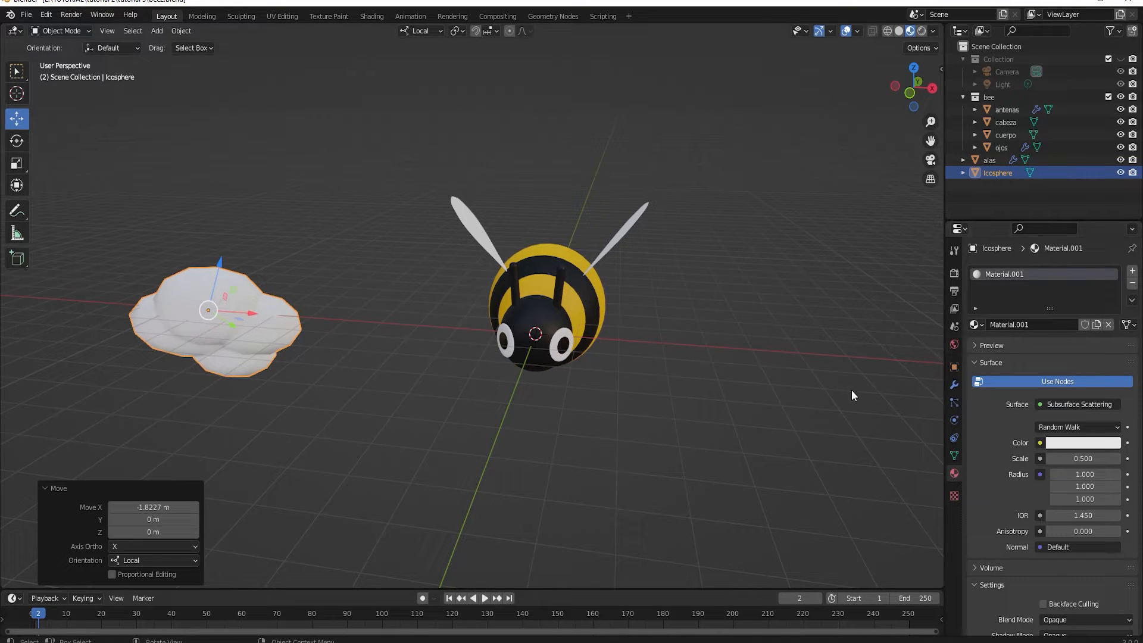
left_click(955, 345)
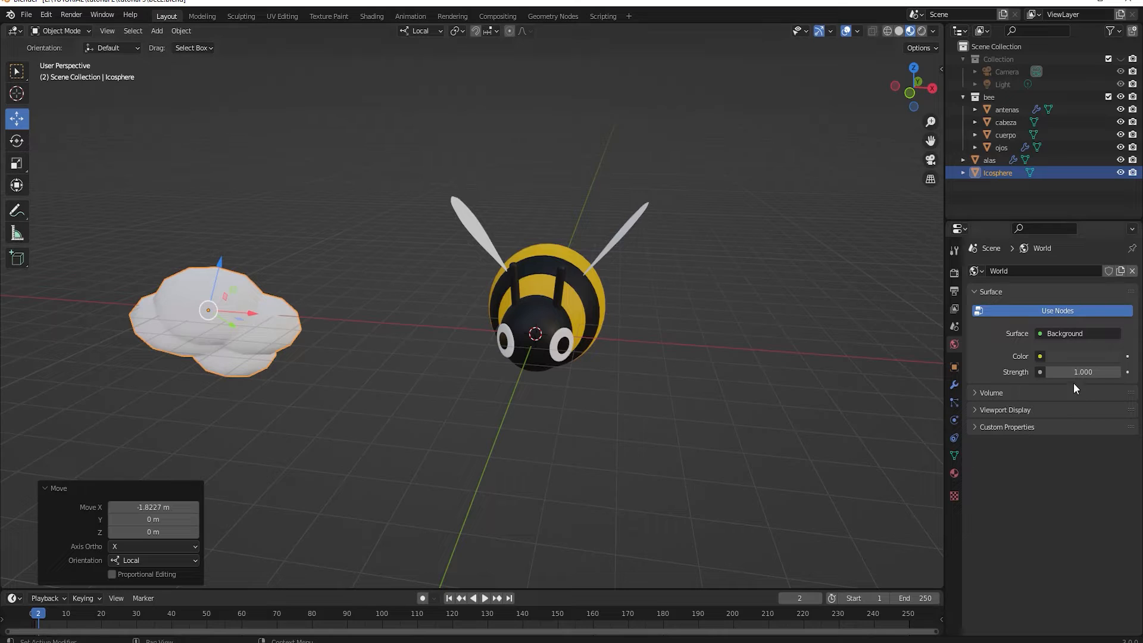
left_click(1094, 356)
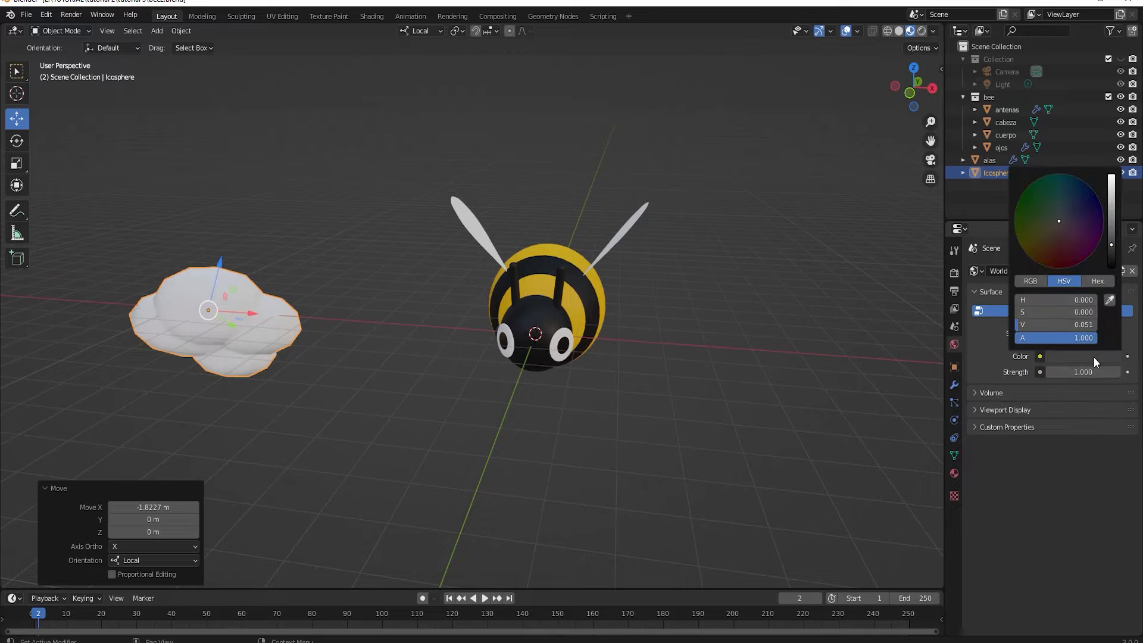
left_click(1094, 281)
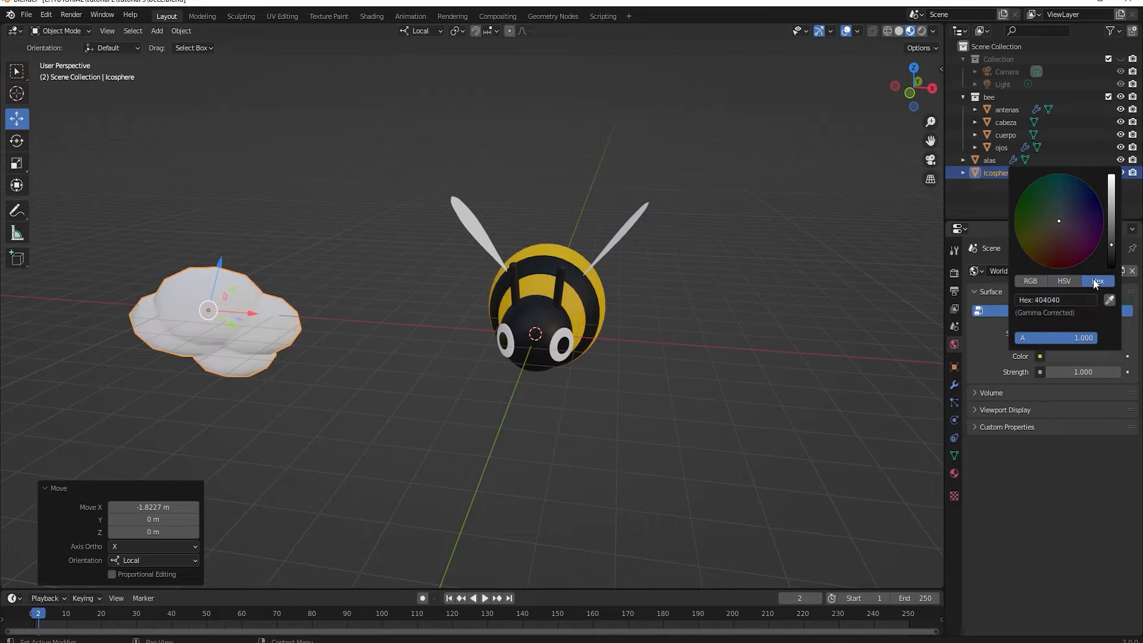
left_click(1080, 301)
type("83c7ff")
key("Return")
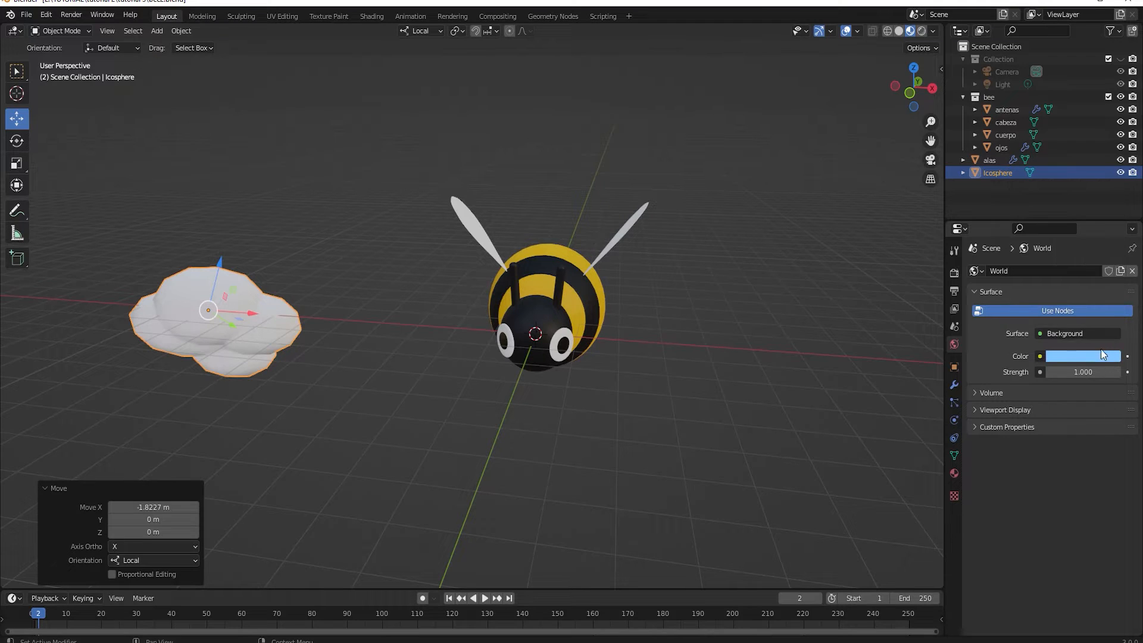
Preview the scene in Rendered shading with the overlays hidden, and return to Material Preview
left_click(922, 31)
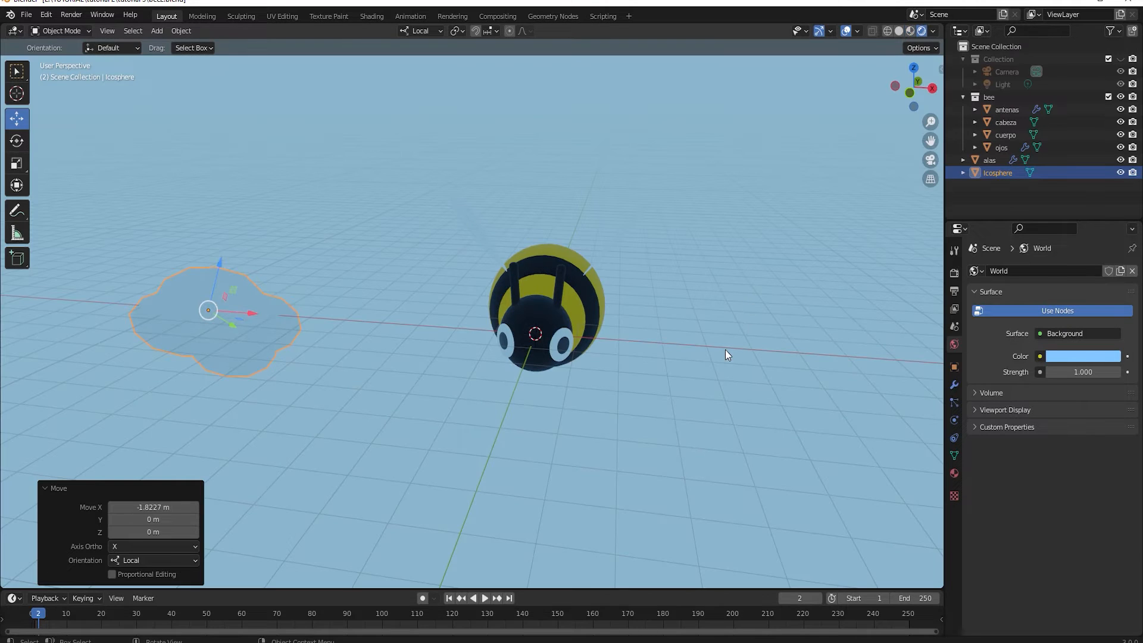
mouse_move(725, 349)
middle_mouse_down()
mouse_move(726, 313)
mouse_move(729, 358)
mouse_move(719, 341)
middle_mouse_up()
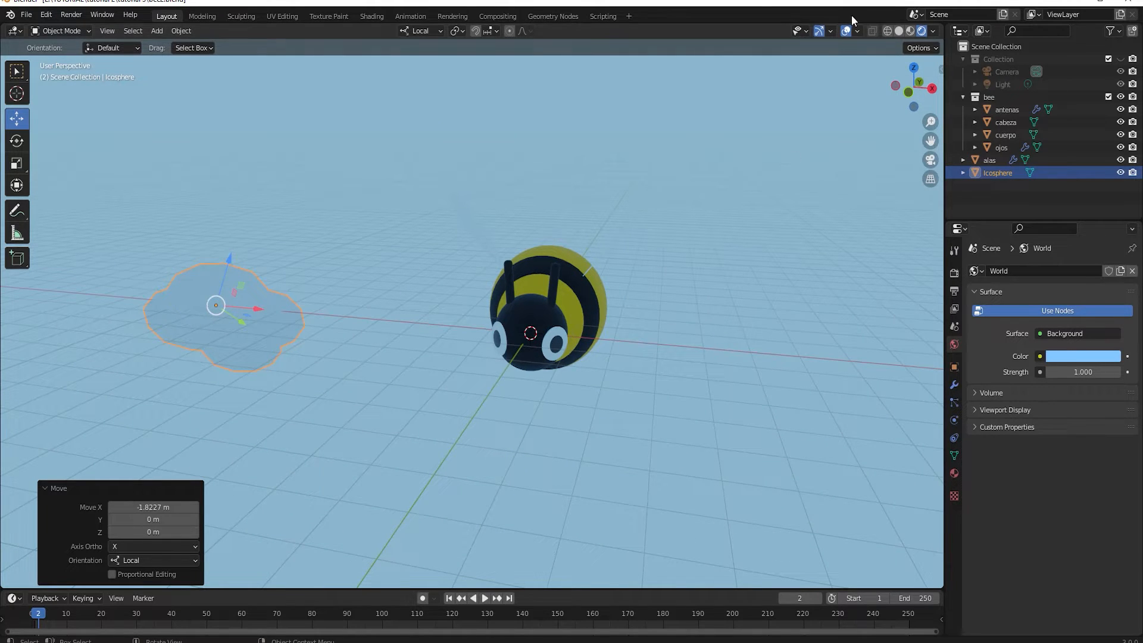
left_click(846, 31)
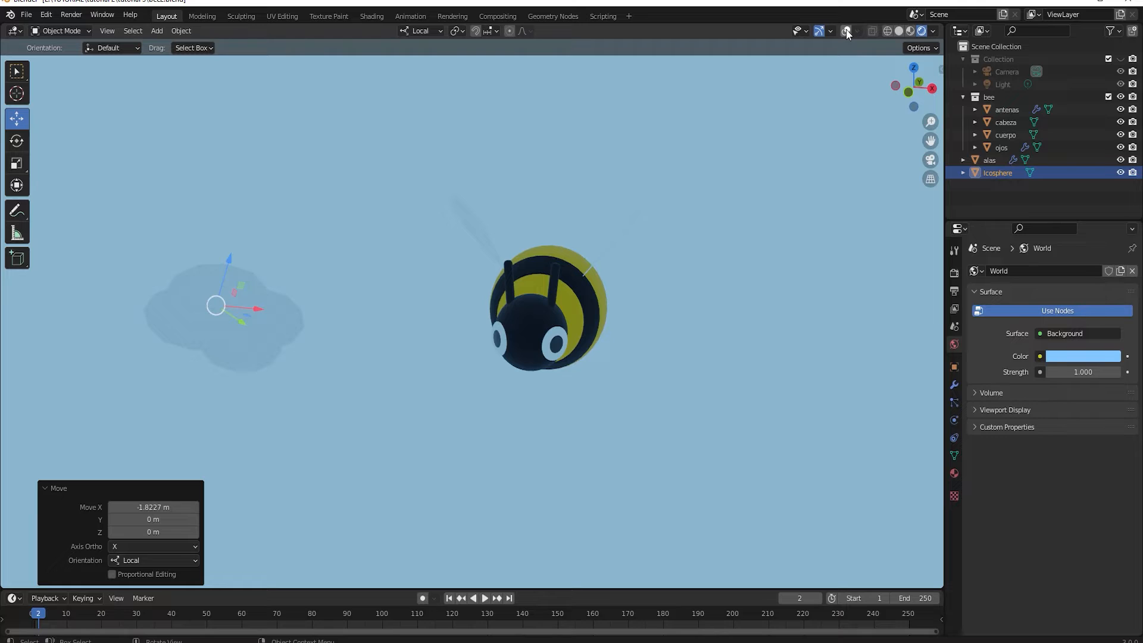
left_click(911, 30)
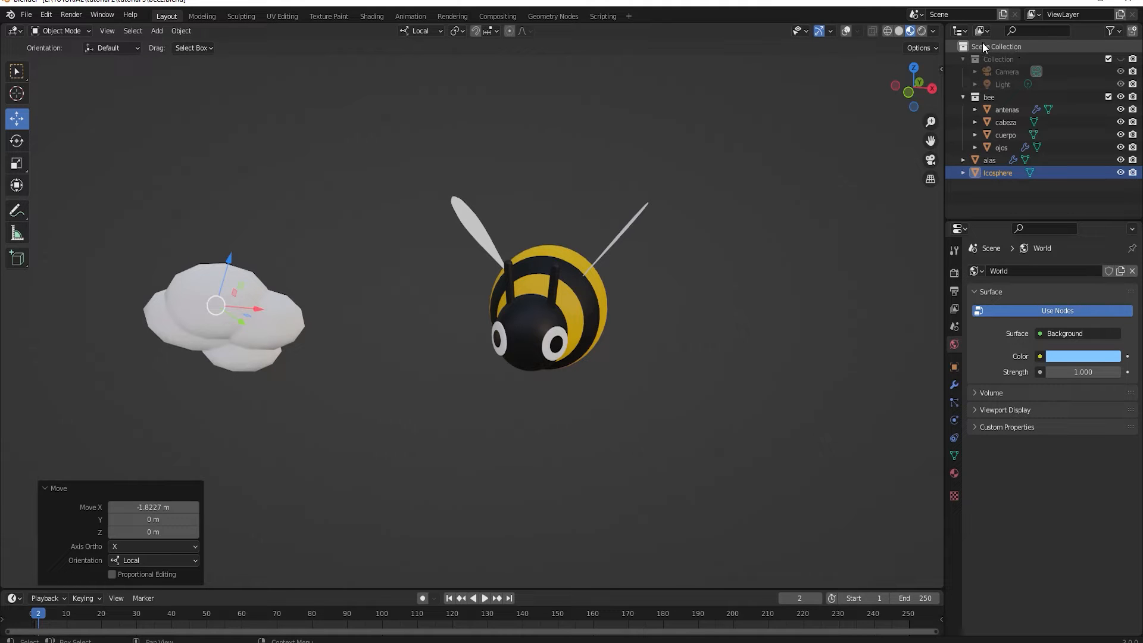
Unhide the collection holding the camera and light, select the light, and show the viewport overlays
left_click(1119, 62)
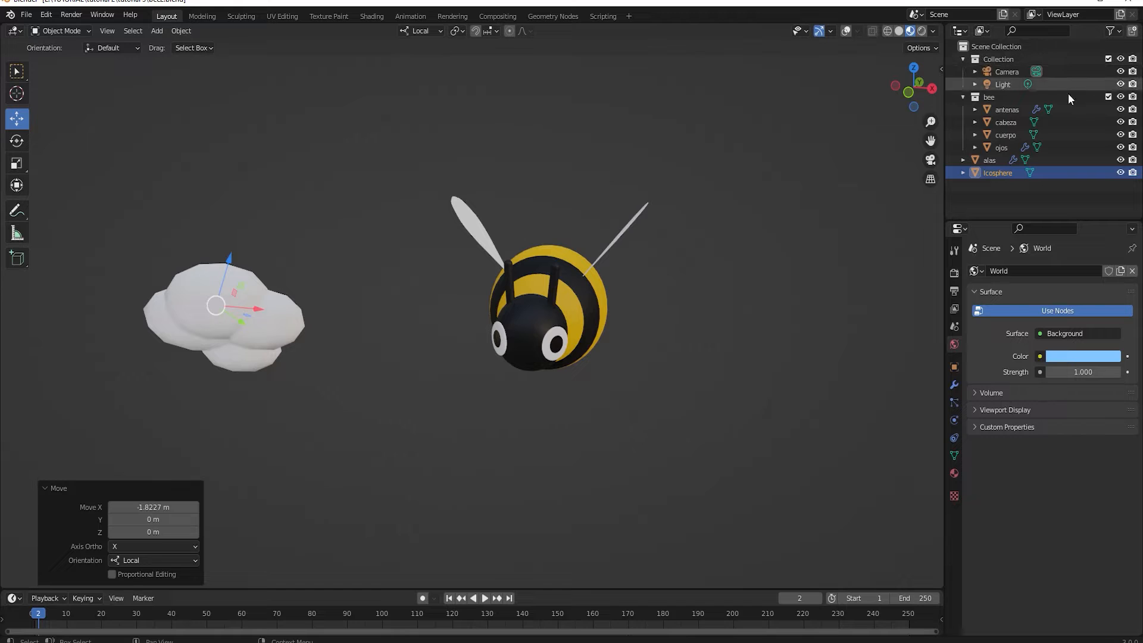
left_click(1006, 84)
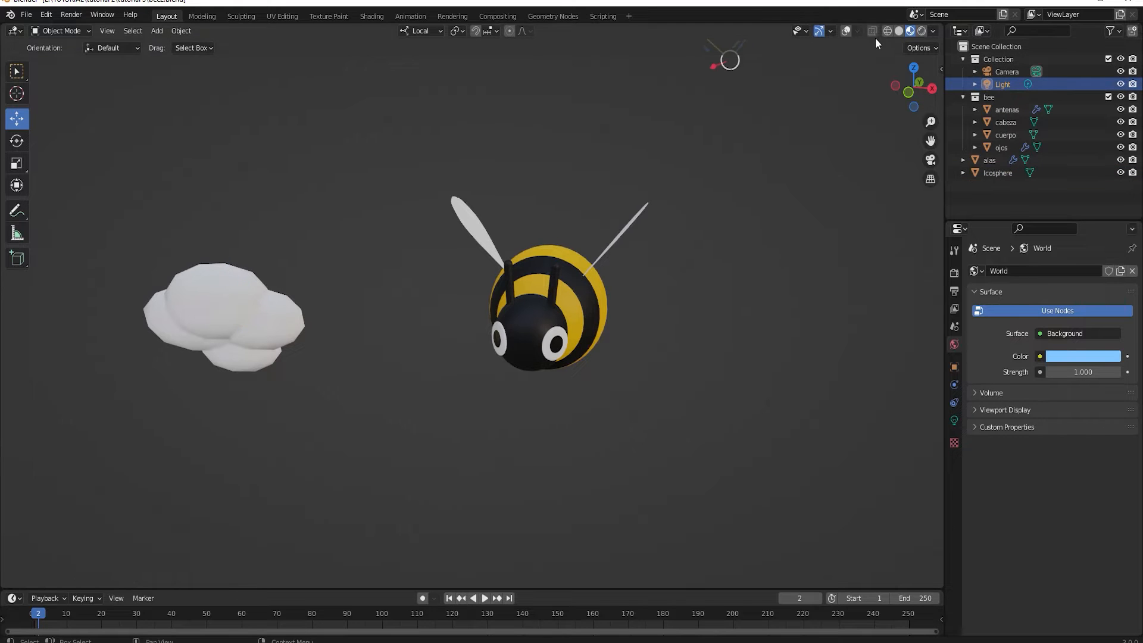
left_click(843, 32)
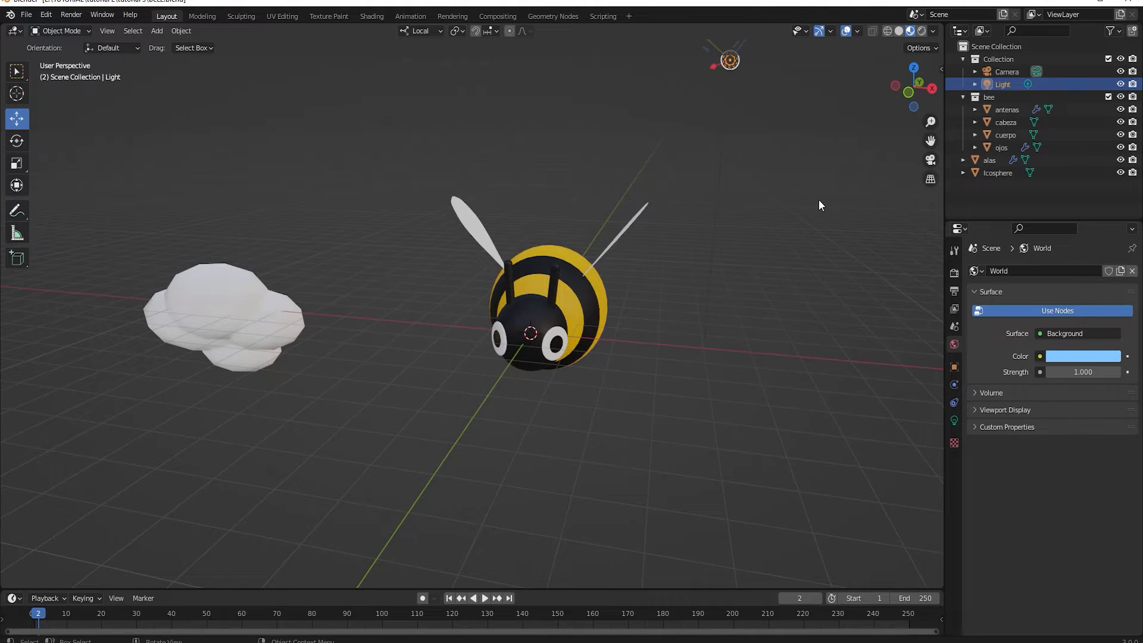
middle_click_drag(819, 199, 784, 263, "shift")
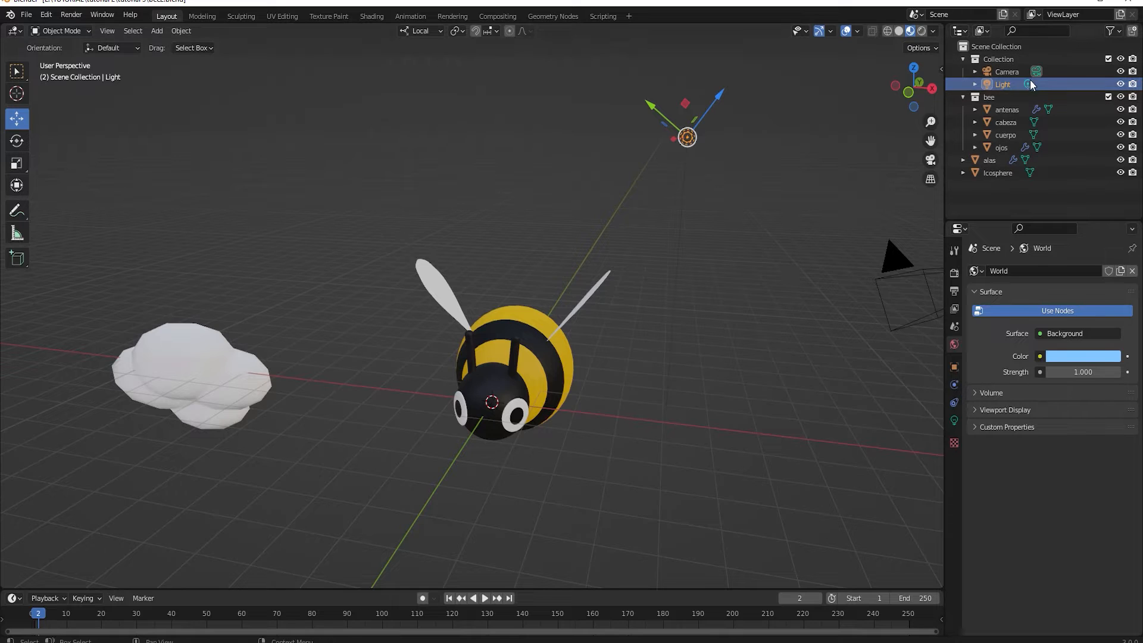
Change the selected light's type to Sun and set its strength to 25.3
left_click(954, 420)
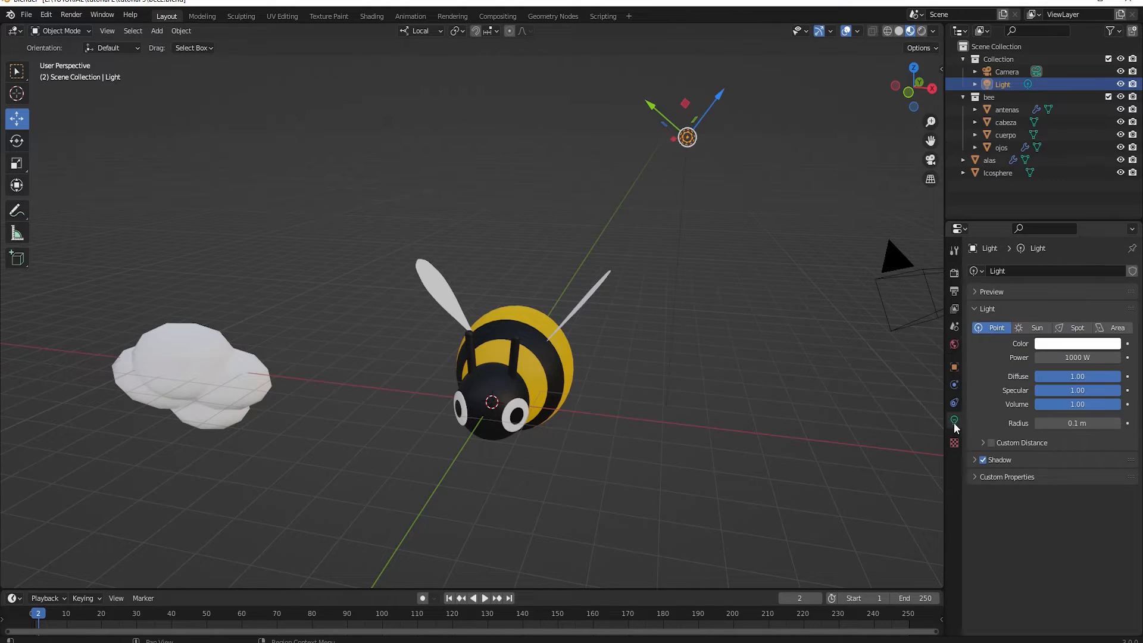
left_click(1039, 328)
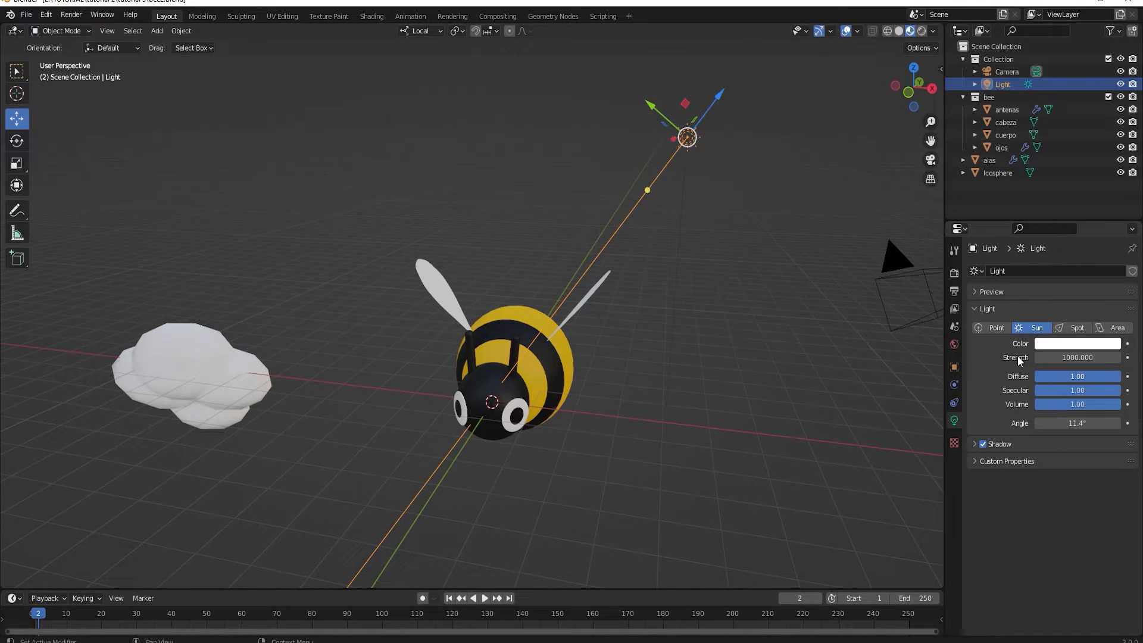
middle_click_drag(697, 406, 677, 366)
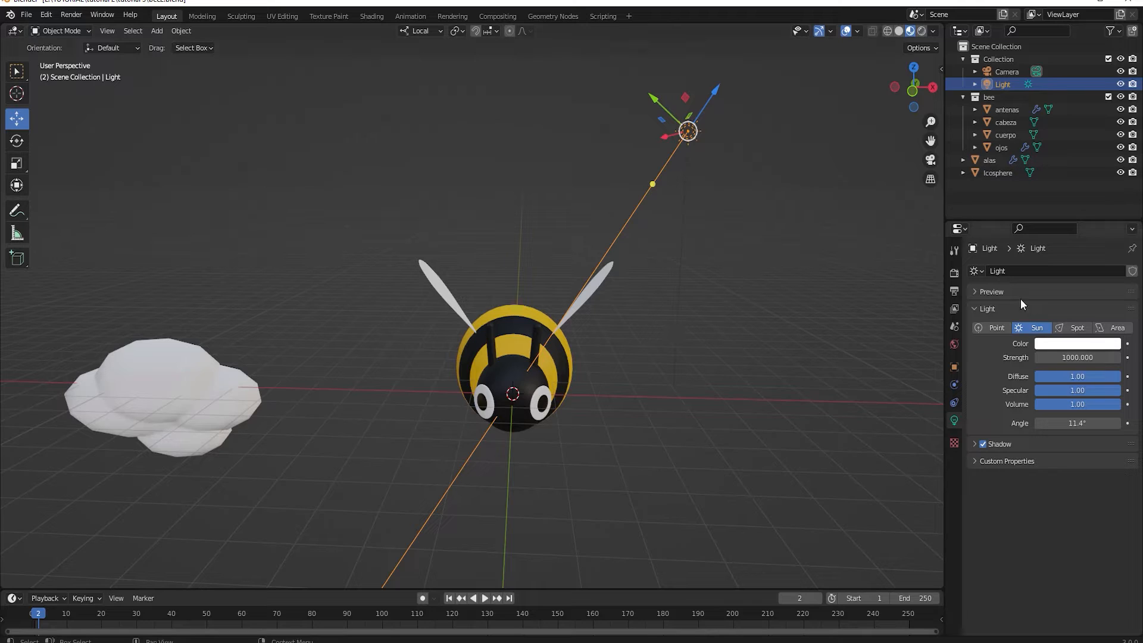
left_click(1075, 357)
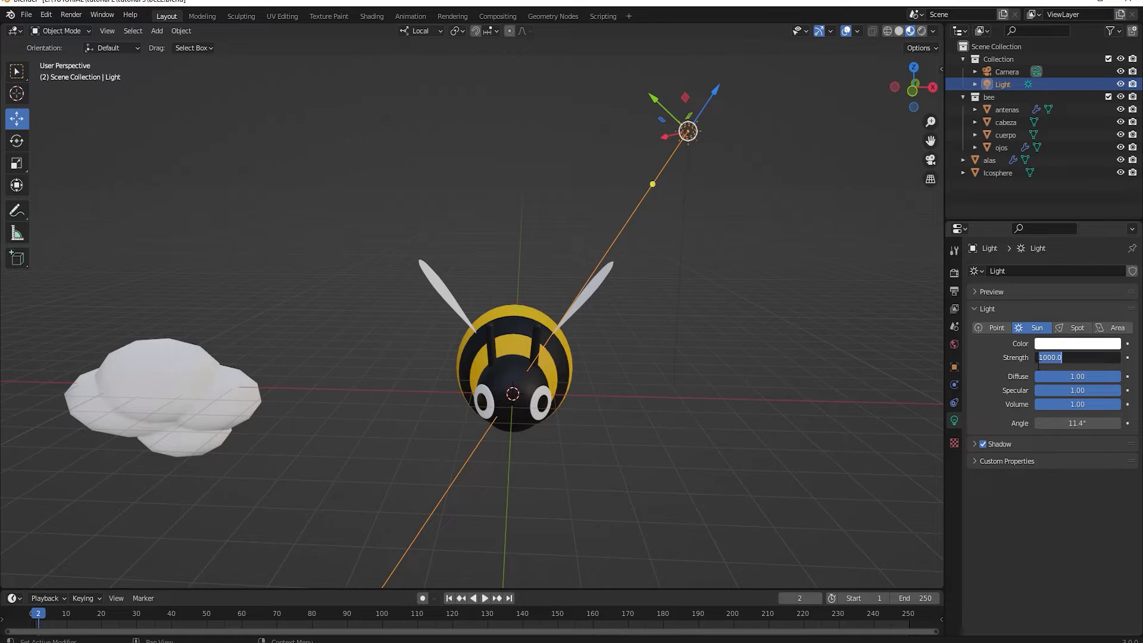
type("25.300")
key("Return")
Set the sun light's color to pale yellow with hex value FCFFAA
left_click(1082, 345)
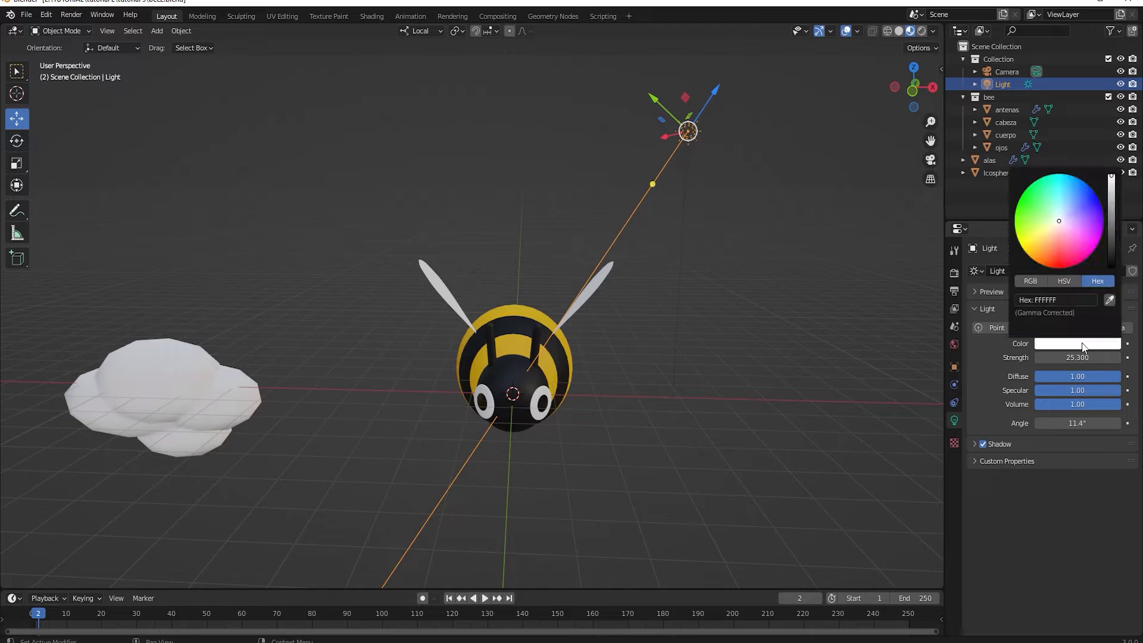
left_click(1070, 298)
type("fc")
type("f")
type("faa")
key("Return")
Switch the viewport to Rendered shading and hide the overlays to preview the sunlight
left_click(922, 31)
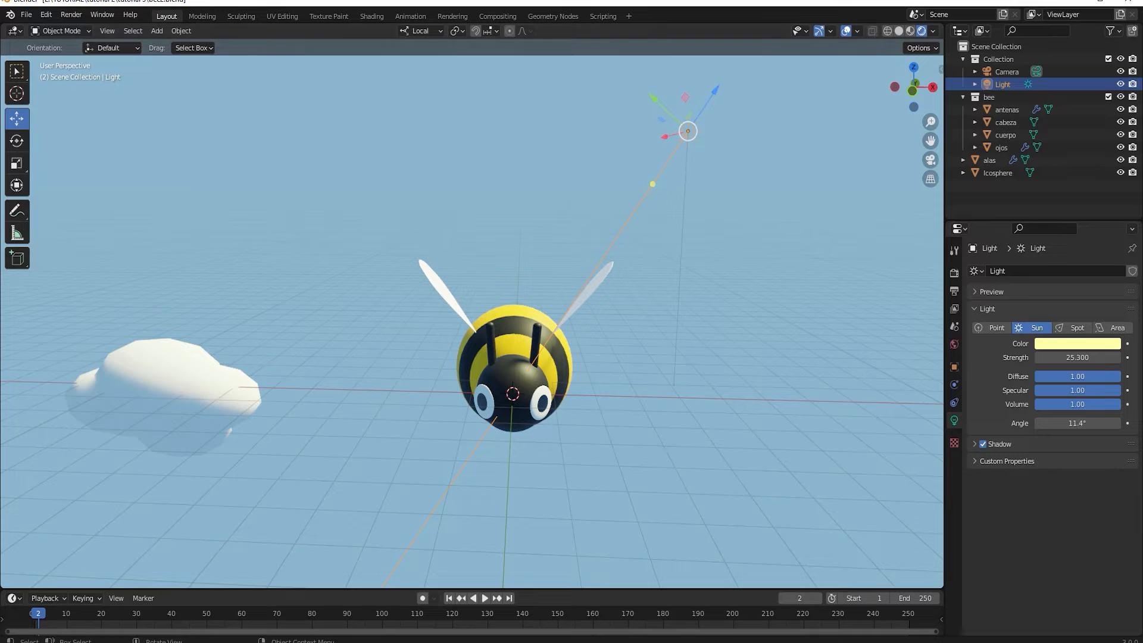
left_click(845, 31)
mouse_move(685, 423)
middle_mouse_down()
mouse_move(663, 429)
mouse_move(637, 406)
mouse_move(646, 420)
mouse_move(680, 418)
middle_mouse_up()
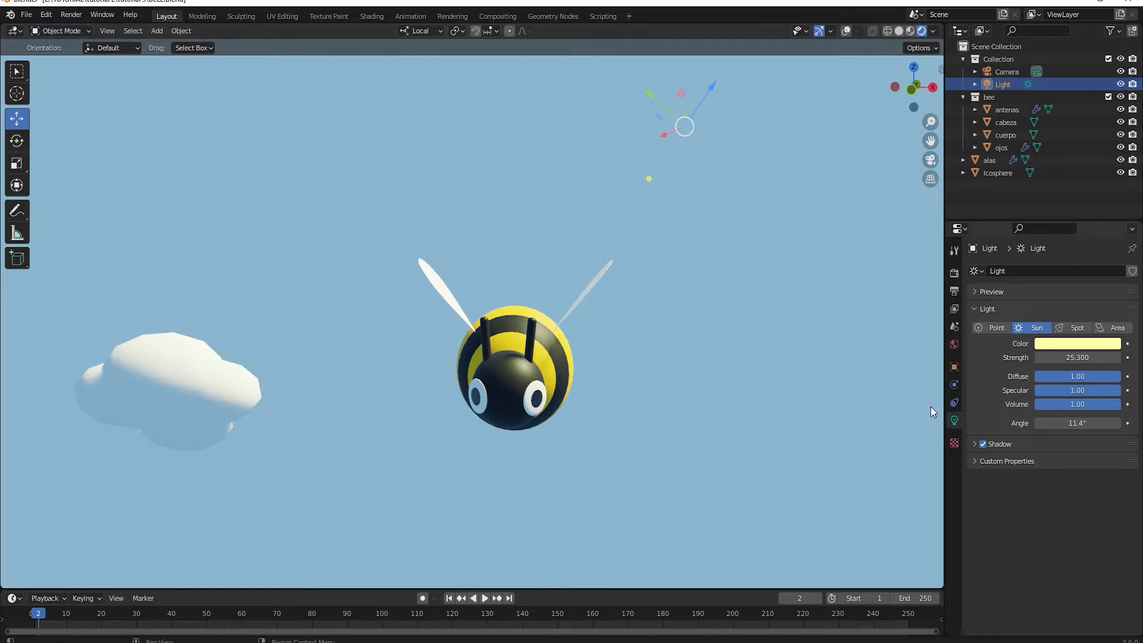
Set the sun light's location to X -26.071 m, Y -19.455 m and Z 13.059 m
left_click(953, 370)
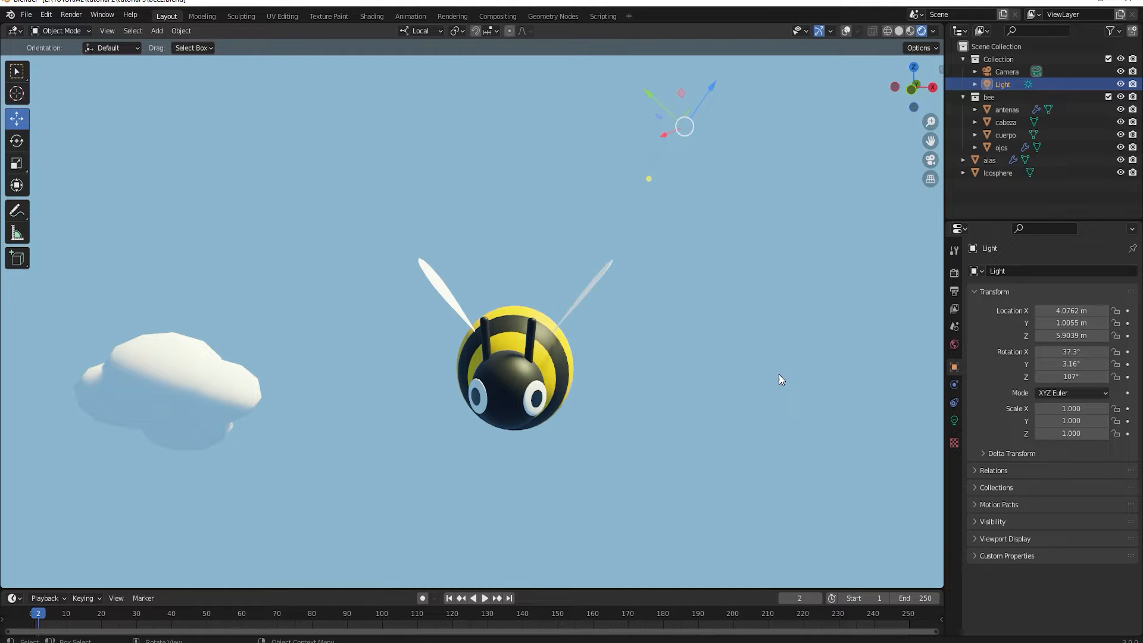
double_click(1070, 310)
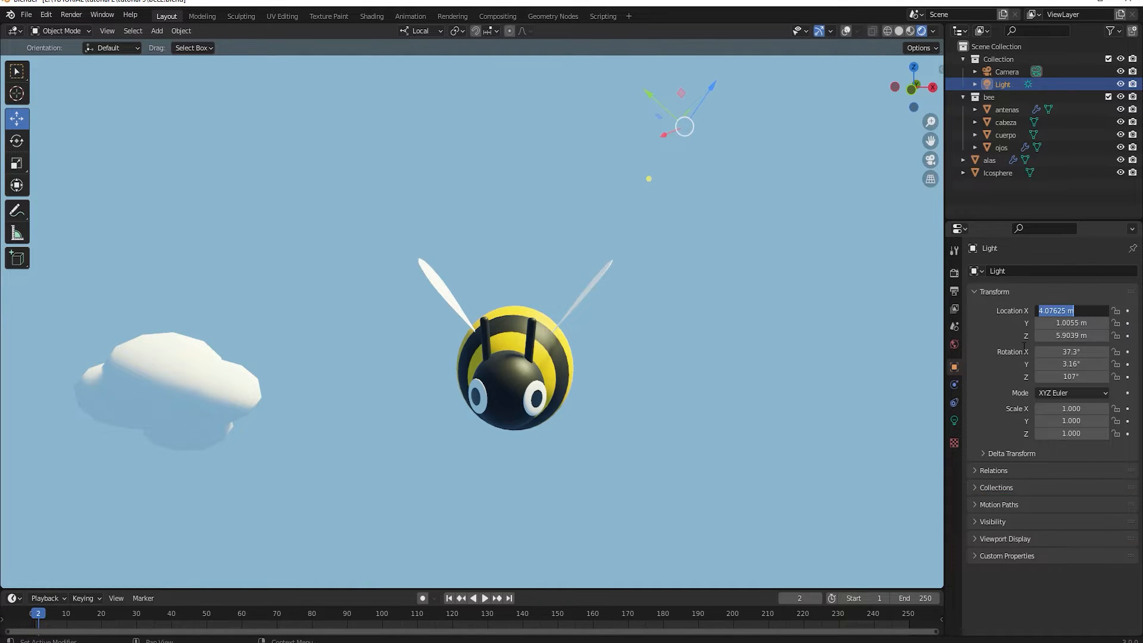
key("BackSpace")
type("-26.071")
key("Return")
double_click(1073, 326)
key("BackSpace")
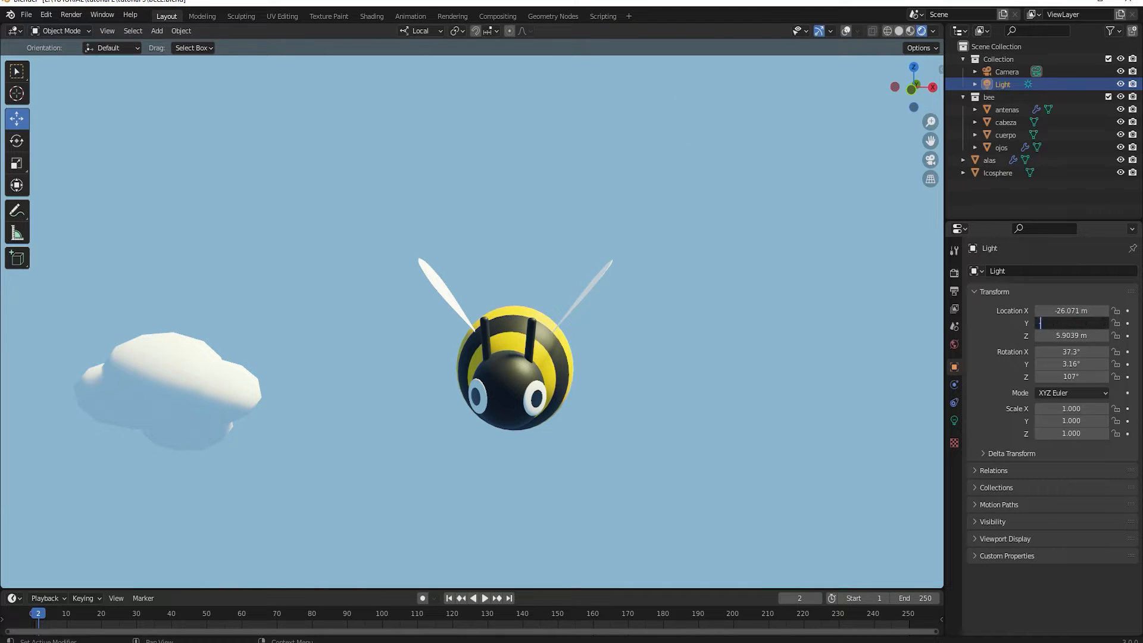
type("-19.455")
key("Return")
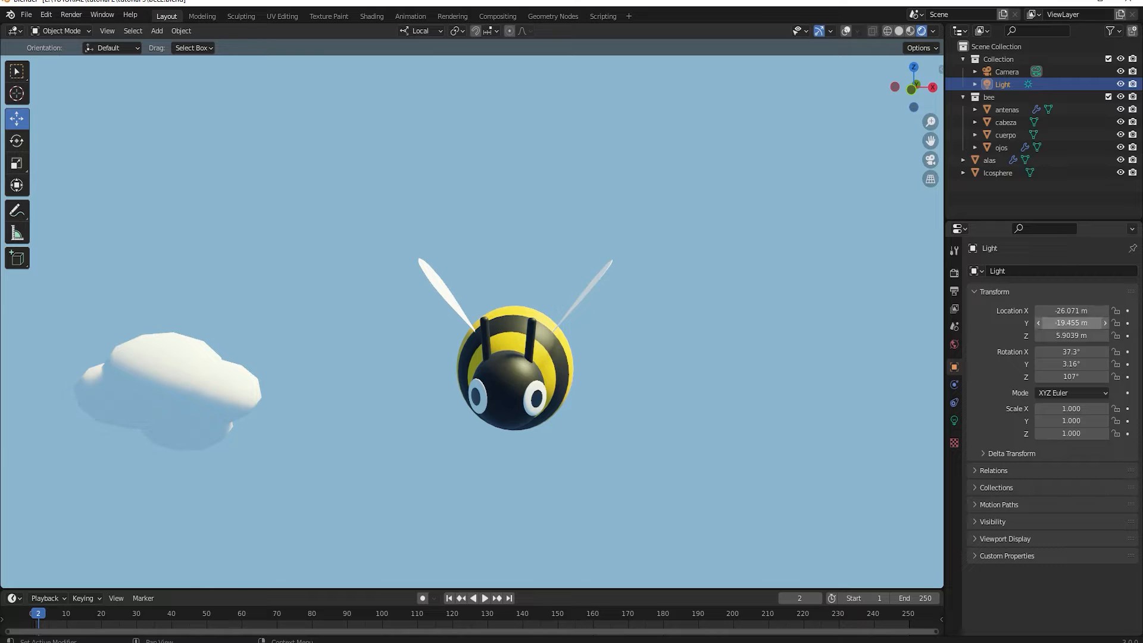
double_click(1080, 337)
key("BackSpace")
type("13.059")
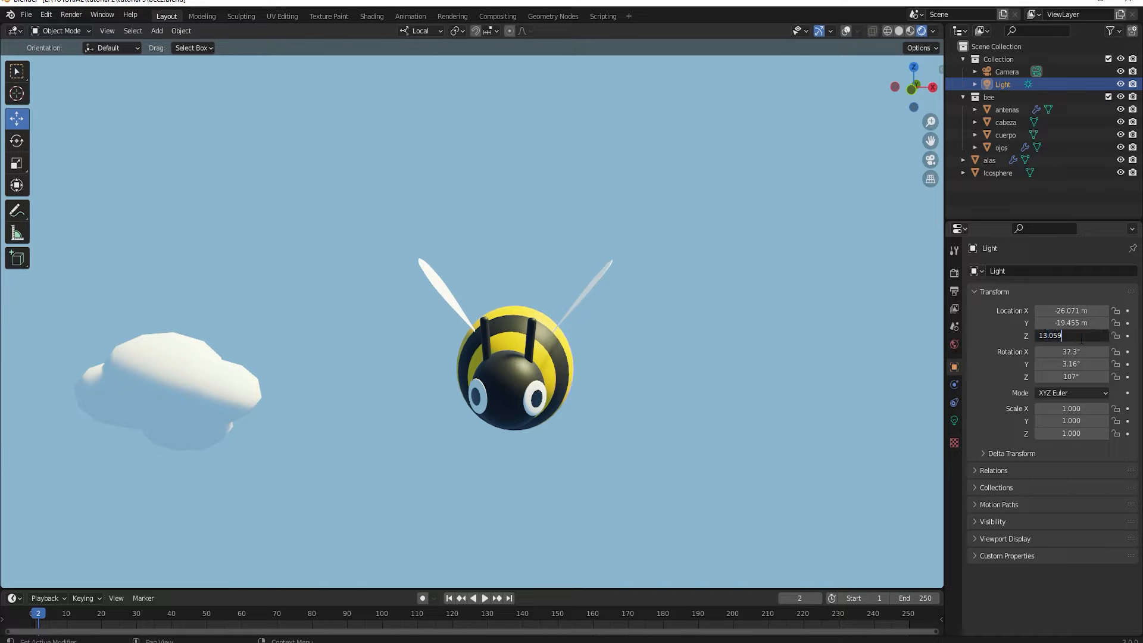
key("Return")
Set the sun light's rotation to X -7.74°, Y 50° and Z 201°
double_click(1069, 352)
key("BackSpace")
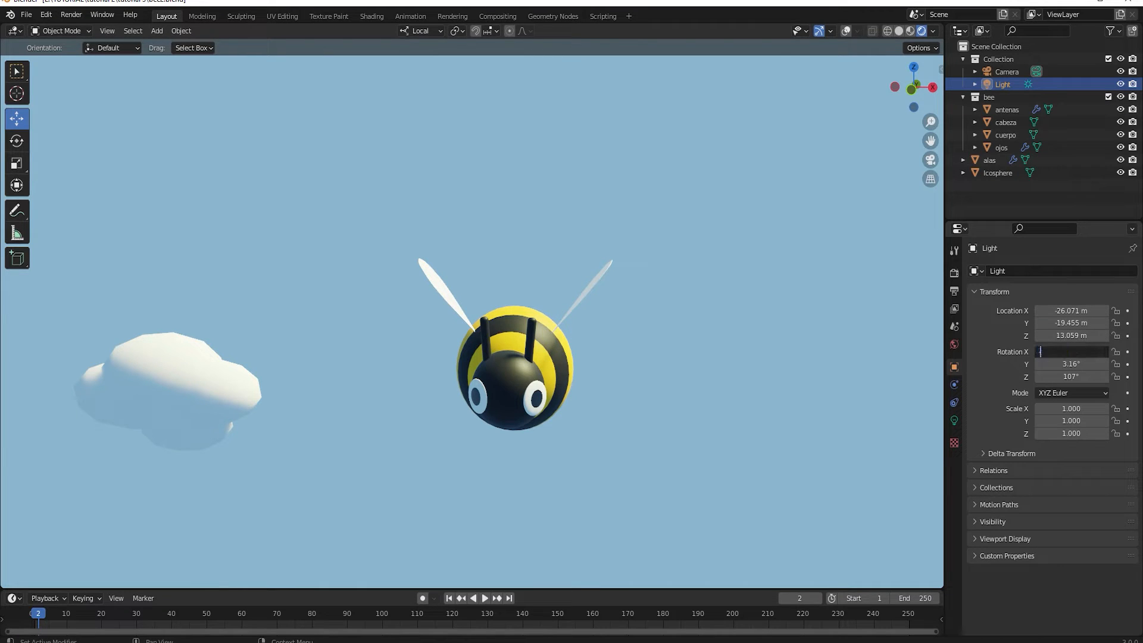
type("-7.74")
key("Tab")
type("50")
key("Tab")
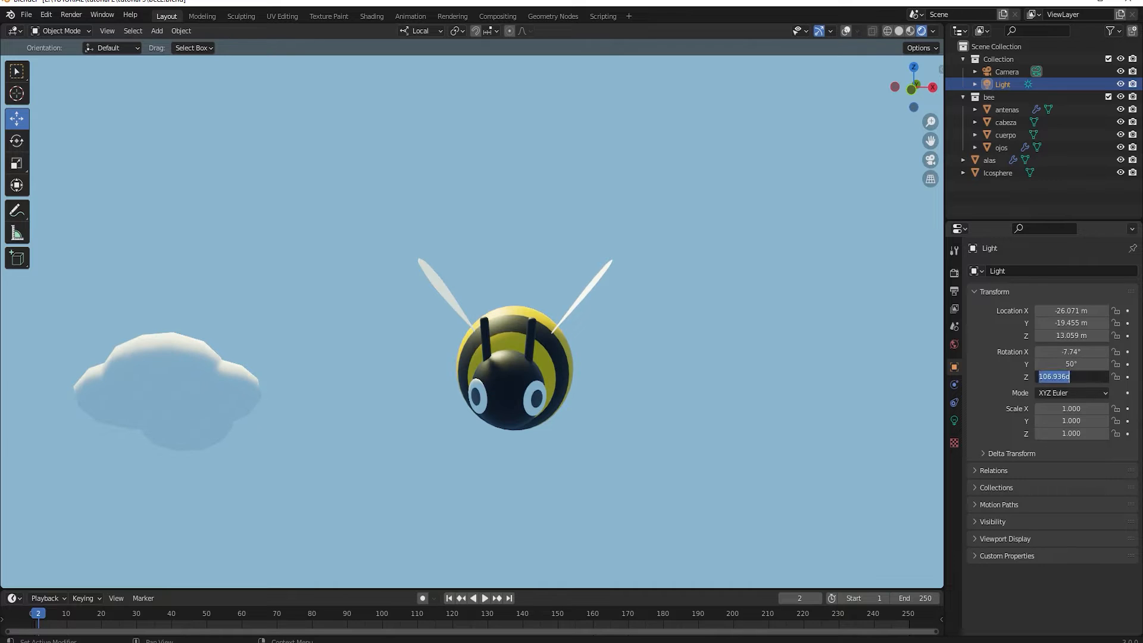
type("201")
key("Return")
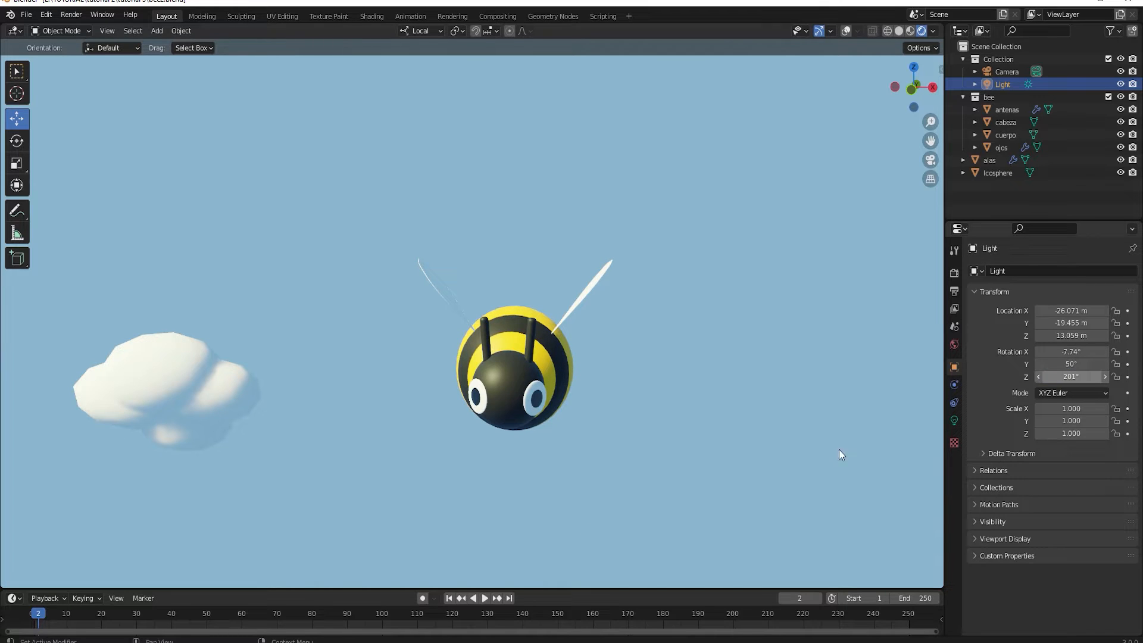
Examine how the sun lights the bee and the cloud from several angles and distances
mouse_move(454, 316)
middle_mouse_down()
mouse_move(458, 348)
mouse_move(466, 300)
middle_mouse_up()
scroll(199, 400, "up", 2)
scroll(199, 400, "down", 1)
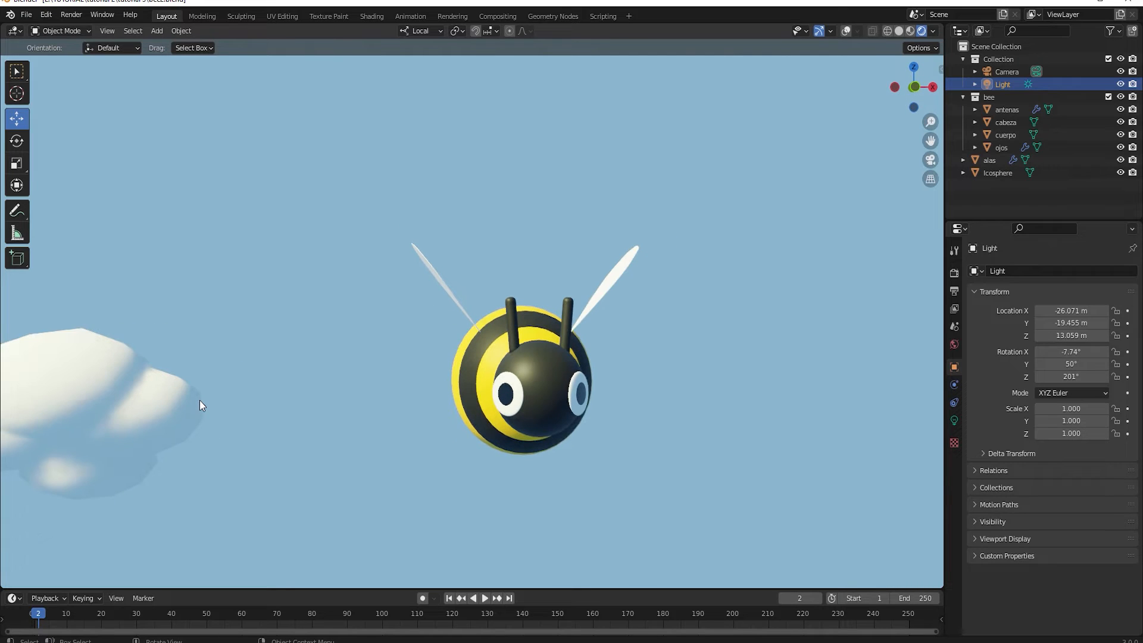
middle_click_drag(188, 419, 559, 378)
scroll(404, 388, "up", 3)
scroll(559, 378, "down", 2)
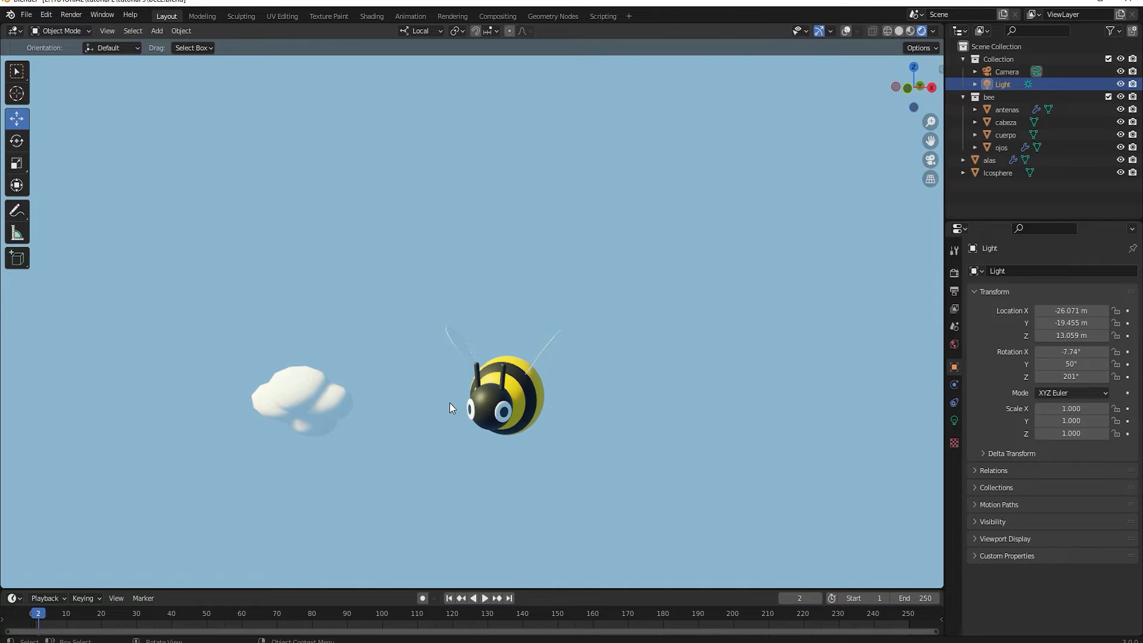
scroll(449, 403, "up", 1)
Rename the cloud object as nube
left_click(249, 424)
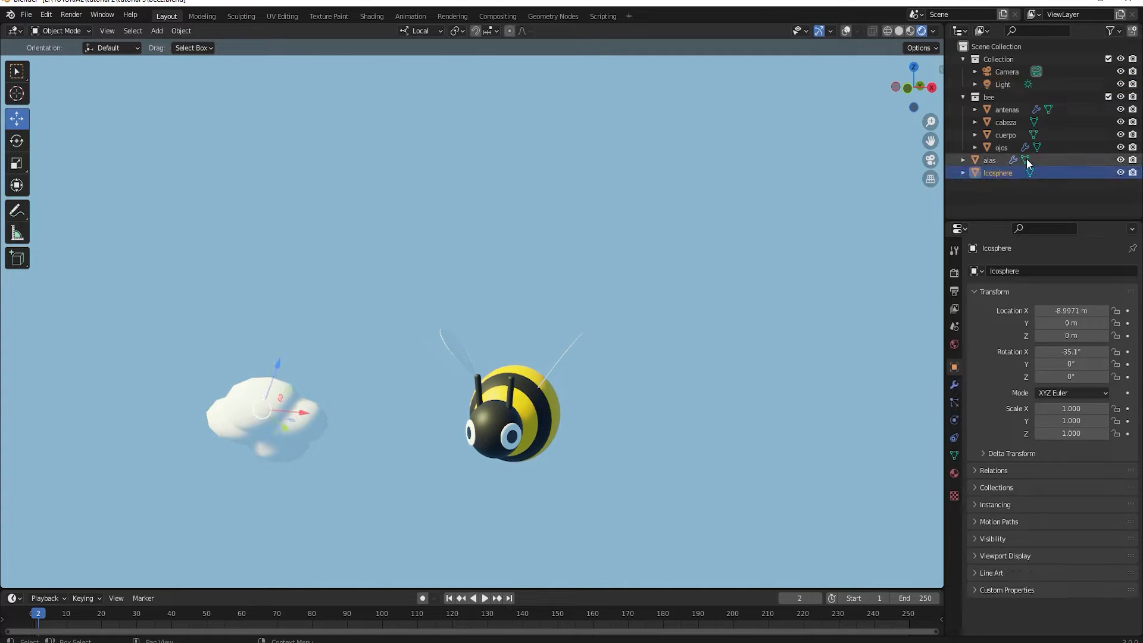
double_click(1002, 172)
type("nube")
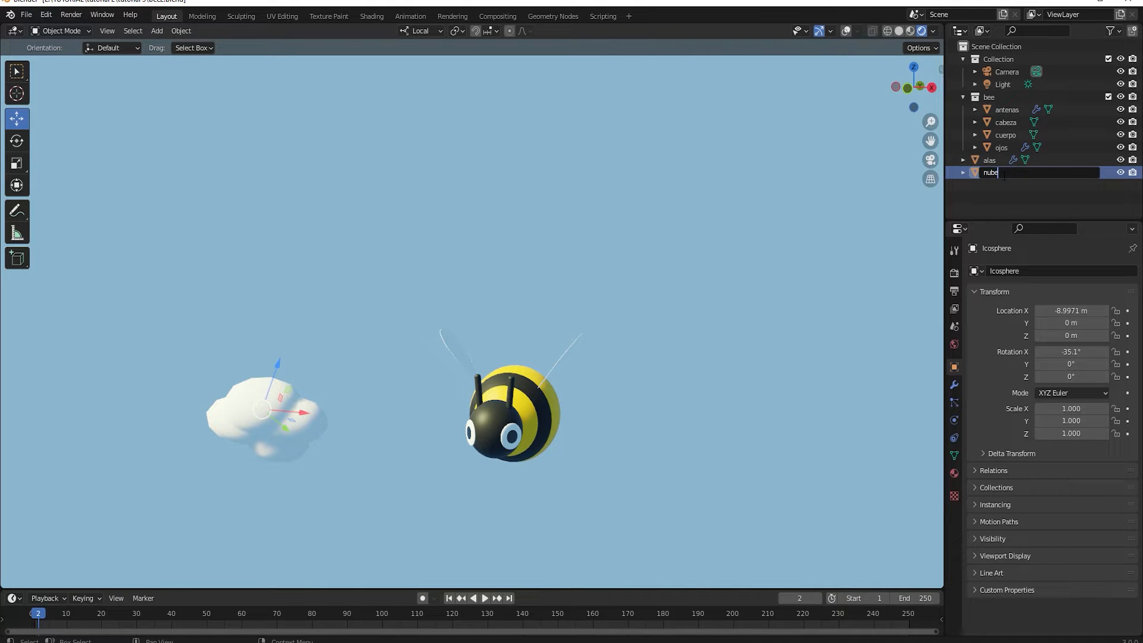
key("Return")
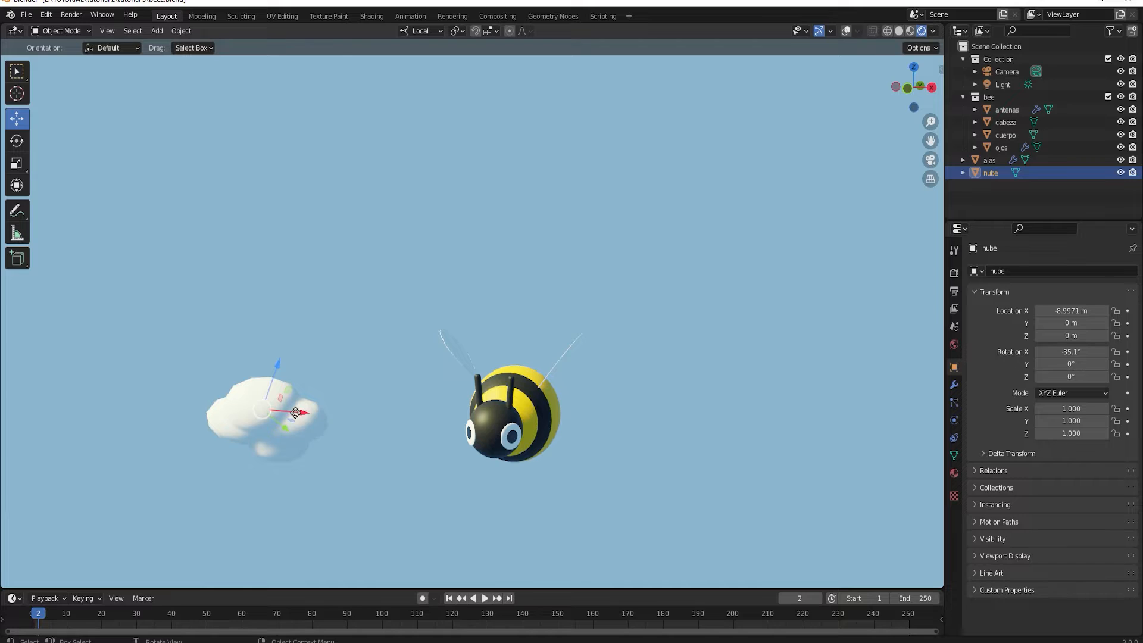
Move the cloud about -2.75 m along its local X axis, farther from the bee, and deselect it
left_click_drag(296, 412, 237, 411)
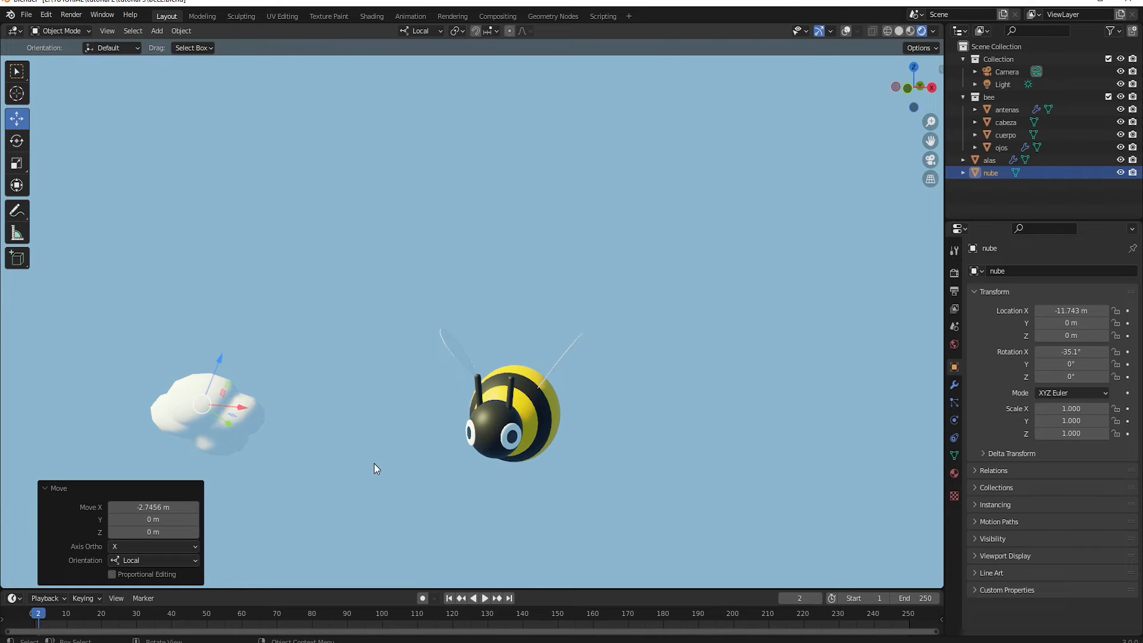
middle_click_drag(480, 462, 377, 441)
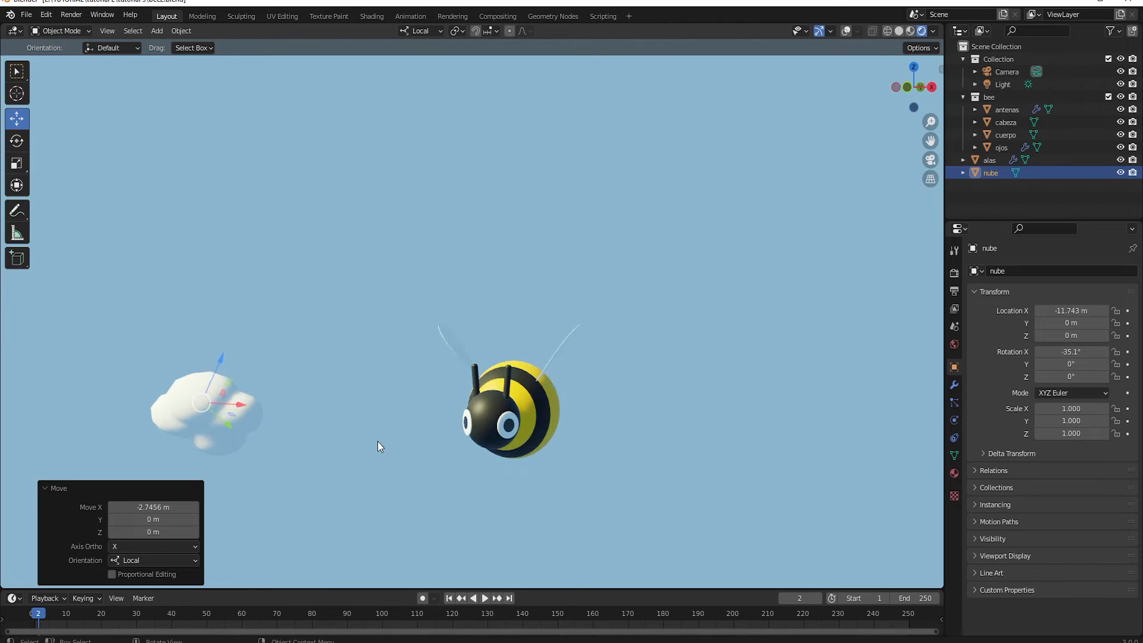
left_click(384, 442)
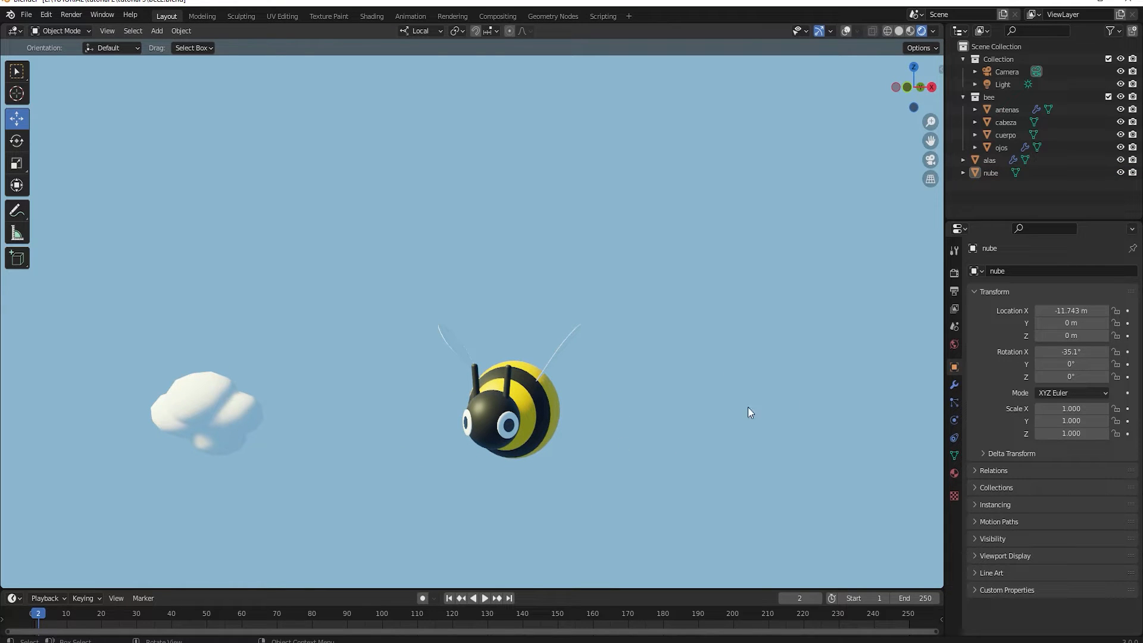
Enable Ambient Occlusion and Bloom in the Eevee render settings and expand the options of both
scroll(737, 377, "down", 1)
scroll(769, 392, "up", 2)
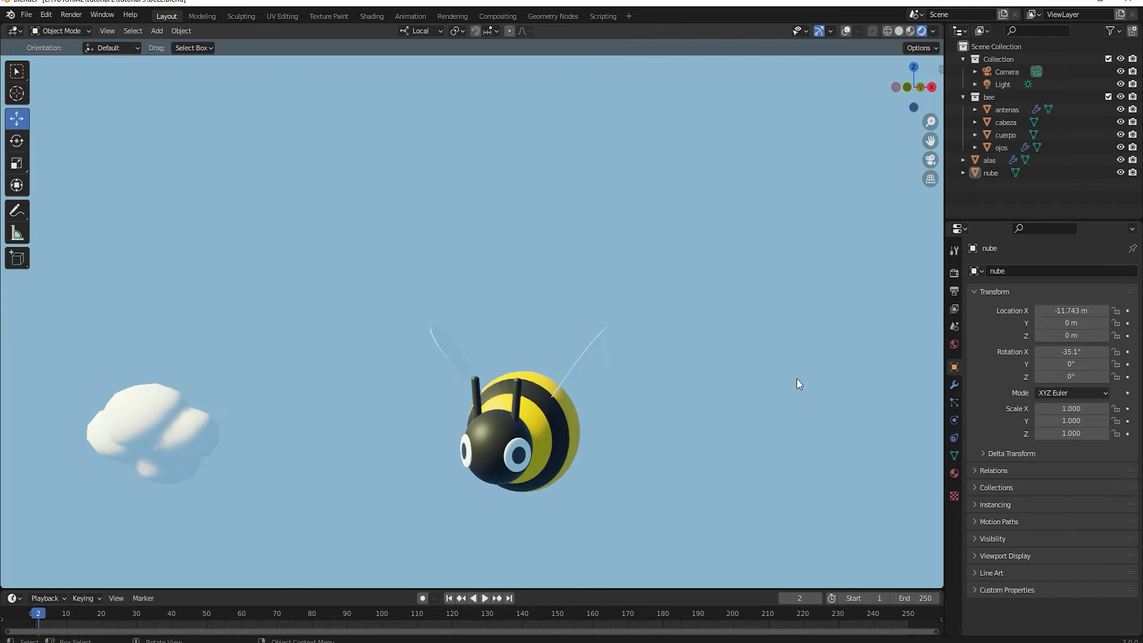
middle_click_drag(744, 460, 694, 348, "shift")
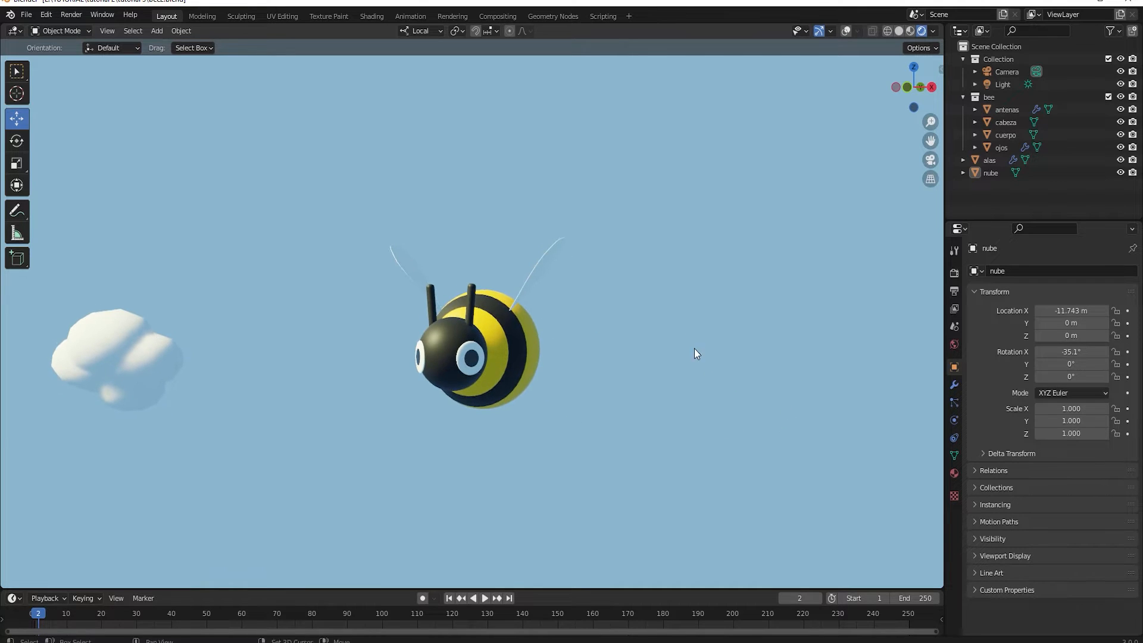
left_click(955, 277)
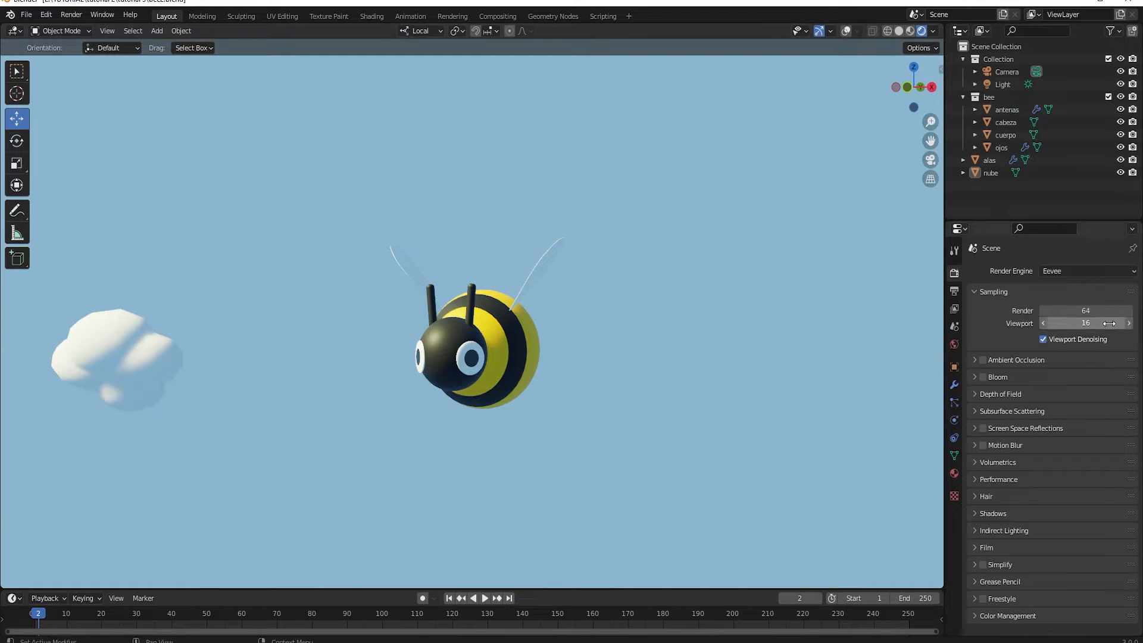
left_click(974, 361)
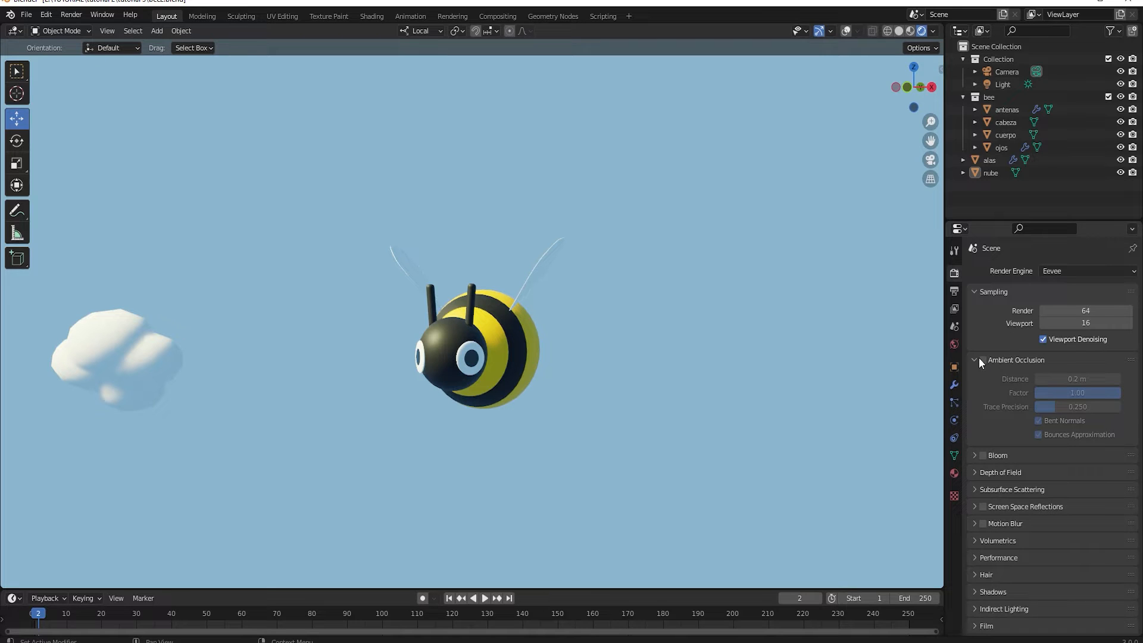
left_click(979, 360)
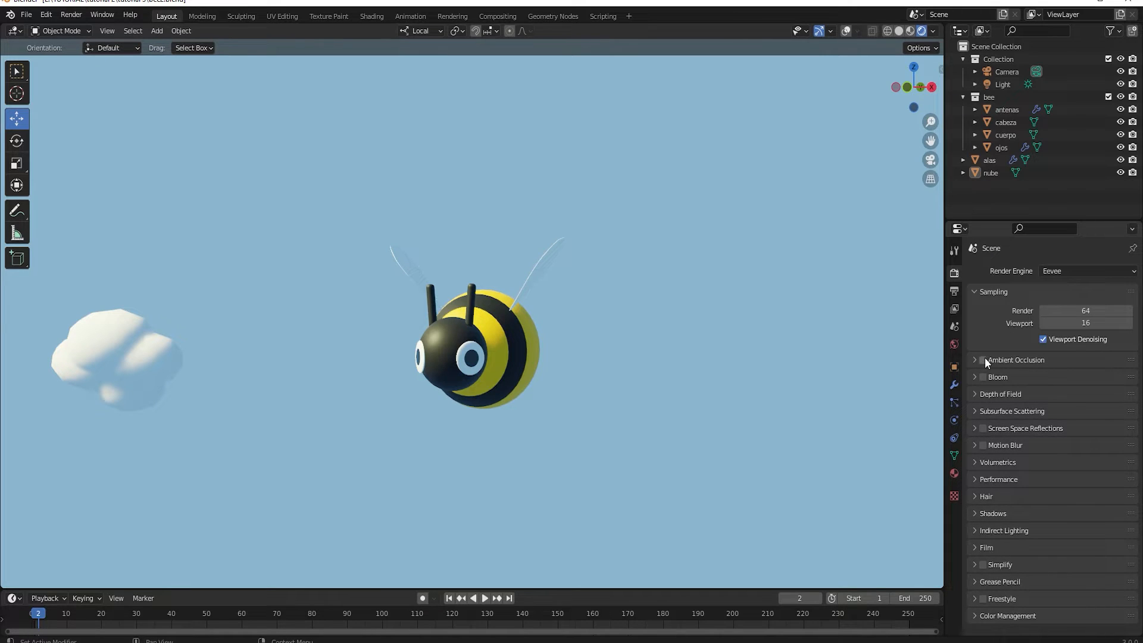
left_click(983, 376)
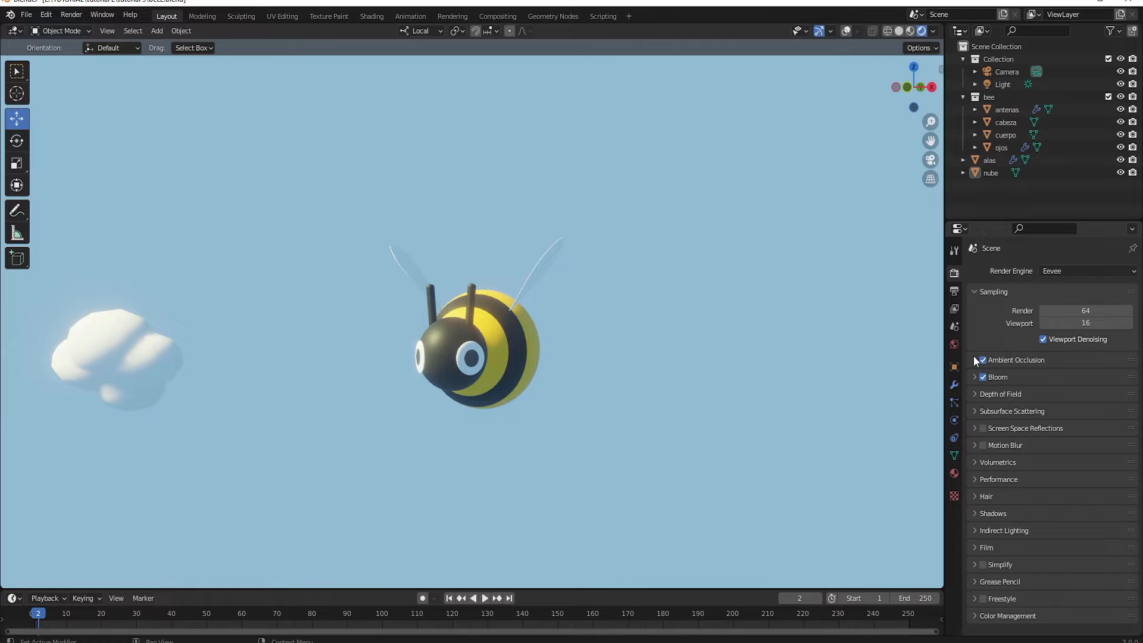
left_click(974, 361)
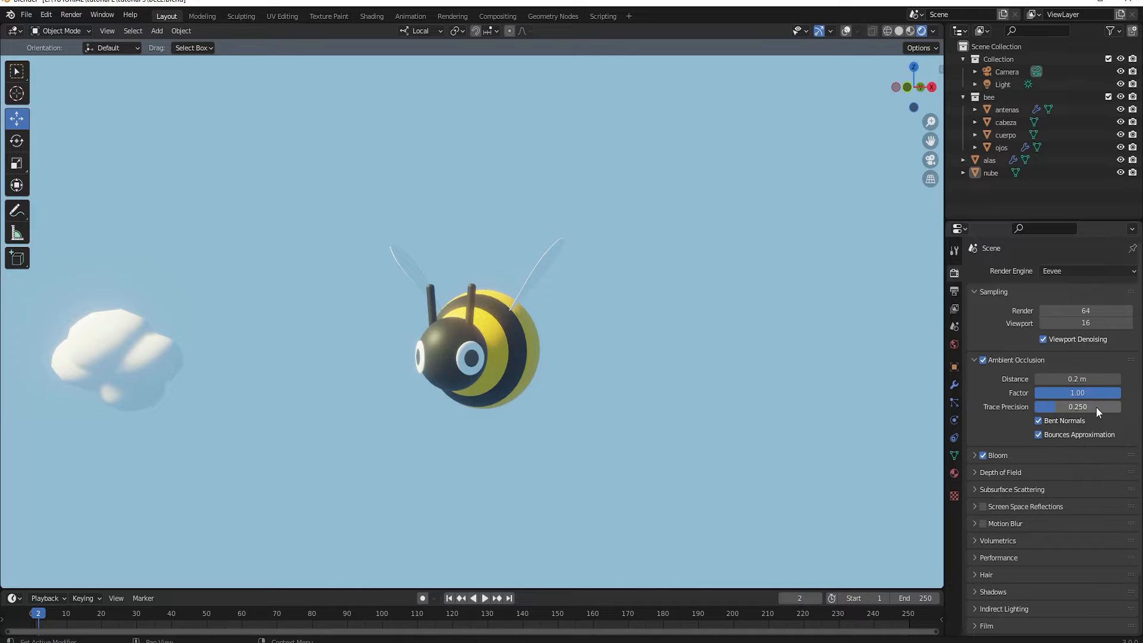
left_click(972, 454)
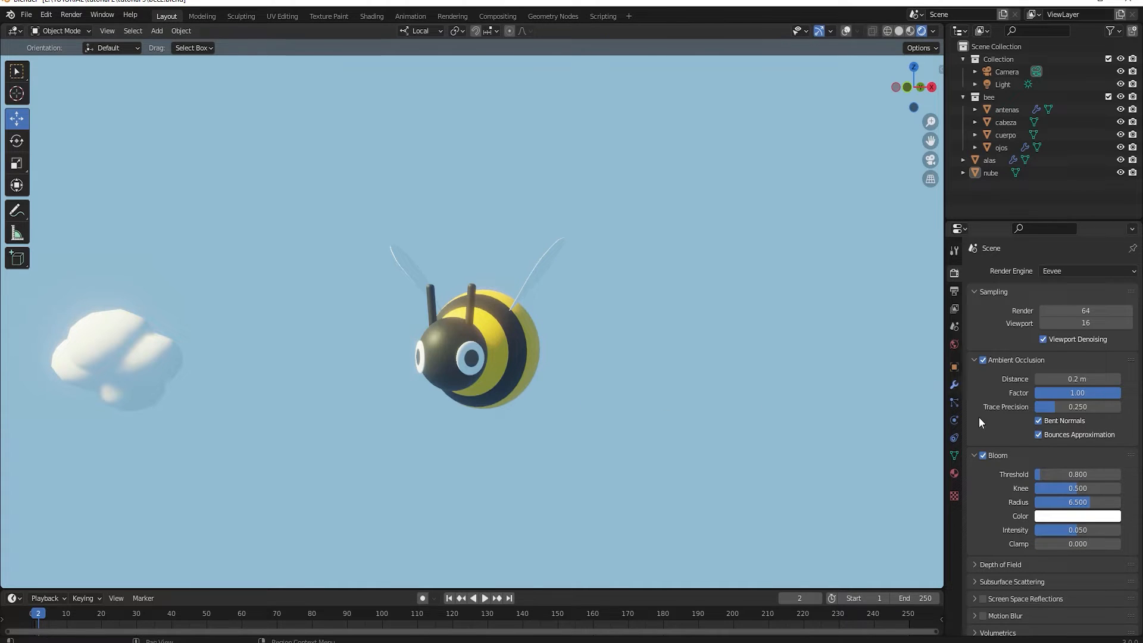
Set the Bloom threshold to 1.551 and the knee to 0.745
left_click(1083, 473)
type("1.55")
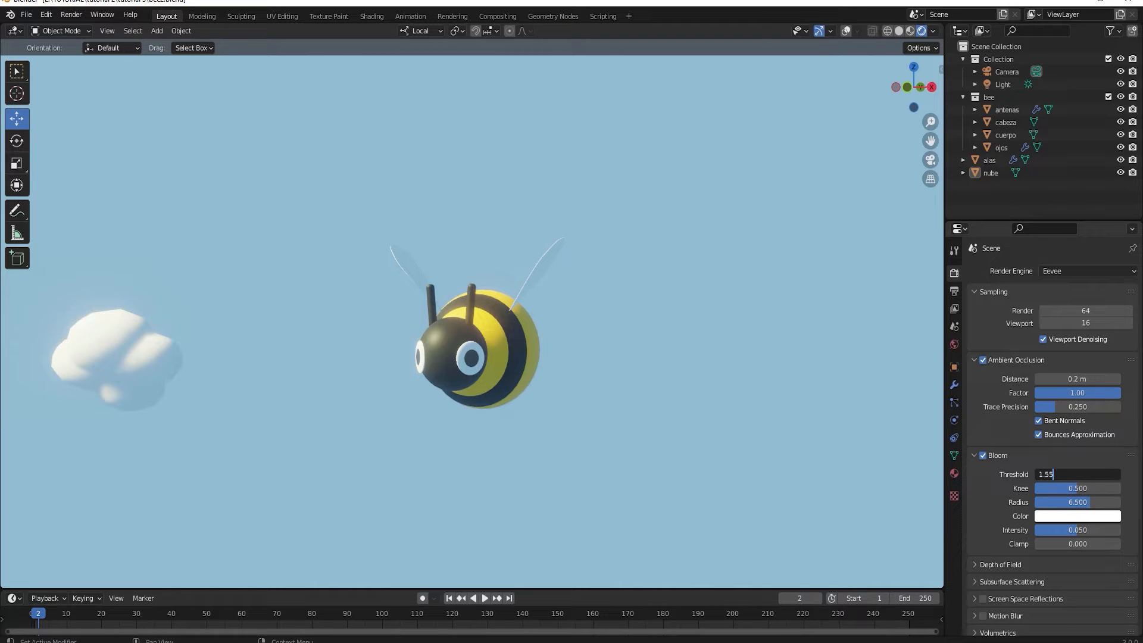
type("1")
key("Return")
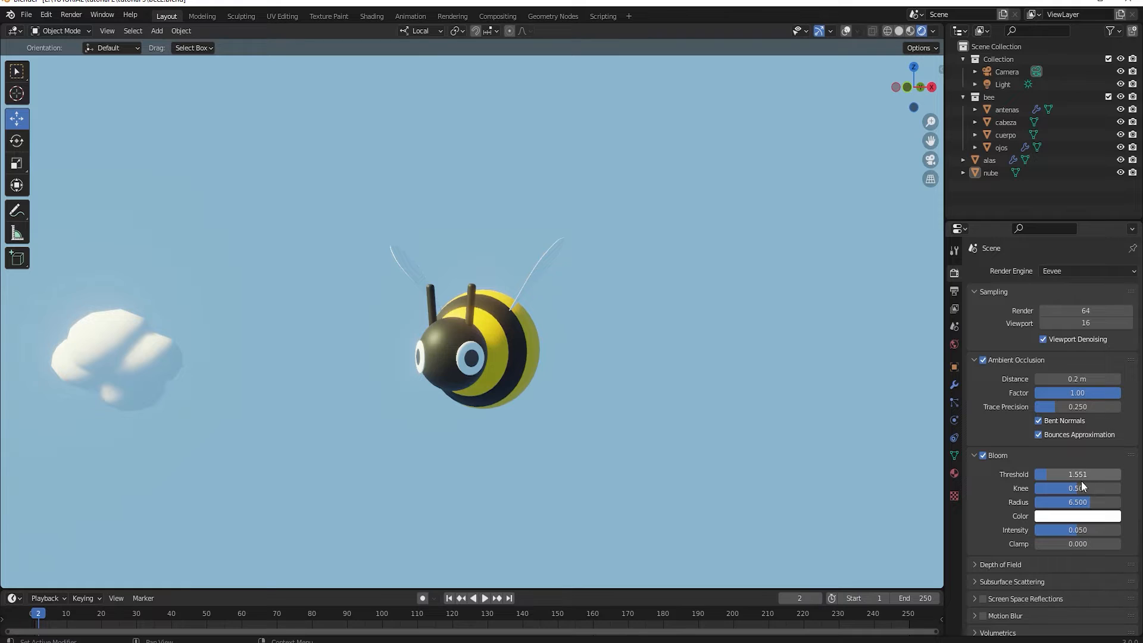
left_click(1081, 489)
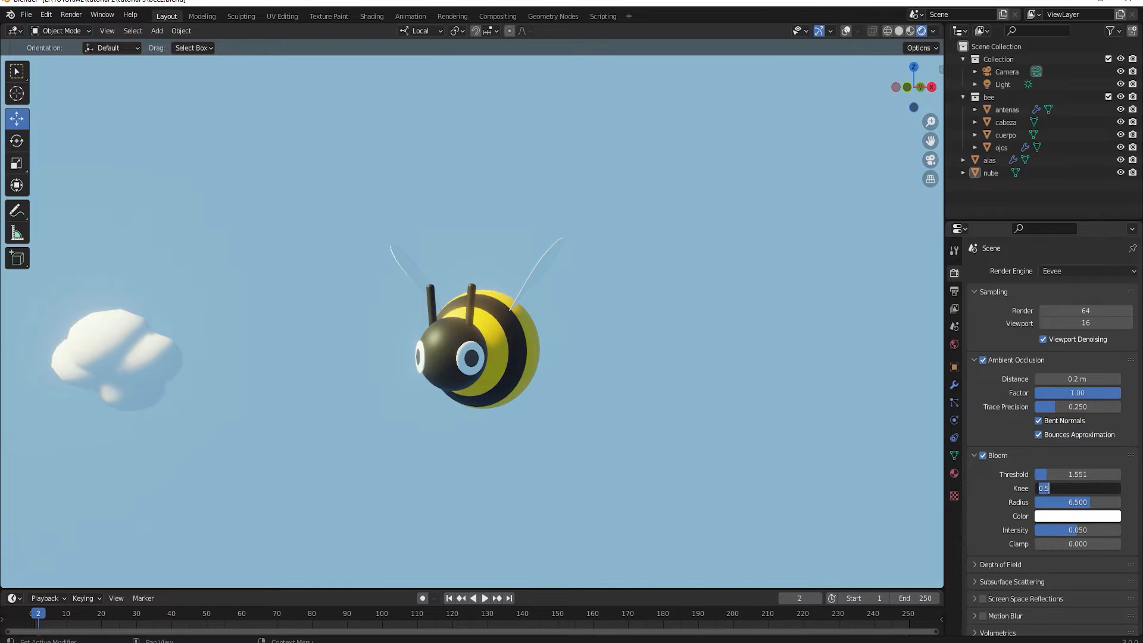
type("0.745")
key("Return")
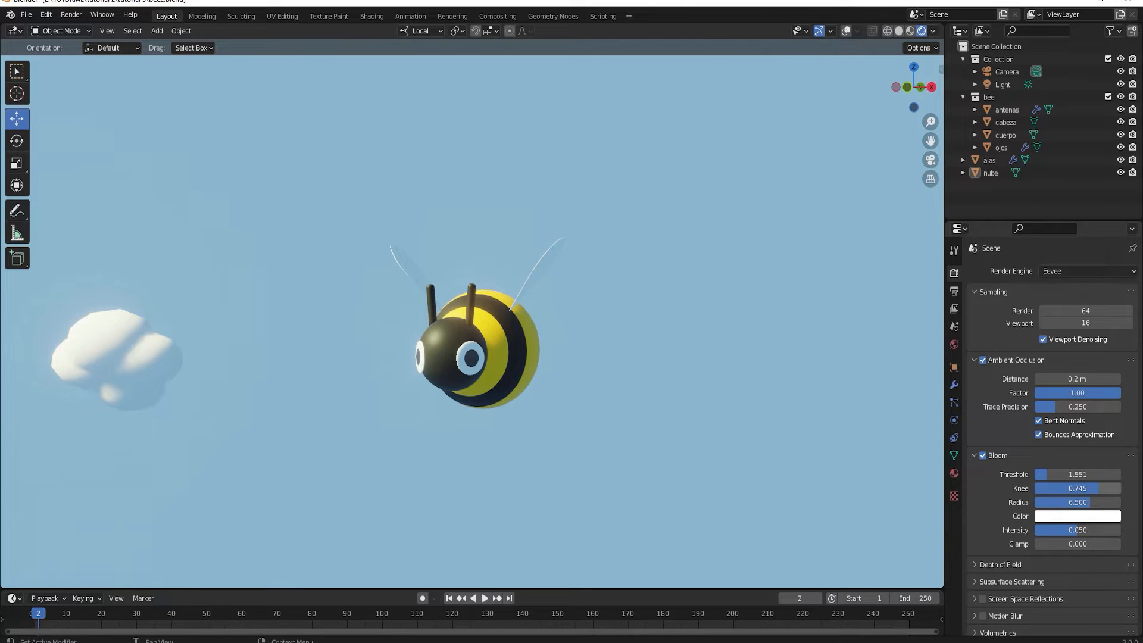
Set the Bloom radius to 7.044 and the intensity to 0.088
left_click(1082, 504)
type("7")
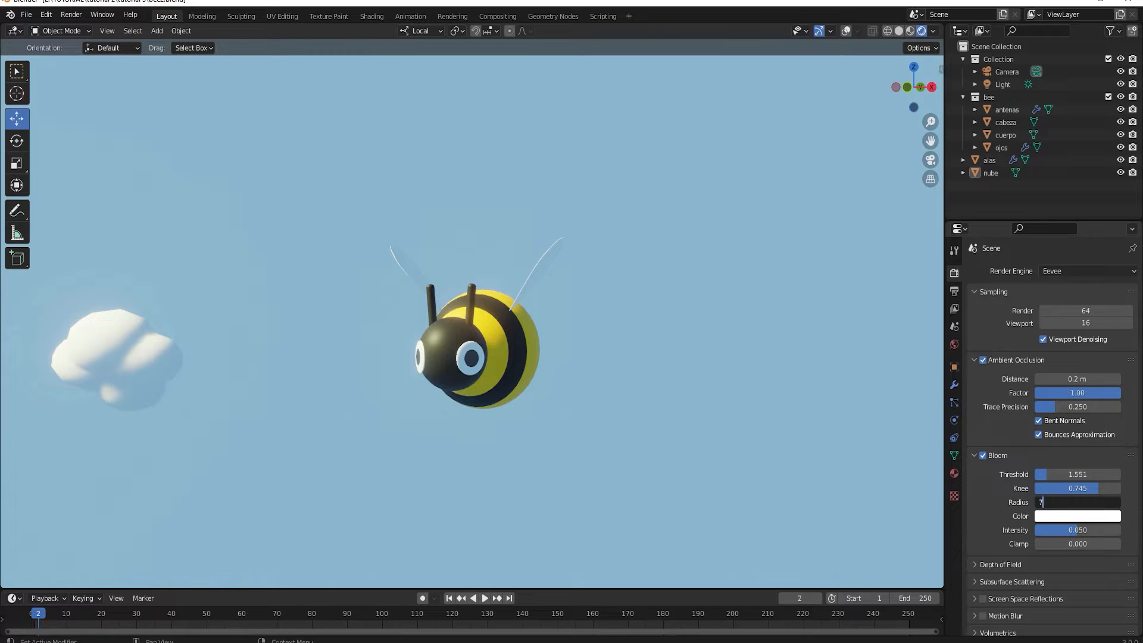
type(".044")
key("Return")
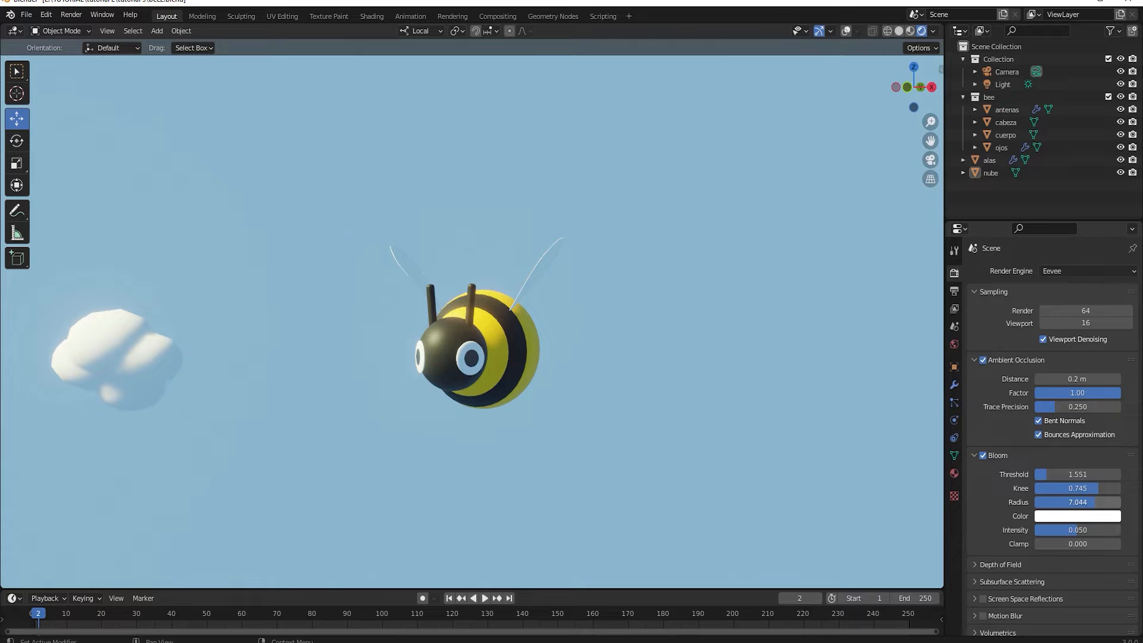
left_click(1088, 527)
type("0.0")
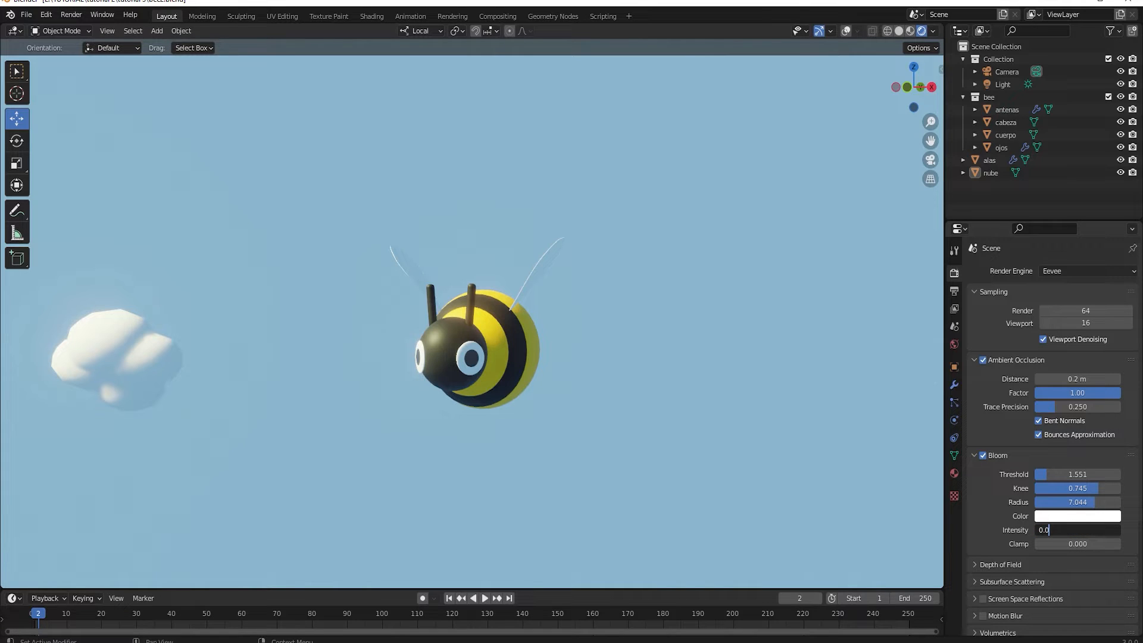
type("88")
key("Return")
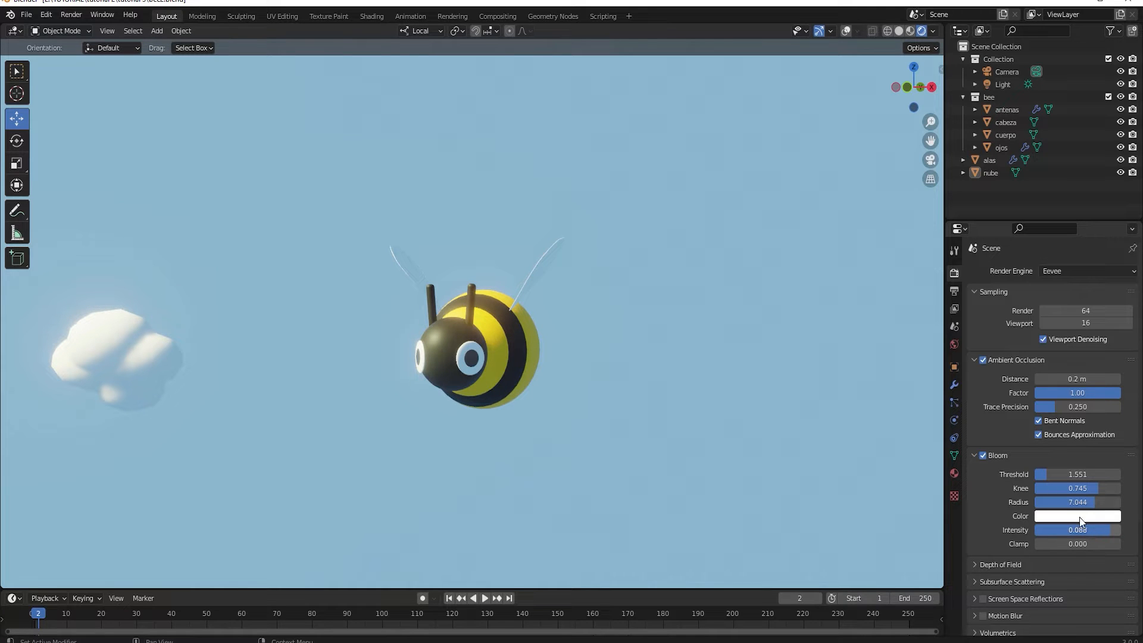
Expand the Film render settings and enable Overscan
middle_click_drag(609, 415, 576, 391)
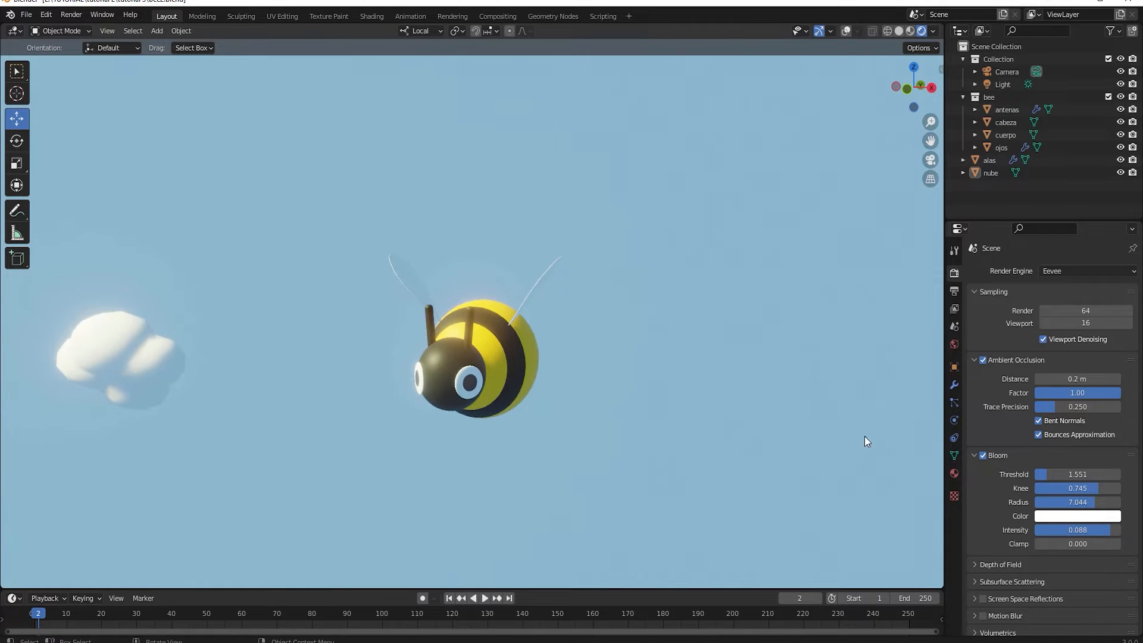
scroll(991, 489, "down", 2)
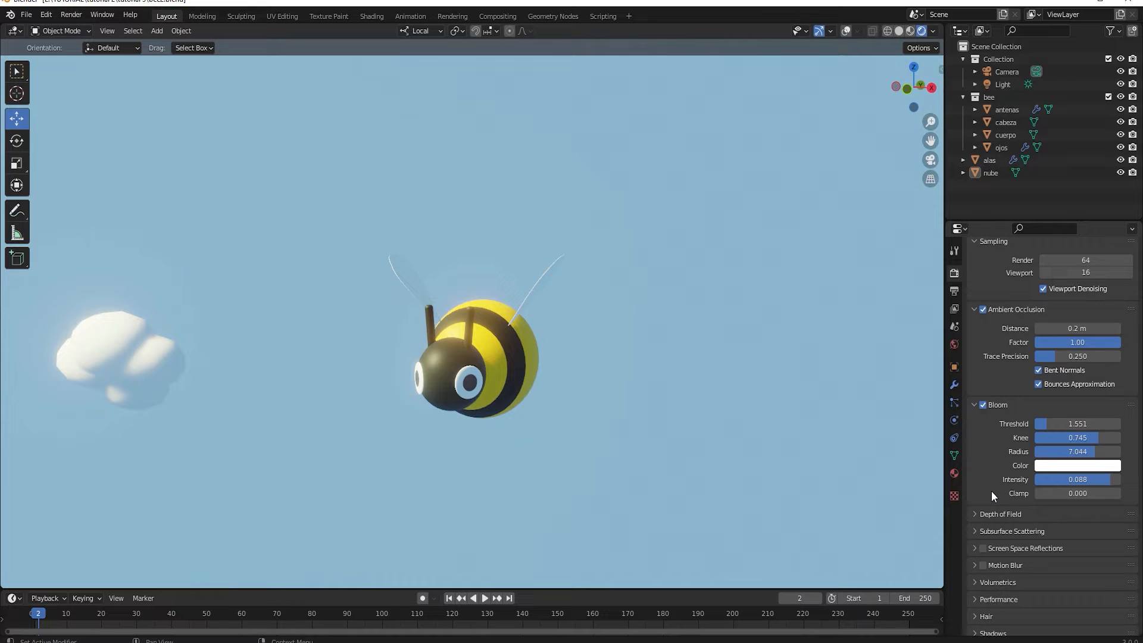
scroll(998, 462, "down", 4)
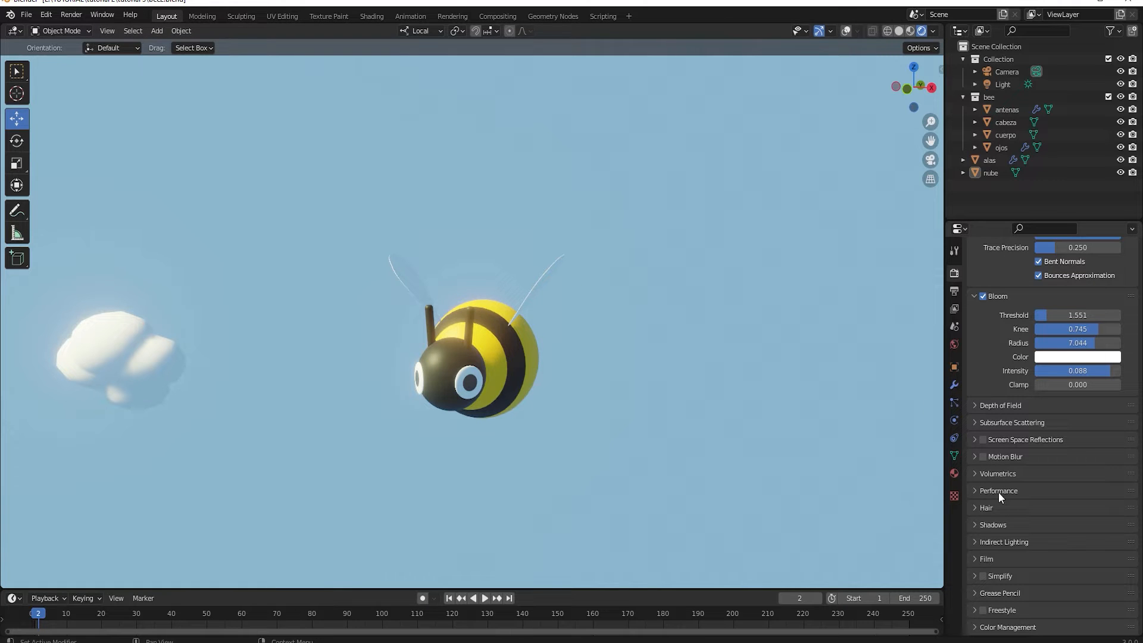
left_click(975, 560)
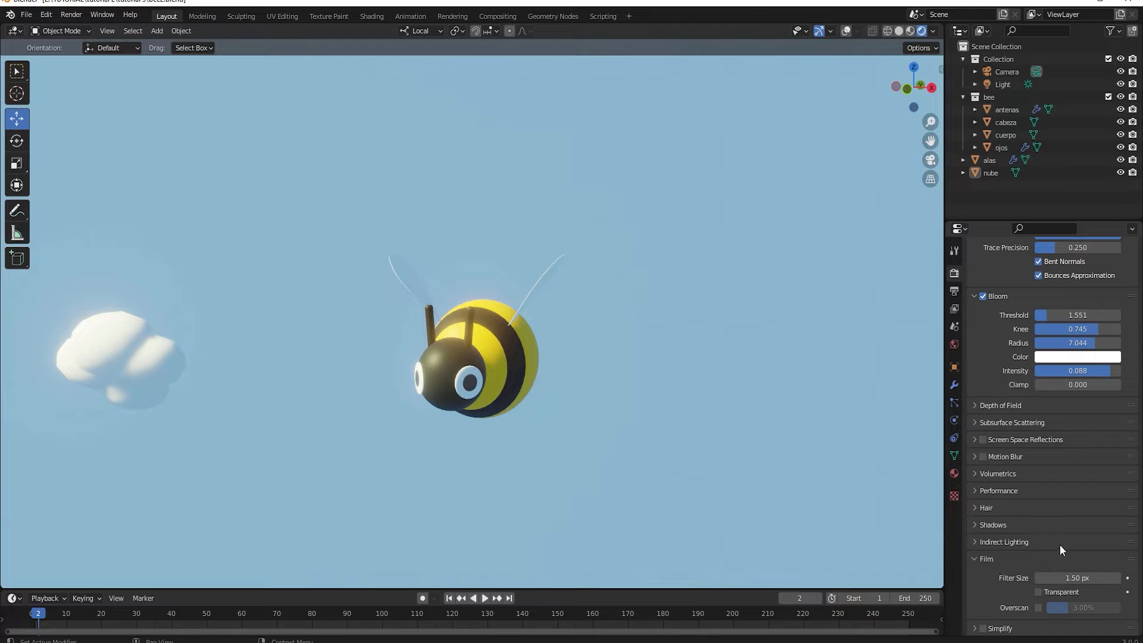
scroll(1059, 548, "down", 1)
left_click(1038, 583)
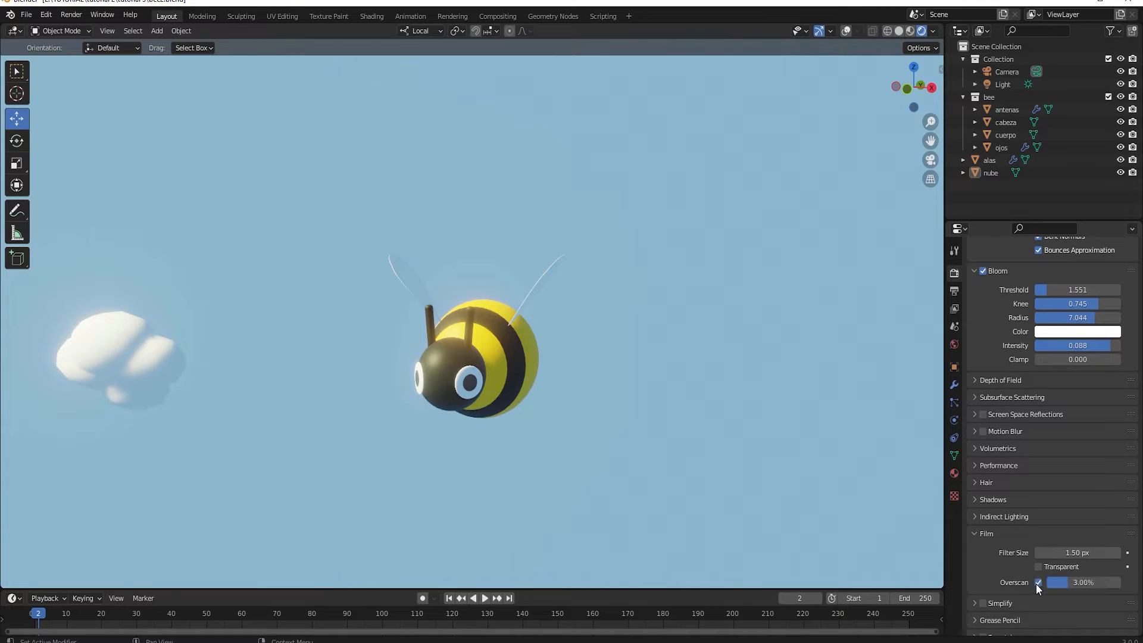
Expand the Color Management settings and set the Look to High Contrast, with Filmic as the view transform
scroll(1069, 481, "down", 1)
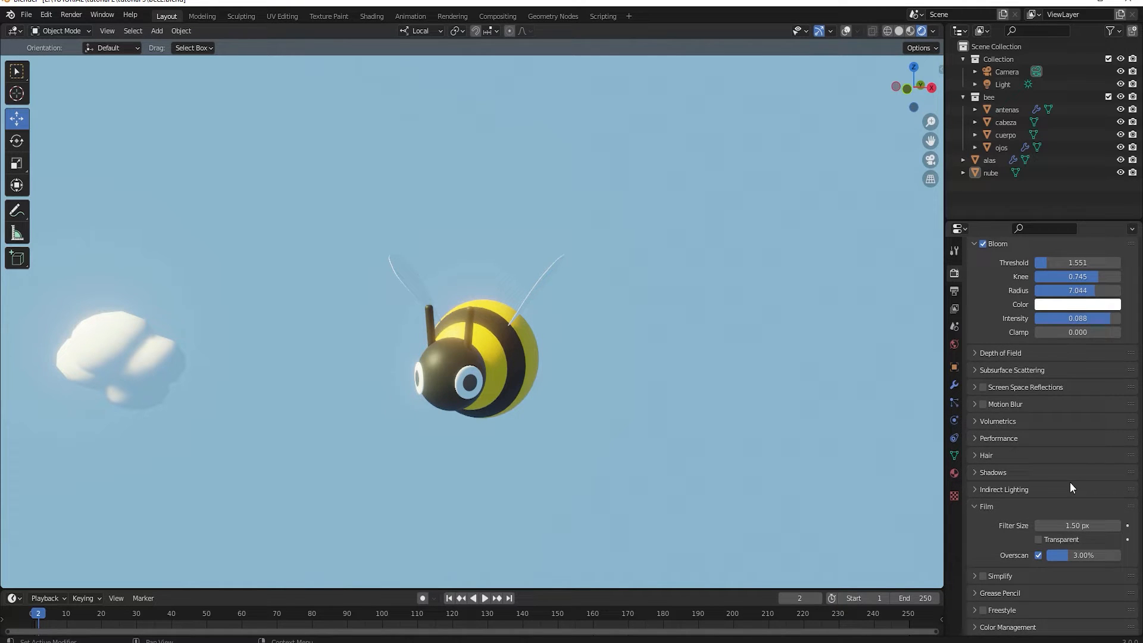
left_click(982, 630)
scroll(1014, 531, "down", 4)
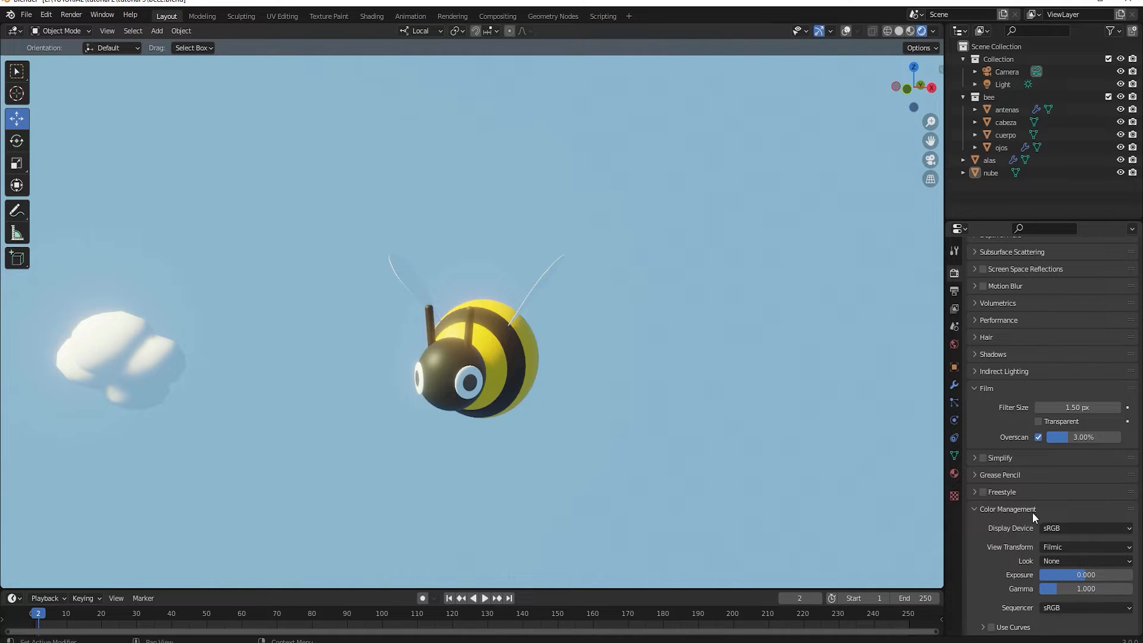
left_click(1067, 552)
left_click(1068, 552)
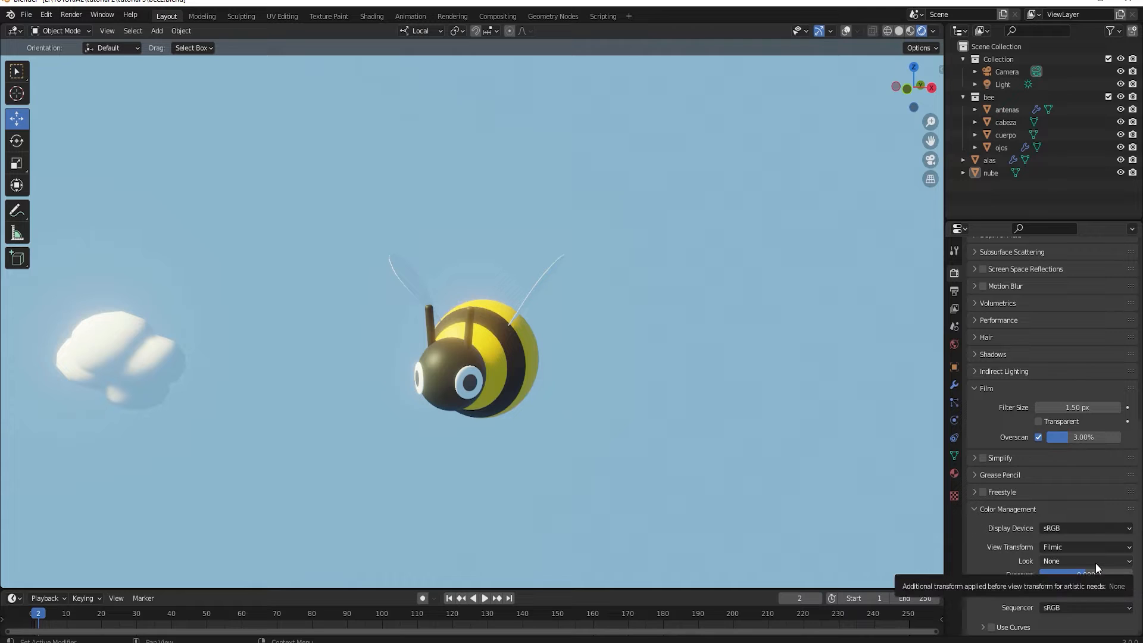
left_click(1096, 562)
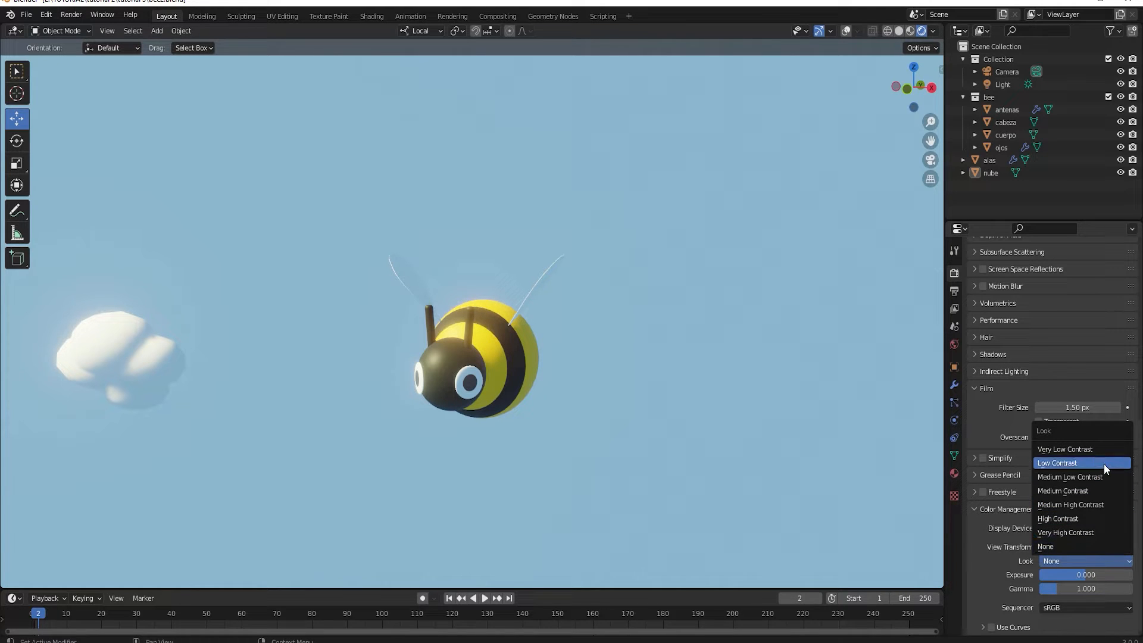
left_click(1066, 519)
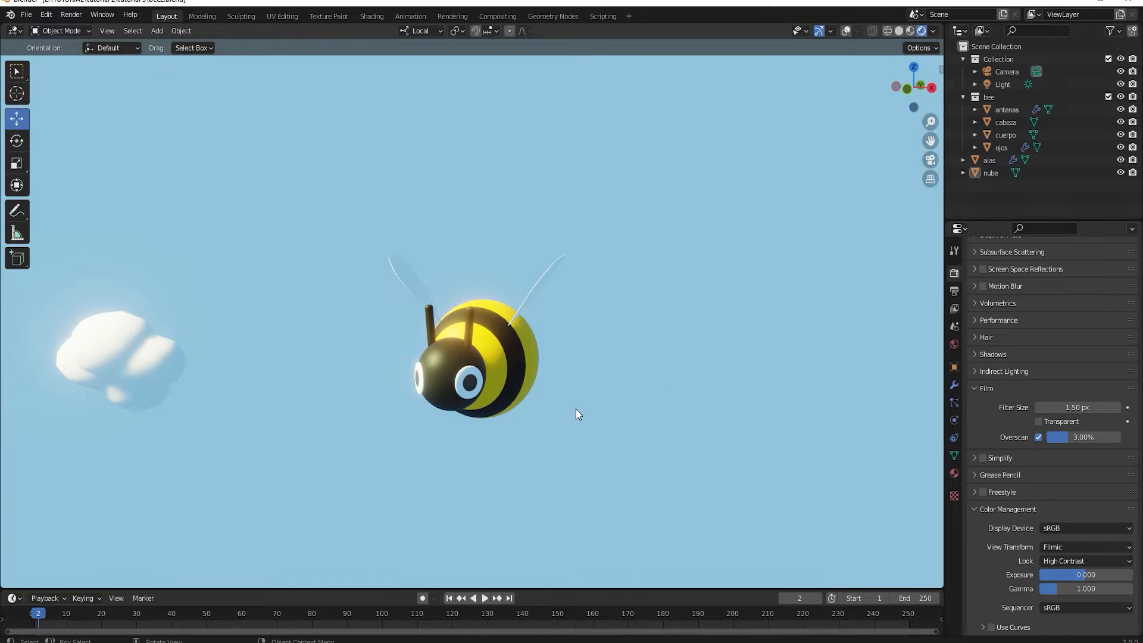
Examine the rendered bee and cloud from slightly different angles and distances with the new contrast and bloom
mouse_move(502, 334)
middle_mouse_down()
mouse_move(556, 373)
mouse_move(552, 338)
mouse_move(523, 337)
middle_mouse_up()
scroll(516, 336, "up", 3)
scroll(517, 336, "down", 3)
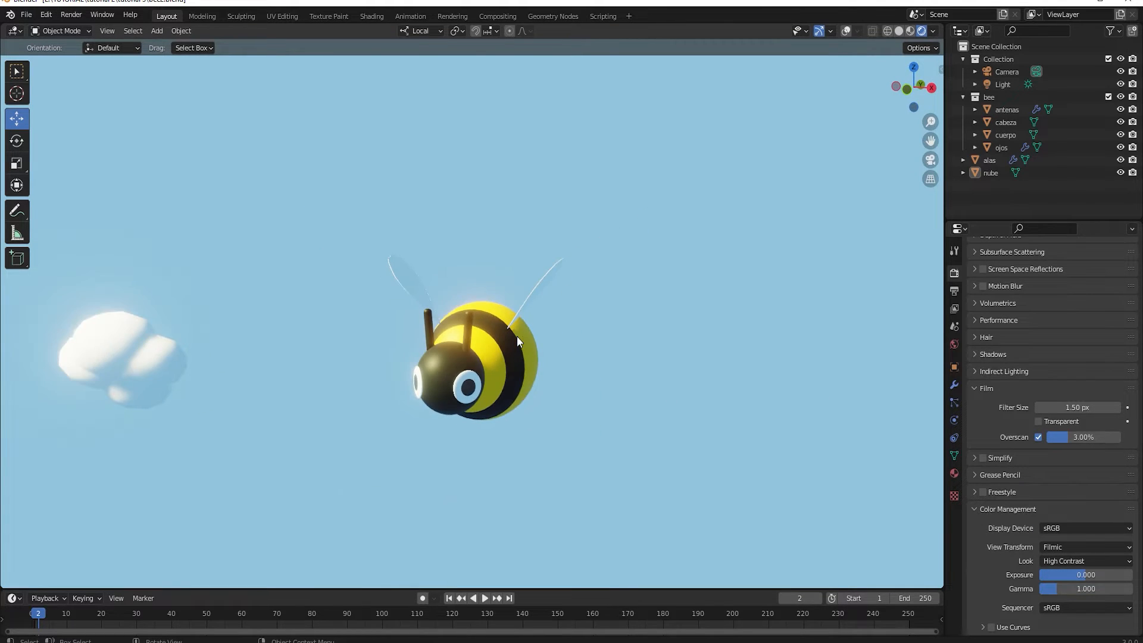
scroll(517, 335, "up", 2)
scroll(516, 337, "down", 1)
scroll(516, 337, "down", 1)
mouse_move(543, 367)
middle_mouse_down()
mouse_move(573, 377)
mouse_move(631, 356)
mouse_move(609, 364)
mouse_move(531, 352)
mouse_move(546, 391)
mouse_move(548, 380)
middle_mouse_up()
scroll(547, 374, "down", 2)
scroll(553, 376, "up", 2)
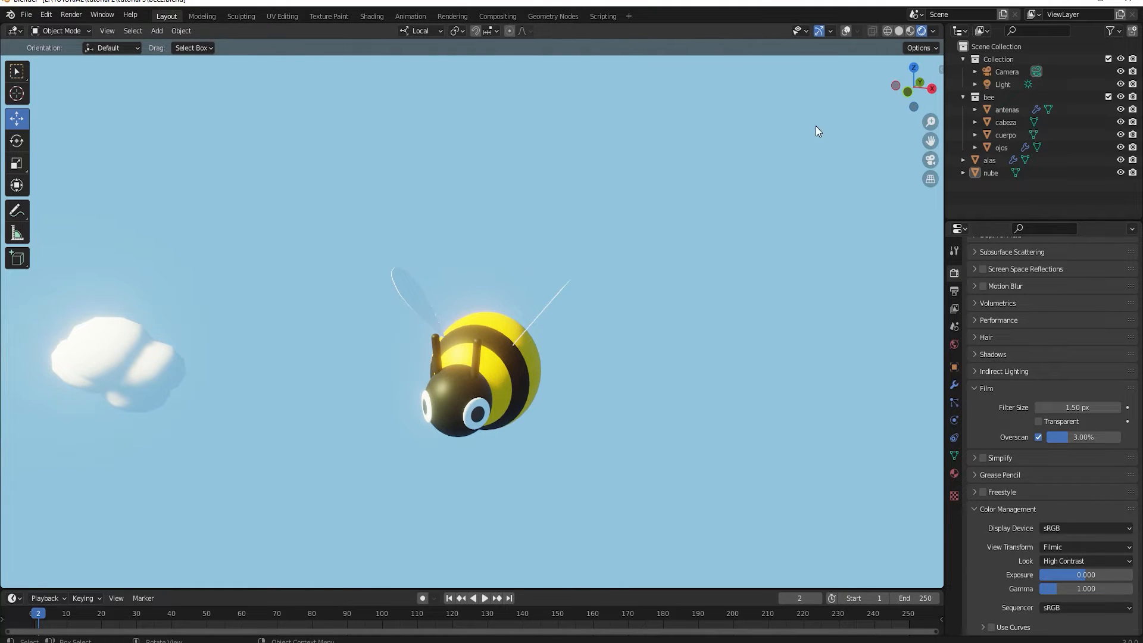
Switch the viewport to Material Preview shading and frame the bee closer in the view
left_click(909, 31)
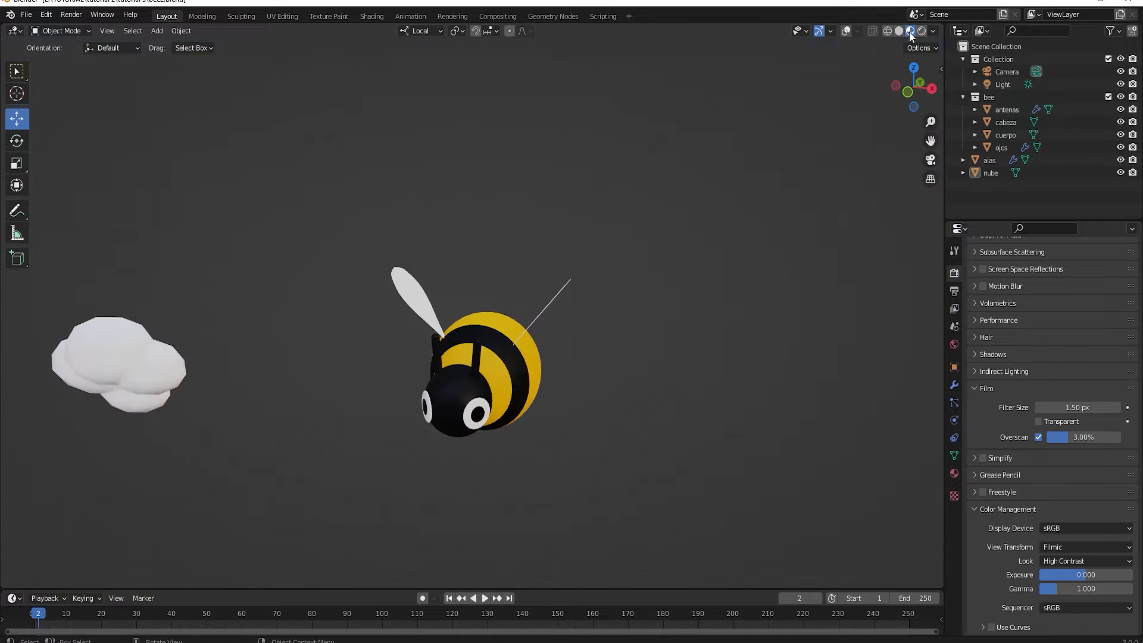
middle_click_drag(576, 407, 586, 356, "shift")
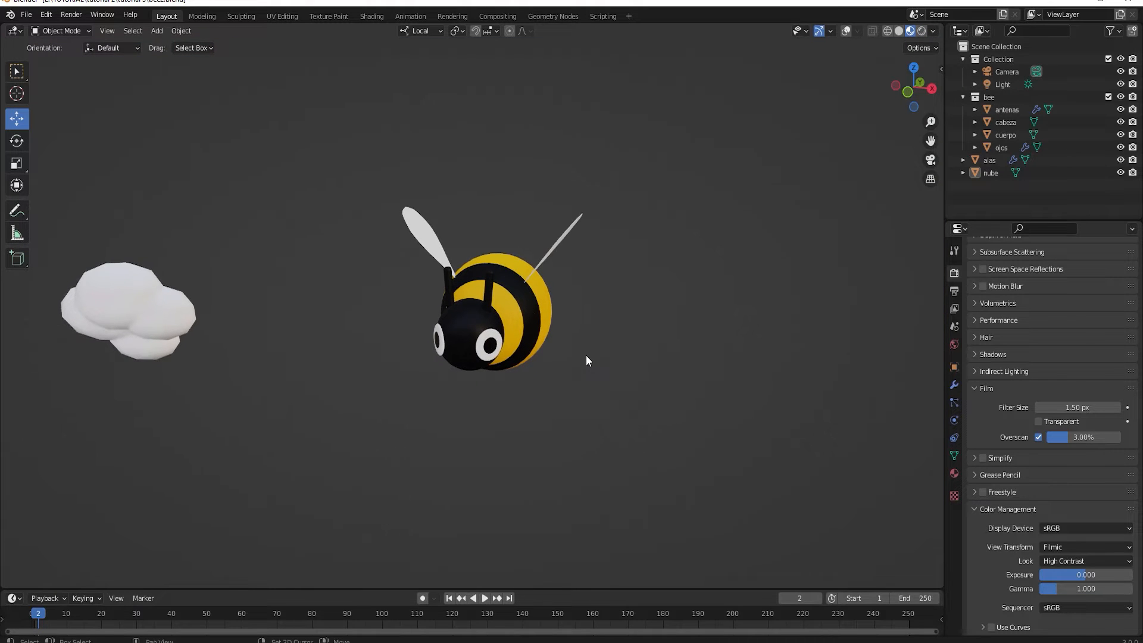
scroll(586, 364, "up", 3)
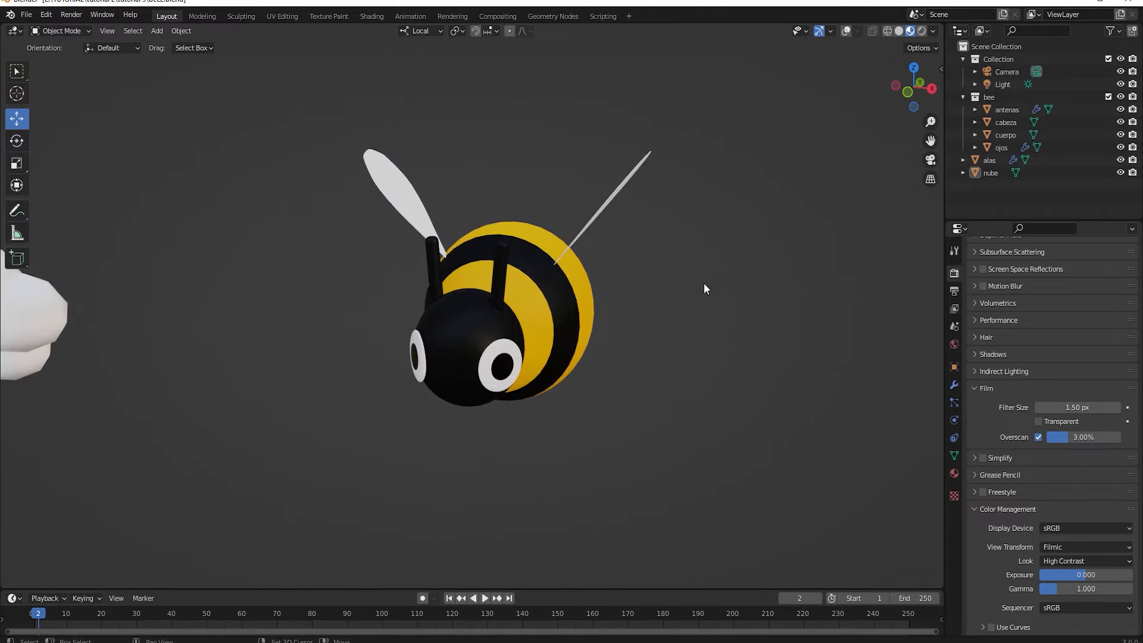
middle_click_drag(704, 286, 747, 291, "shift")
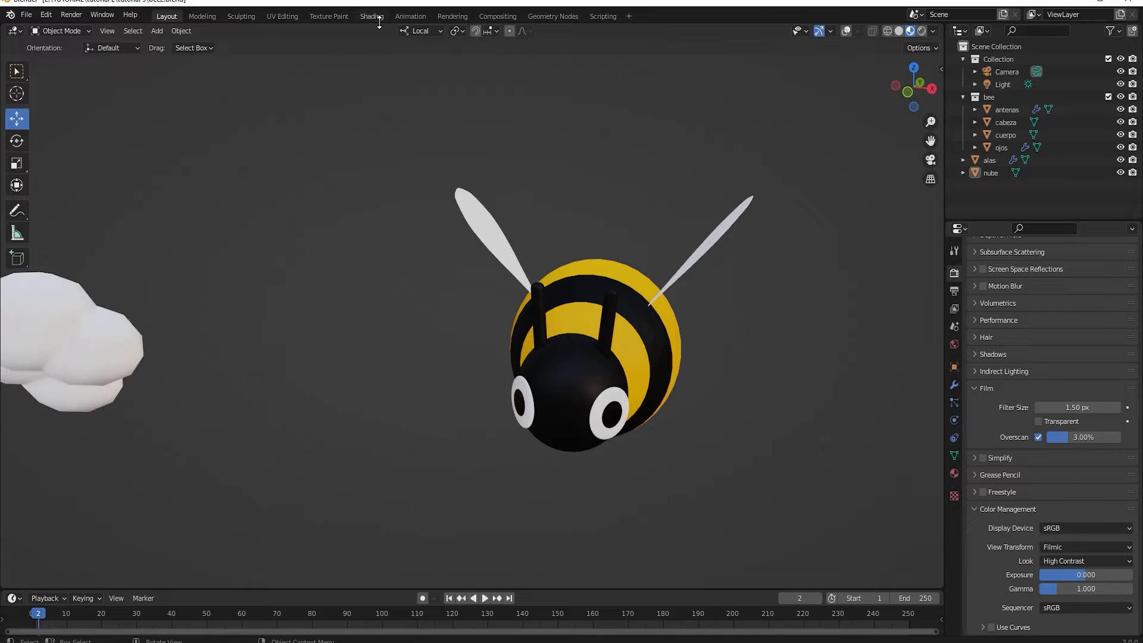
Switch to the Animation workspace and frame the bee closely in its larger viewport
left_click(411, 16)
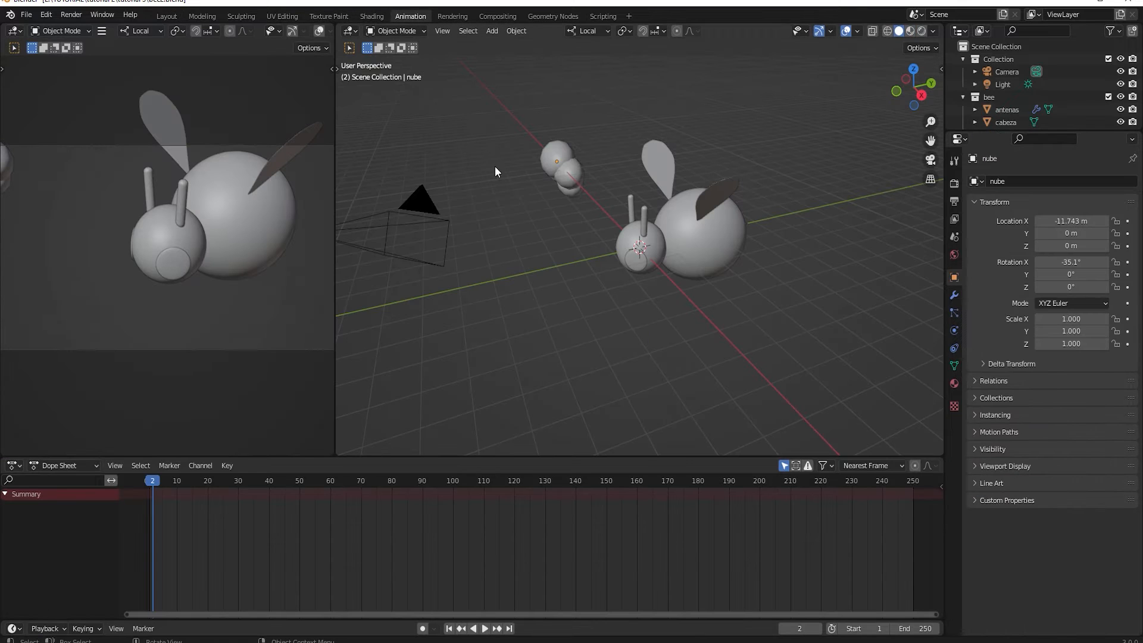
middle_click_drag(547, 282, 667, 357)
scroll(661, 291, "up", 4)
Hide the nube object in the viewports and show the larger viewport in Material Preview shading
left_click(383, 205)
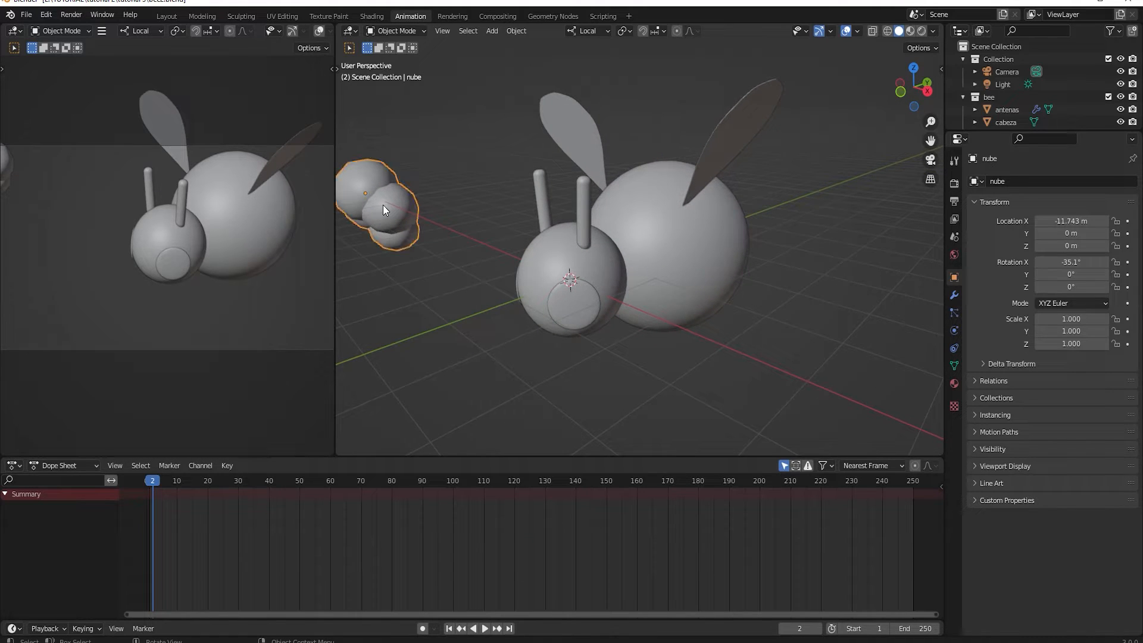
scroll(1070, 67, "down", 2)
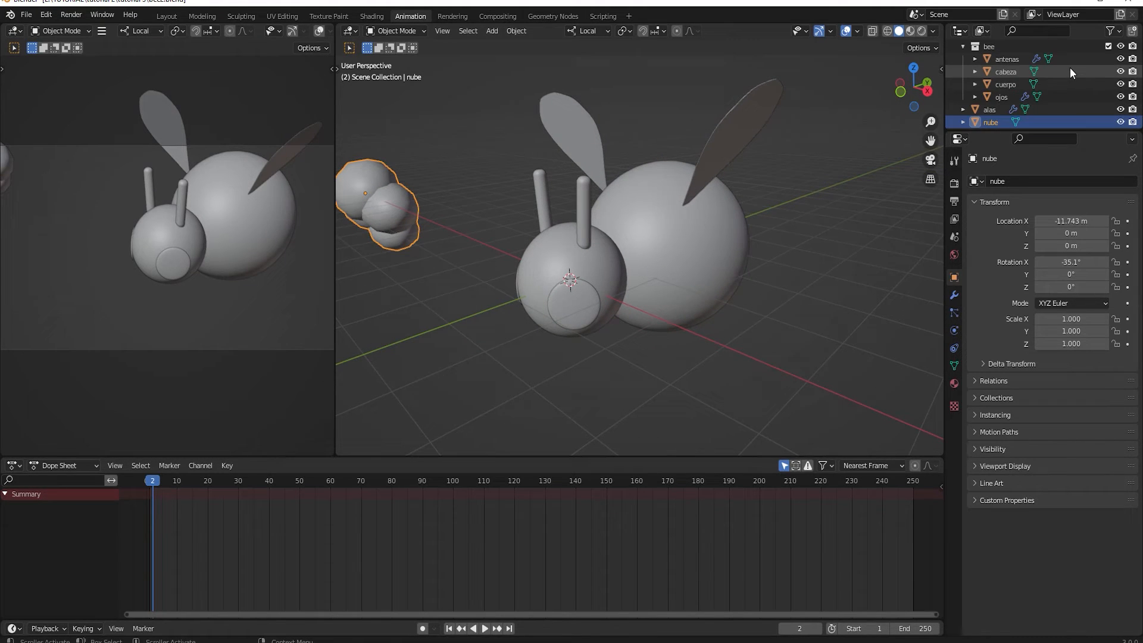
left_click(1121, 122)
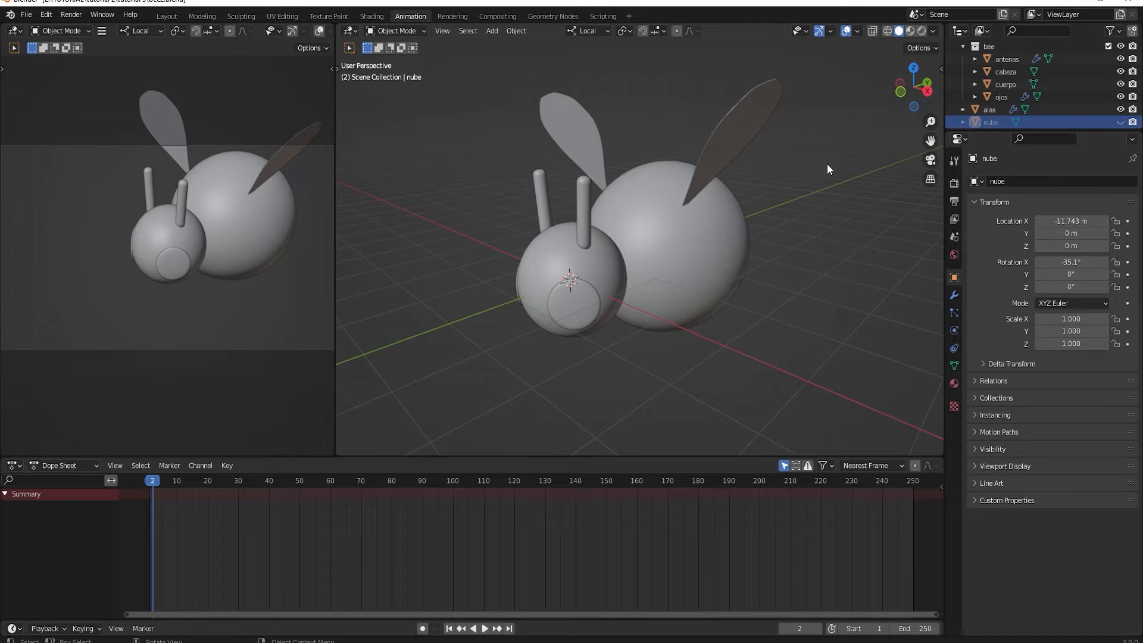
left_click(910, 32)
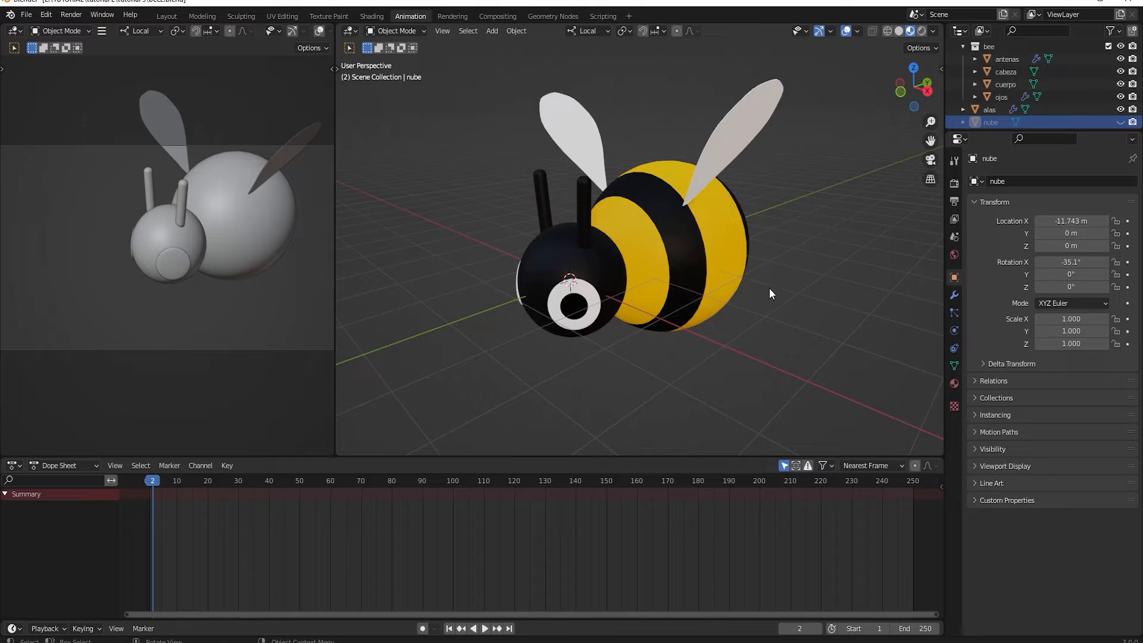
middle_click_drag(791, 319, 772, 319)
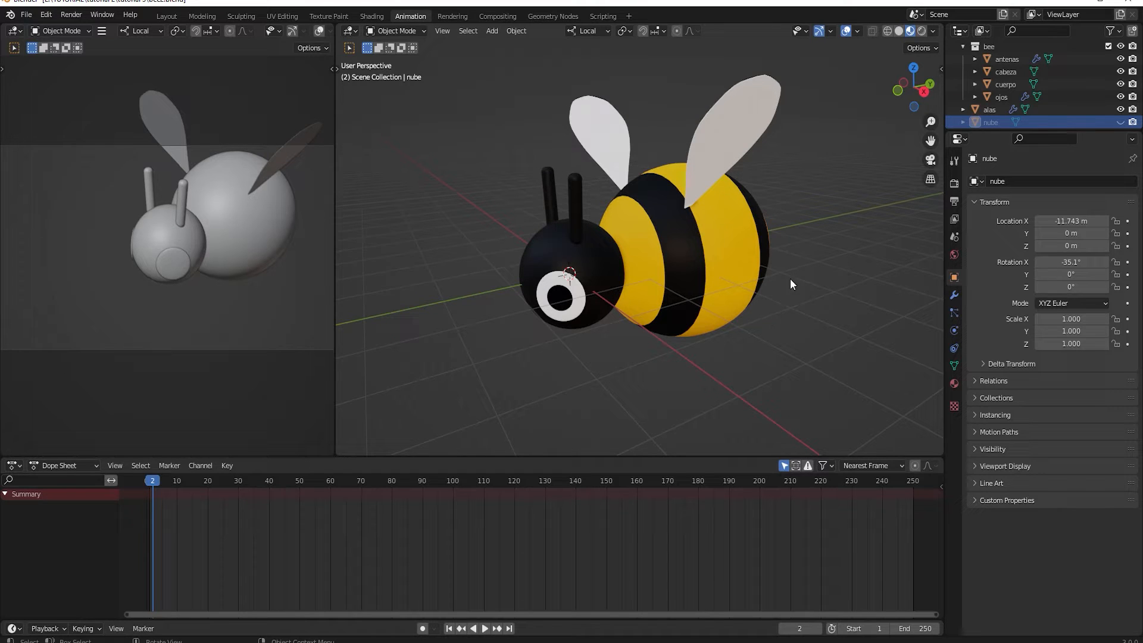
left_click(745, 262)
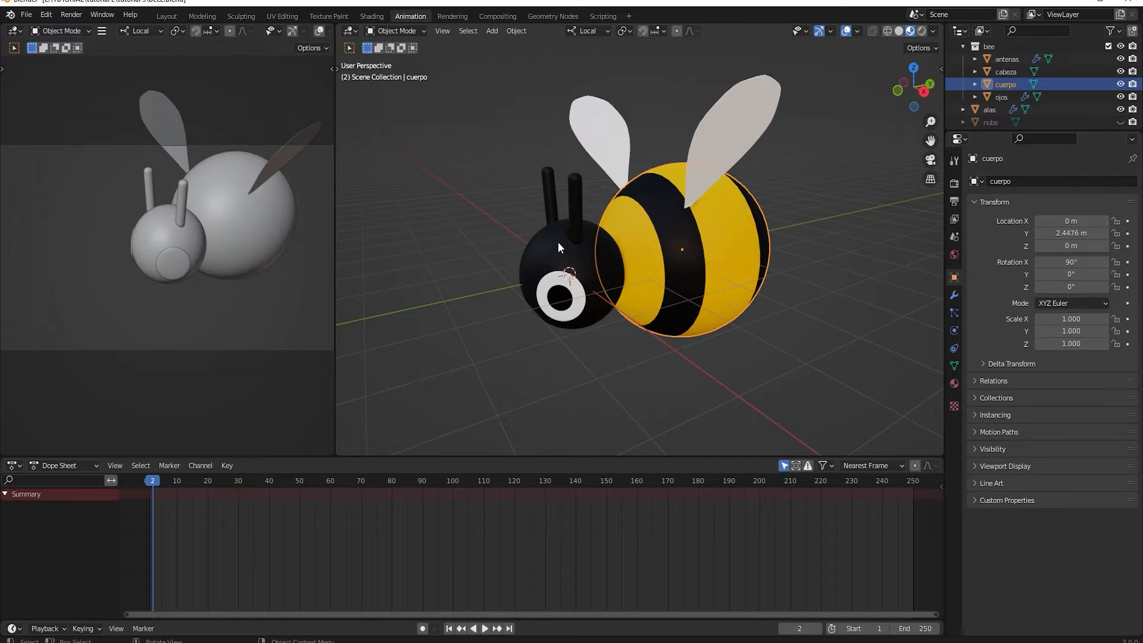
middle_click_drag(619, 316, 588, 322)
left_click(587, 305)
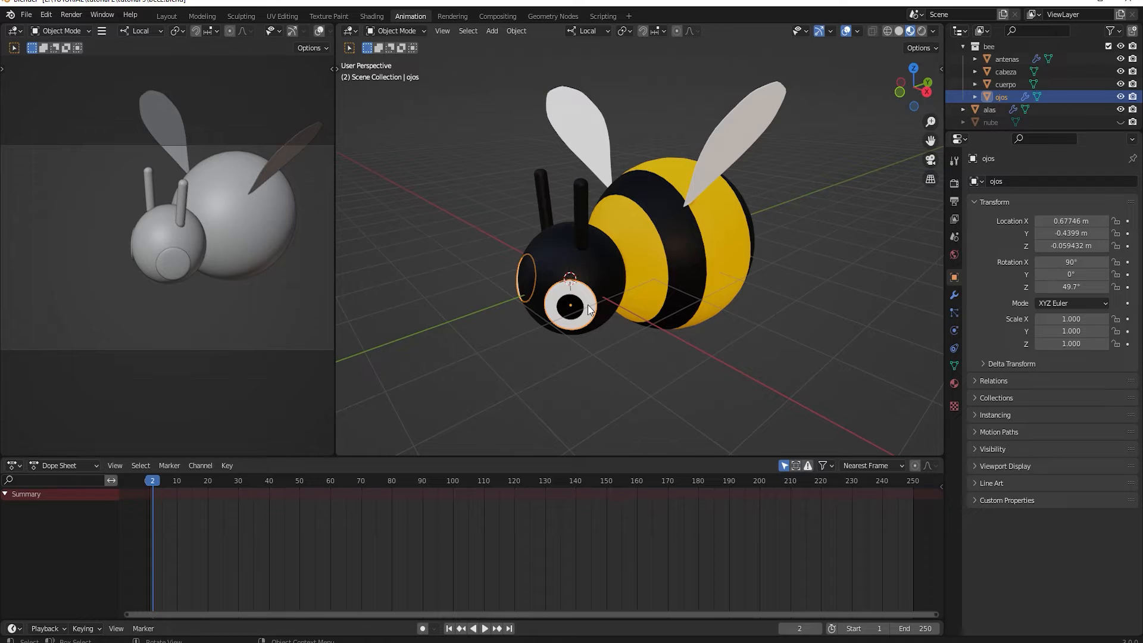
left_click(594, 269, "shift")
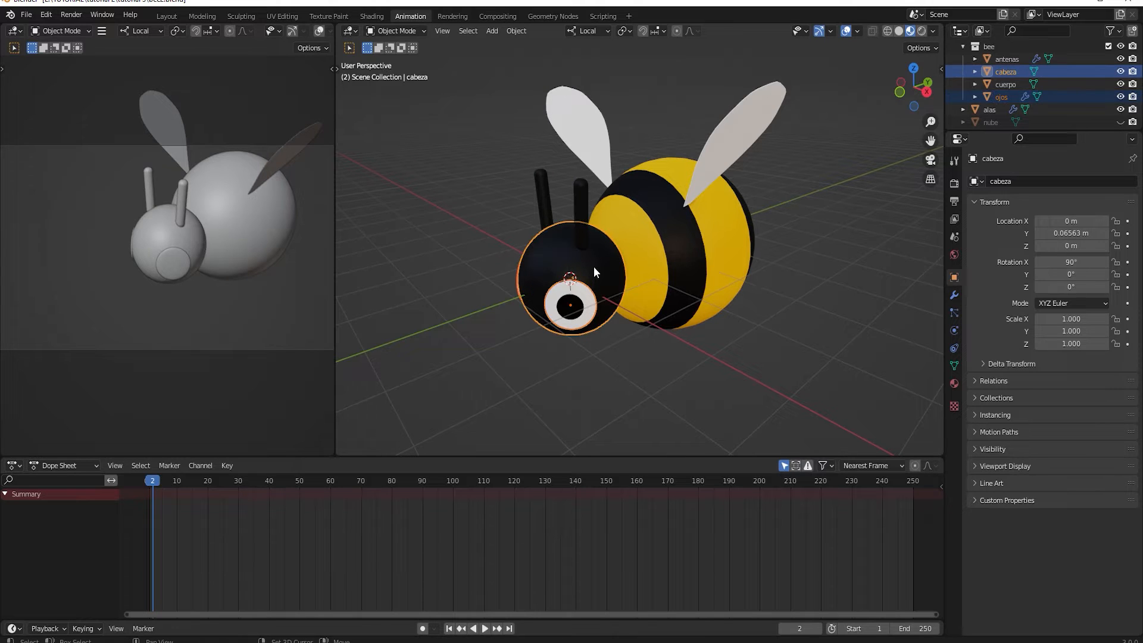
left_click(594, 266, "shift")
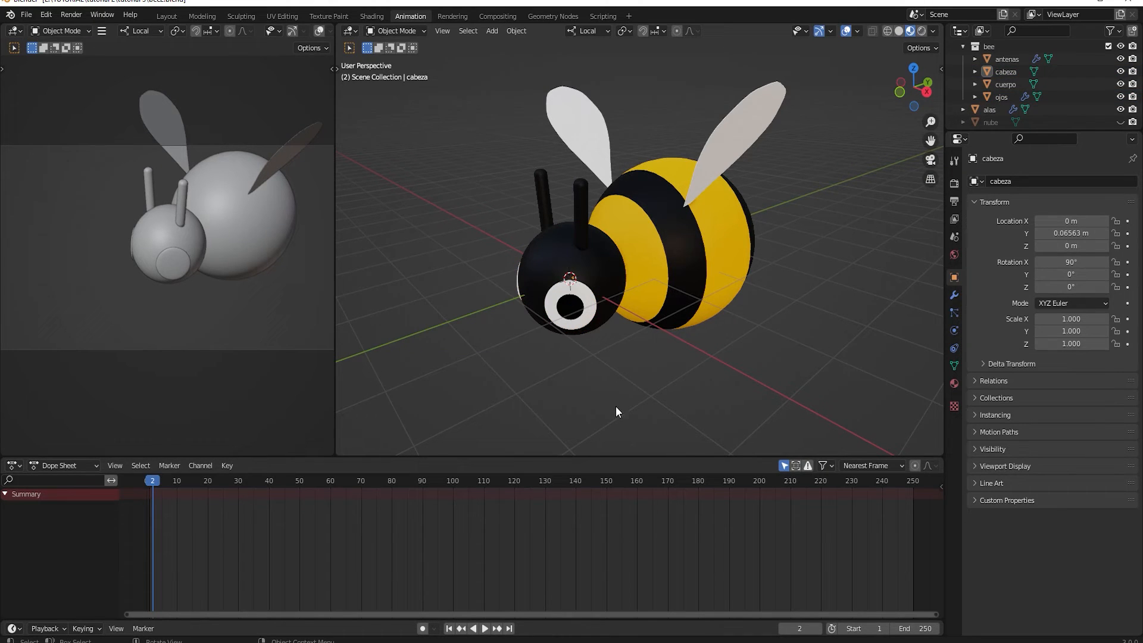
Parent the bee's eyes to the cabeza head object using the Object parenting option, and clear the selection
left_click(594, 313)
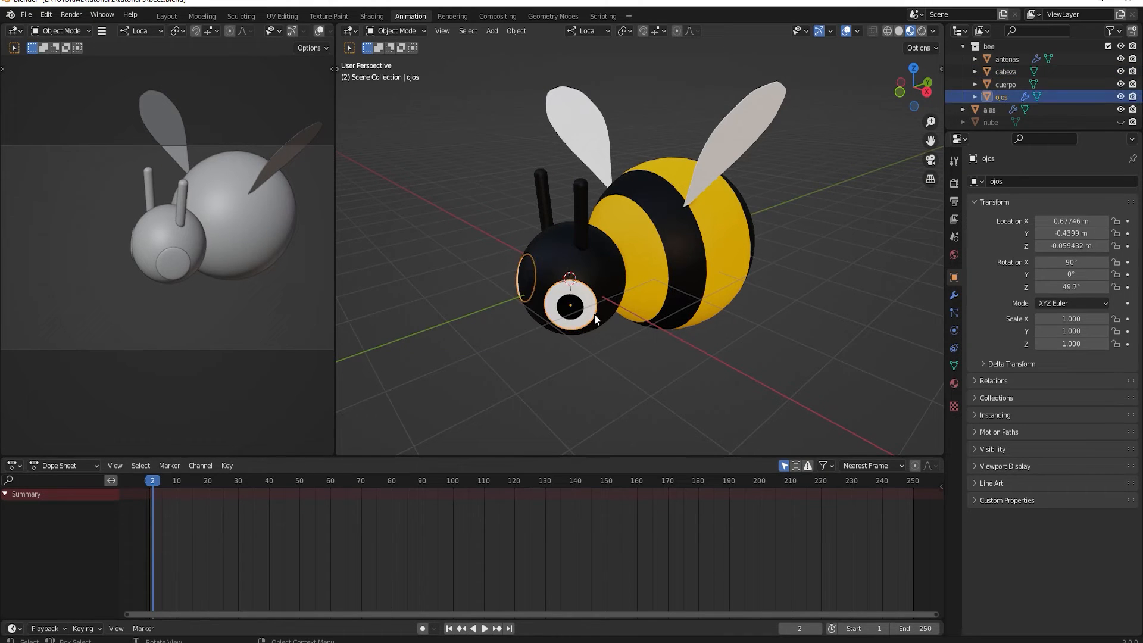
left_click(605, 275, "shift")
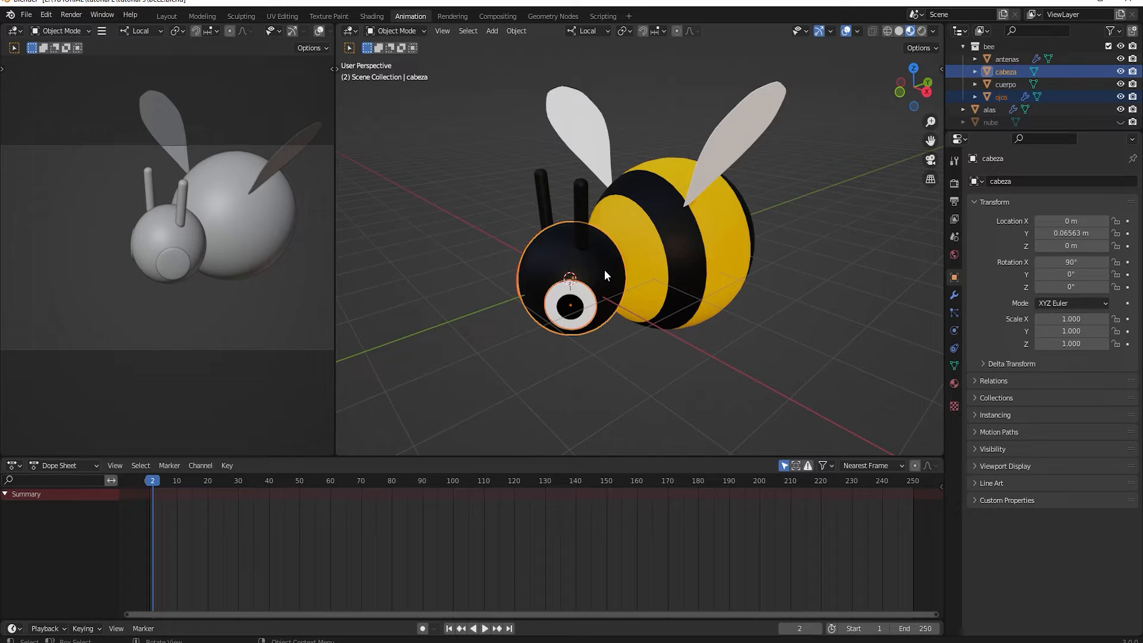
key("ctrl+p")
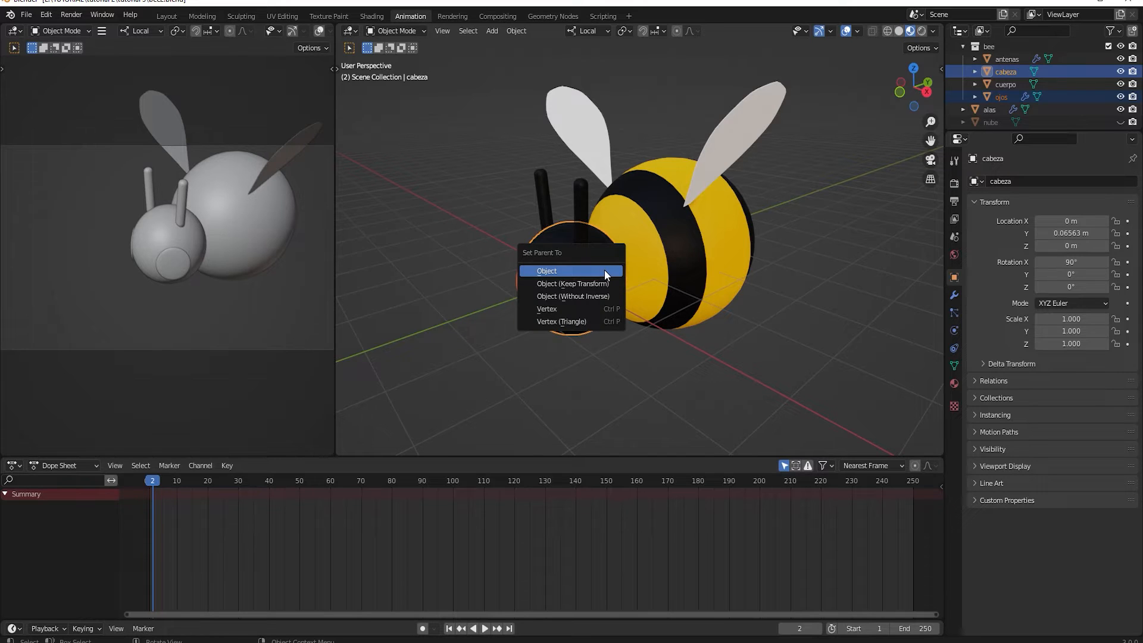
left_click(604, 271)
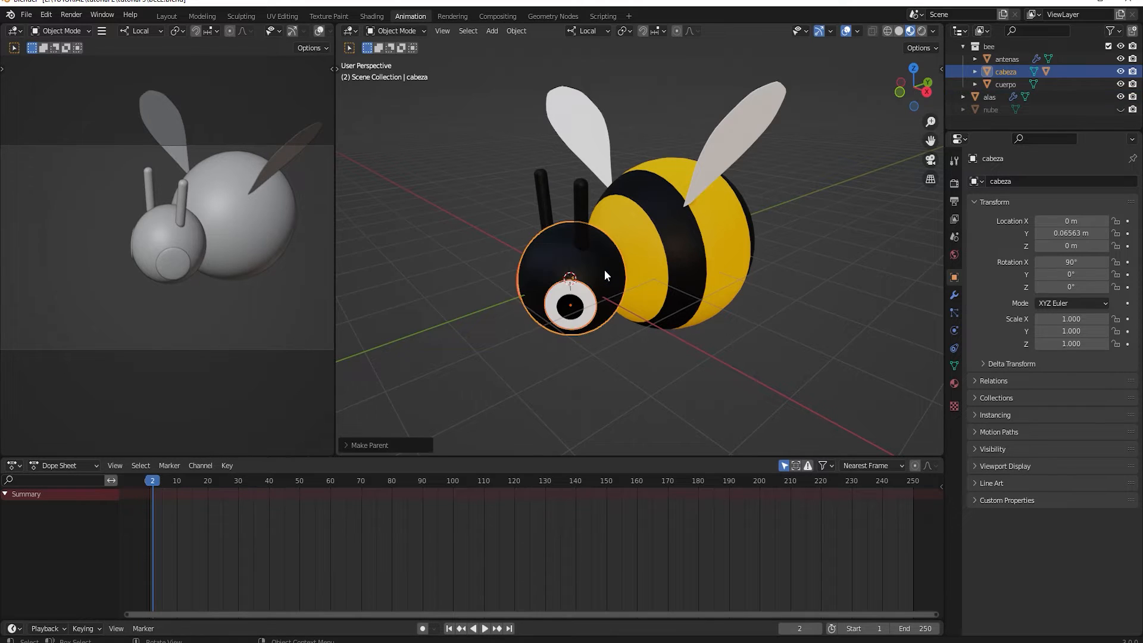
middle_click_drag(606, 341, 602, 346)
left_click(602, 346)
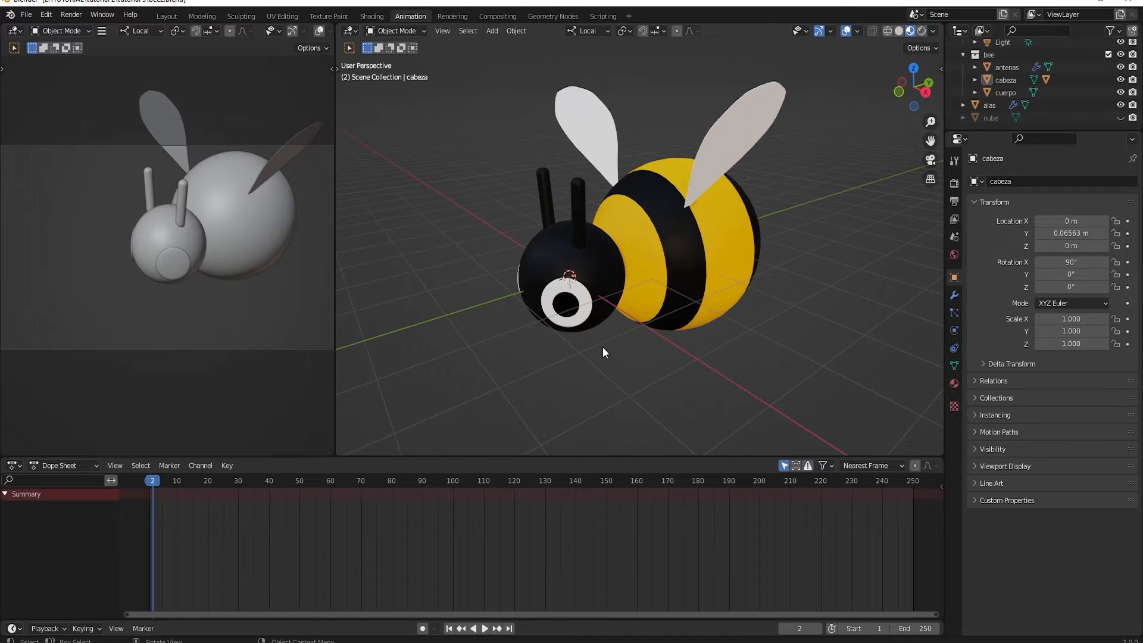
Test the eye parenting by moving the head up about 0.23 m with the Move tool, and undo the move
left_click(600, 259)
key("shift+space")
key("g")
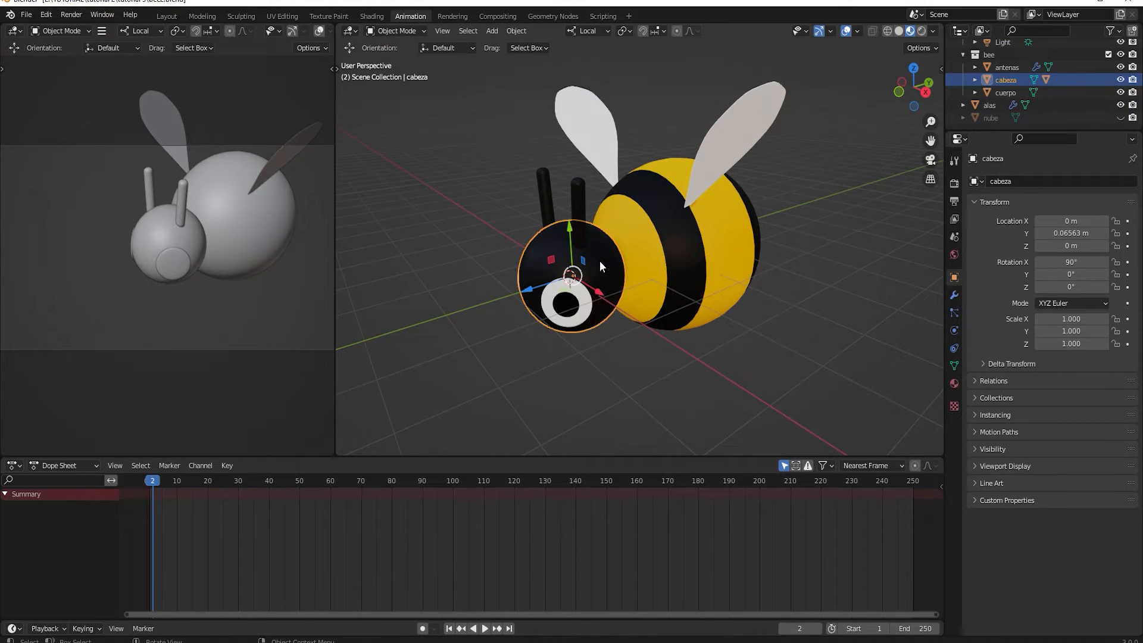
left_click_drag(573, 235, 560, 207)
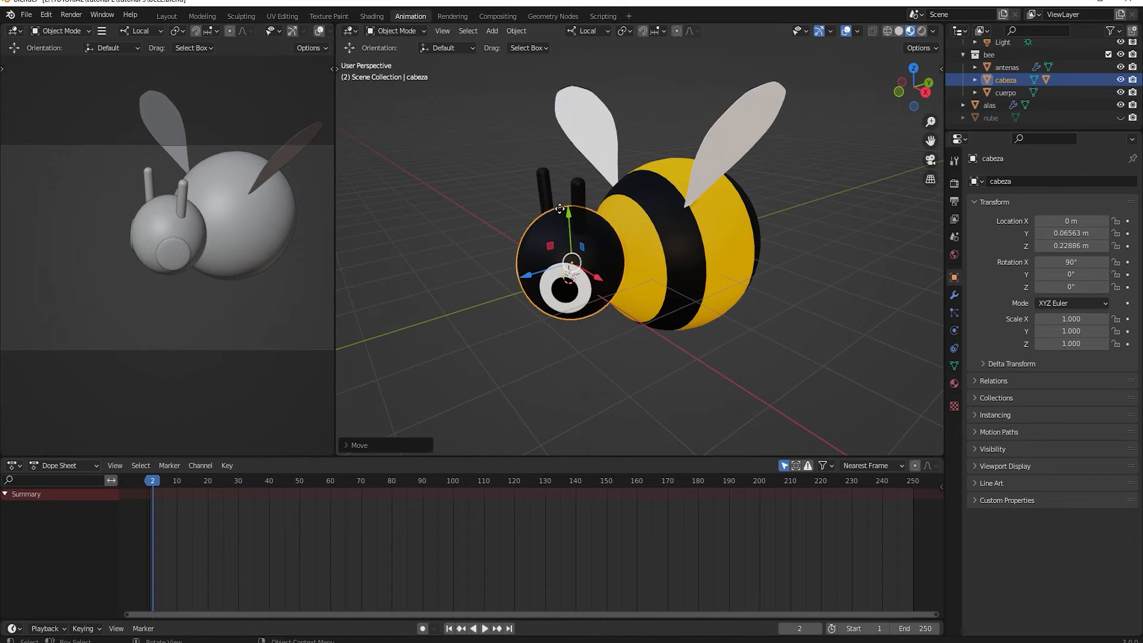
key("ctrl+z")
middle_click_drag(596, 367, 626, 356)
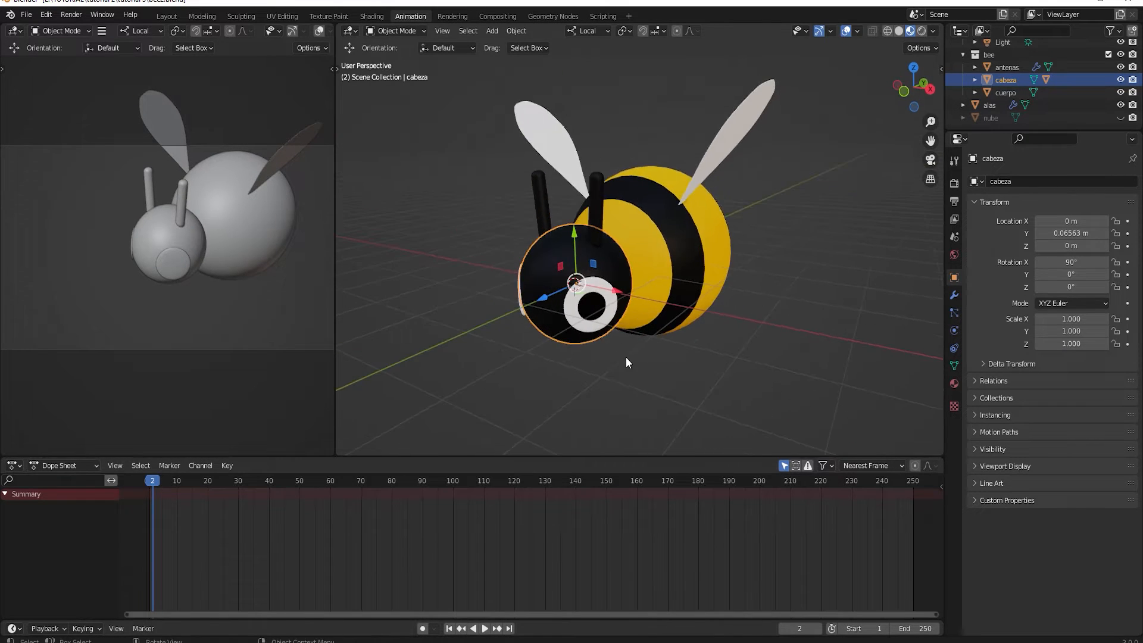
Try moving the eyes independently of the head along their local Y axis
left_click(605, 307)
key("g")
key("y")
key("y")
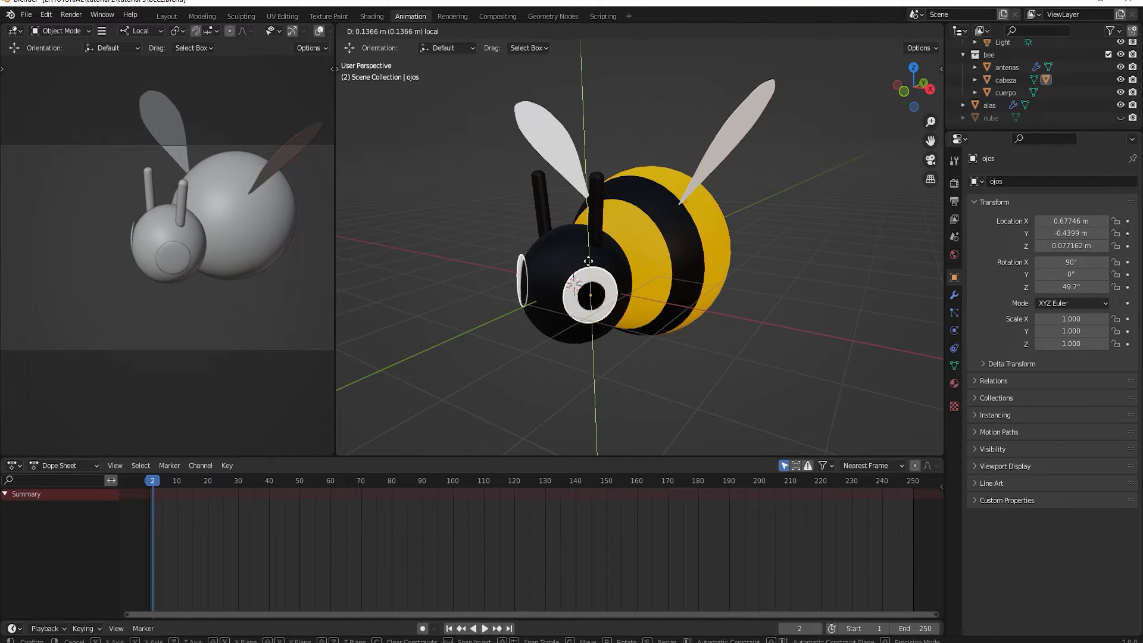
left_click(599, 381)
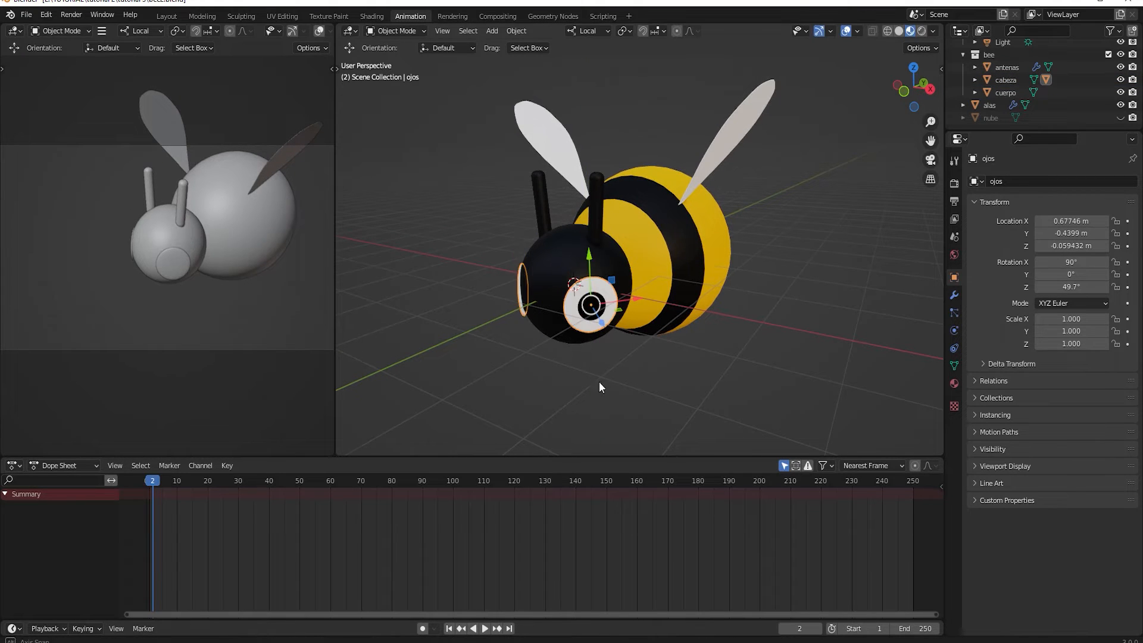
Parent the antenas object to the cabeza head with the Object option, and clear the selection
middle_click_drag(599, 381, 583, 370)
left_click(578, 188)
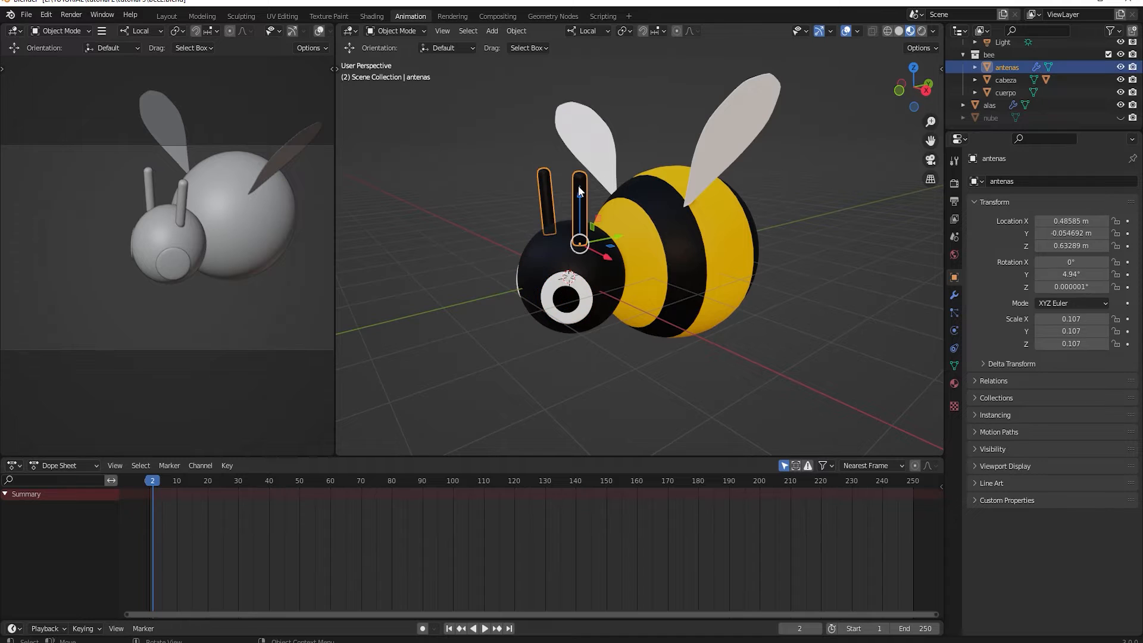
left_click(600, 283, "shift")
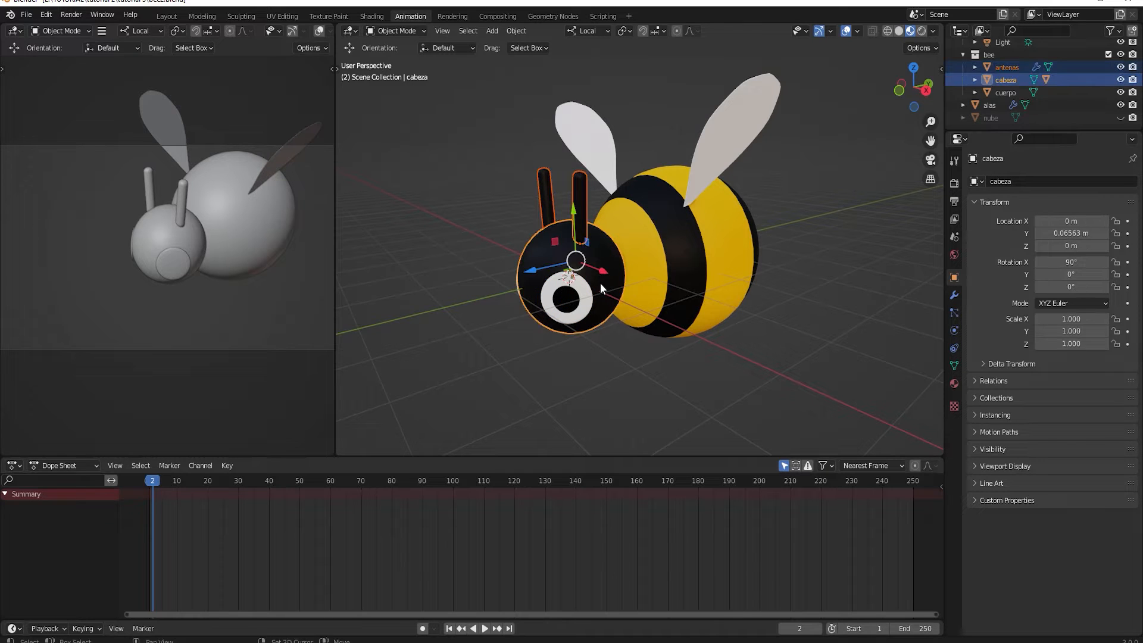
key("ctrl+p")
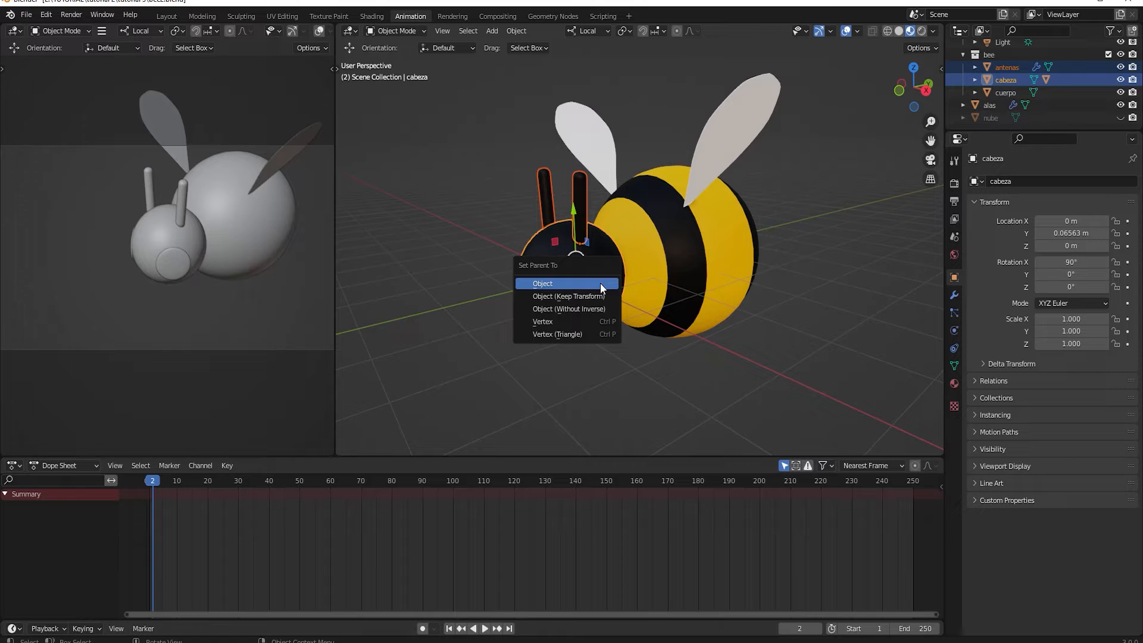
left_click(600, 283)
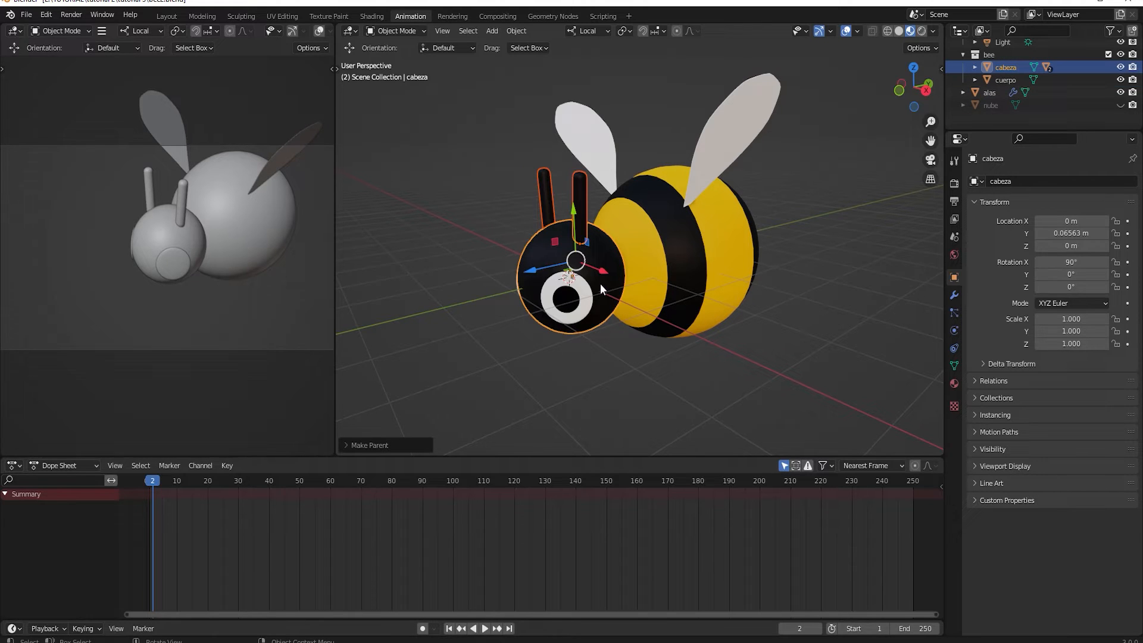
left_click(691, 371)
middle_click_drag(691, 371, 623, 276)
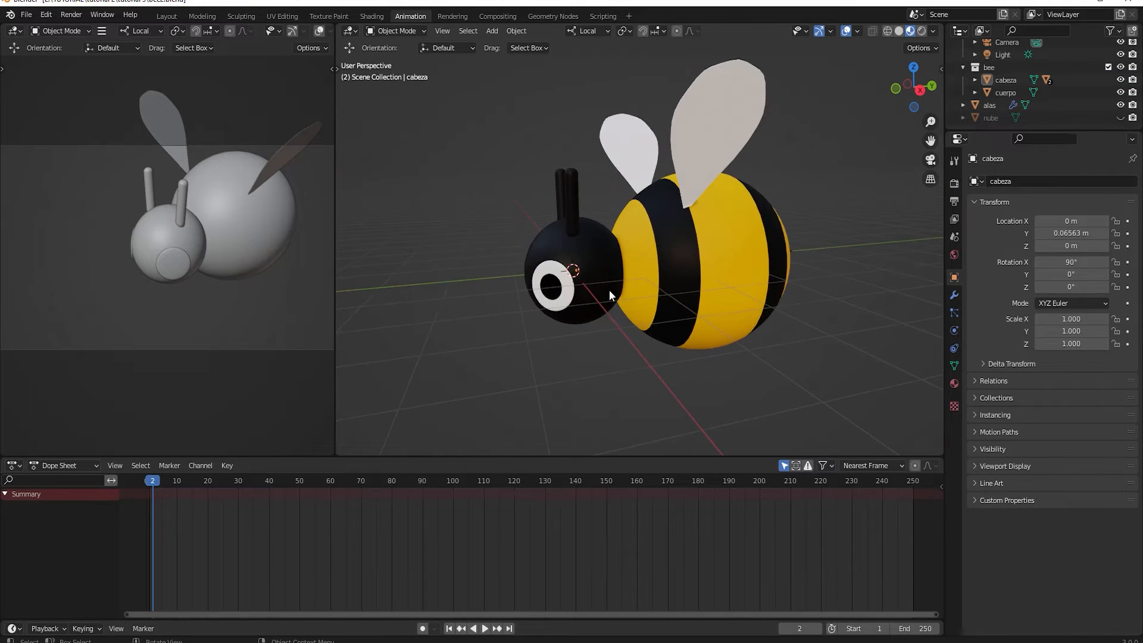
Parent the cabeza head to the cuerpo body with the Object option
left_click(604, 254)
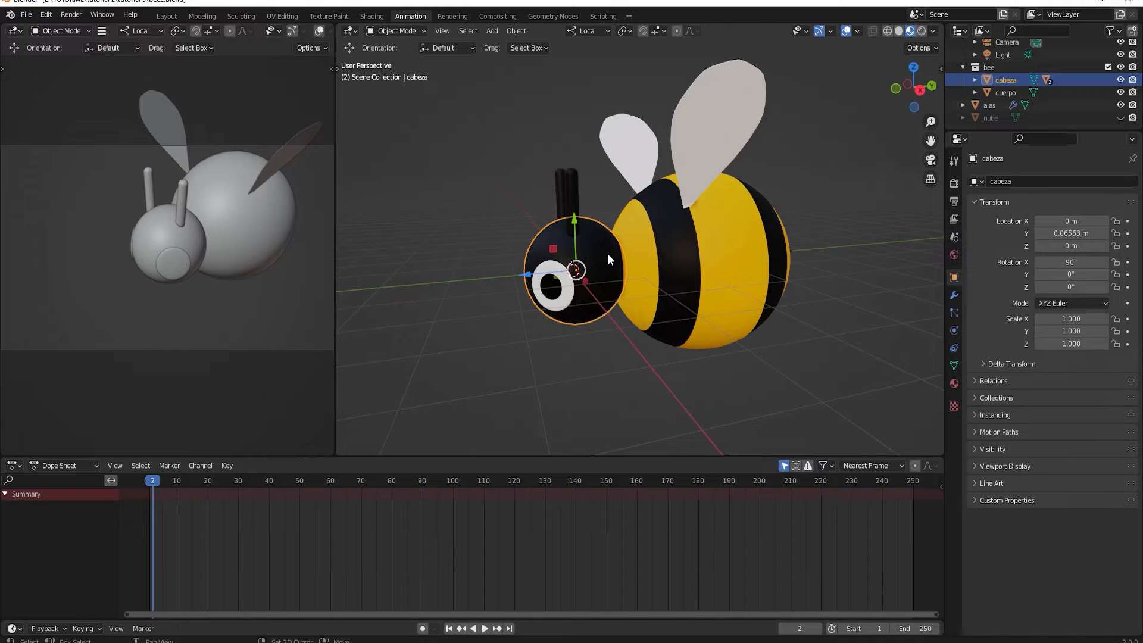
left_click(719, 259, "shift")
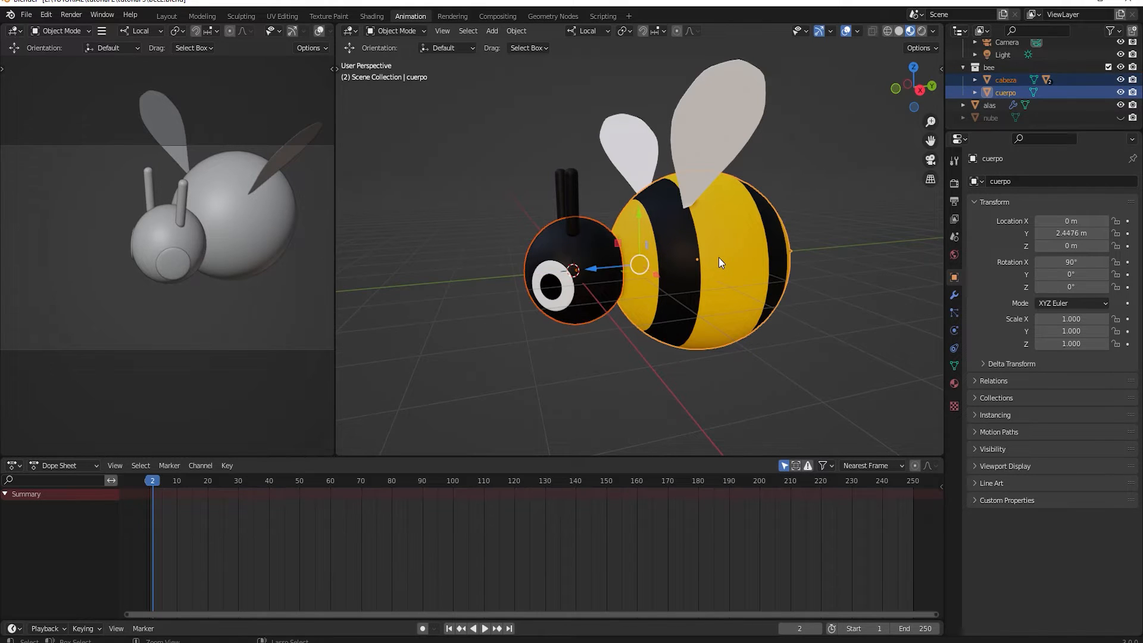
key("ctrl+p")
left_click(719, 258)
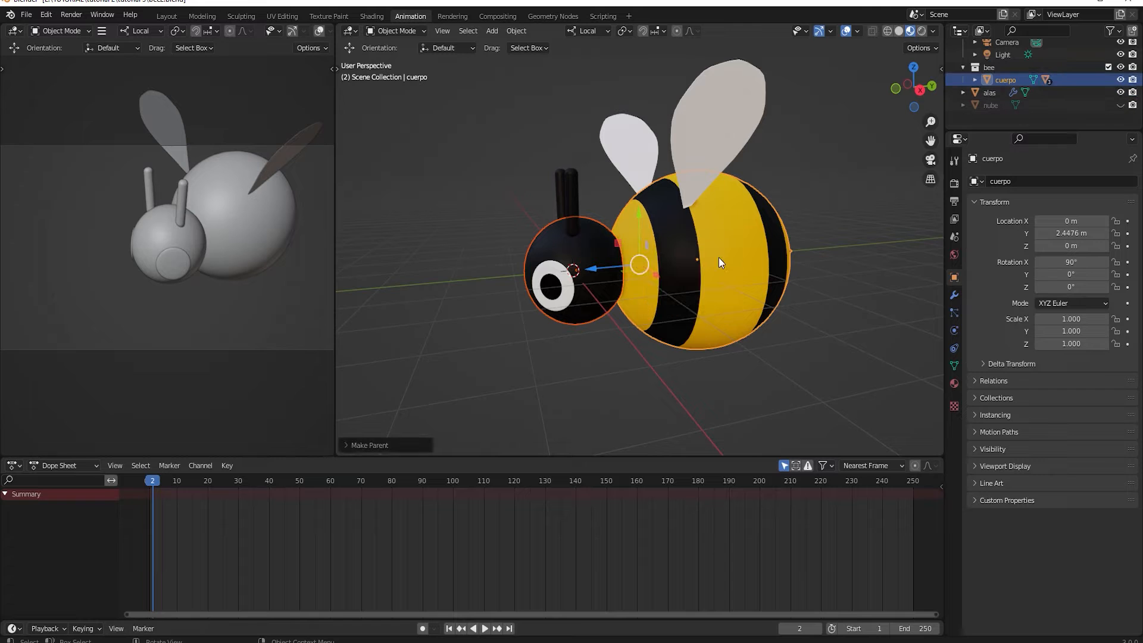
middle_click_drag(715, 327, 727, 301)
Test the head parenting by moving the cuerpo body down about 0.4 m, and undo the move
left_click(723, 265)
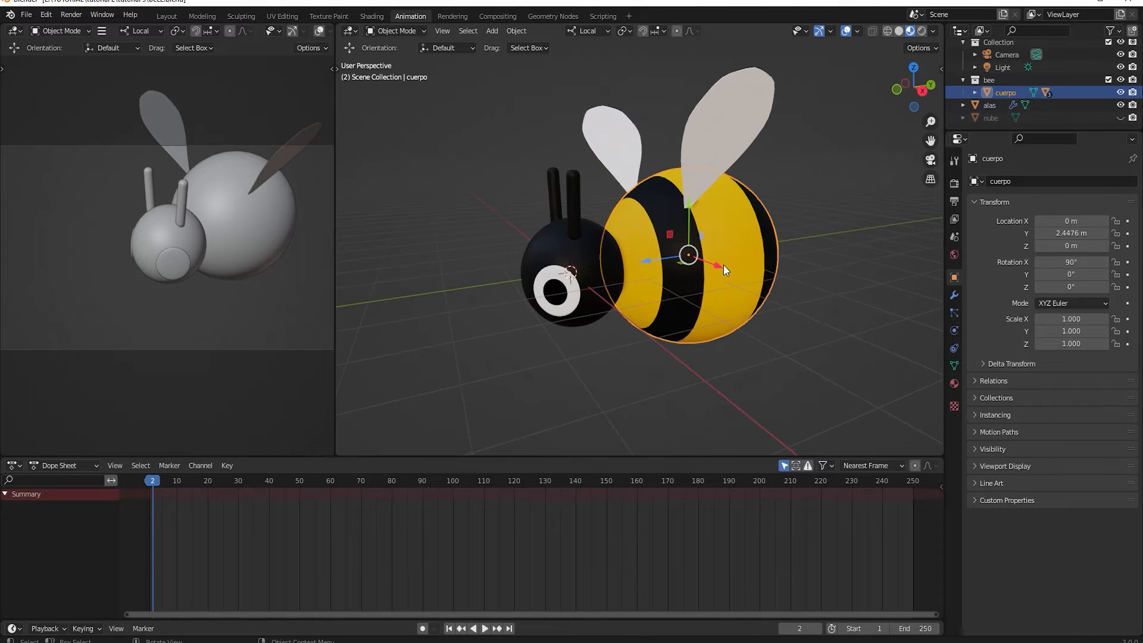
left_click_drag(688, 216, 704, 237)
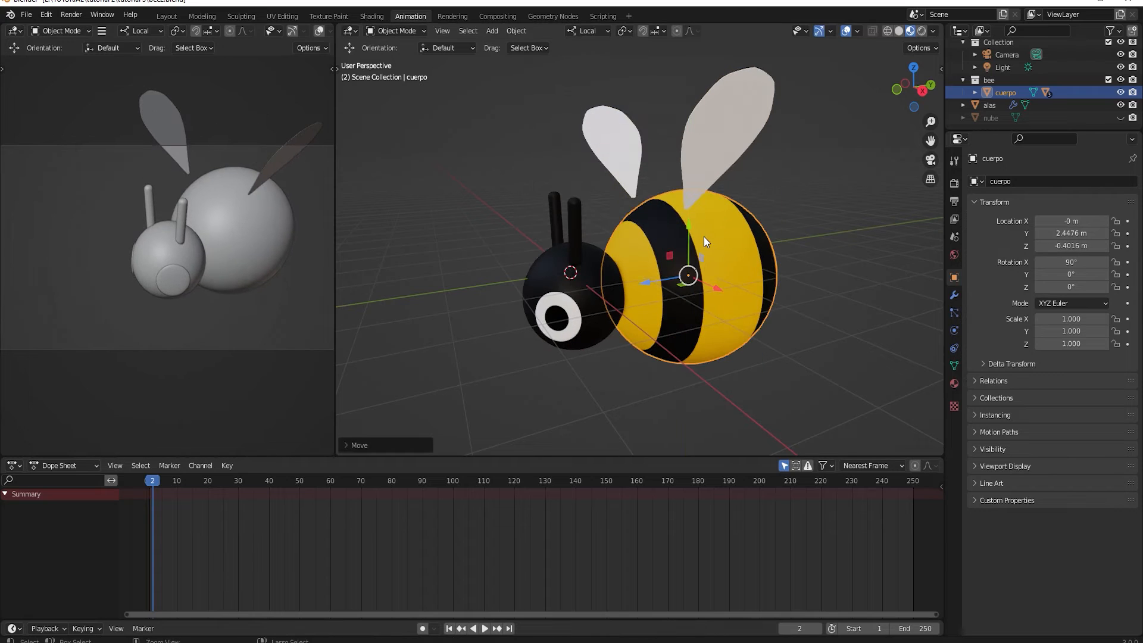
key("ctrl+z")
Parent the alas wings to the cuerpo body with the Object option
middle_click_drag(701, 329, 744, 237)
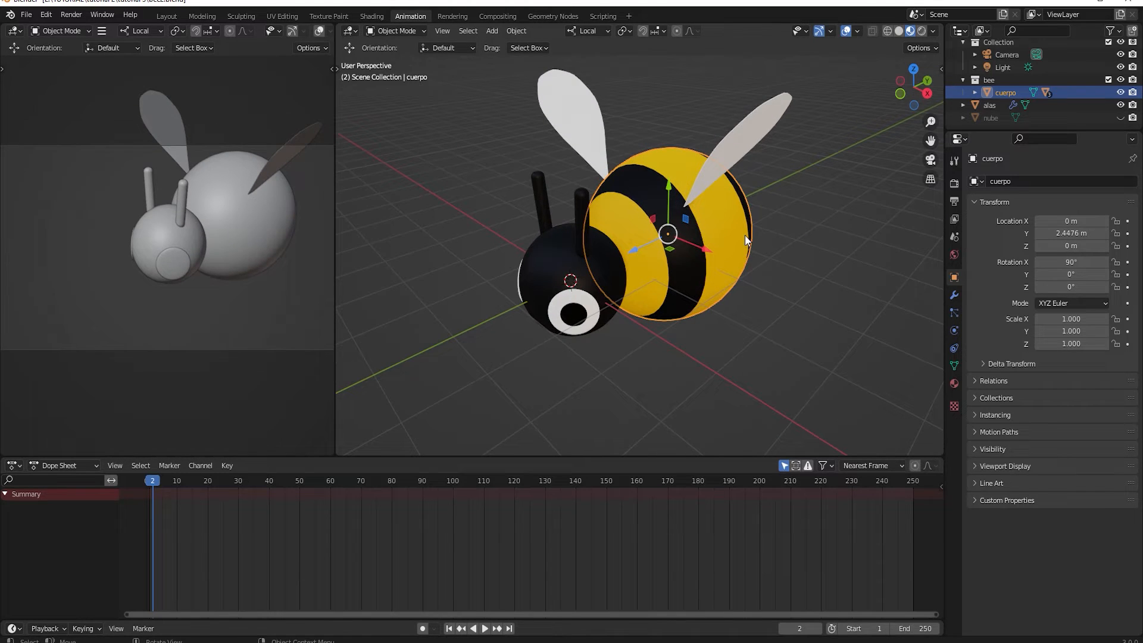
left_click(742, 127)
middle_click_drag(752, 312, 751, 276)
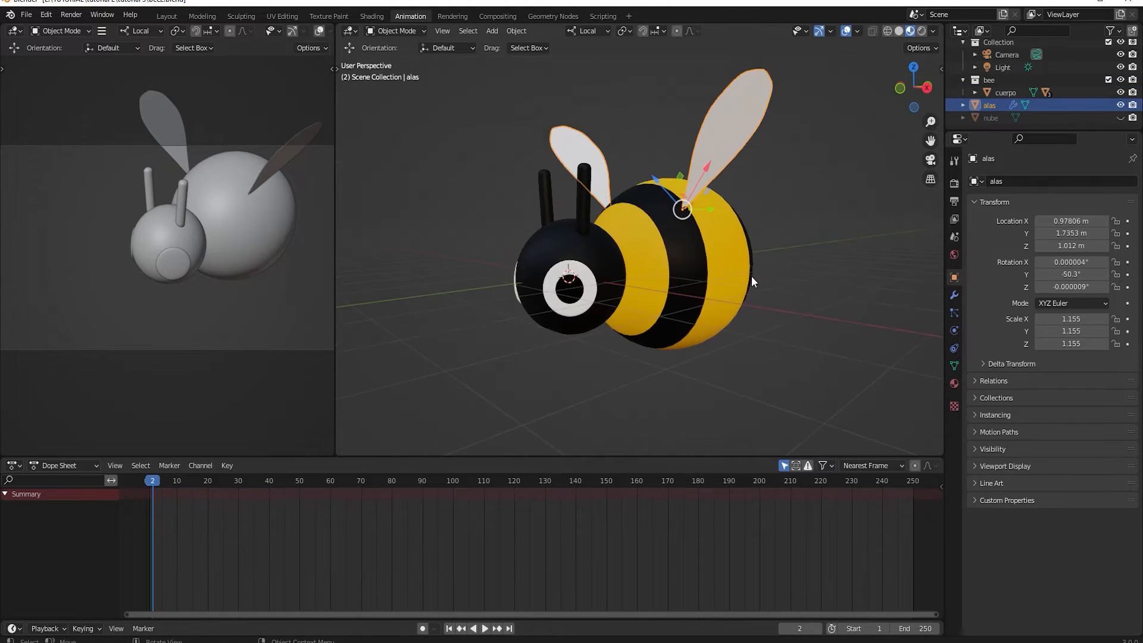
left_click(734, 277, "shift")
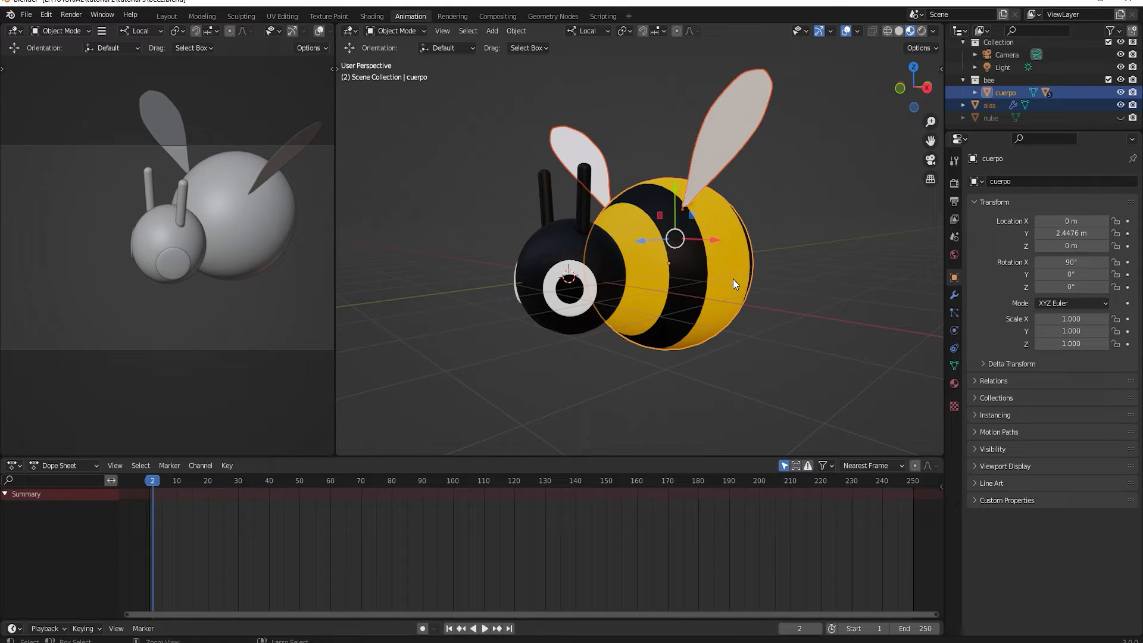
key("ctrl+p")
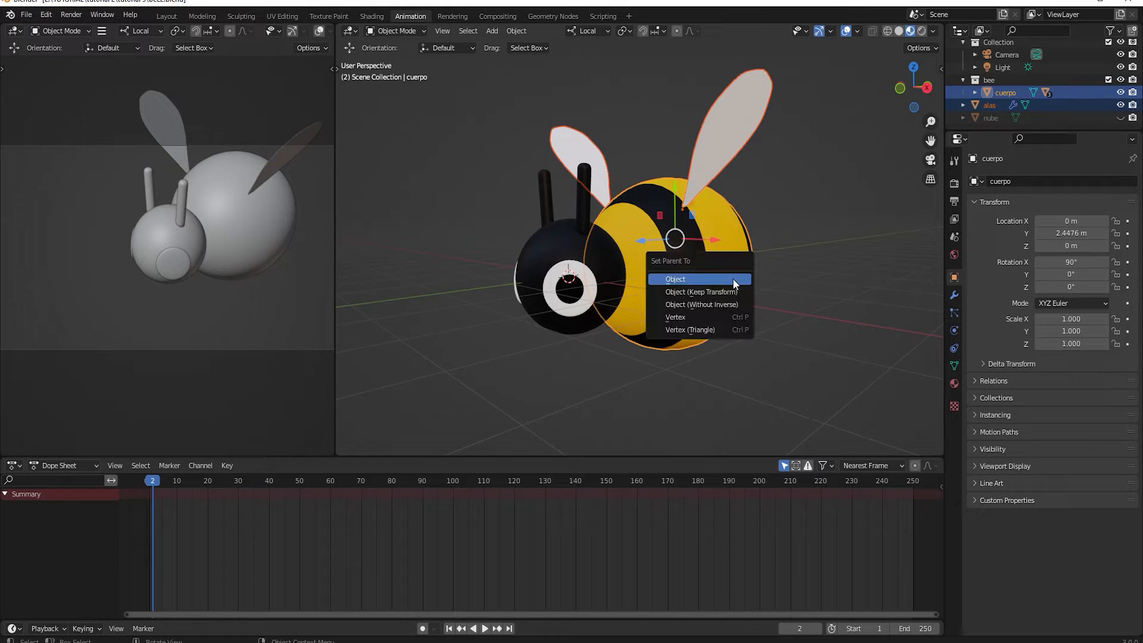
left_click(733, 279)
Test the complete hierarchy by slightly lowering and freely rotating the body with the wings, undoing each transformation
middle_click_drag(799, 317, 718, 238)
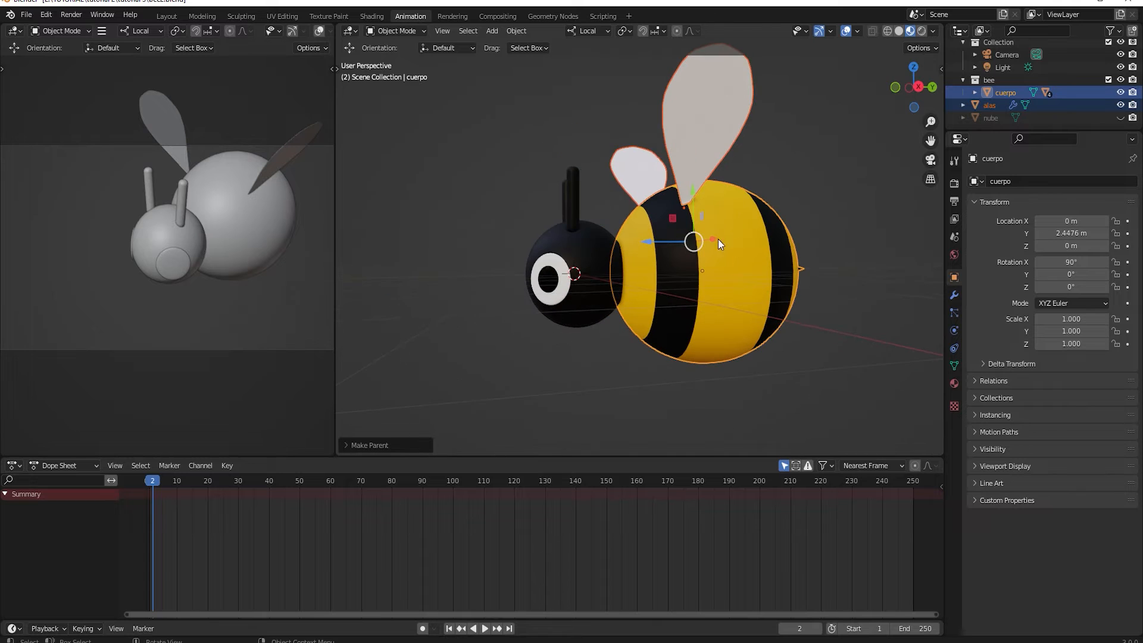
left_click_drag(692, 194, 653, 209)
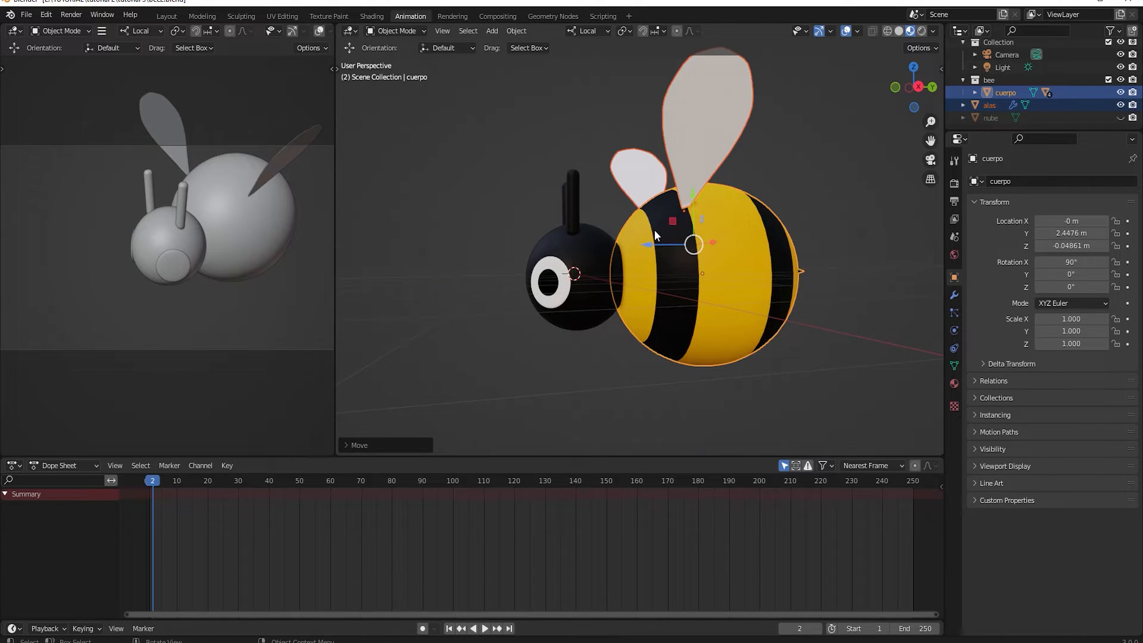
key("ctrl+z")
middle_click_drag(659, 251, 730, 344)
key("r")
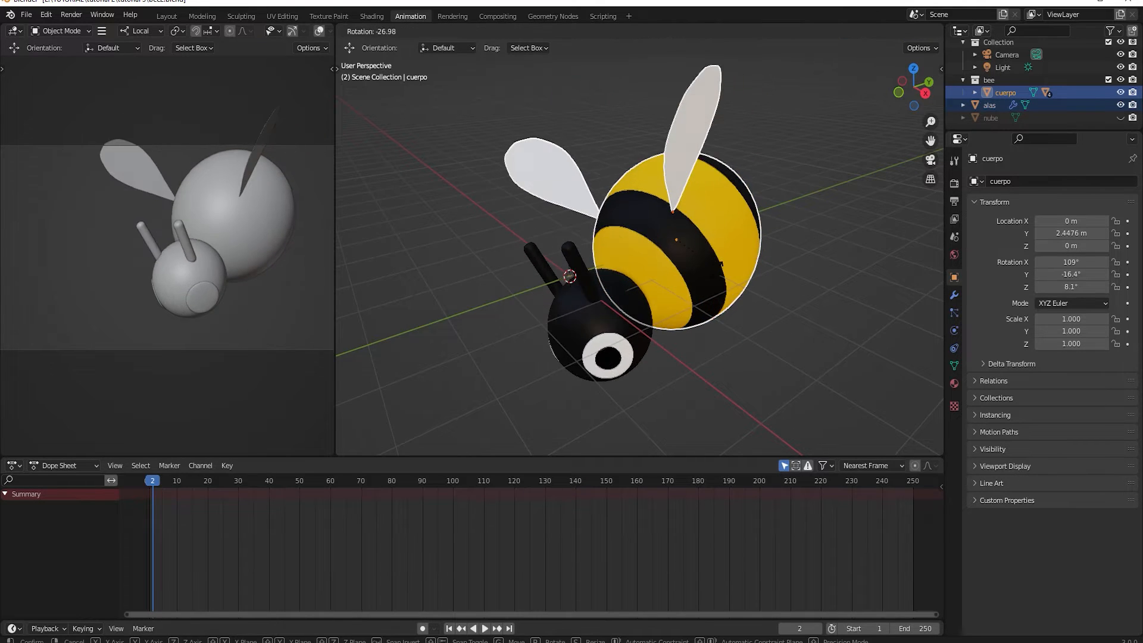
left_click(788, 316)
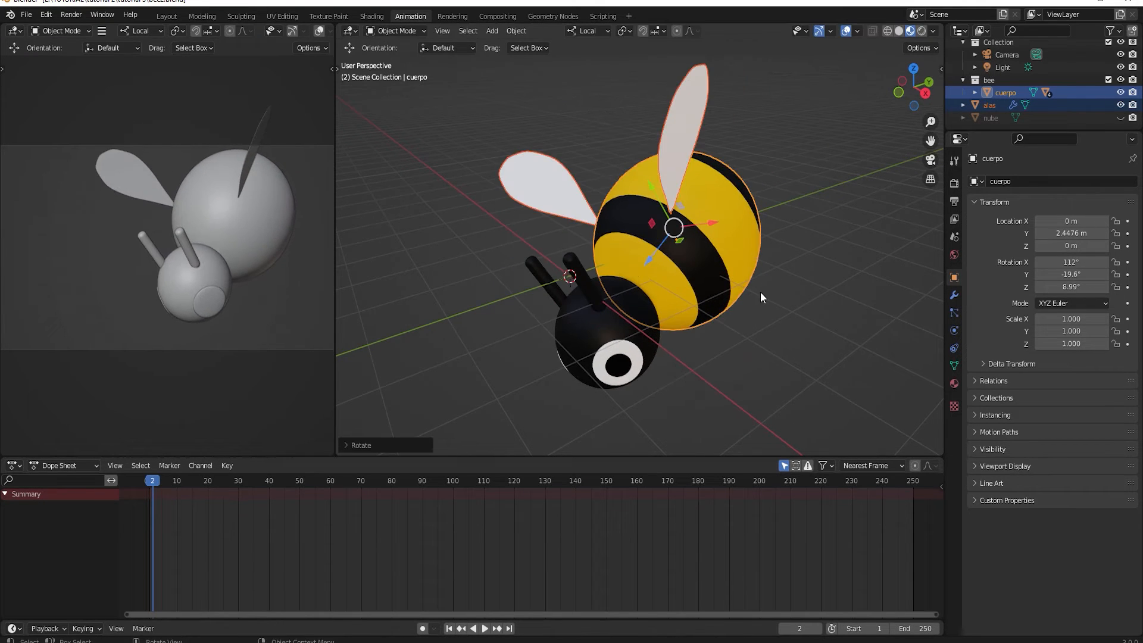
key("ctrl+z")
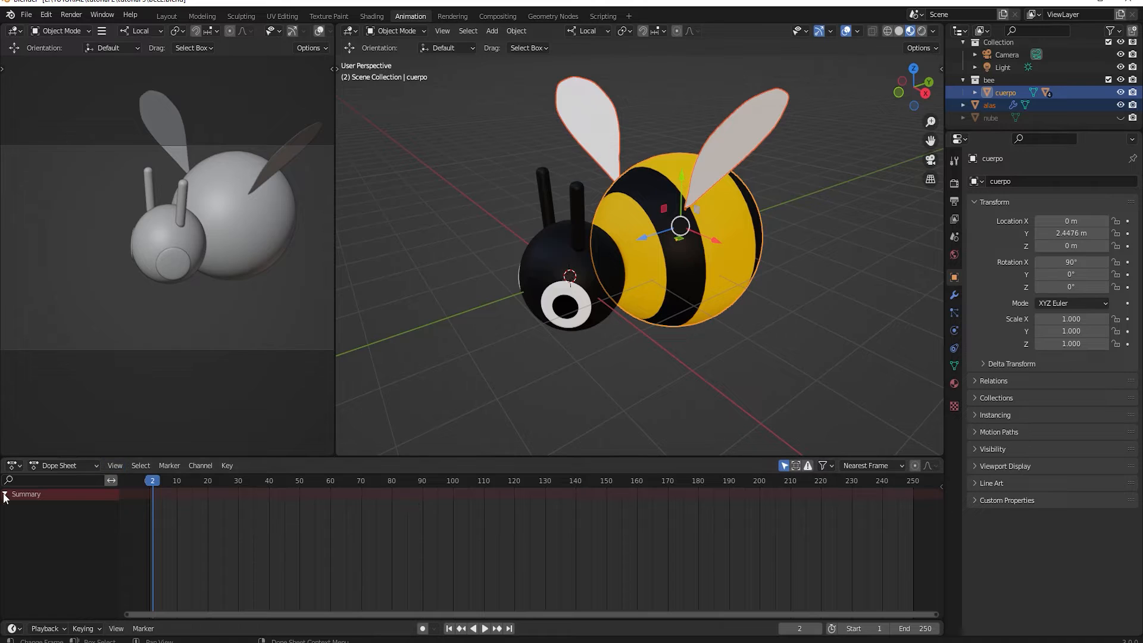
Change the Dope Sheet area to a Timeline editor and set the current frame to 1
left_click(11, 466)
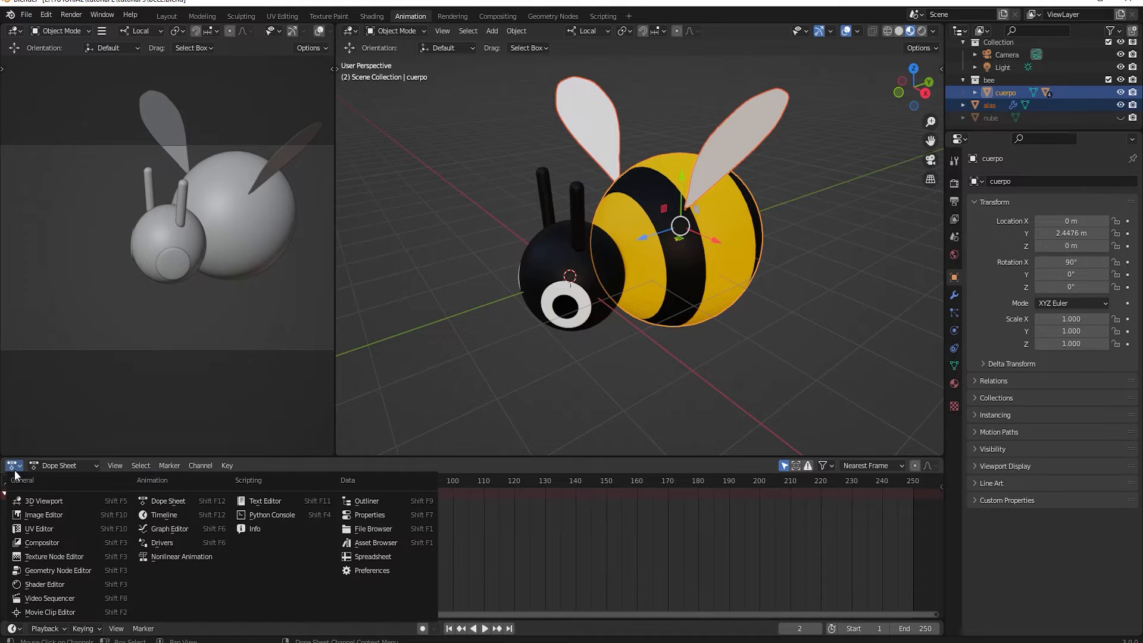
left_click(194, 515)
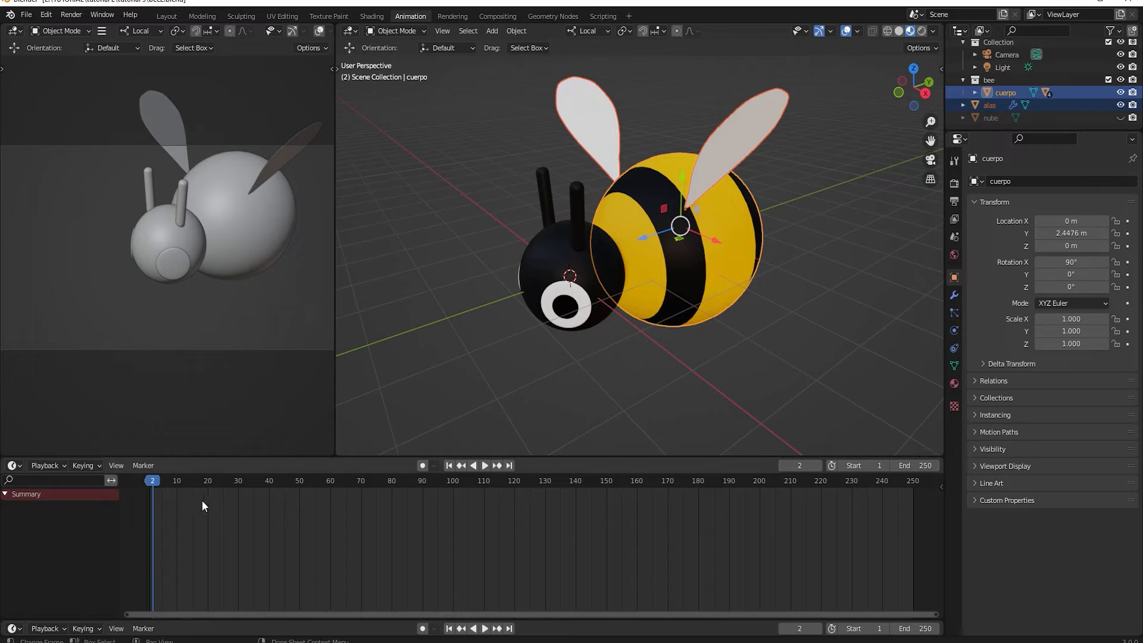
left_click_drag(152, 484, 149, 485)
left_click(147, 485)
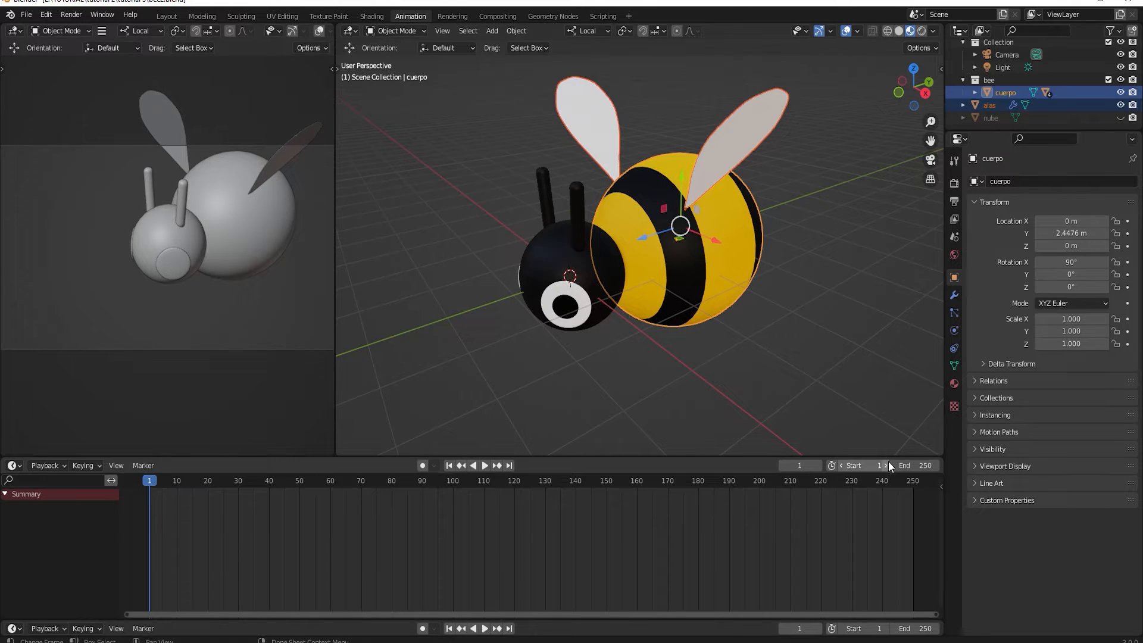
Set the animation's end frame to 200
left_click(910, 464)
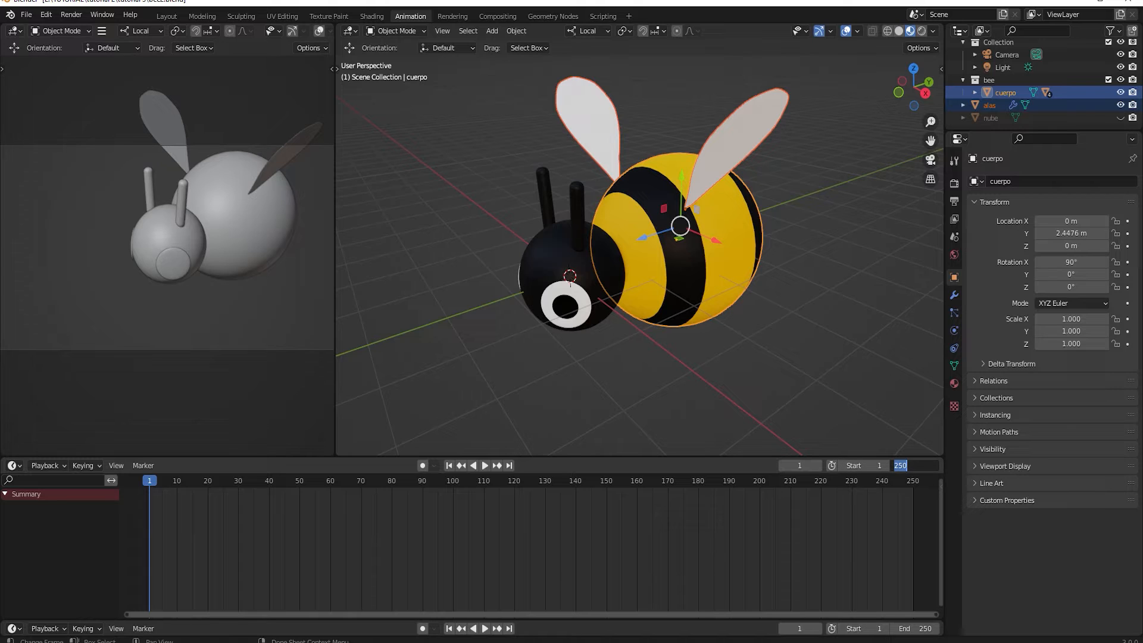
type("200")
key("Return")
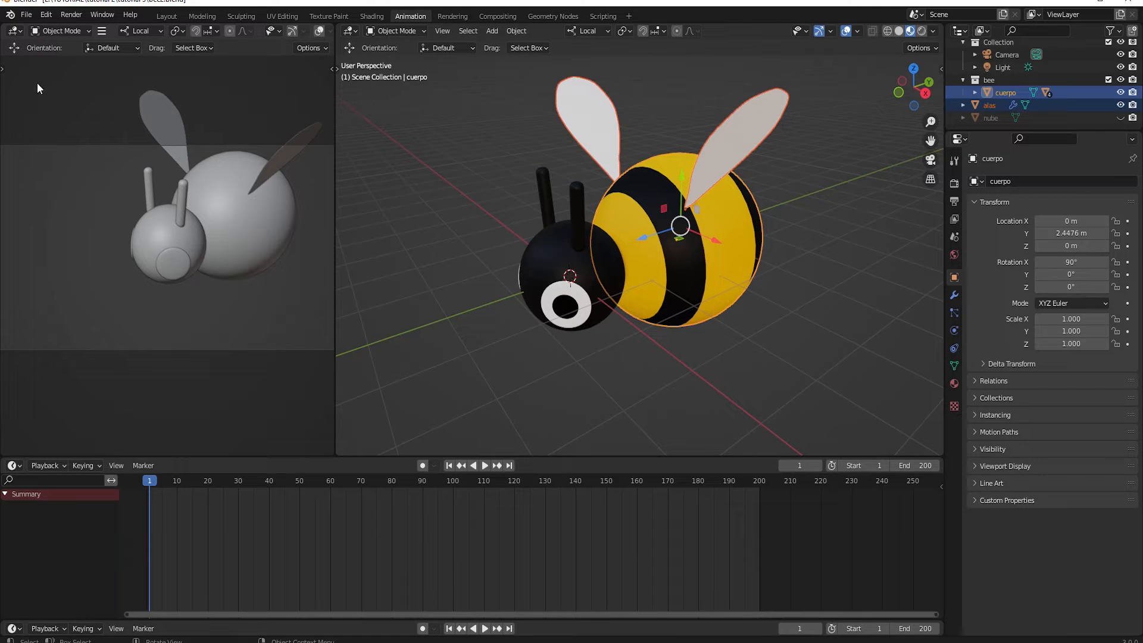
Change the small 3D viewport beside the main one to a Graph Editor and widen its area slightly
left_click(16, 33)
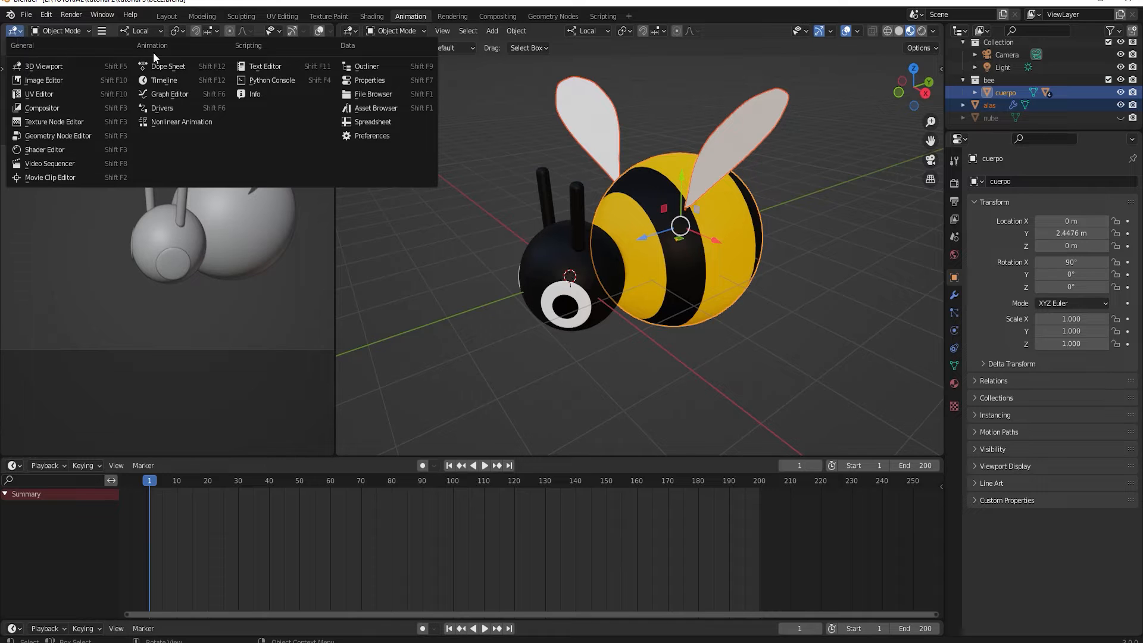
left_click(180, 94)
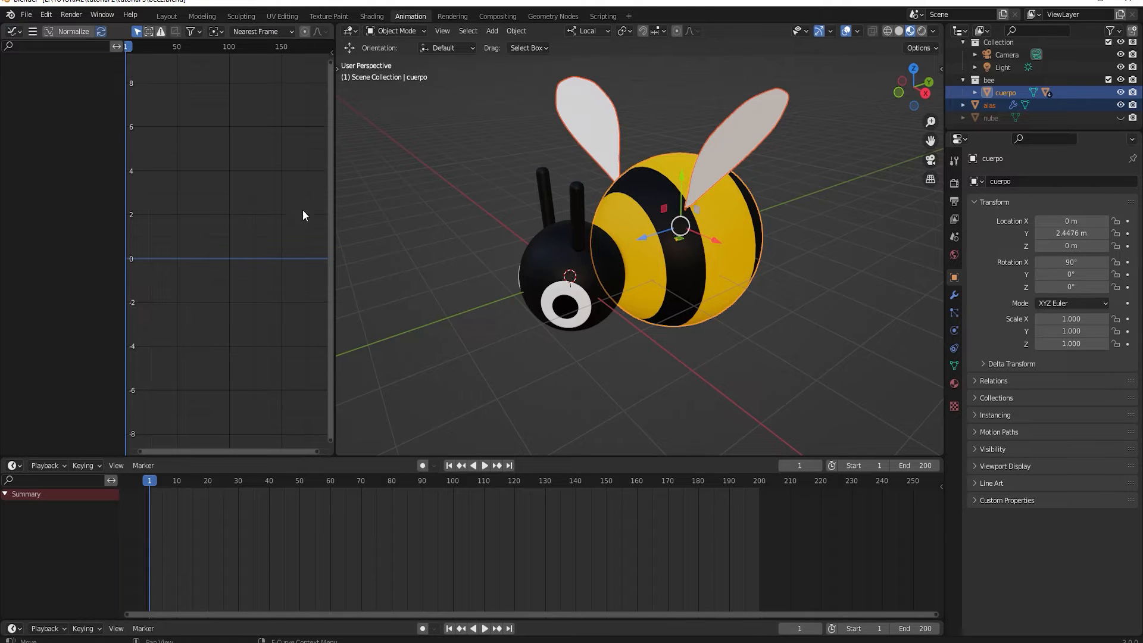
left_click_drag(333, 170, 405, 190)
middle_click_drag(506, 312, 573, 307)
scroll(514, 298, "up", 3)
scroll(514, 297, "down", 2)
left_click(712, 295)
middle_click_drag(727, 344, 794, 287)
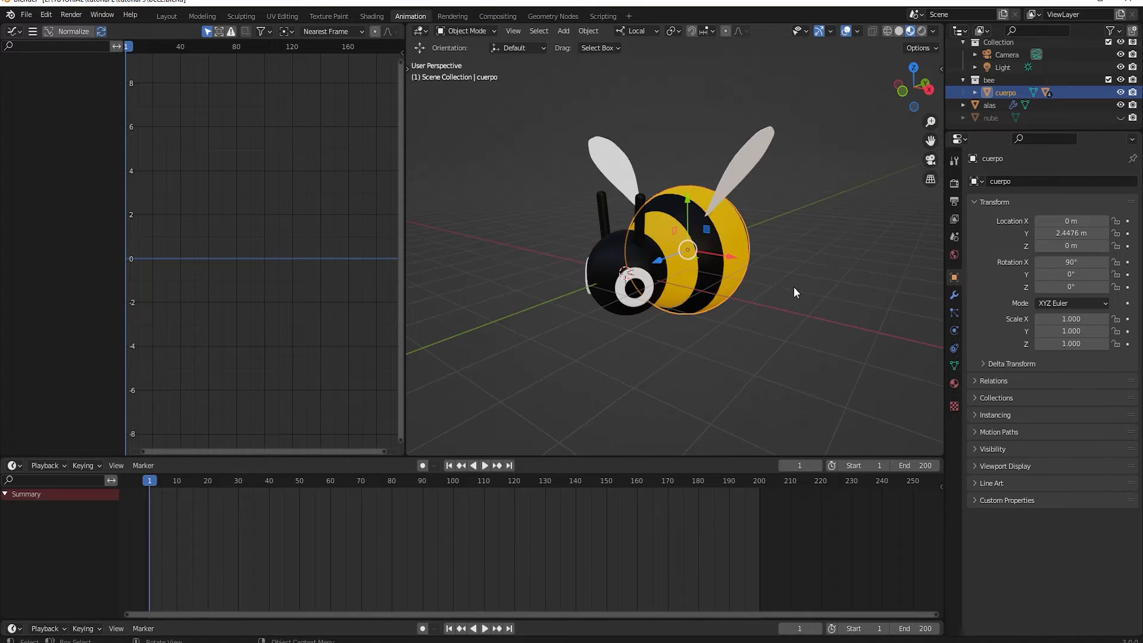
scroll(794, 287, "up", 3)
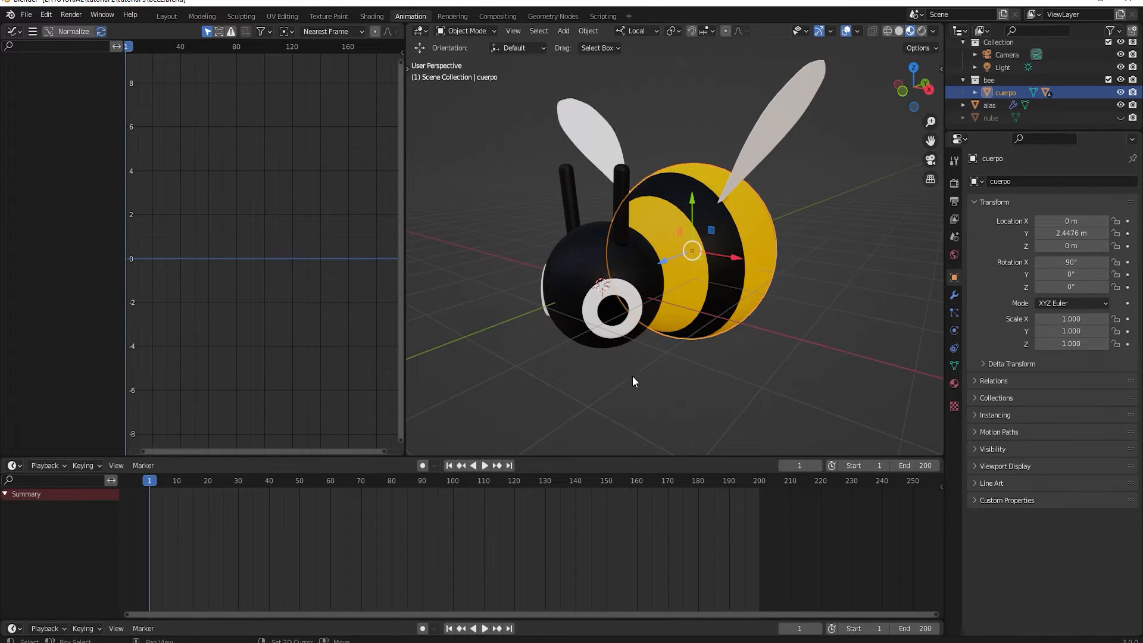
scroll(632, 376, "down", 3)
middle_click_drag(632, 377, 698, 294)
scroll(602, 386, "down", 1)
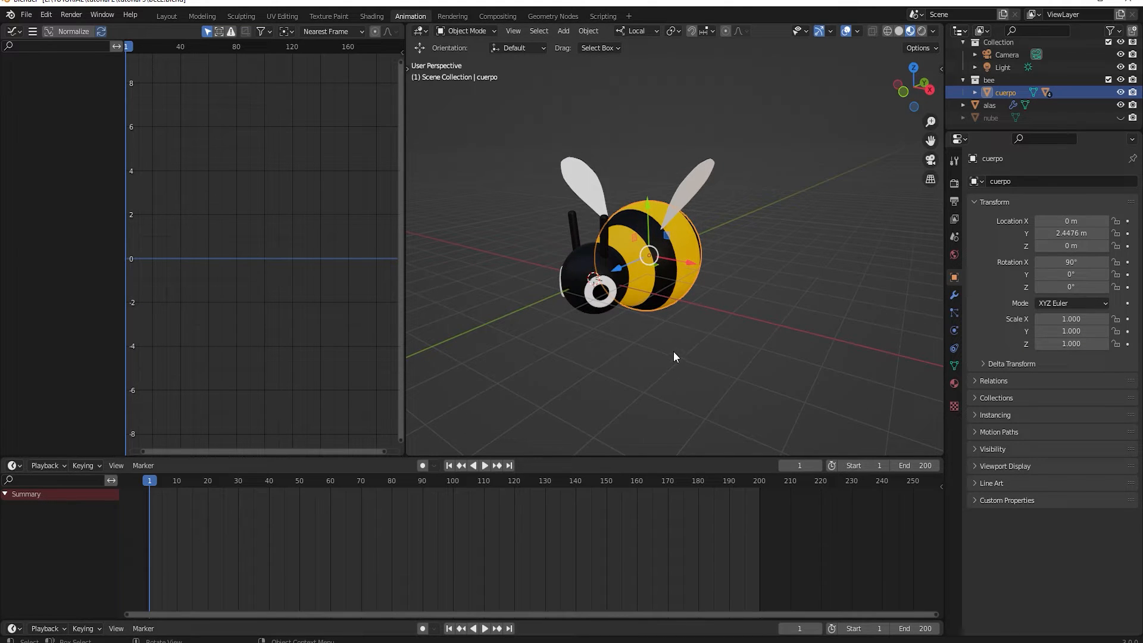
Add a cube-shaped empty at the world origin with nothing else selected
left_click(680, 368)
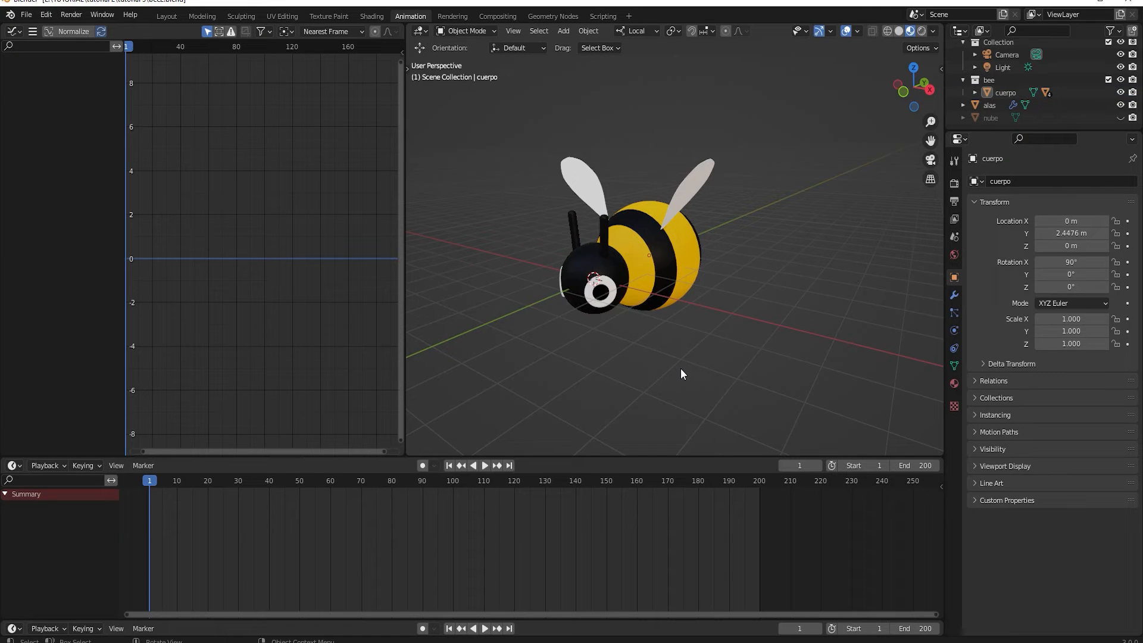
key("shift+a")
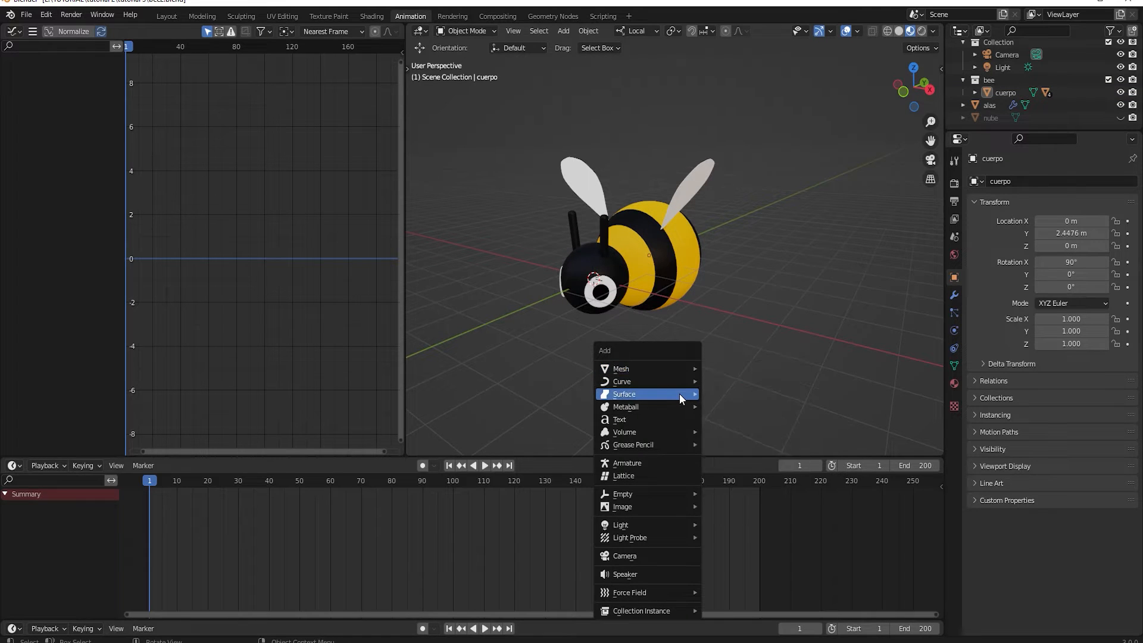
mouse_move(691, 498)
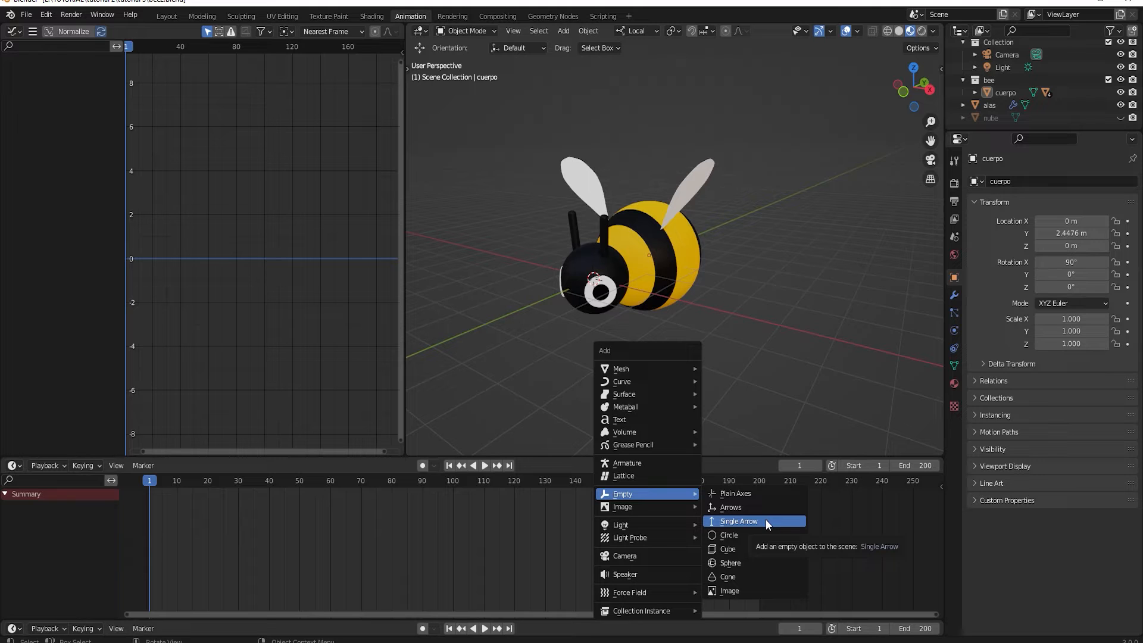
left_click(755, 548)
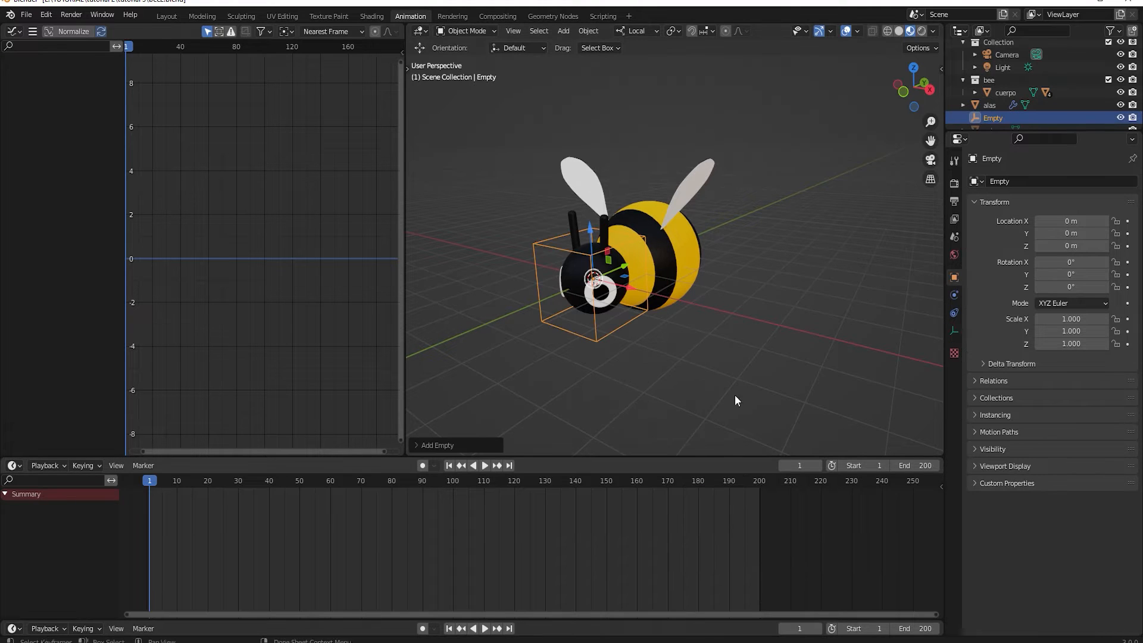
Centre the cube empty around the bee's body at about 2.4 m on Y and scale it uniformly to about 2.29
middle_click_drag(687, 290, 656, 249)
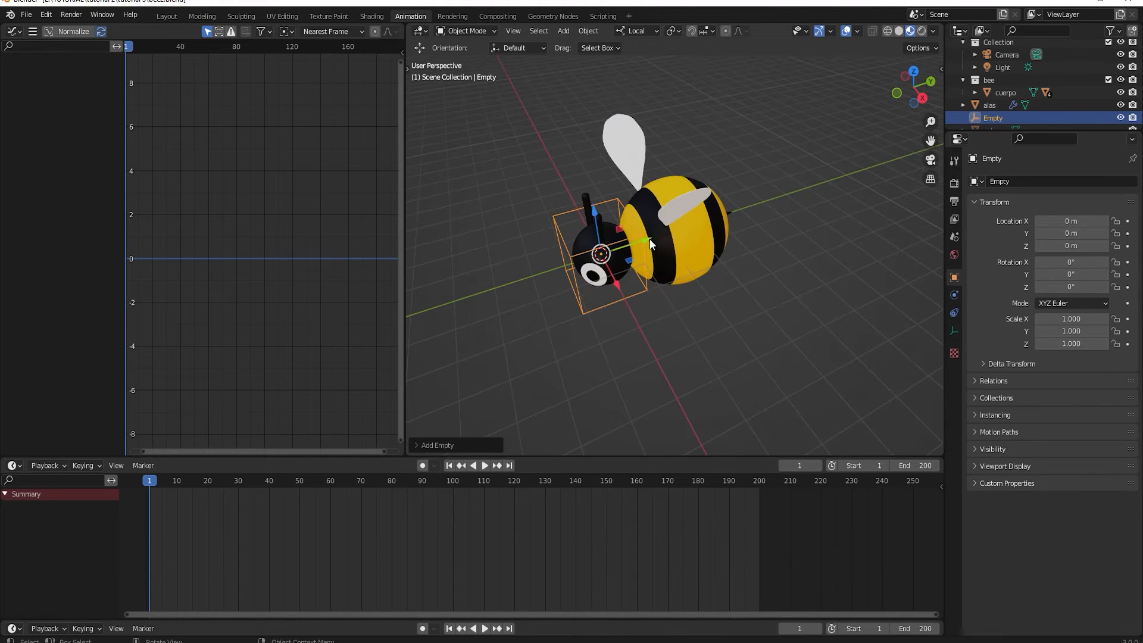
left_click_drag(648, 238, 721, 214)
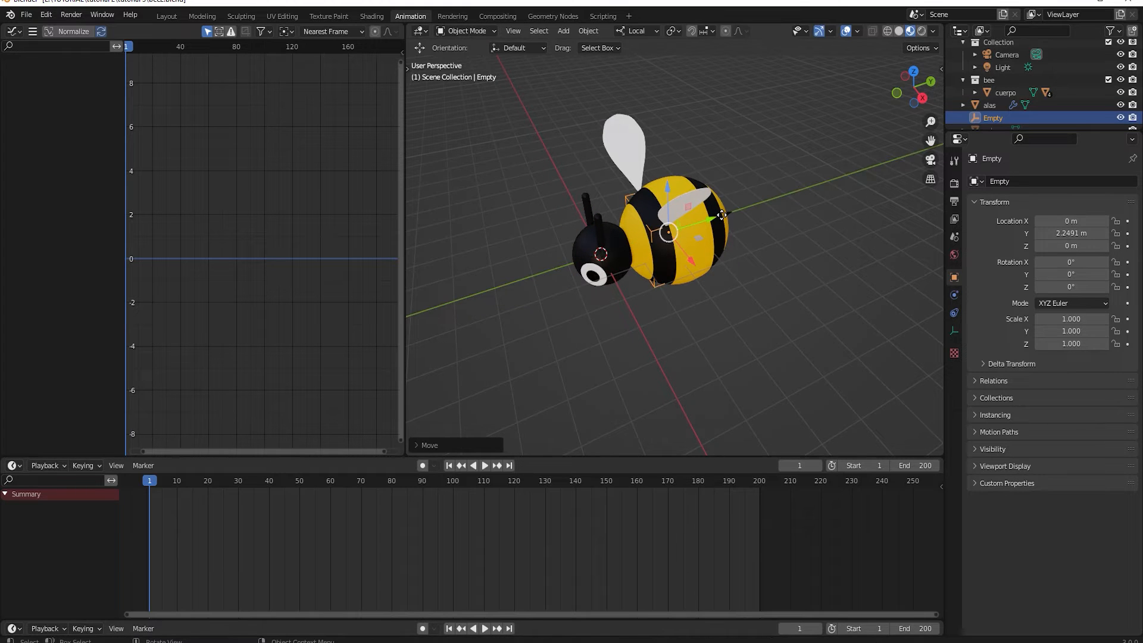
key("KP_7")
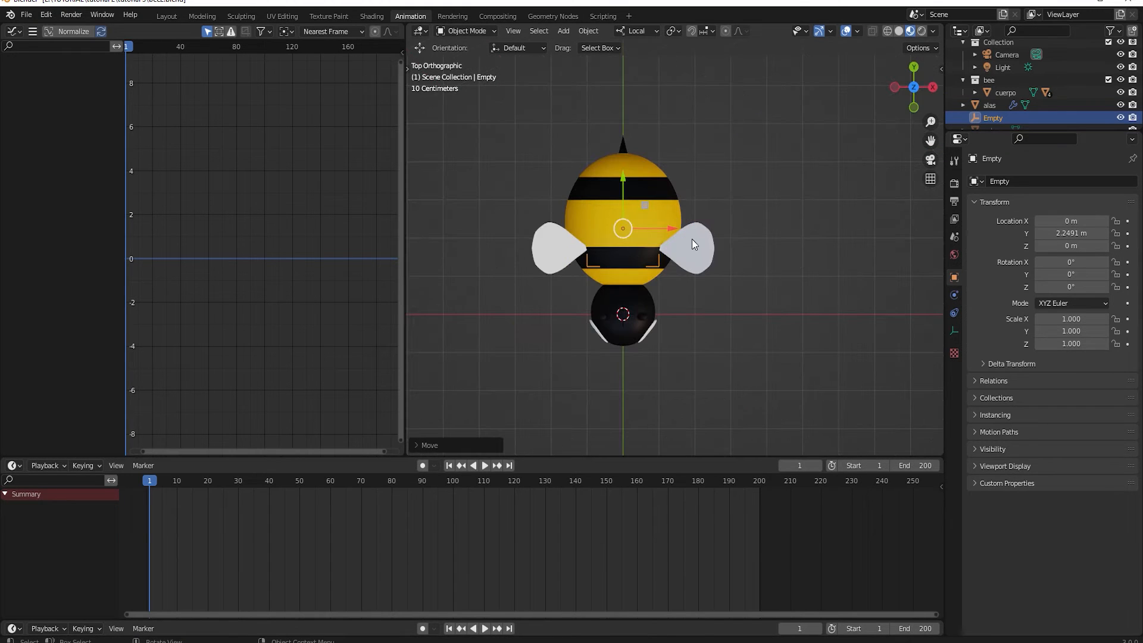
key("s")
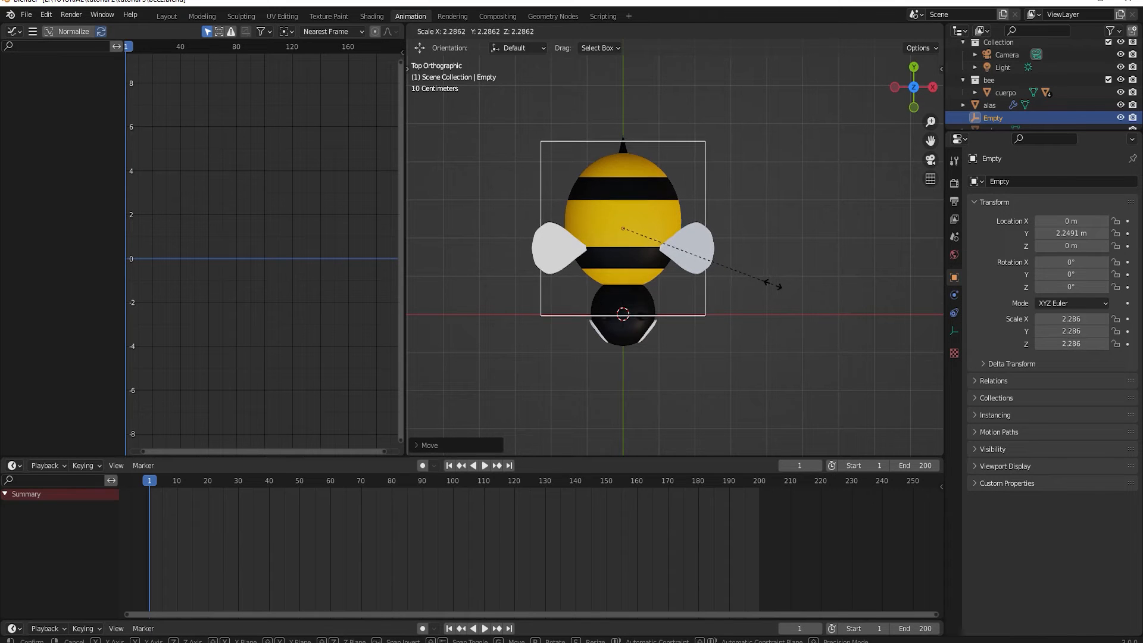
left_click(773, 285)
key("KP_3")
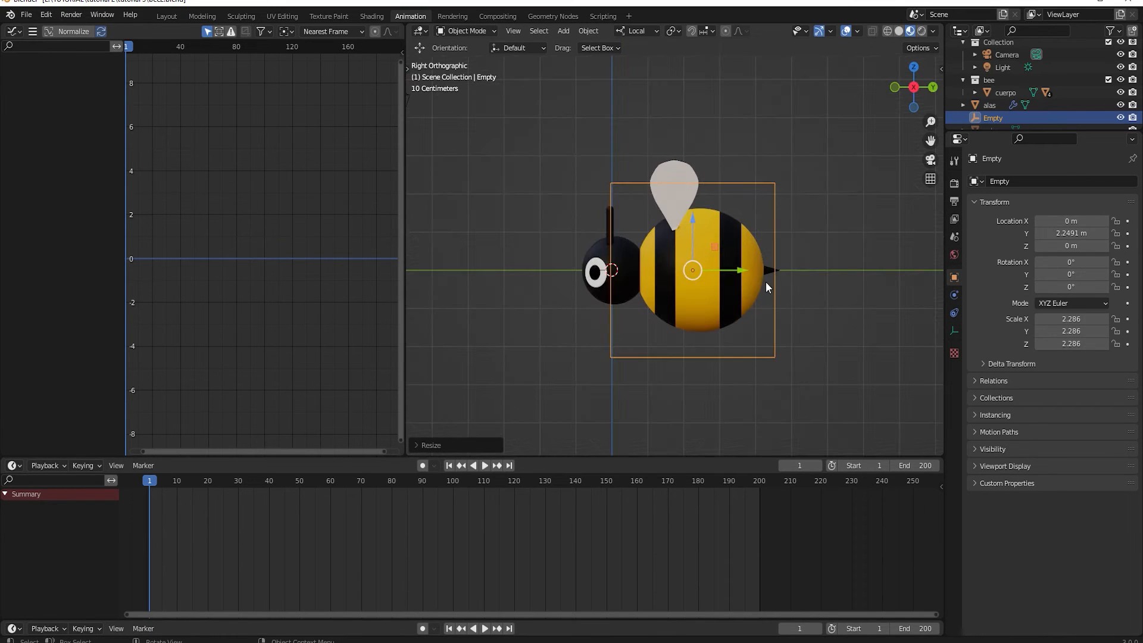
left_click_drag(741, 270, 746, 270)
middle_click_drag(709, 228, 755, 242)
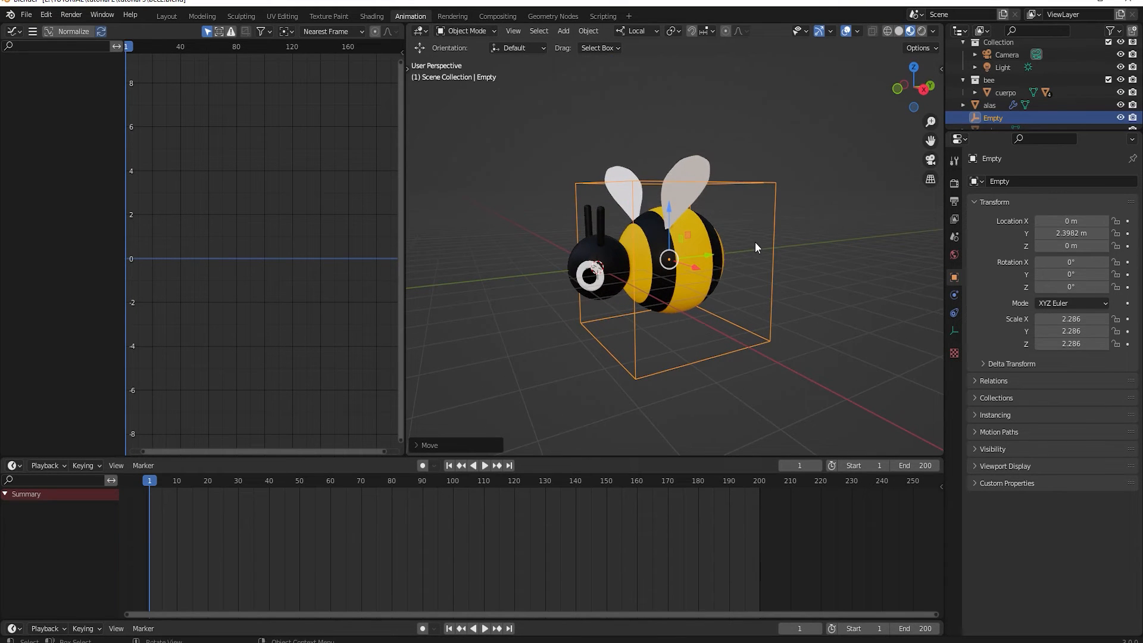
Parent the cuerpo body to the cube empty with the Object option and clear the selection
left_click(698, 291)
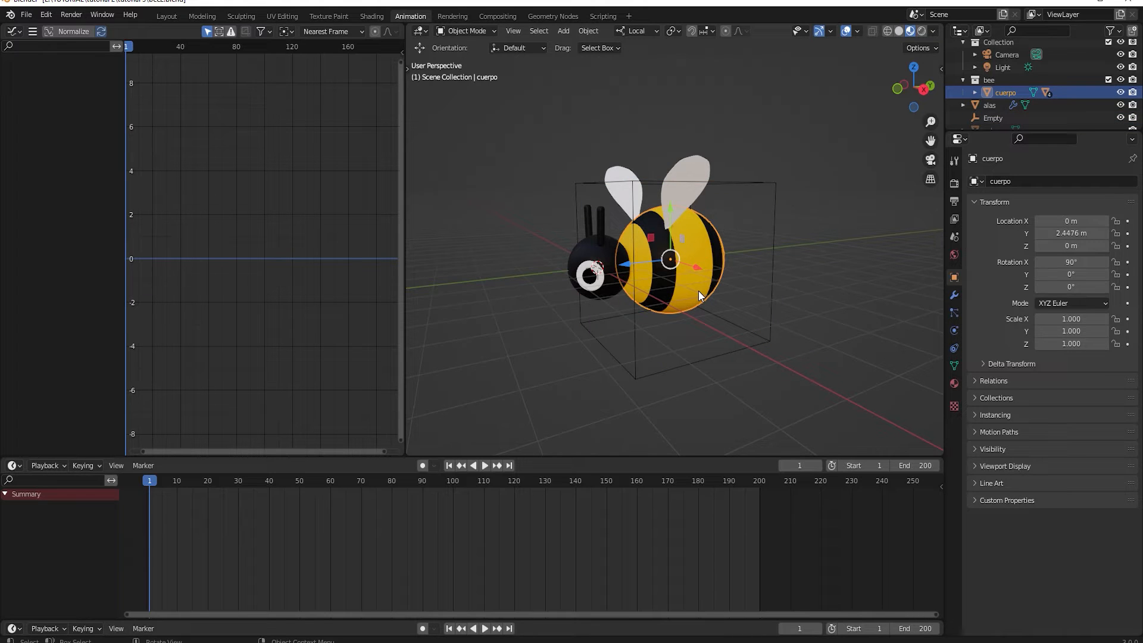
left_click(772, 285, "shift")
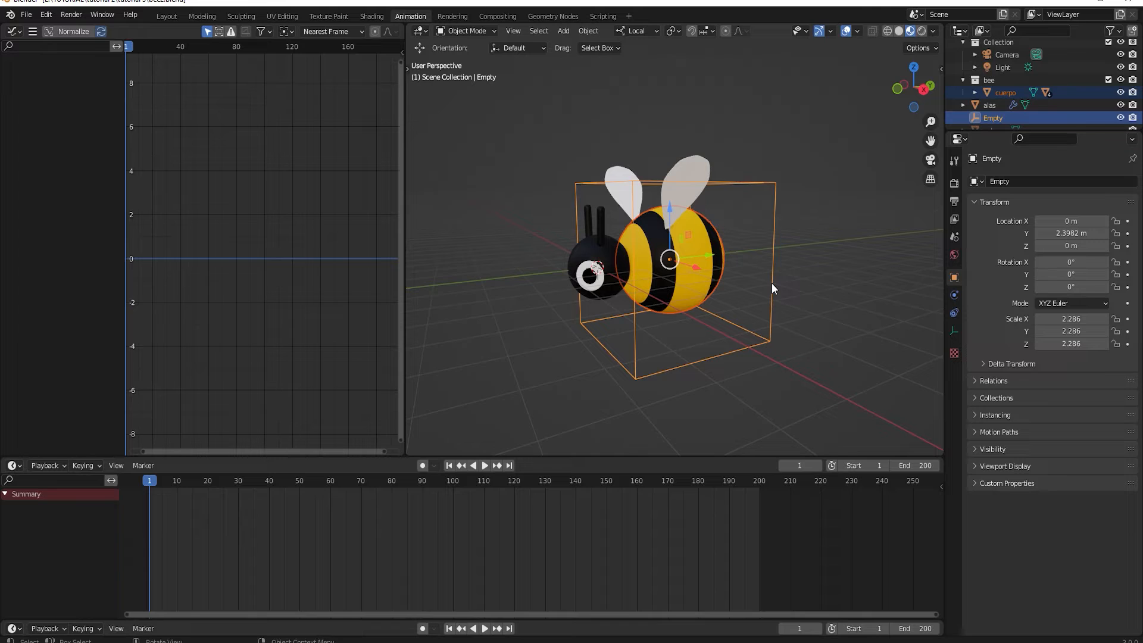
key("ctrl+p")
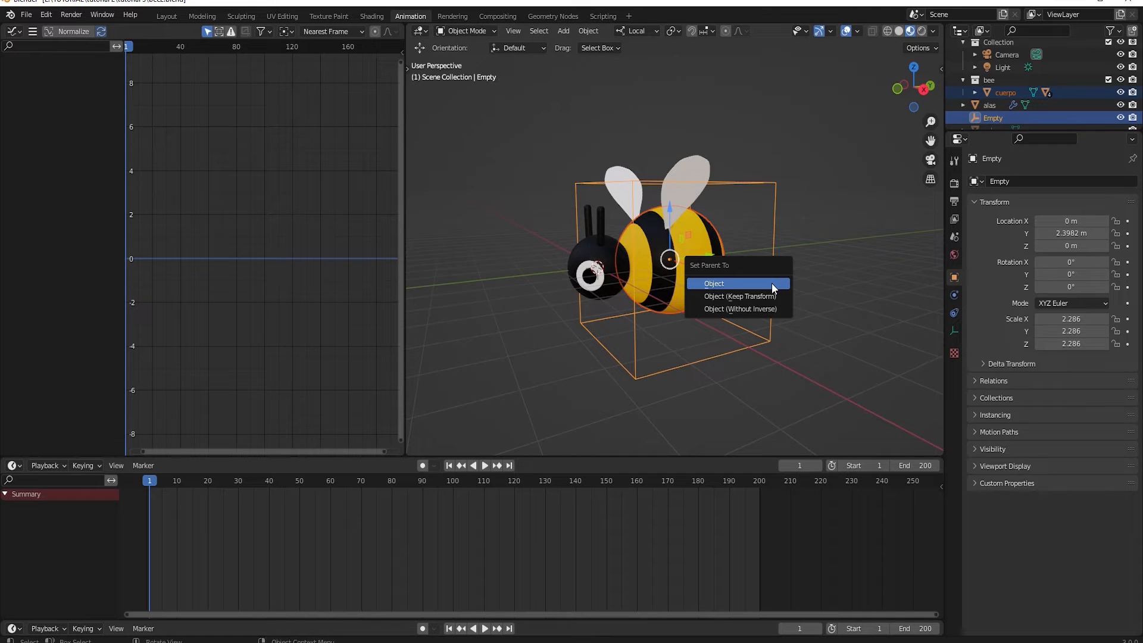
left_click(772, 284)
left_click(800, 235)
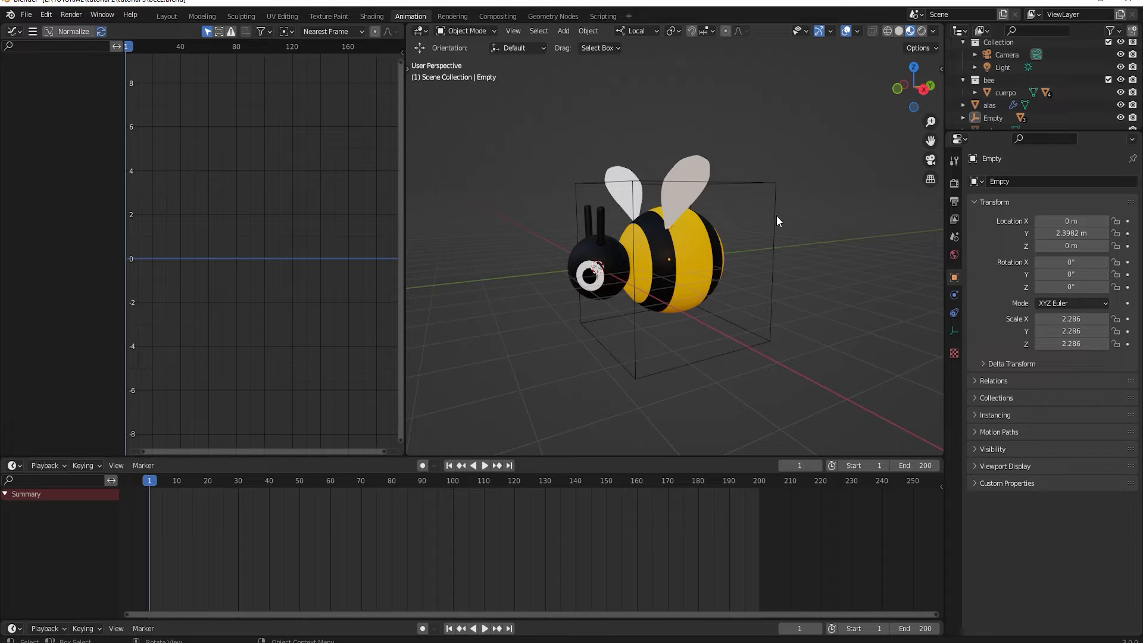
Test the empty's control over the bee by raising it along Z, undo the move and deselect it
left_click(776, 215)
left_click_drag(673, 212, 683, 169)
key("ctrl+z")
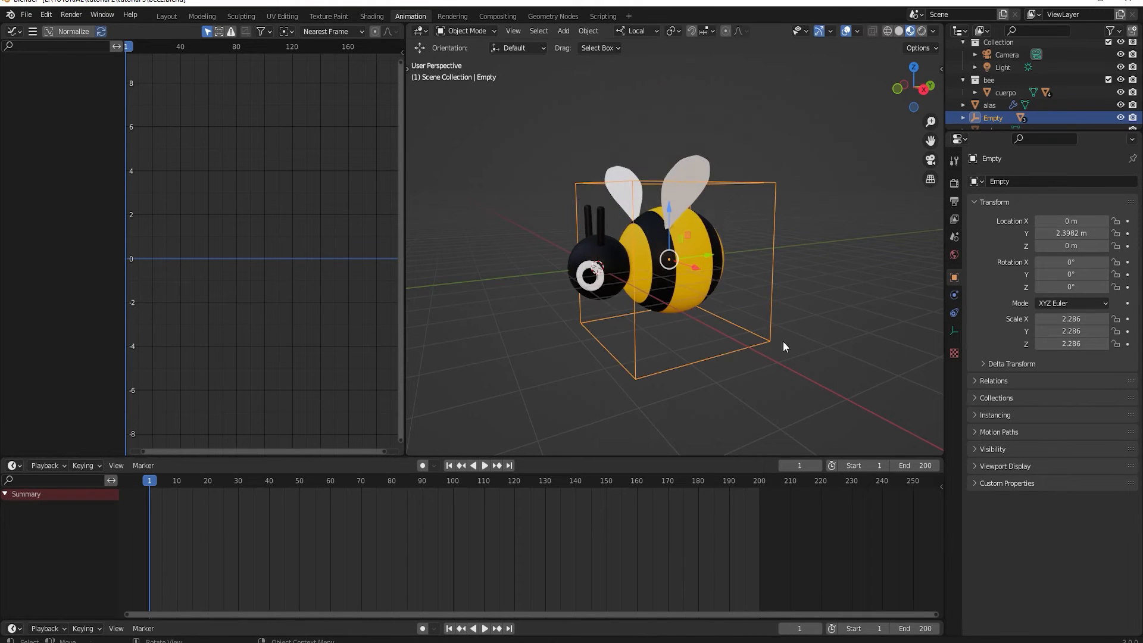
left_click(815, 271)
middle_click_drag(815, 272, 799, 310)
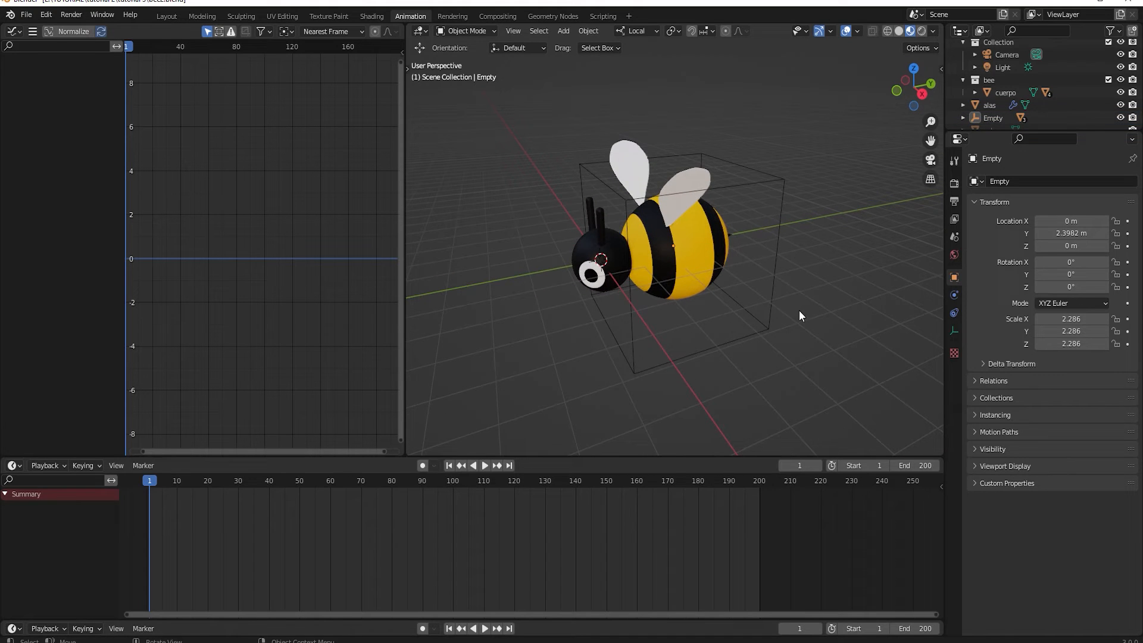
Try auto keying on the cuerpo body, moving it to about Y 4.53 m, Z 1.6 m at frame 1 and Y 2.92 m at frame 5
left_click(709, 255)
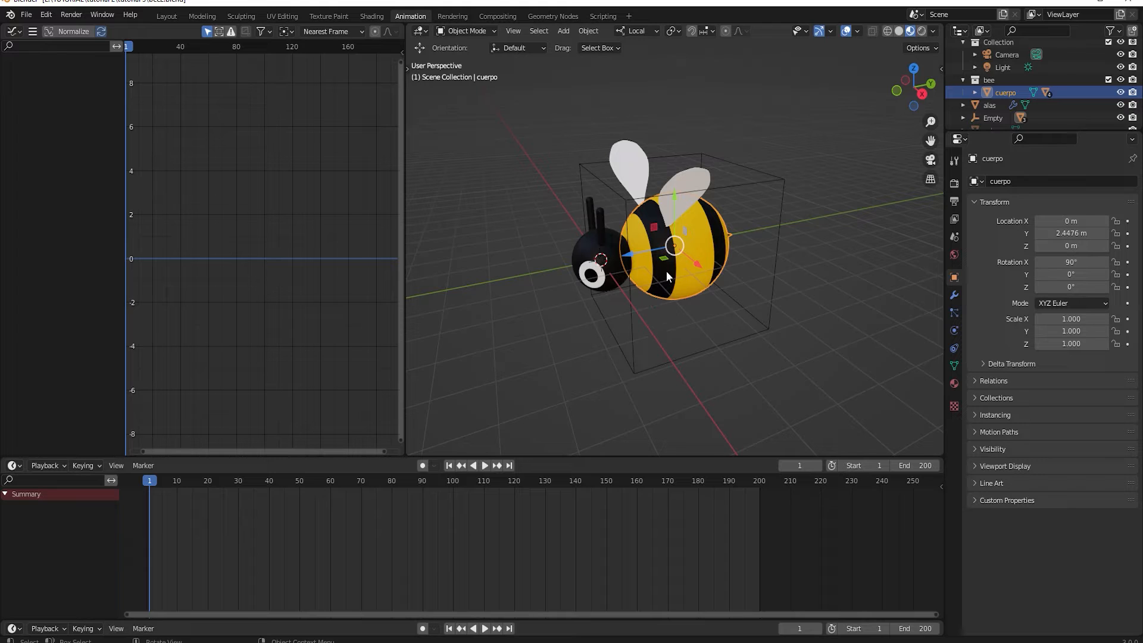
left_click(422, 465)
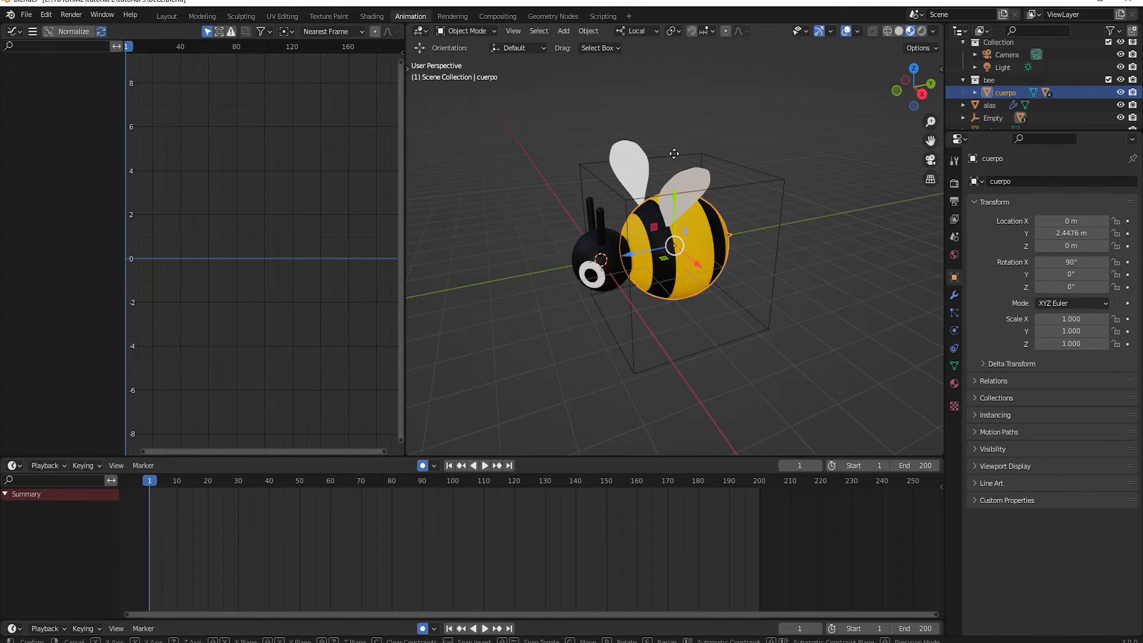
left_click_drag(674, 196, 673, 153)
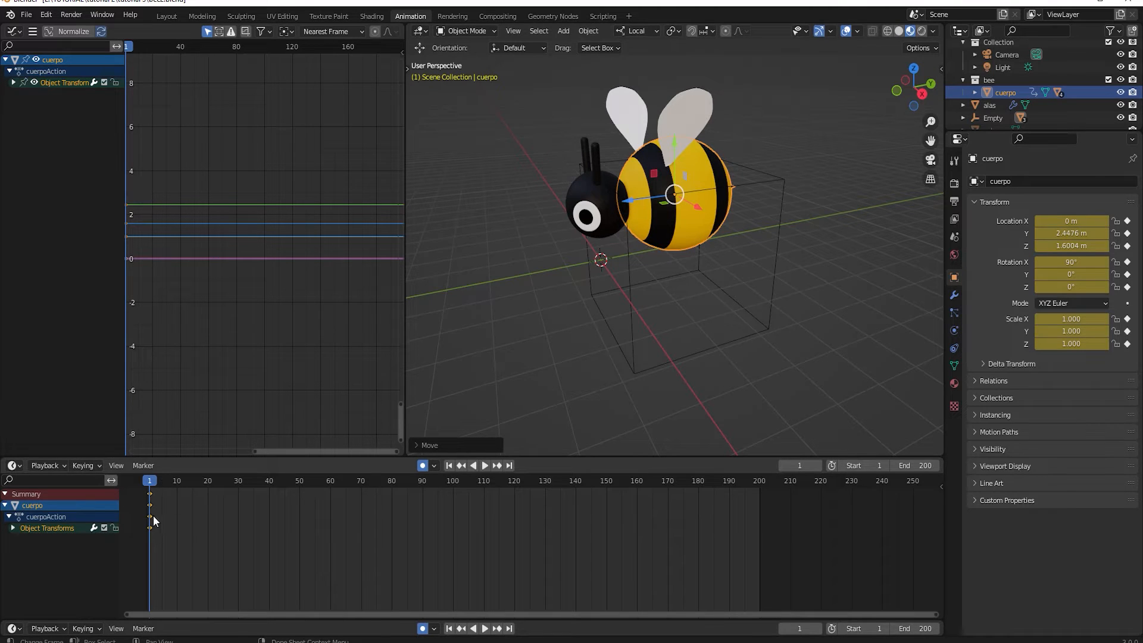
left_click_drag(638, 195, 701, 198)
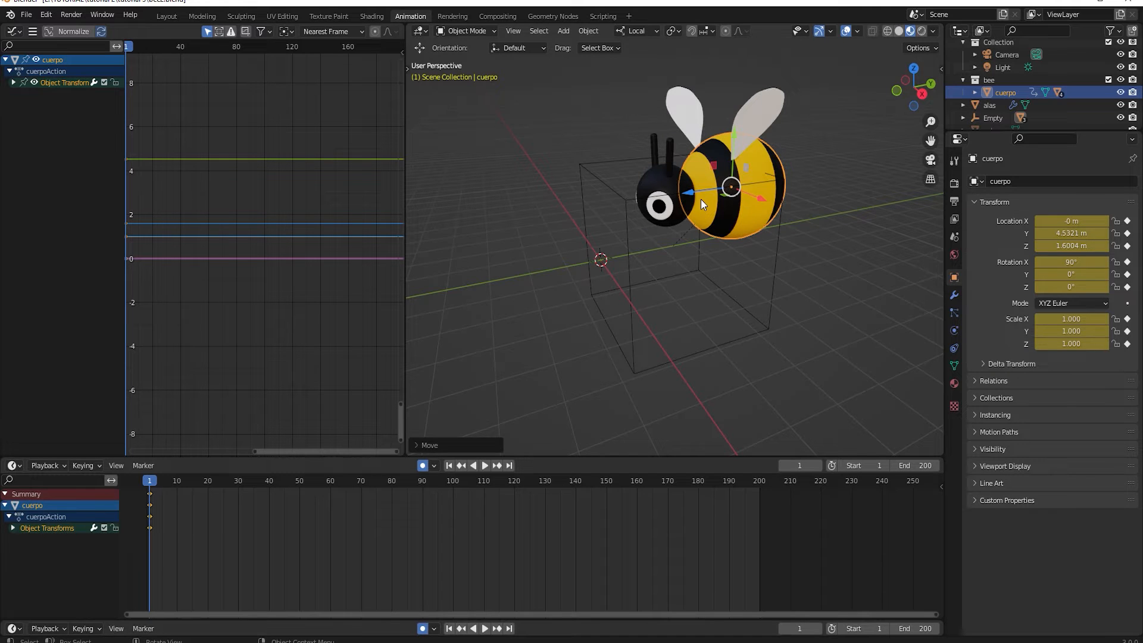
left_click_drag(153, 478, 162, 478)
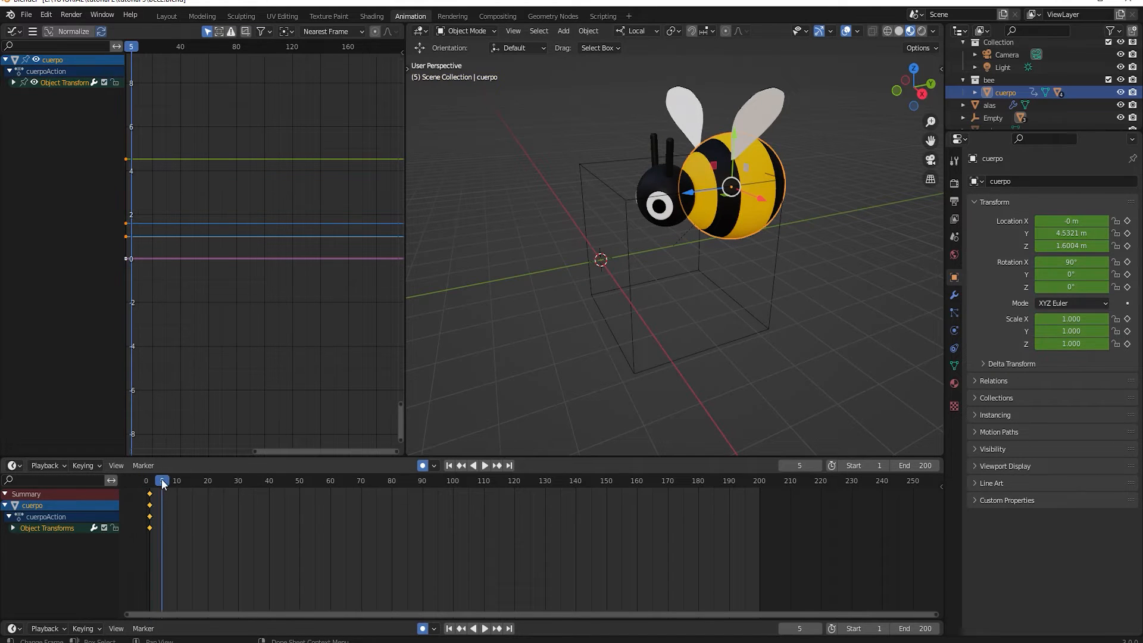
left_click_drag(695, 191, 652, 191)
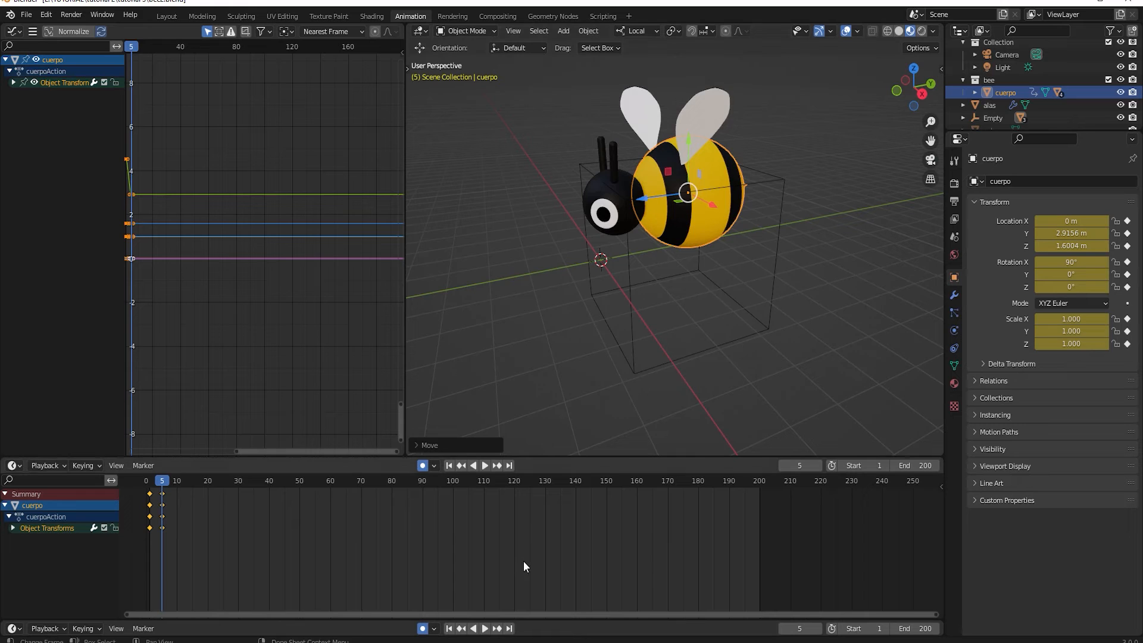
Undo the body's test moves and keyframes back to its original position and turn auto keying off
mouse_move(162, 480)
left_mouse_down()
mouse_move(147, 483)
mouse_move(173, 482)
mouse_move(149, 480)
mouse_move(160, 479)
left_mouse_up()
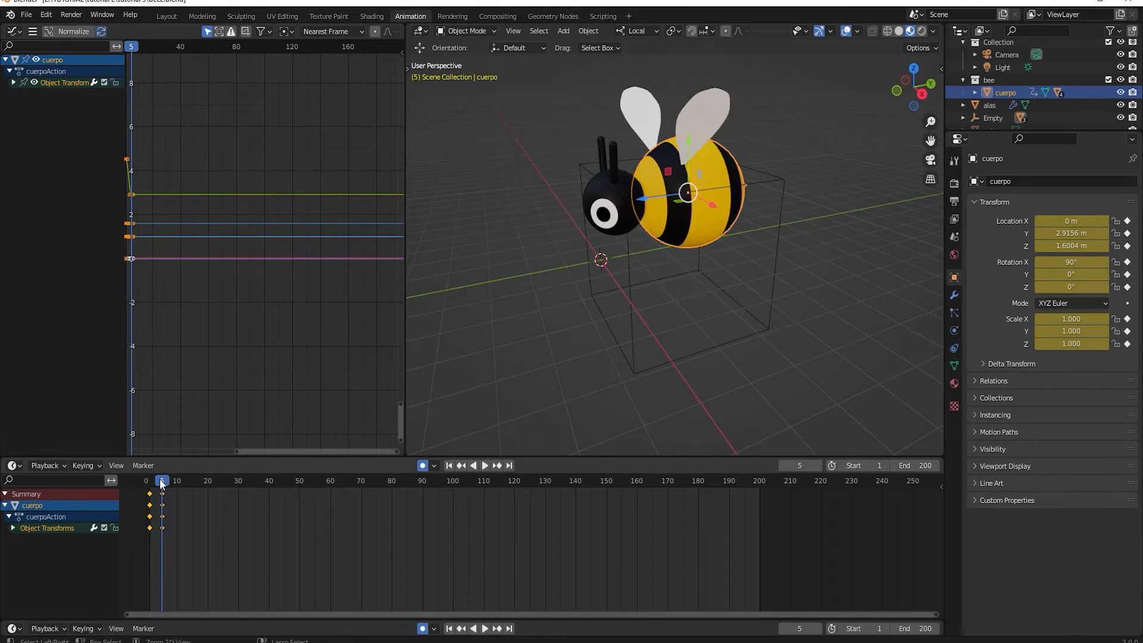
key("ctrl+z")
key("shift+Left")
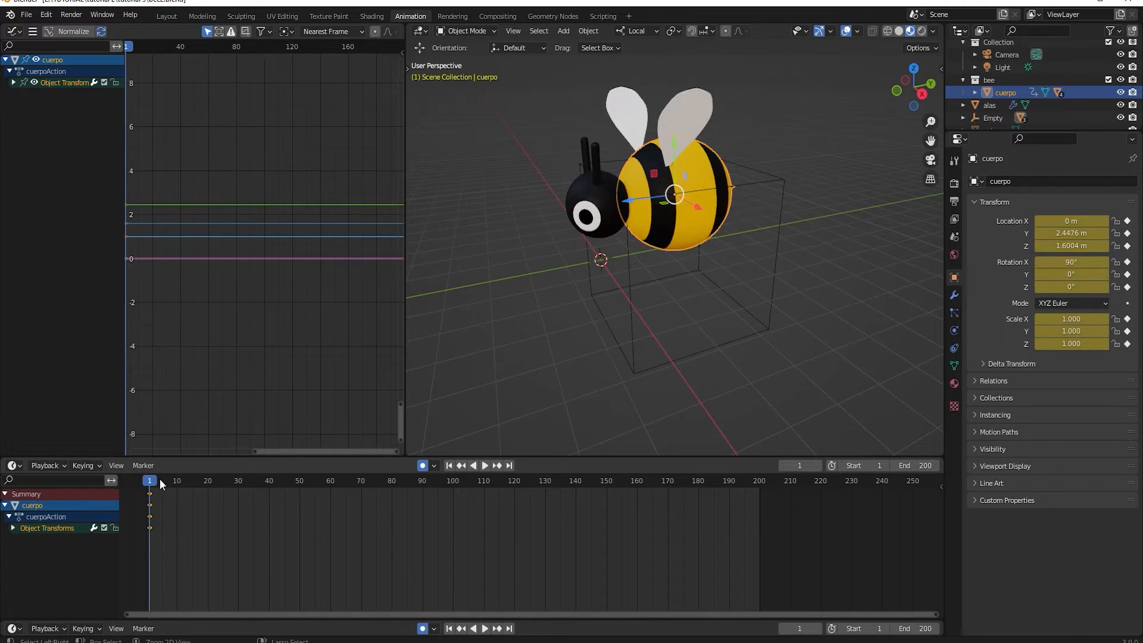
key("ctrl+z")
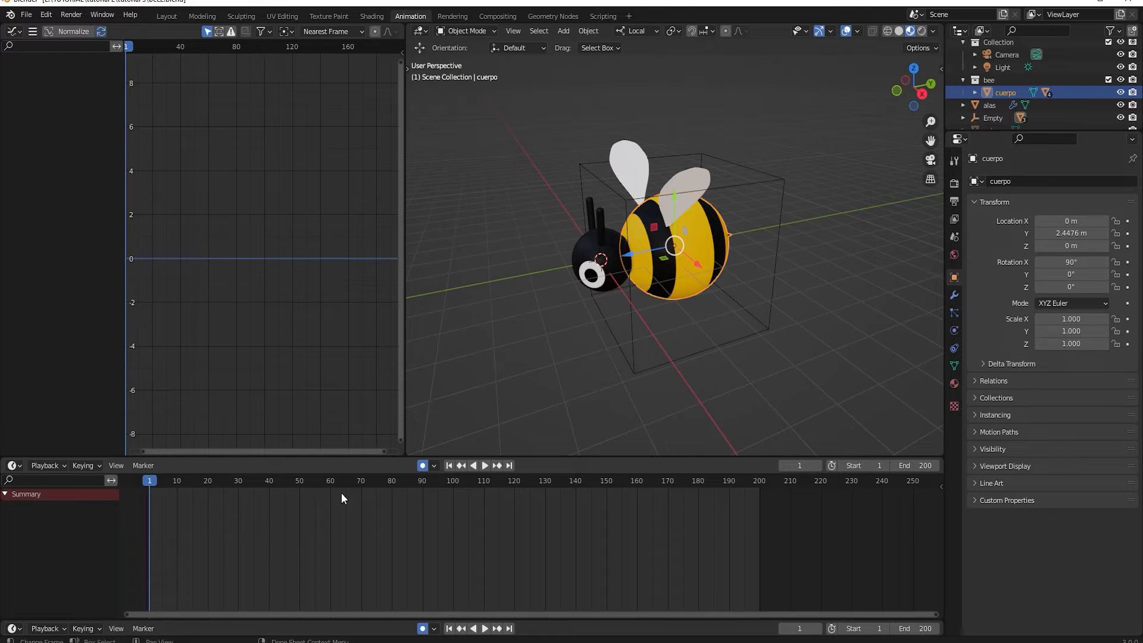
left_click(422, 466)
middle_click_drag(584, 361, 630, 278)
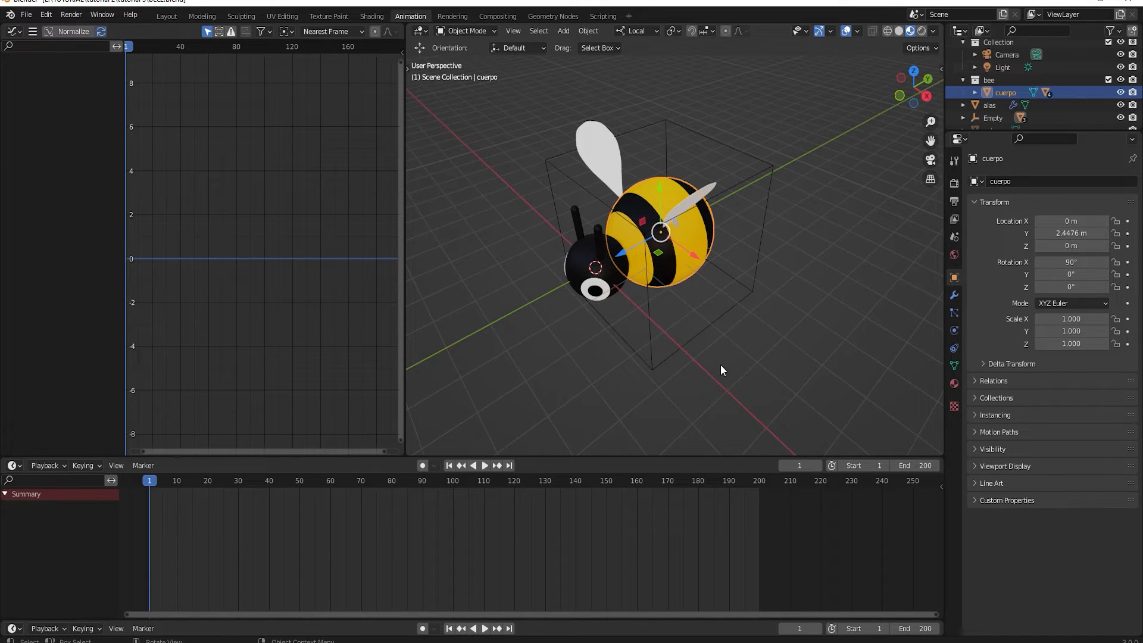
middle_click_drag(733, 335, 695, 322)
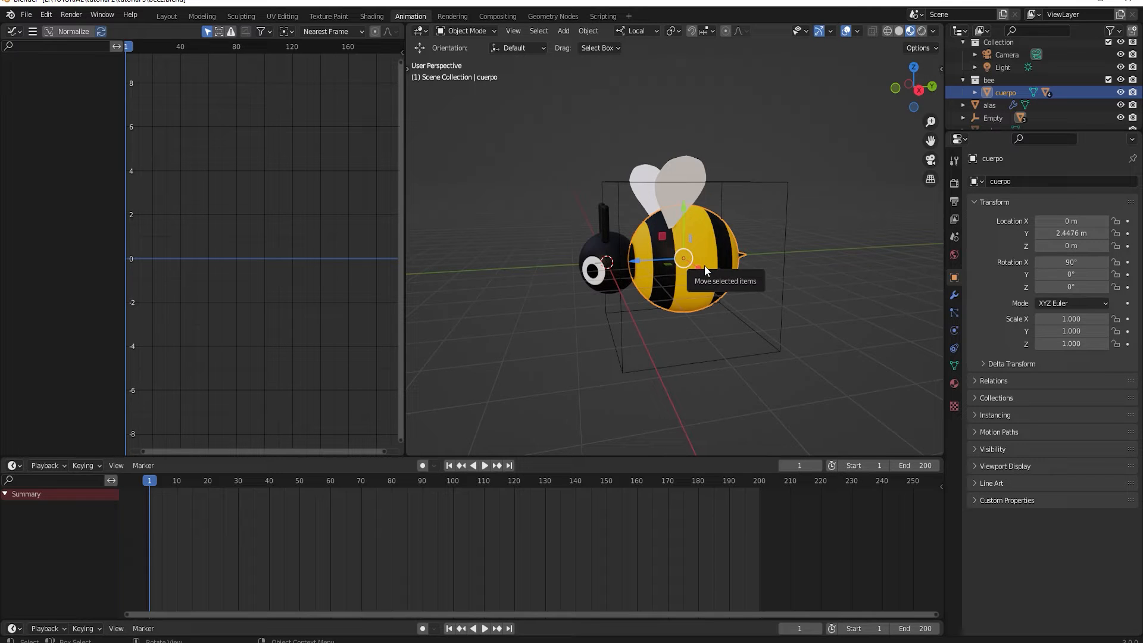
key("i")
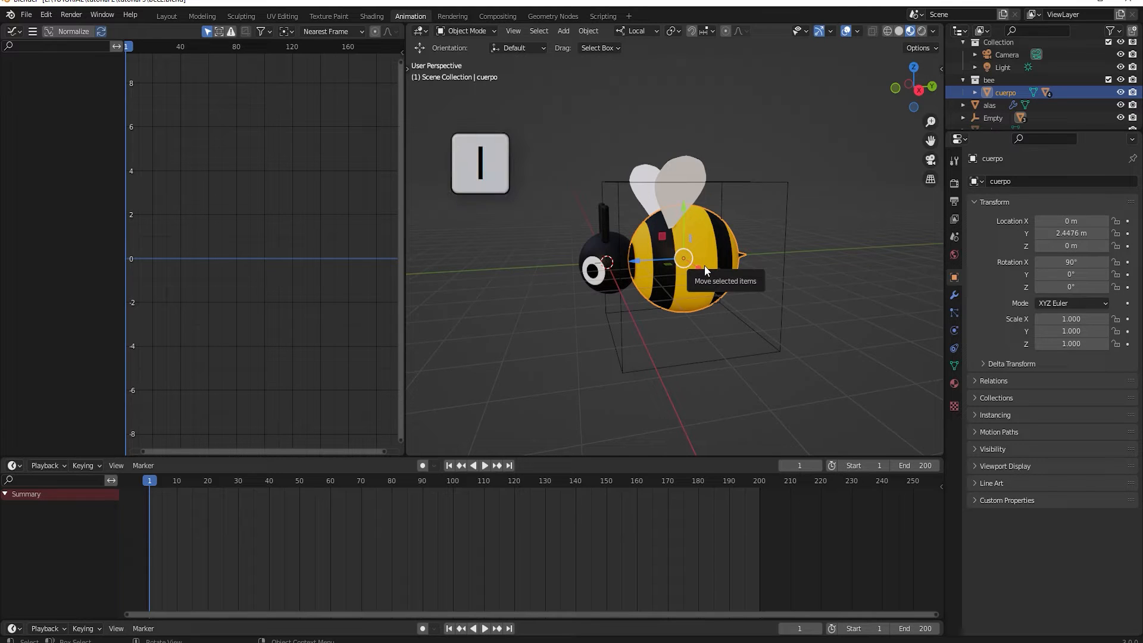
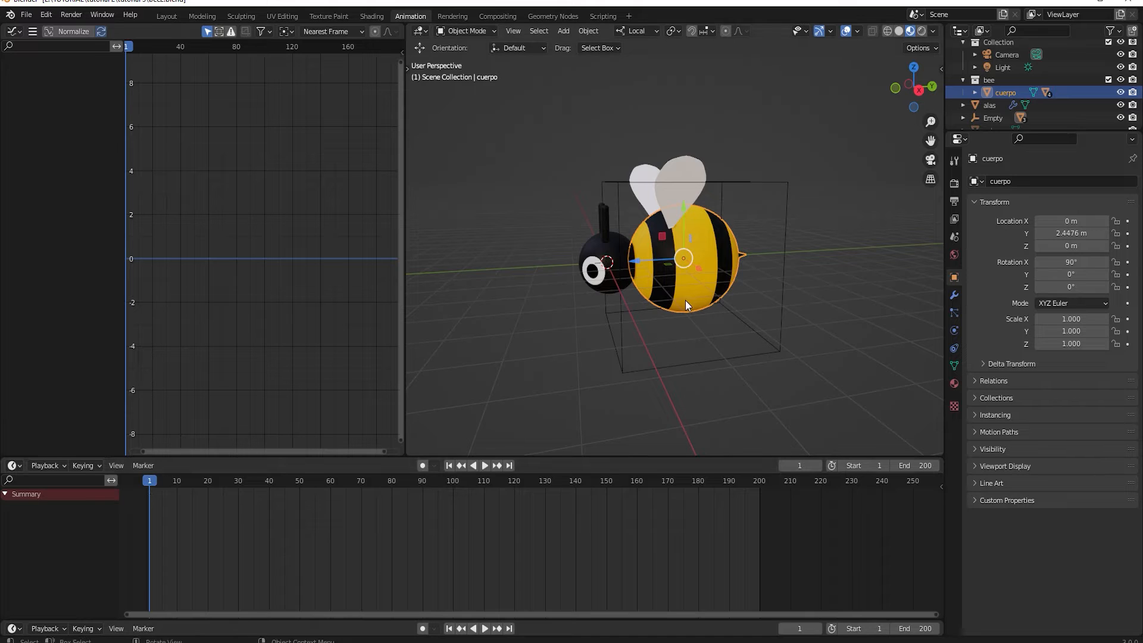
middle_click_drag(685, 300, 695, 306)
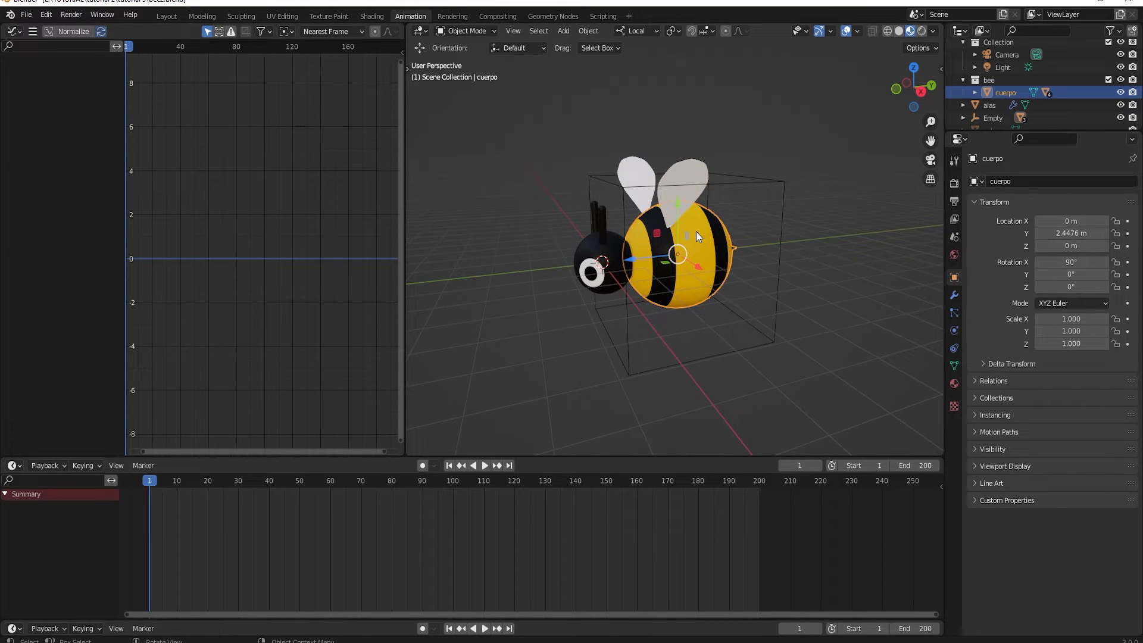
Insert a Location & Rotation keyframe for the cuerpo body at frame 1
key("i")
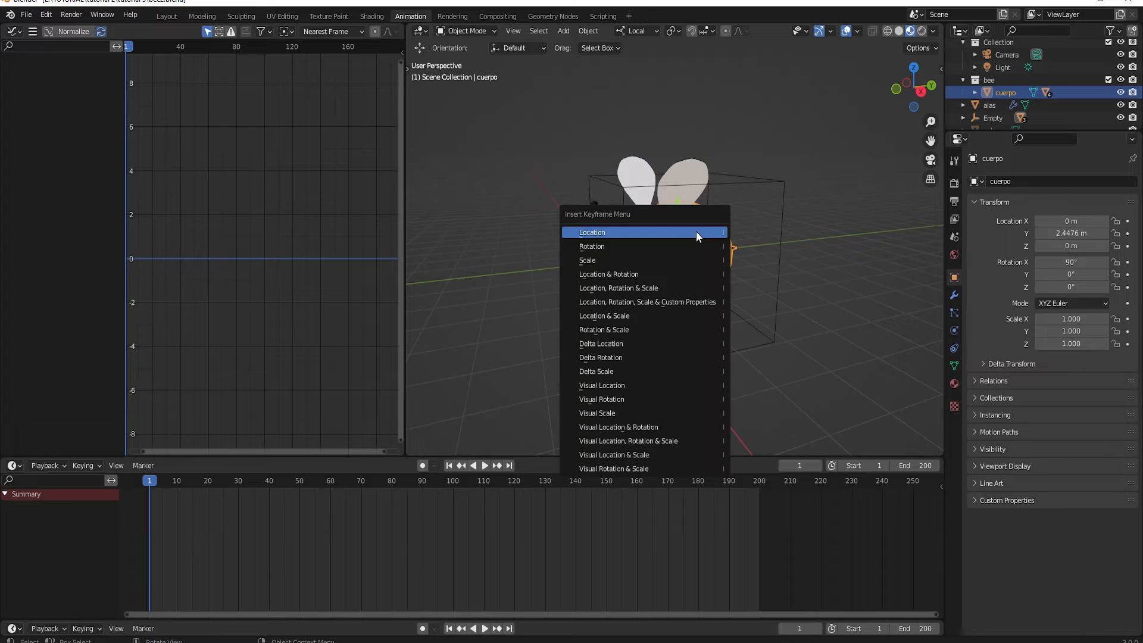
left_click(688, 280)
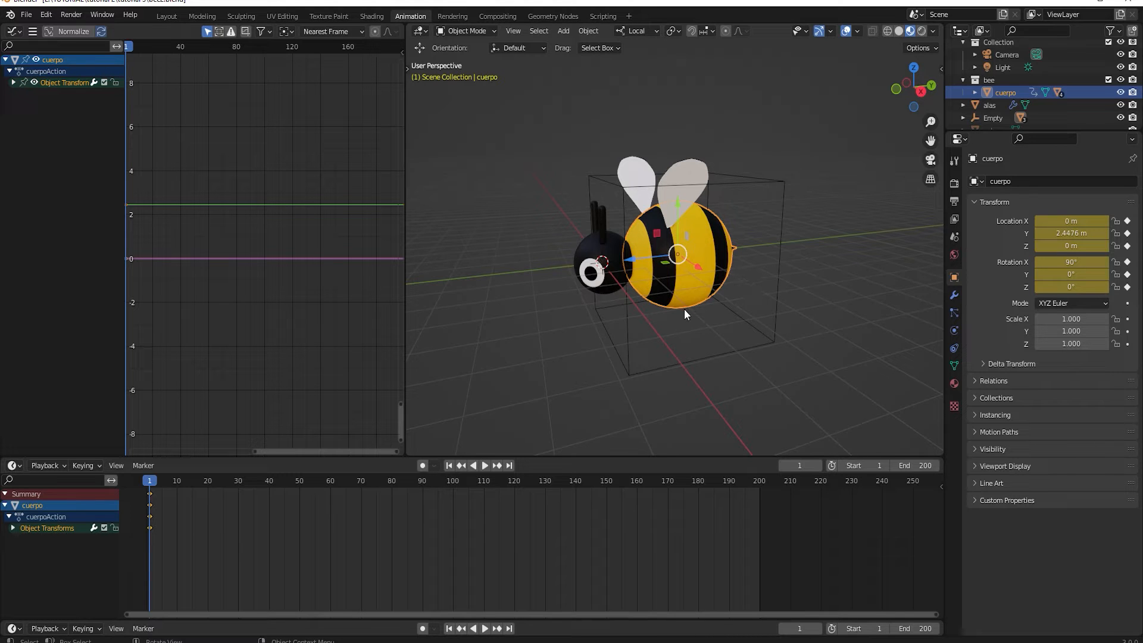
middle_click_drag(684, 309, 632, 316)
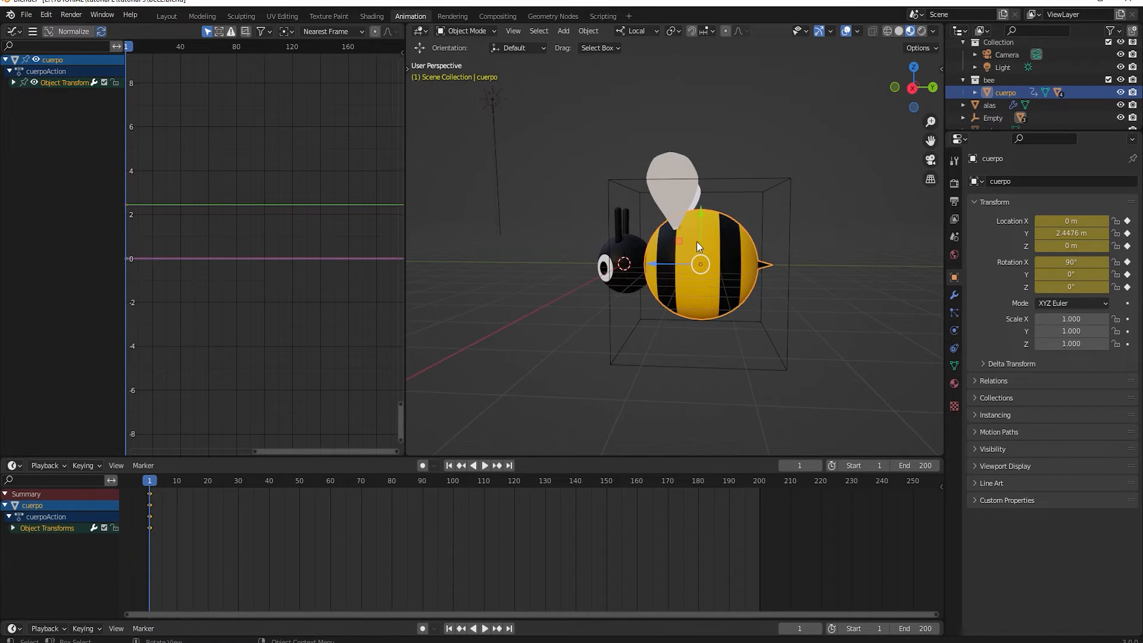
middle_click_drag(702, 245, 656, 322)
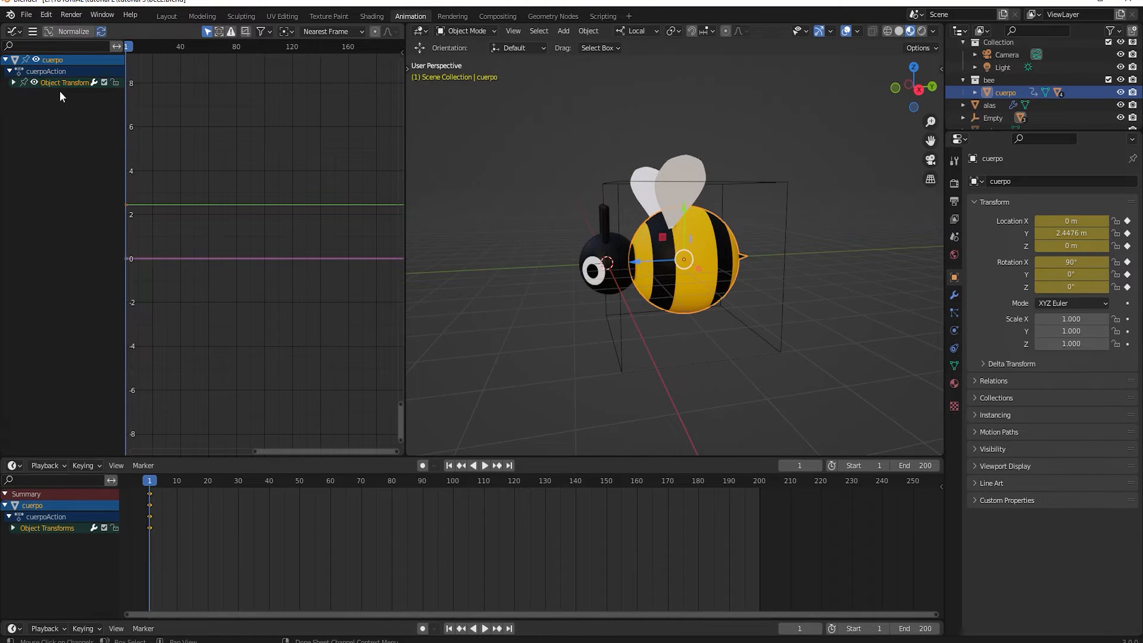
Expand the body's Object Transforms channels in the Graph Editor, select the X Location curve and show its F-curve properties
left_click(14, 83)
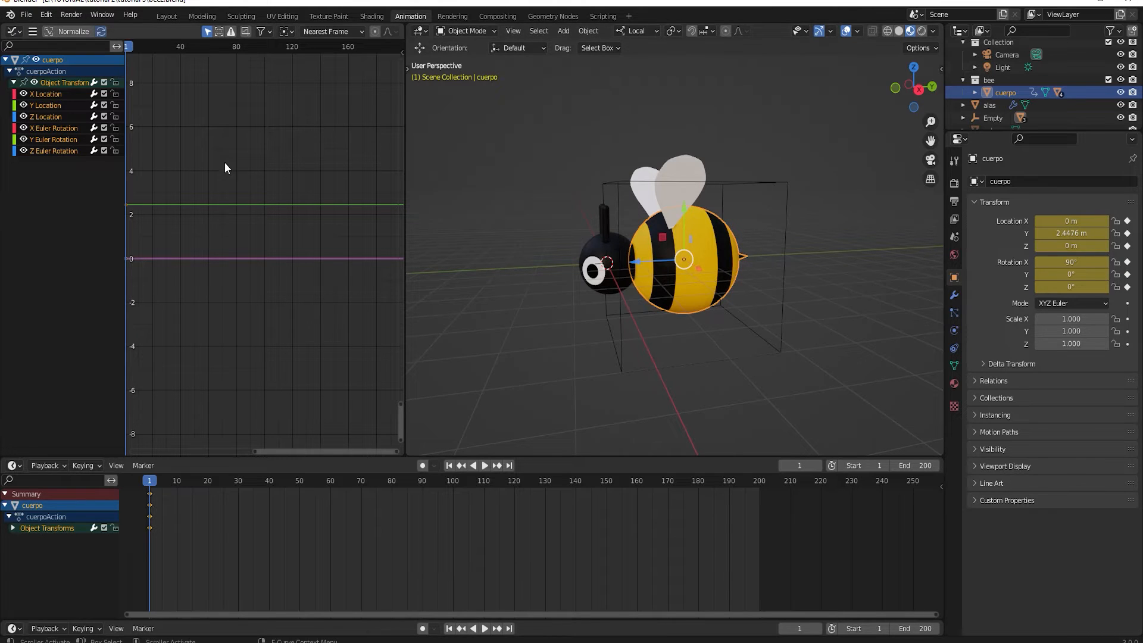
left_click(53, 96)
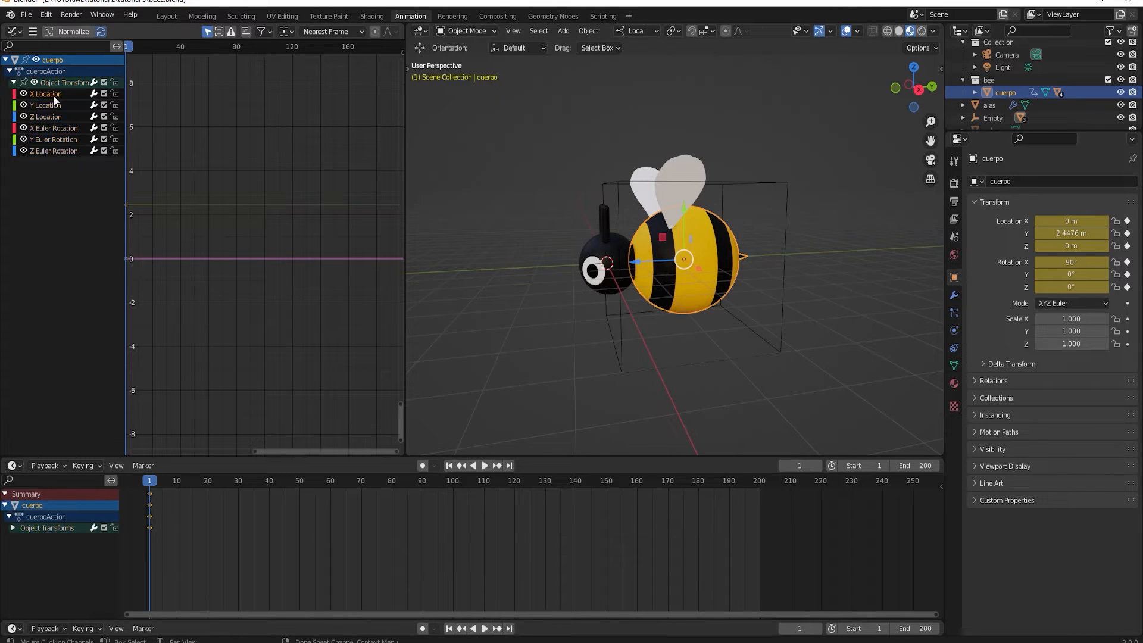
middle_click_drag(616, 313, 656, 326)
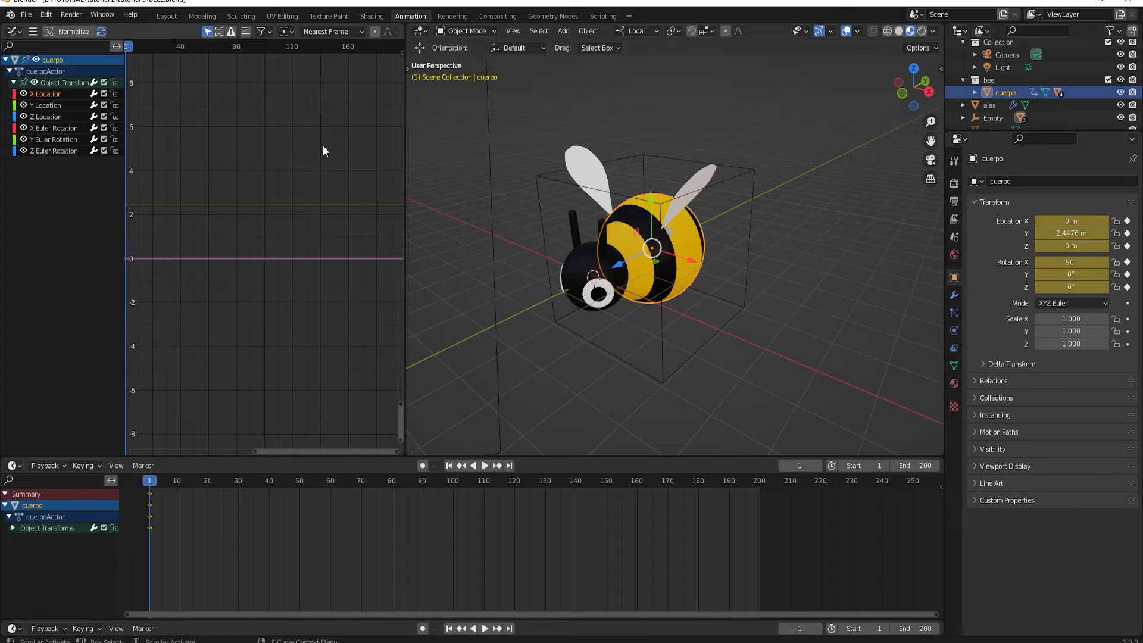
key("n")
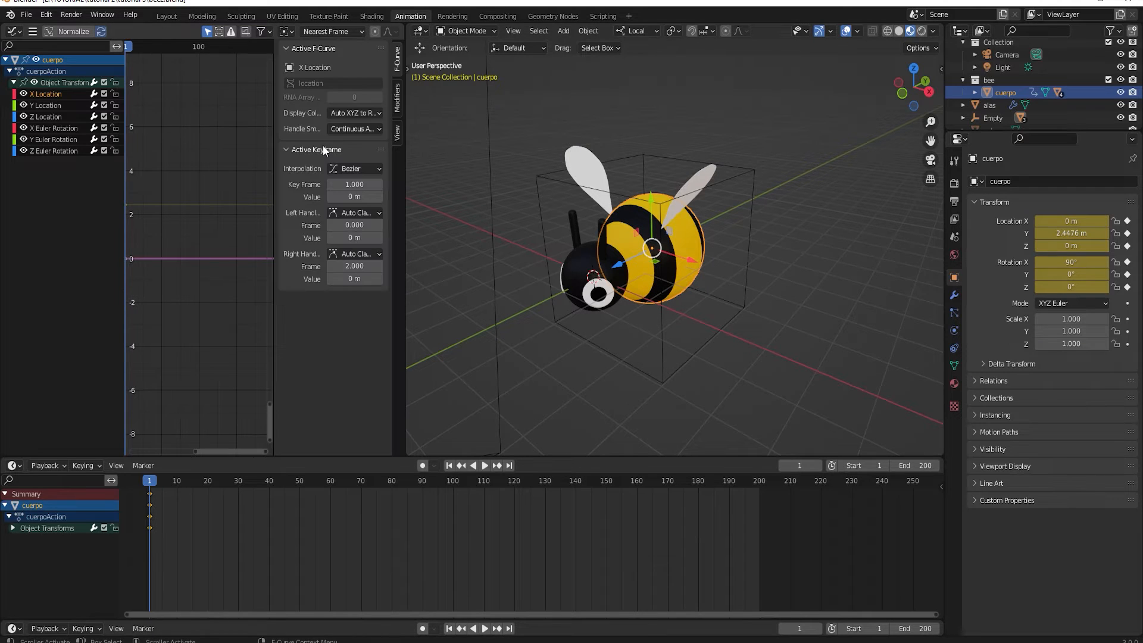
Add a Noise modifier to the X Location curve of cuerpo and widen the Graph Editor
left_click(398, 98)
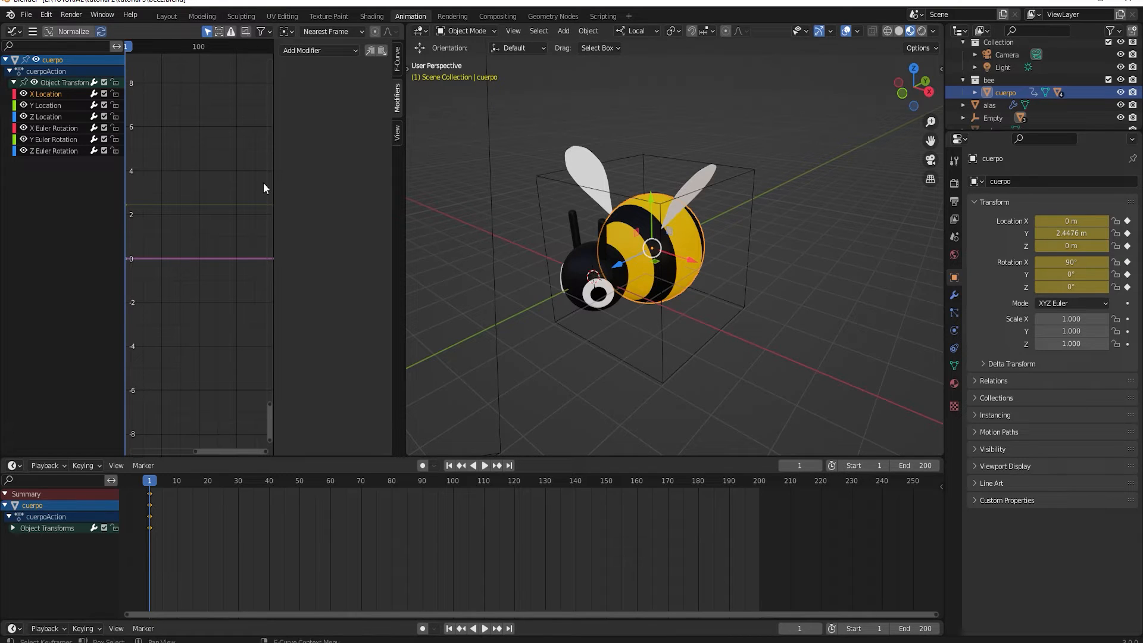
left_click(318, 51)
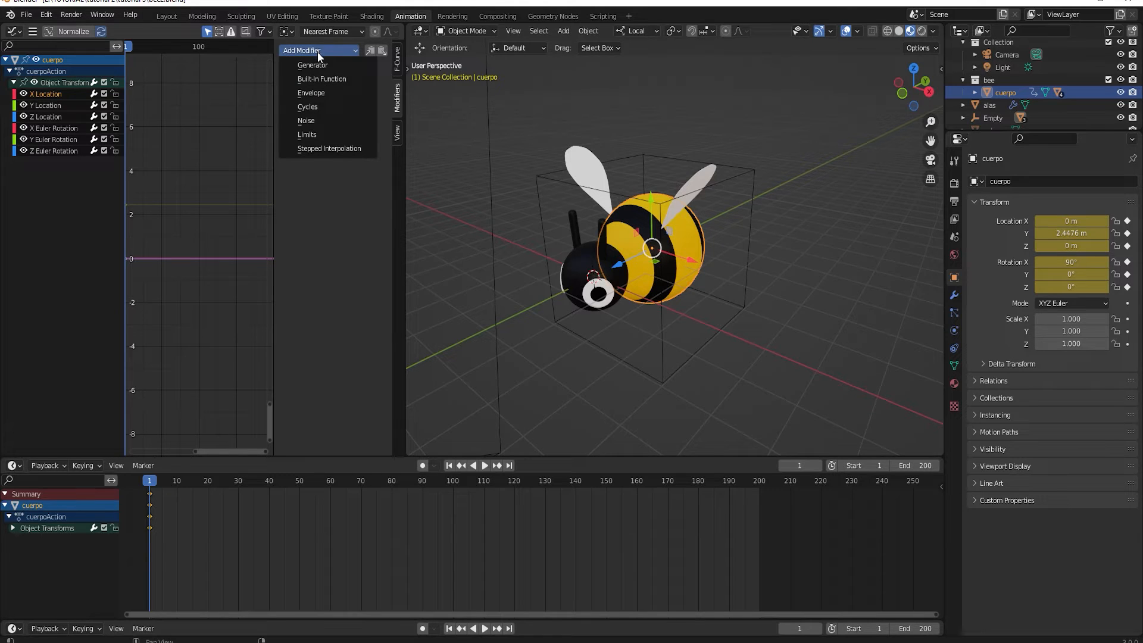
left_click(313, 121)
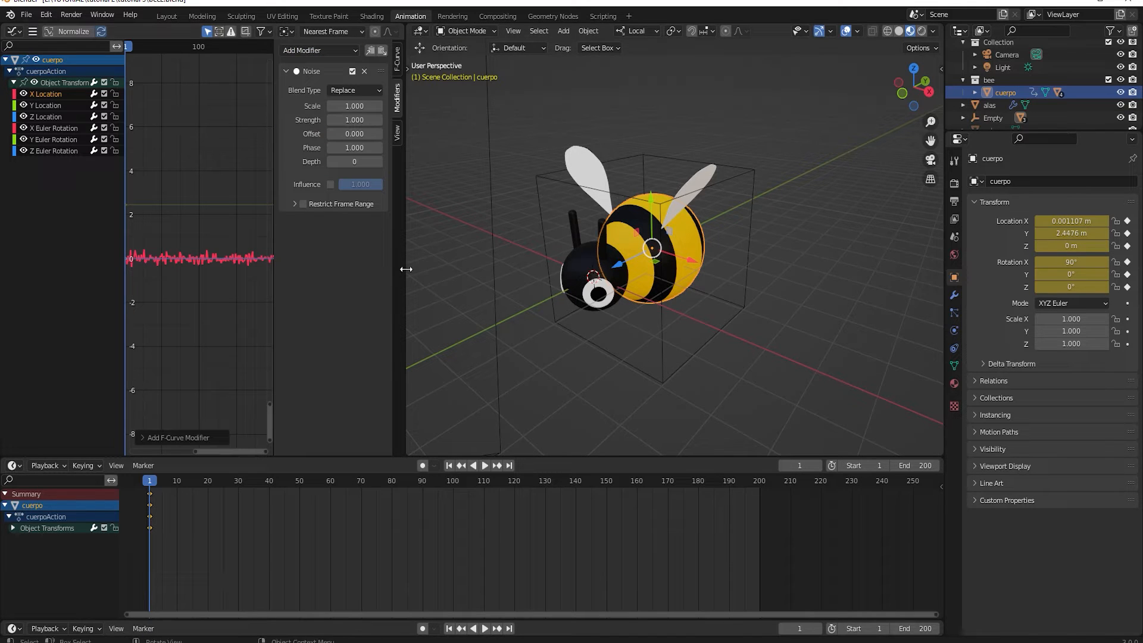
left_click_drag(408, 269, 578, 250)
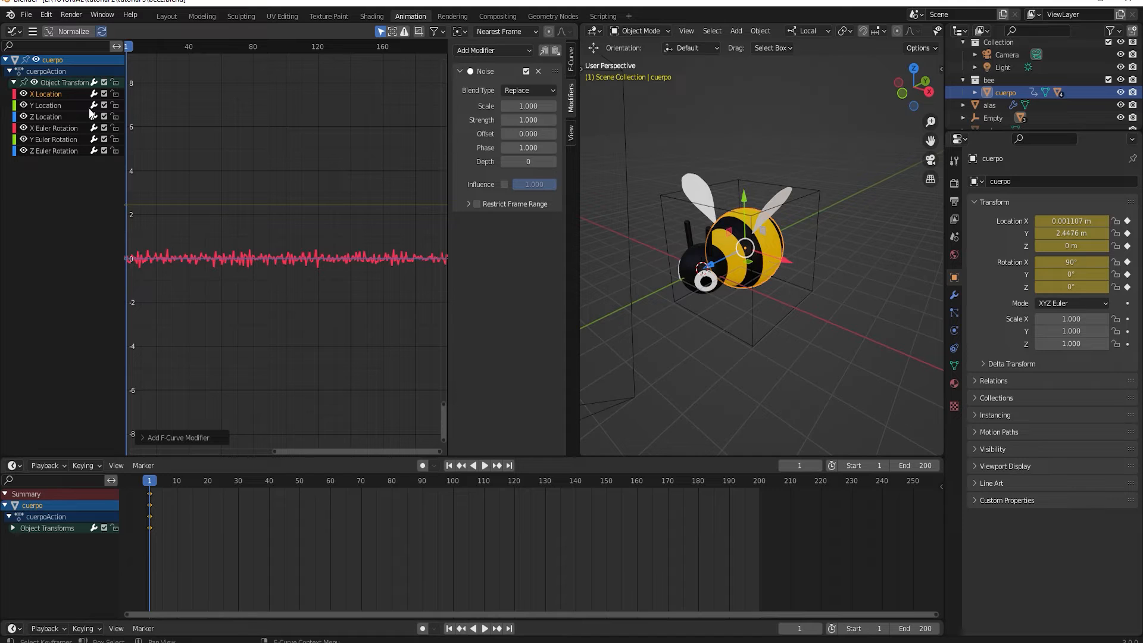
scroll(242, 281, "up", 2)
scroll(242, 280, "up", 4)
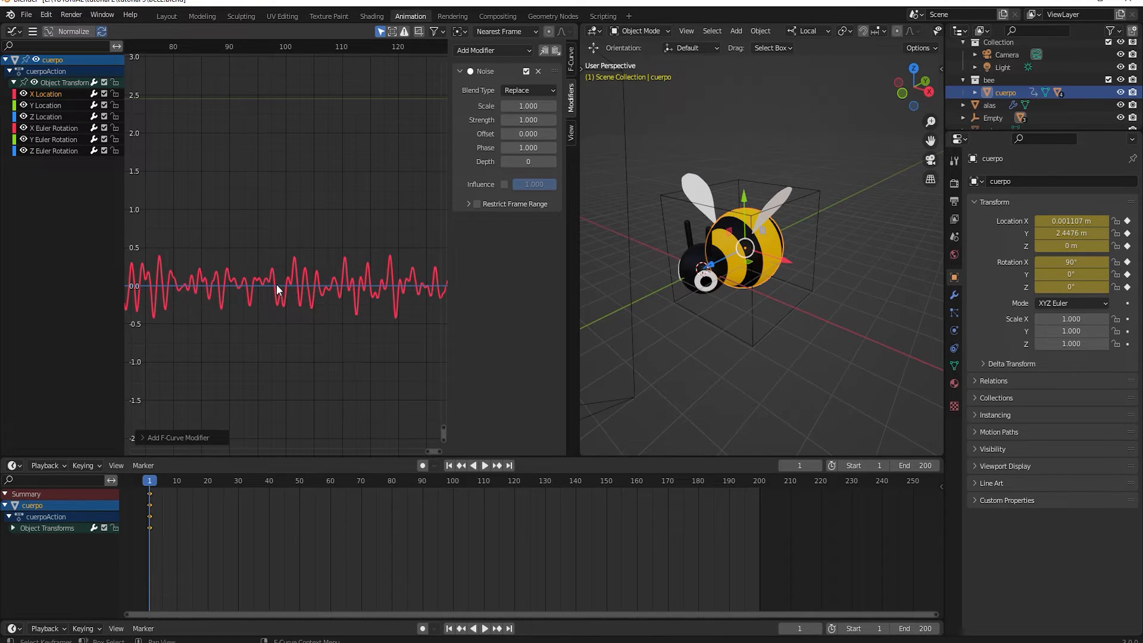
scroll(276, 284, "down", 1)
mouse_move(285, 278)
middle_mouse_down("ctrl")
mouse_move(262, 272)
mouse_move(275, 292)
mouse_move(283, 284)
mouse_move(291, 327)
mouse_move(250, 276)
mouse_move(301, 308)
mouse_move(283, 301)
mouse_move(300, 288)
middle_mouse_up("ctrl")
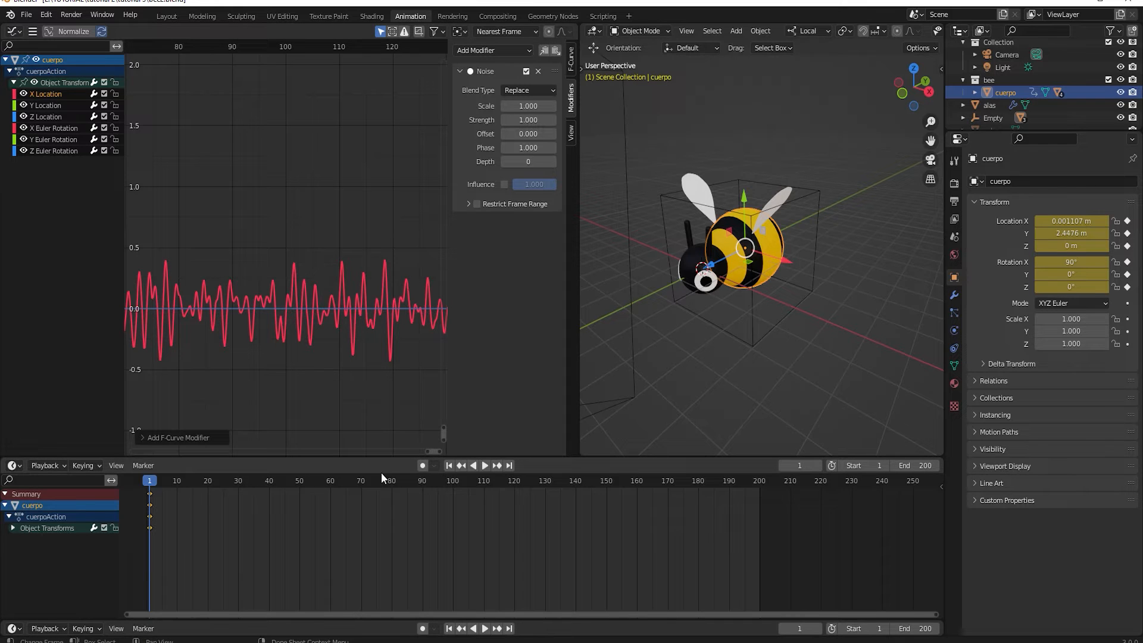
Play the animation to examine how the noise shakes the bee along X
key("space")
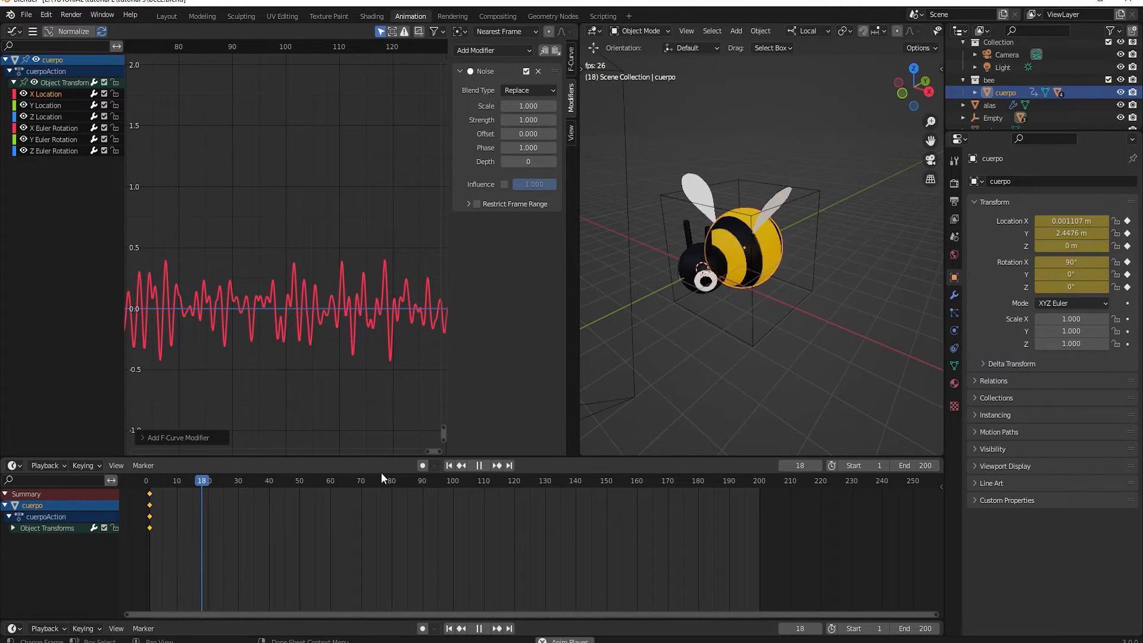
scroll(793, 218, "up", 3)
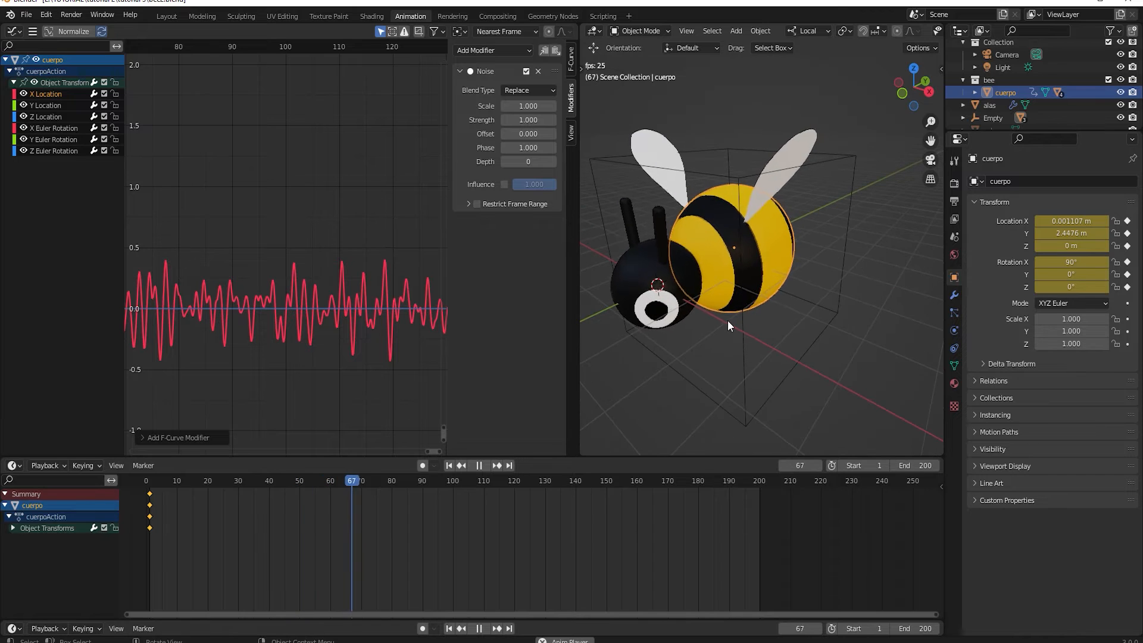
middle_click_drag(727, 320, 774, 296)
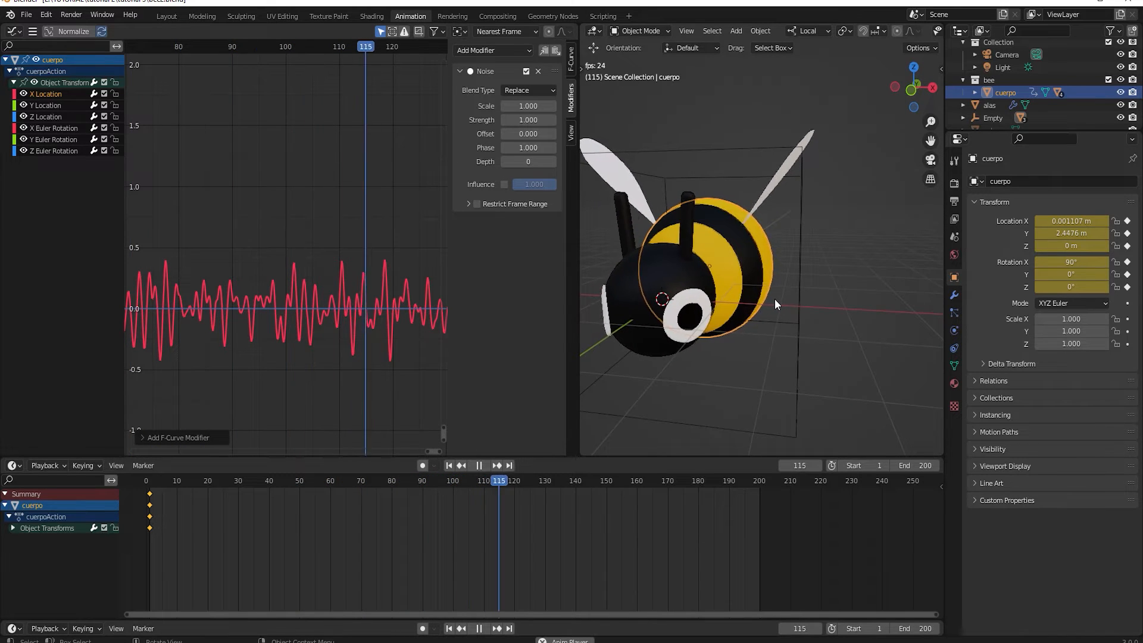
middle_click_drag(705, 373, 777, 366)
key("space")
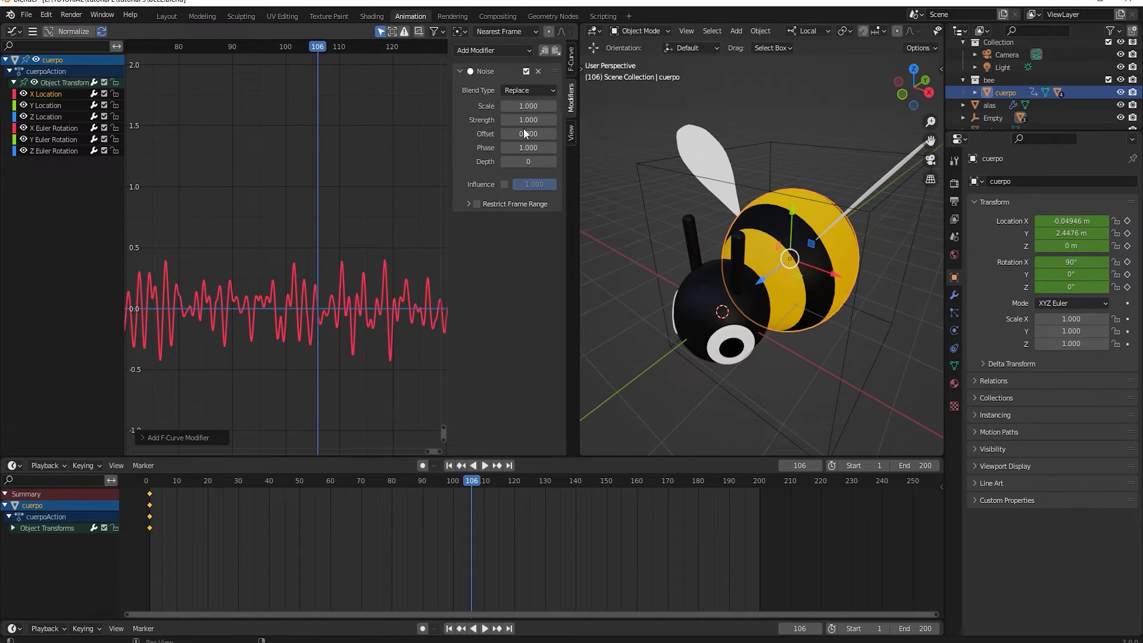
Raise the X Location noise scale to 3.3 and on to 17.5, and preview the motion from the start
left_click_drag(525, 105, 580, 106)
scroll(340, 284, "down", 6)
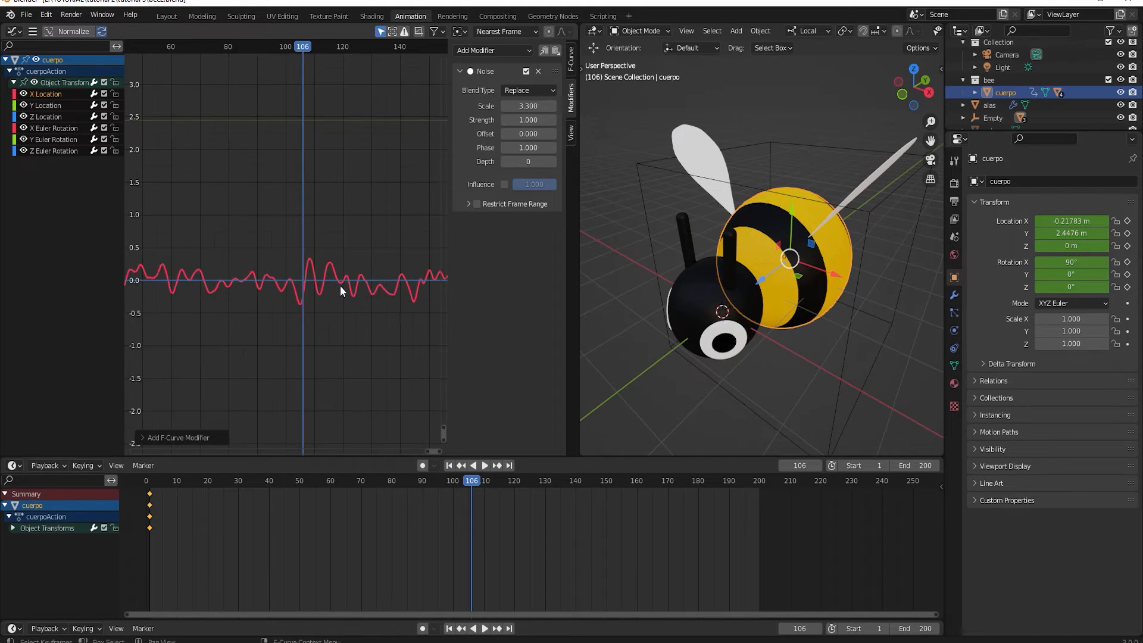
middle_click_drag(302, 294, 312, 290, "ctrl")
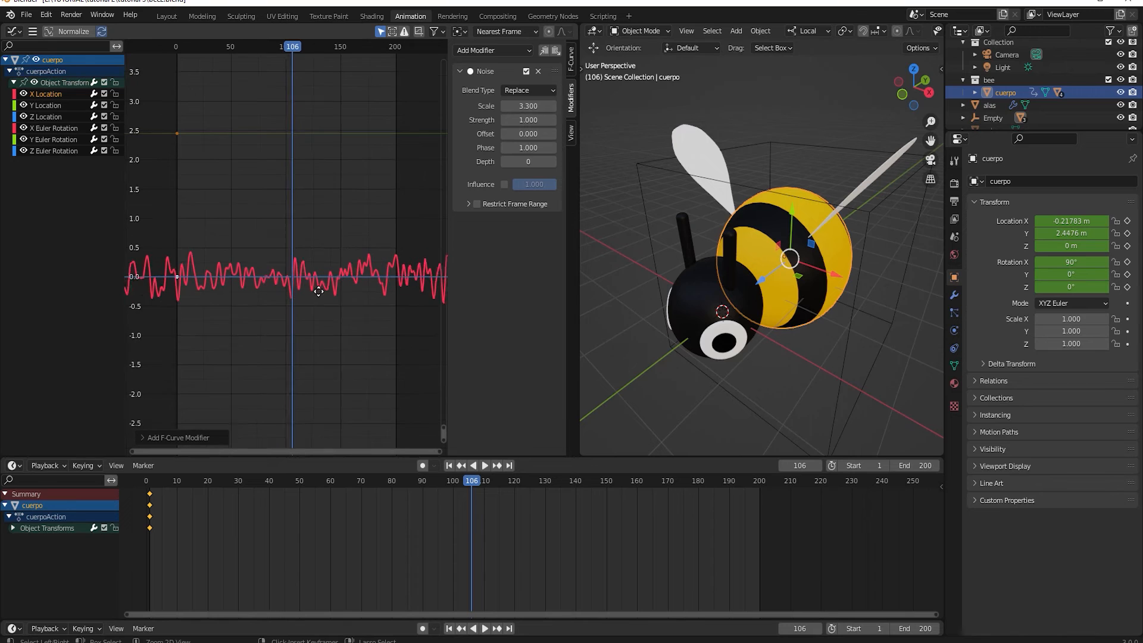
left_click_drag(519, 106, 588, 106)
left_click_drag(292, 47, 164, 72)
key("space")
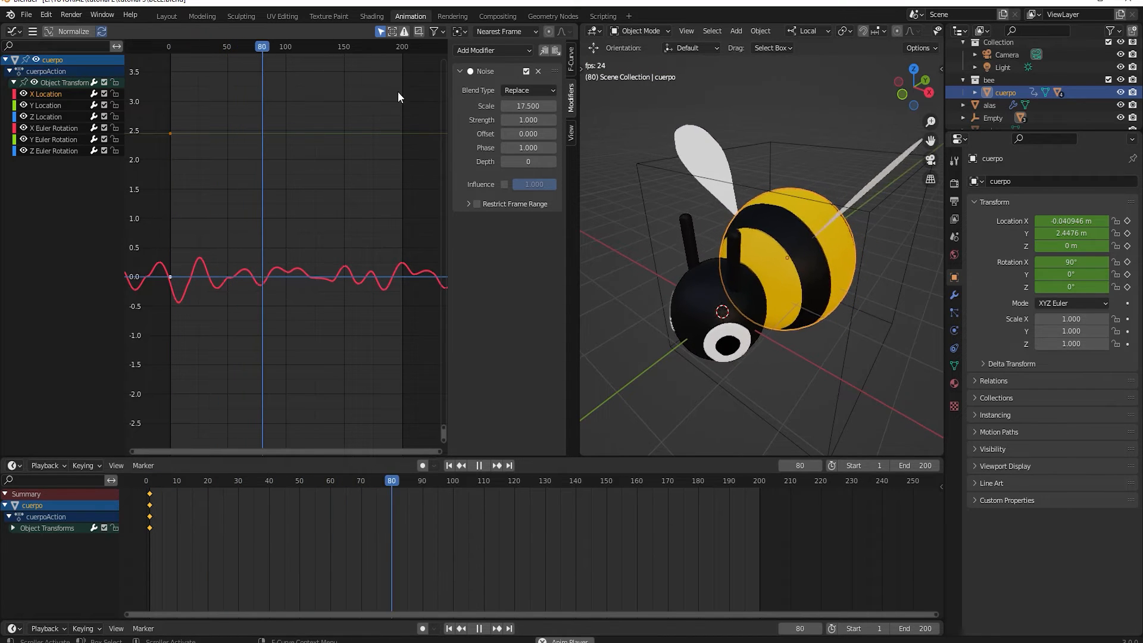
key("space")
Lower the X Location noise scale to 1.1 and play the animation from the start to compare
left_click_drag(527, 106, 481, 106)
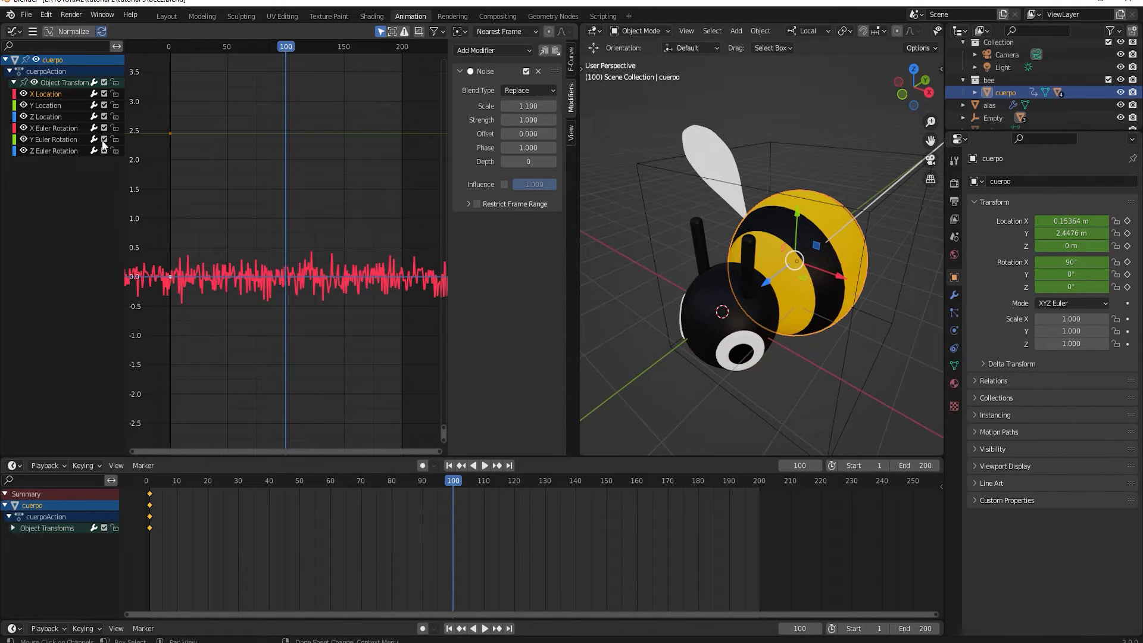
left_click_drag(195, 43, 169, 53)
key("space")
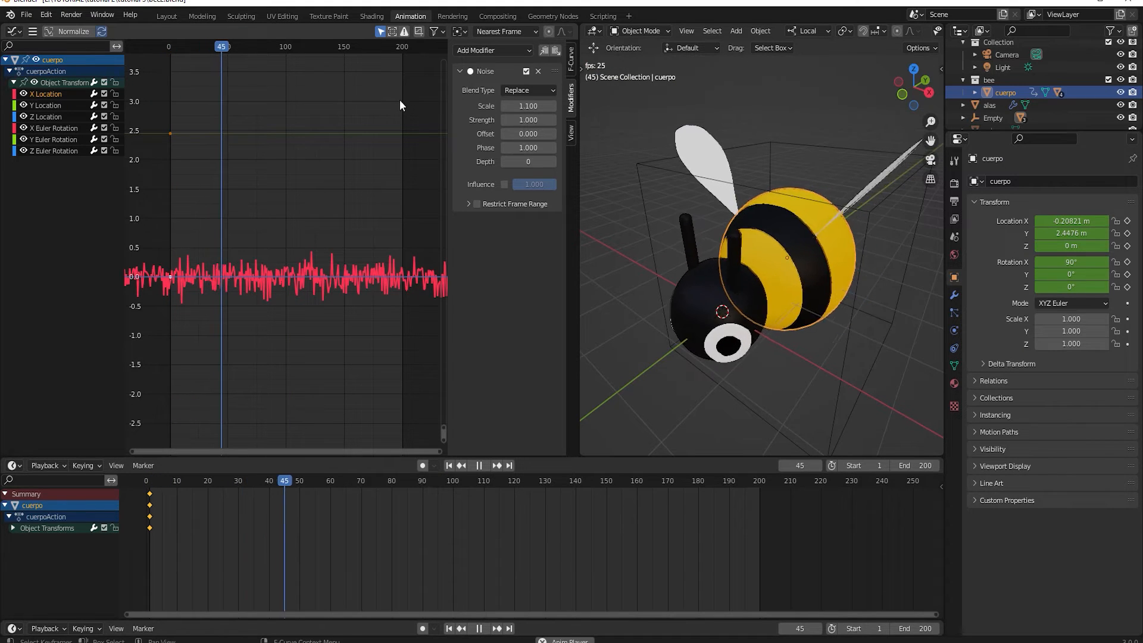
key("space")
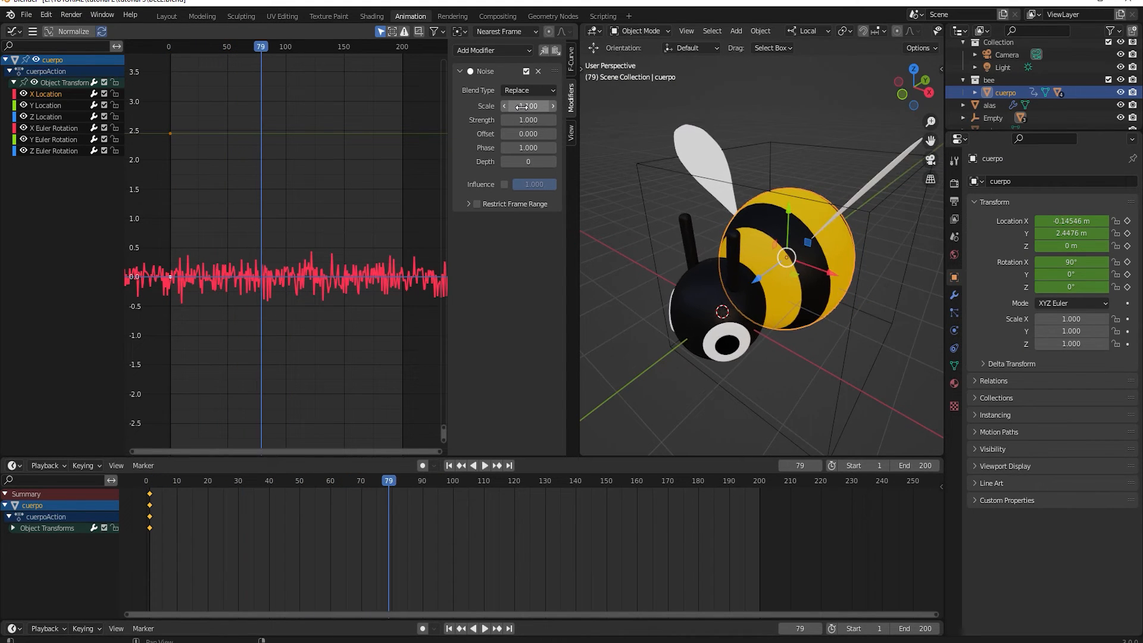
Try a noise scale of 2.8 with a strength of 6.2 on X Location and preview the bee's movement
left_click_drag(521, 106, 565, 106)
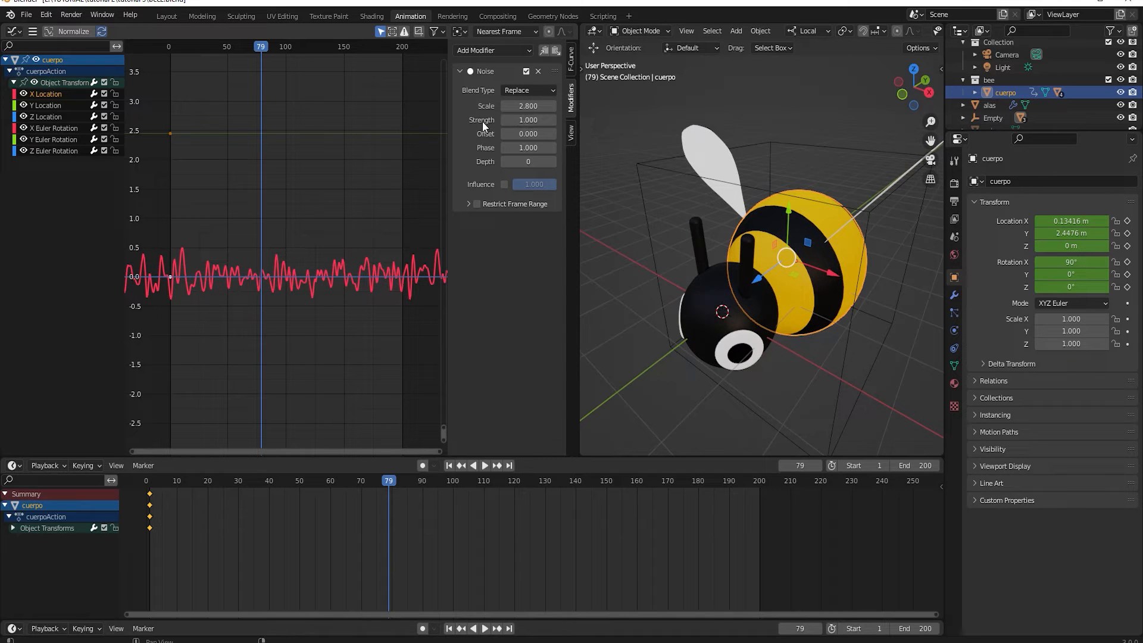
left_click_drag(513, 120, 631, 119)
left_click_drag(256, 44, 159, 62)
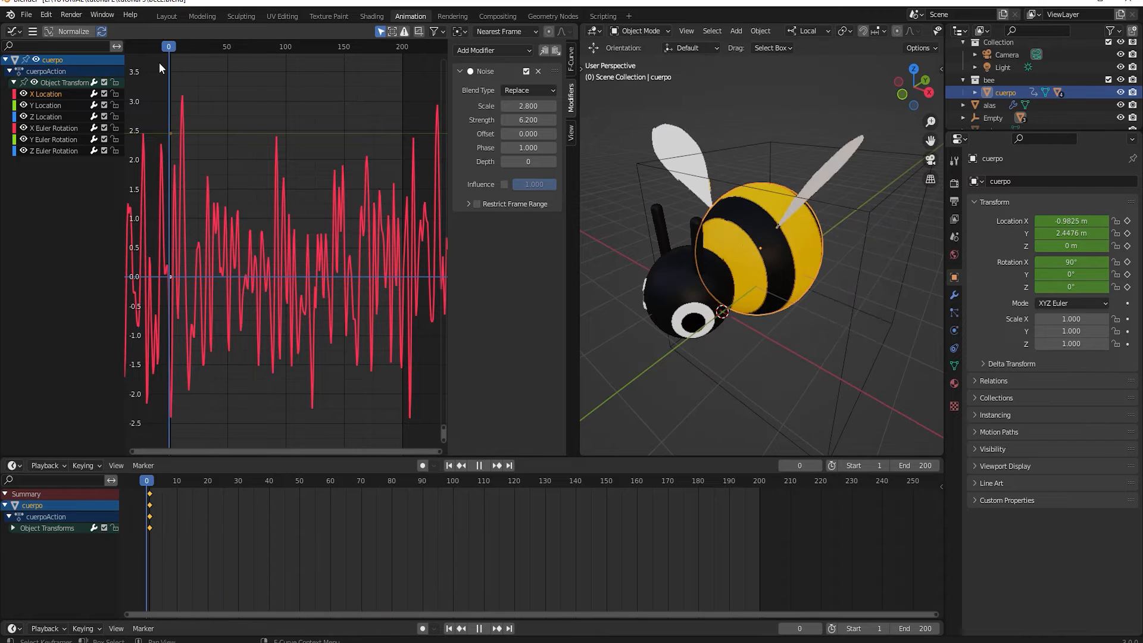
key("space")
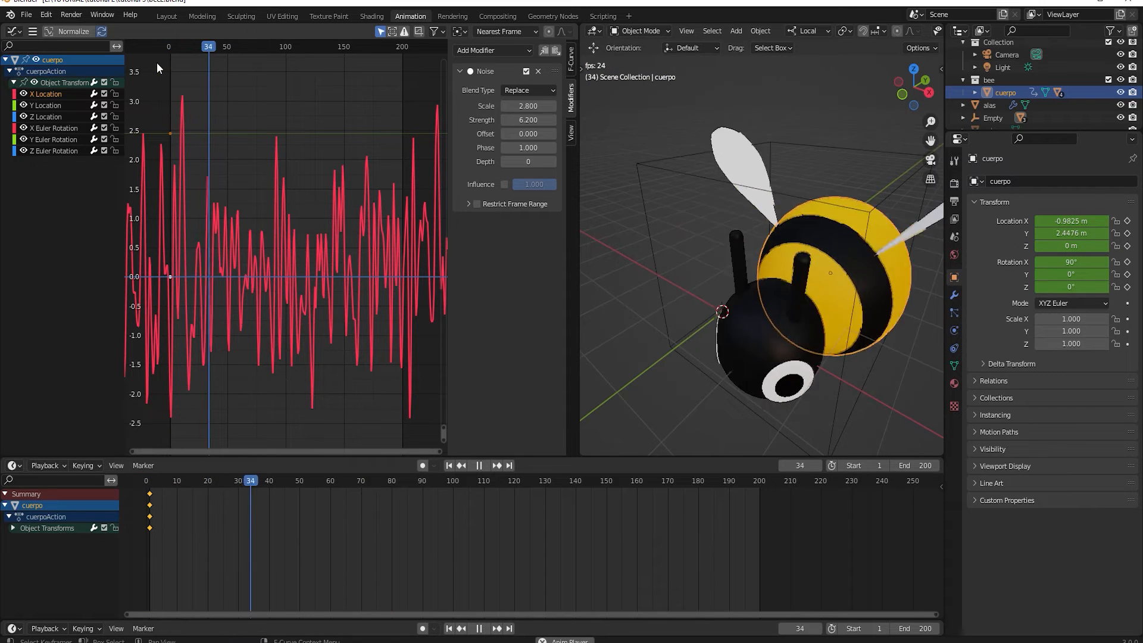
scroll(663, 256, "down", 1)
scroll(662, 256, "down", 2)
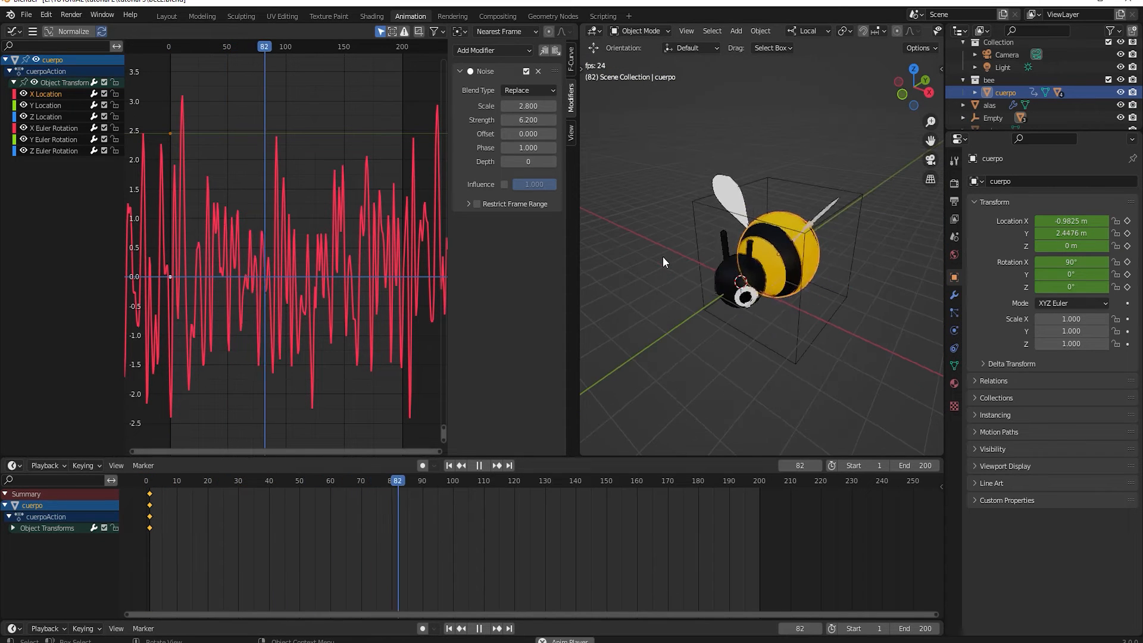
middle_click_drag(678, 298, 716, 281)
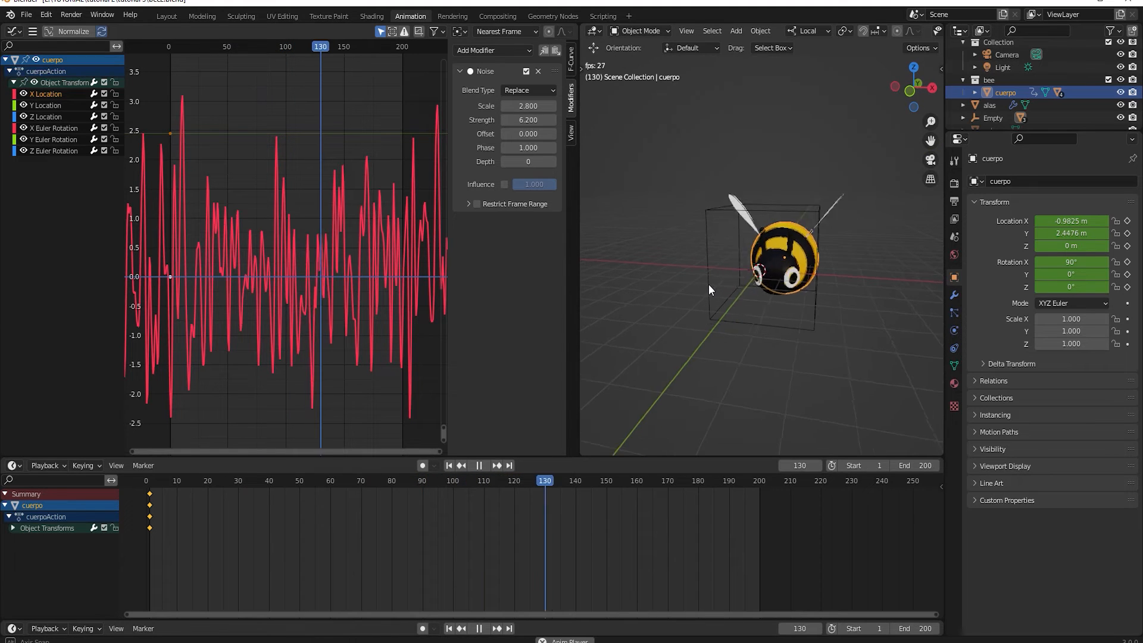
key("space")
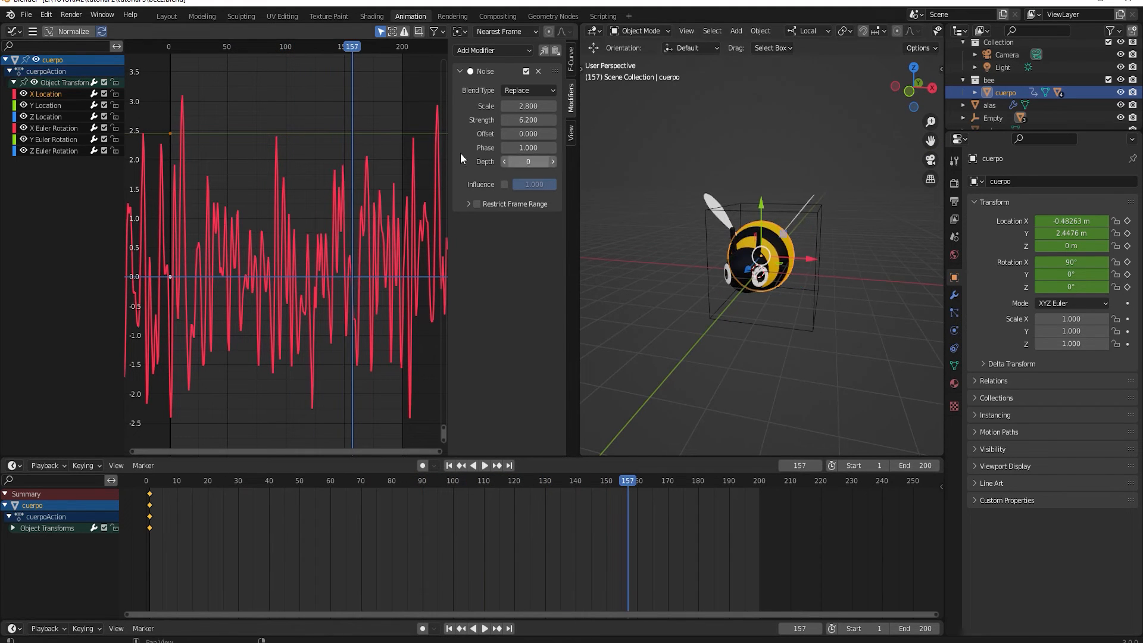
Set the X Location noise scale to 25 and its strength to 2
left_click_drag(529, 120, 504, 120)
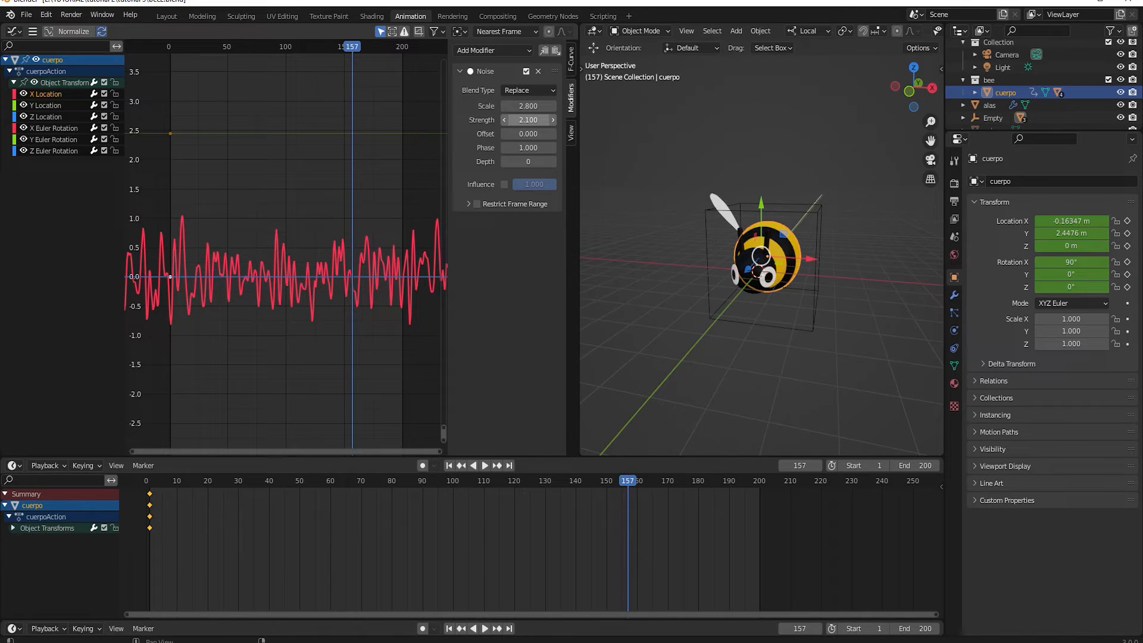
left_click(526, 106)
type("2")
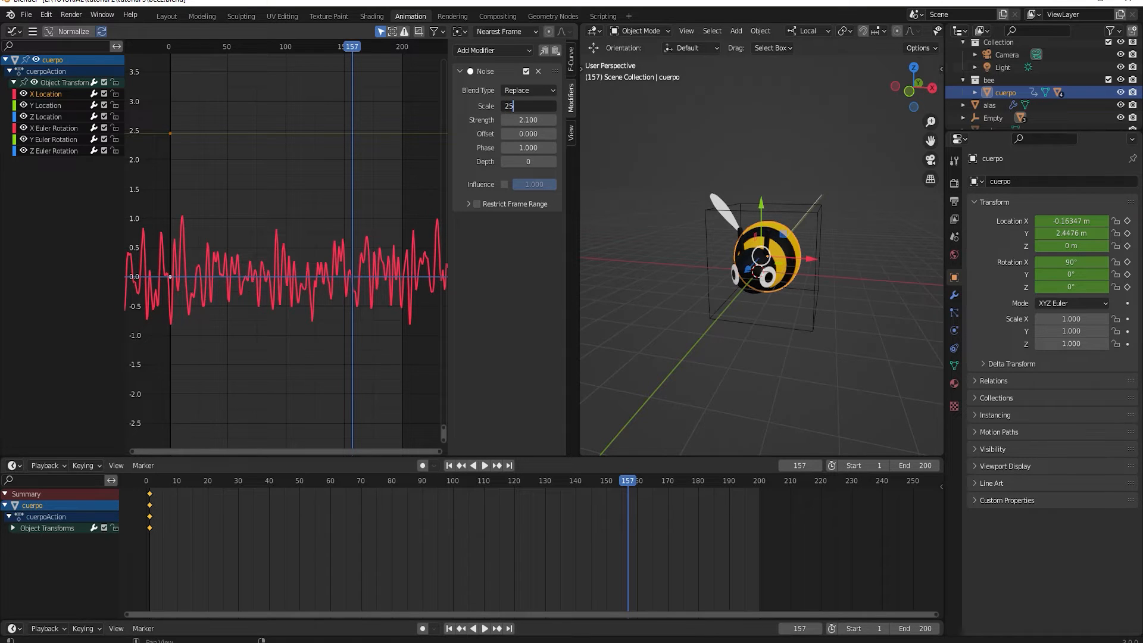
type("5")
key("Return")
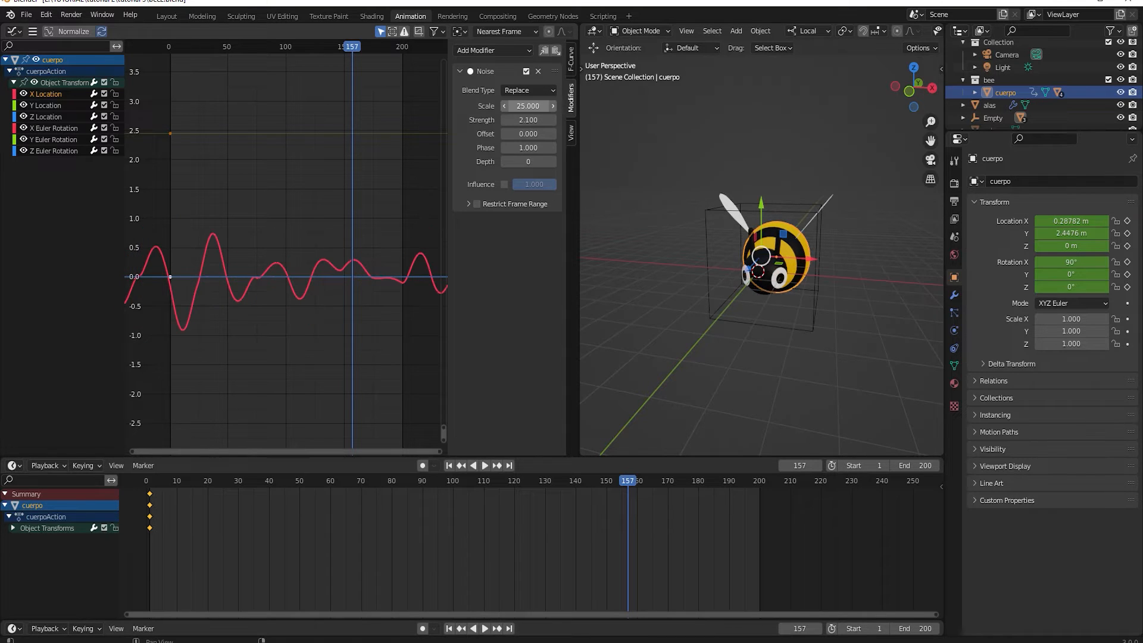
left_click(519, 120)
type("2")
key("Return")
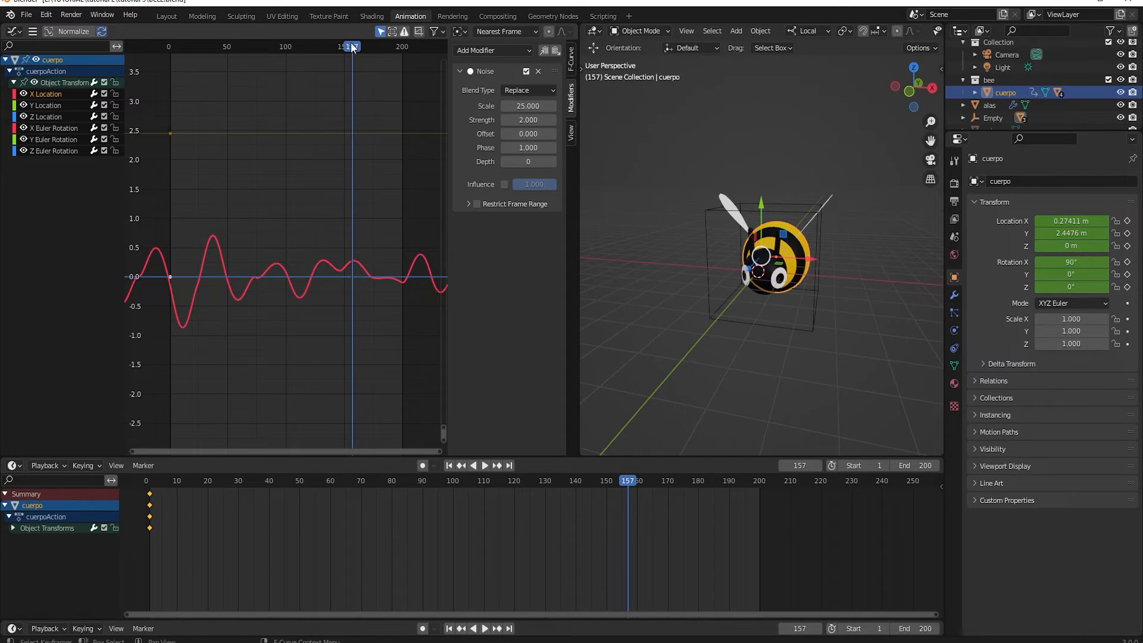
Play the animation from the start to check the bee's side-to-side sway from different angles
left_click_drag(353, 47, 165, 98)
key("space")
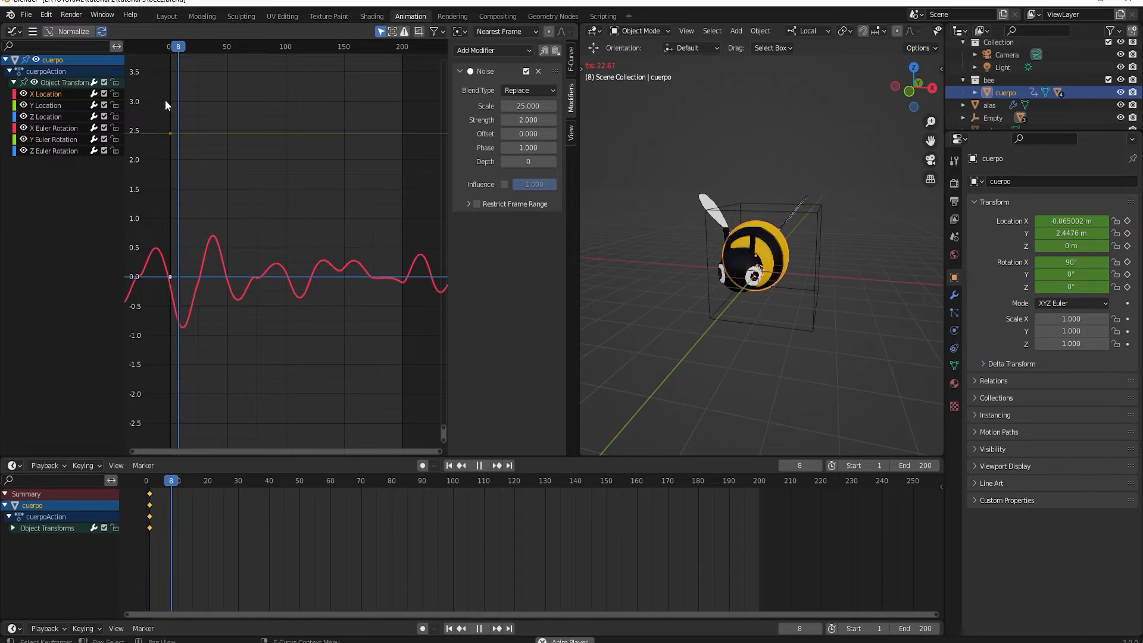
middle_click_drag(819, 309, 787, 333)
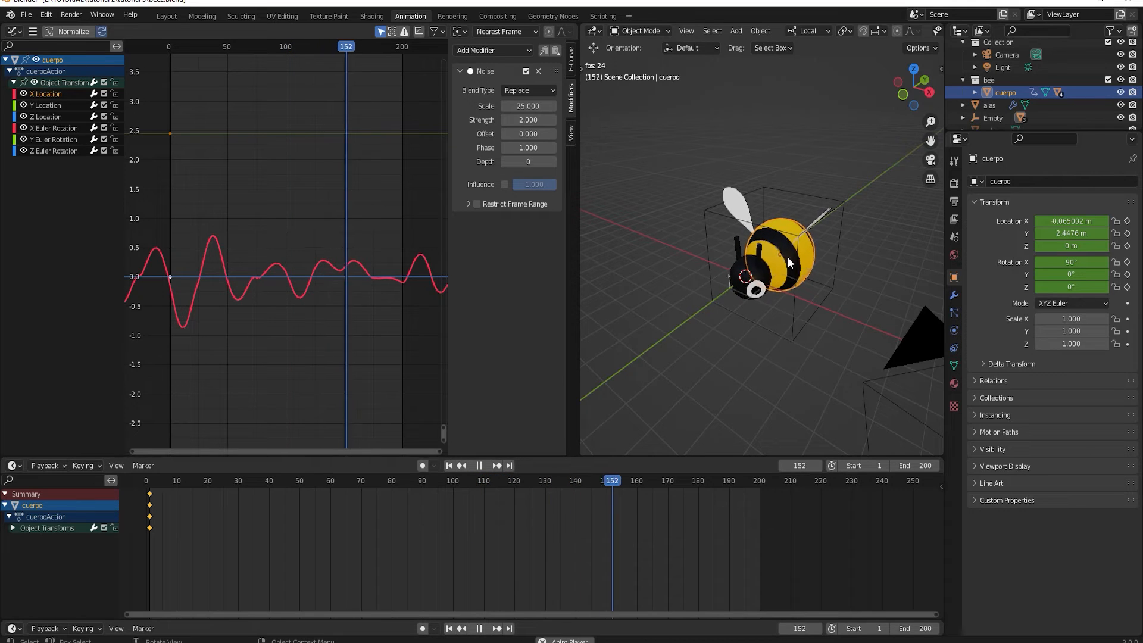
scroll(787, 247, "up", 1)
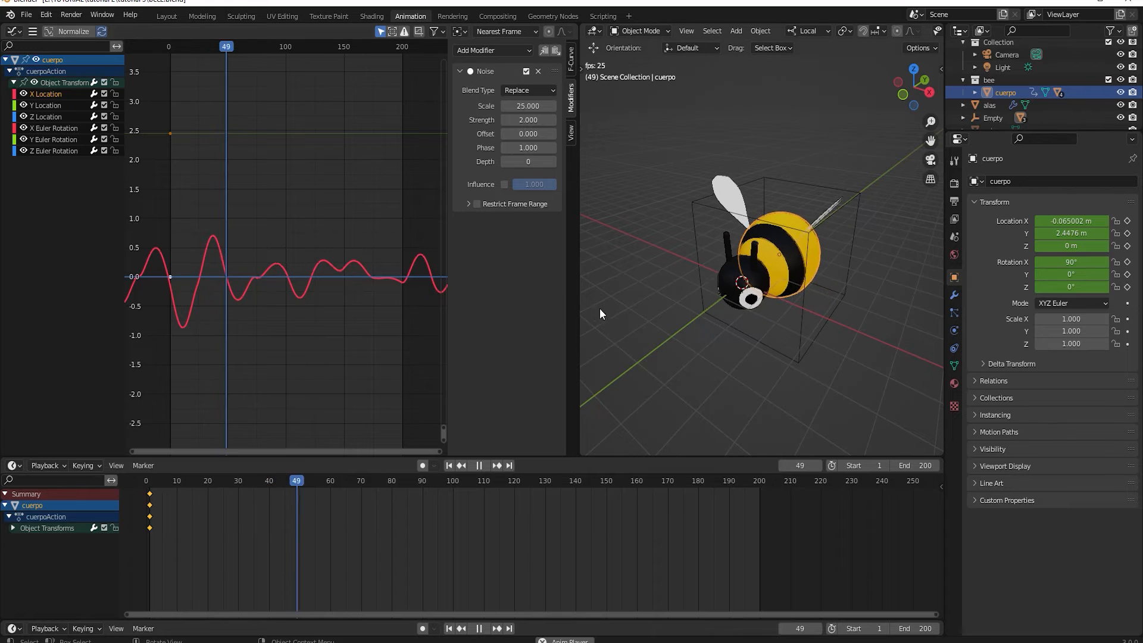
key("space")
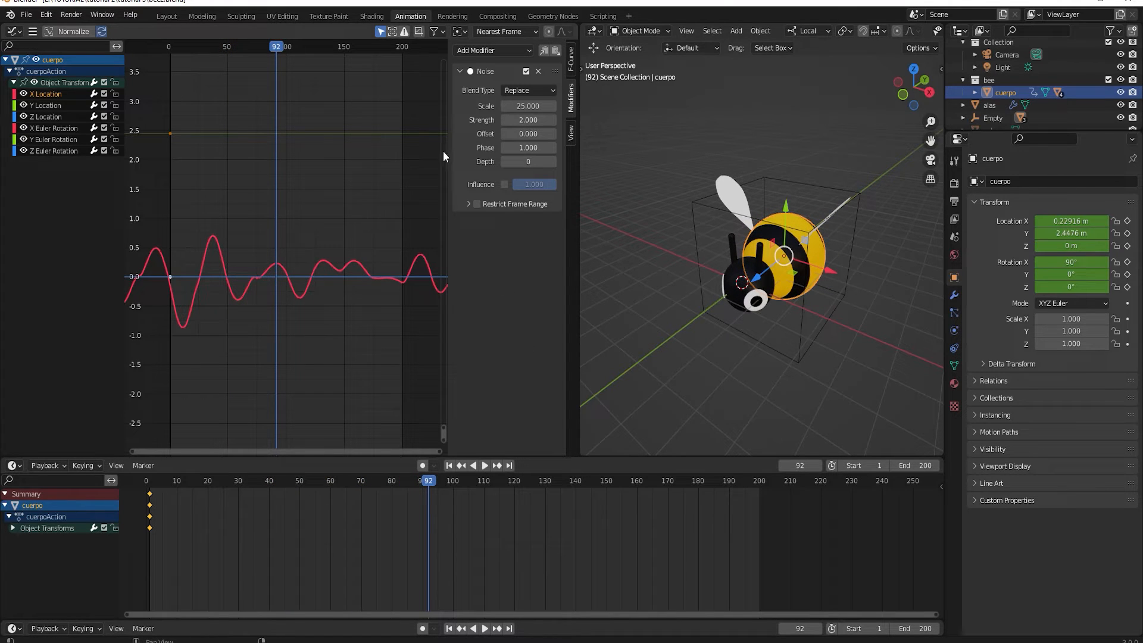
Copy the Noise modifier from the X Location curve and paste it onto the Y Location curve
left_click(543, 51)
left_click(52, 107)
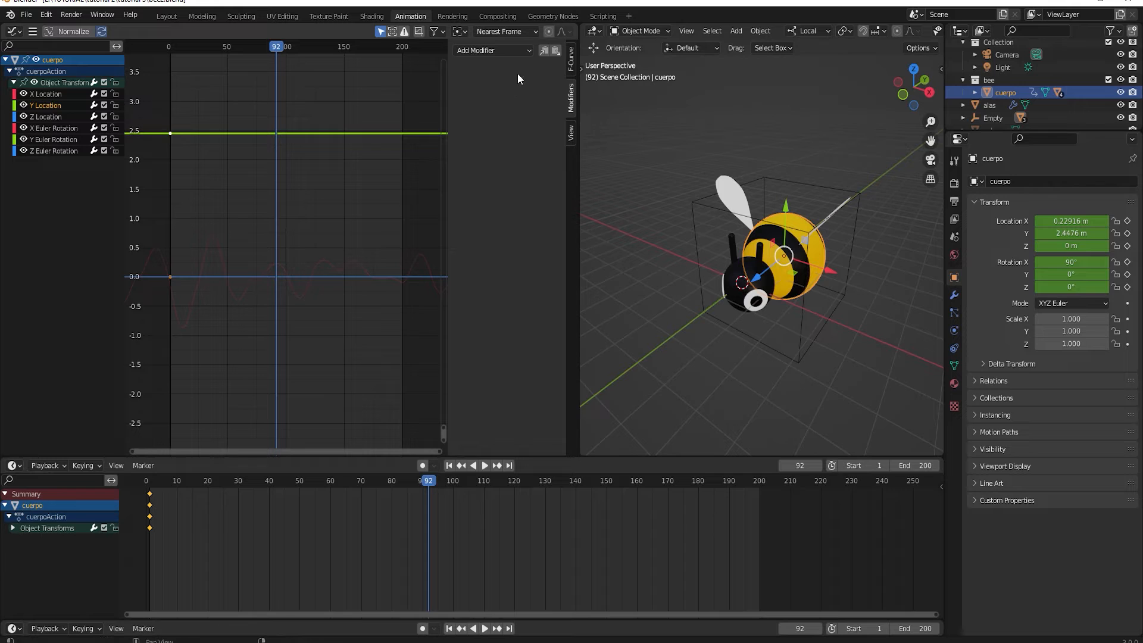
left_click(555, 52)
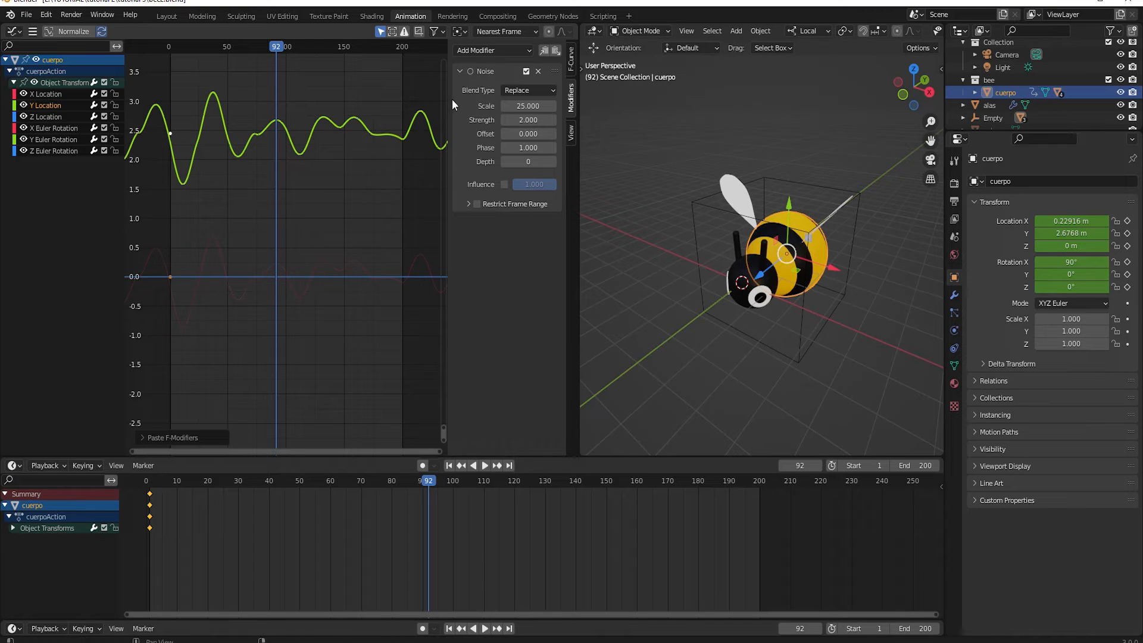
Set the Y Location noise scale to 20 and its phase to 43
left_click(525, 106)
type("20")
key("Return")
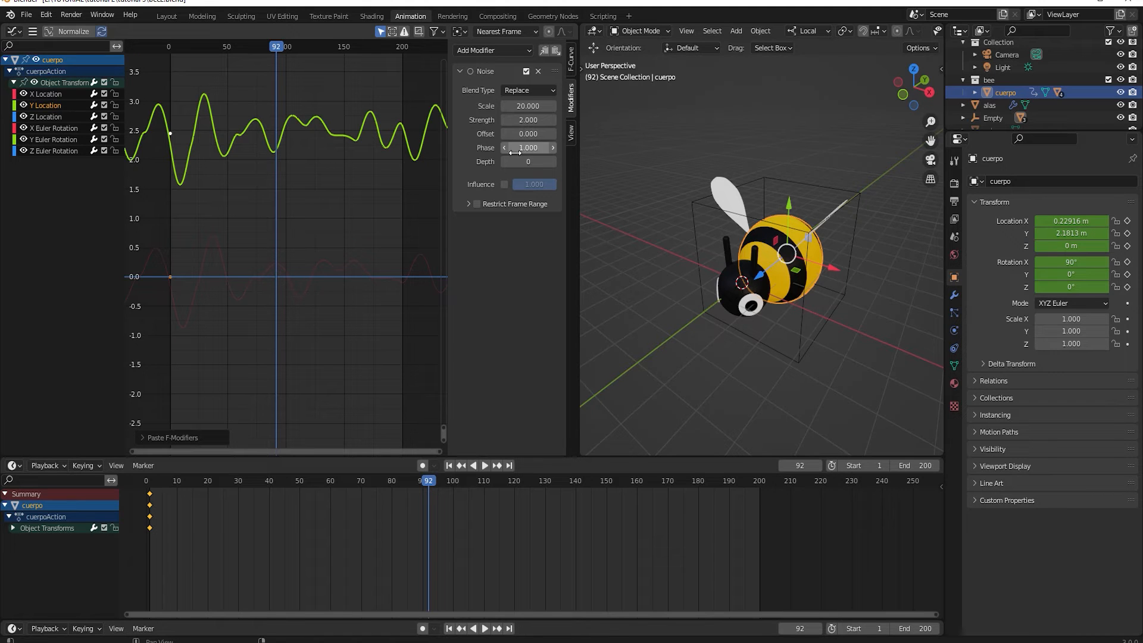
left_click_drag(523, 150, 453, 150)
left_click(528, 147)
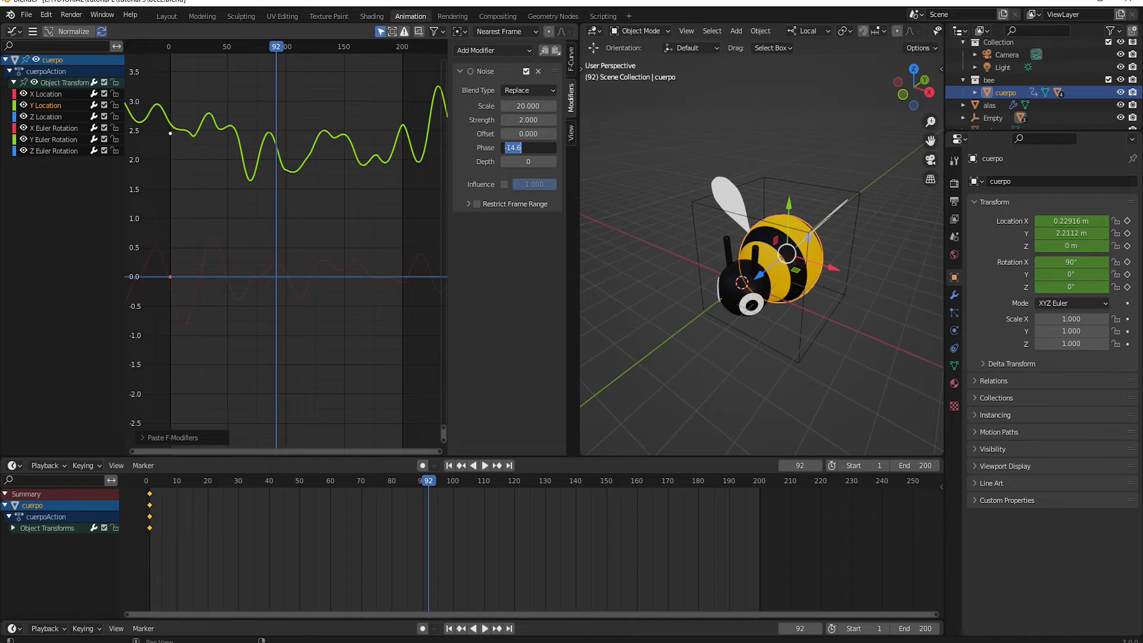
type("43")
key("Return")
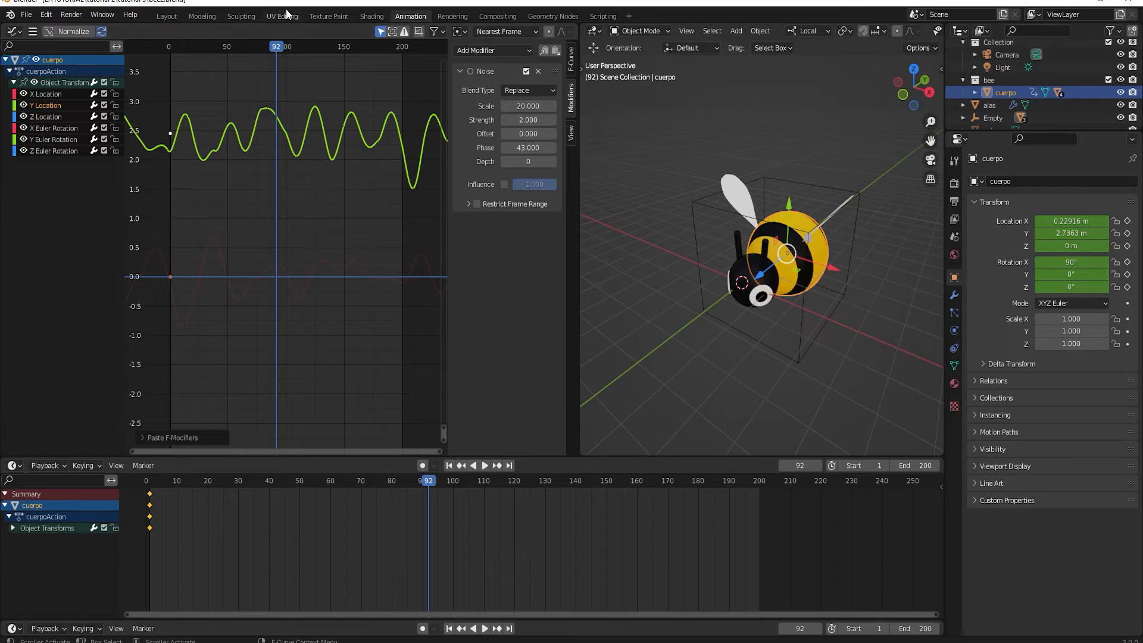
Play the animation from the start to check the bee's combined X and Y movement, briefly previewing it in rendered shading
left_click_drag(283, 49, 159, 69)
key("space")
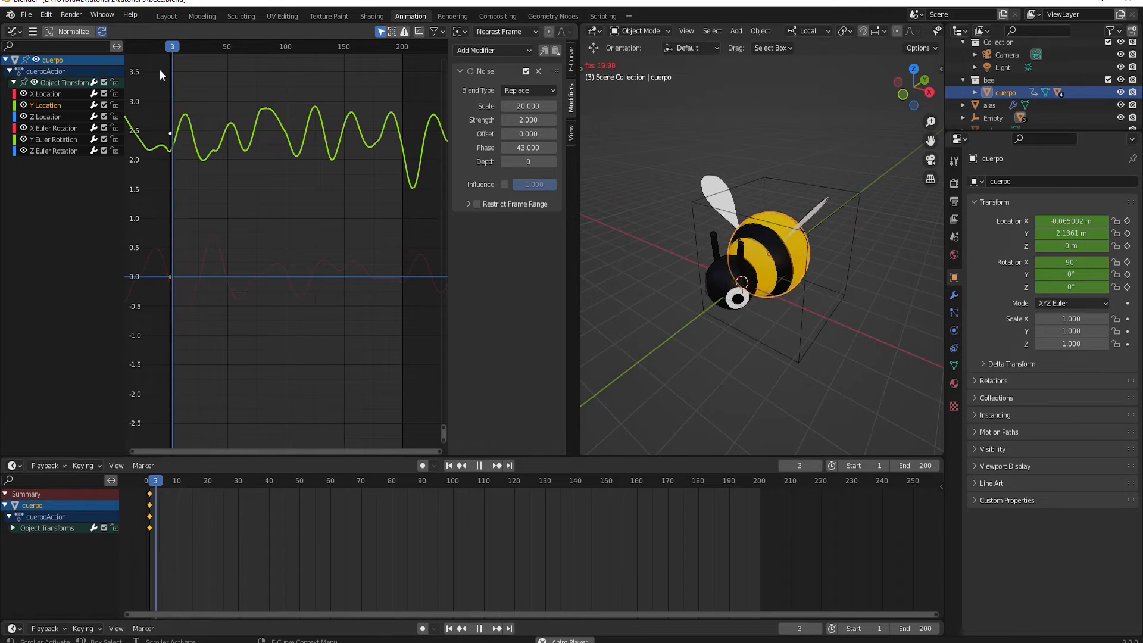
middle_click_drag(793, 266, 763, 279)
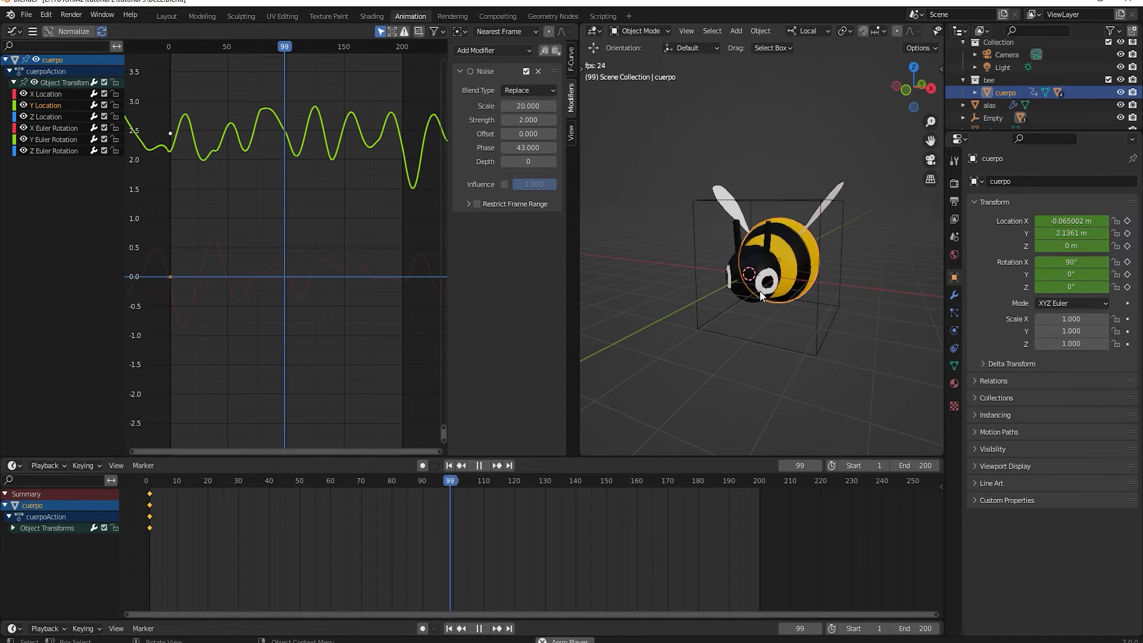
middle_click_drag(764, 299, 762, 318)
scroll(916, 32, "down", 5)
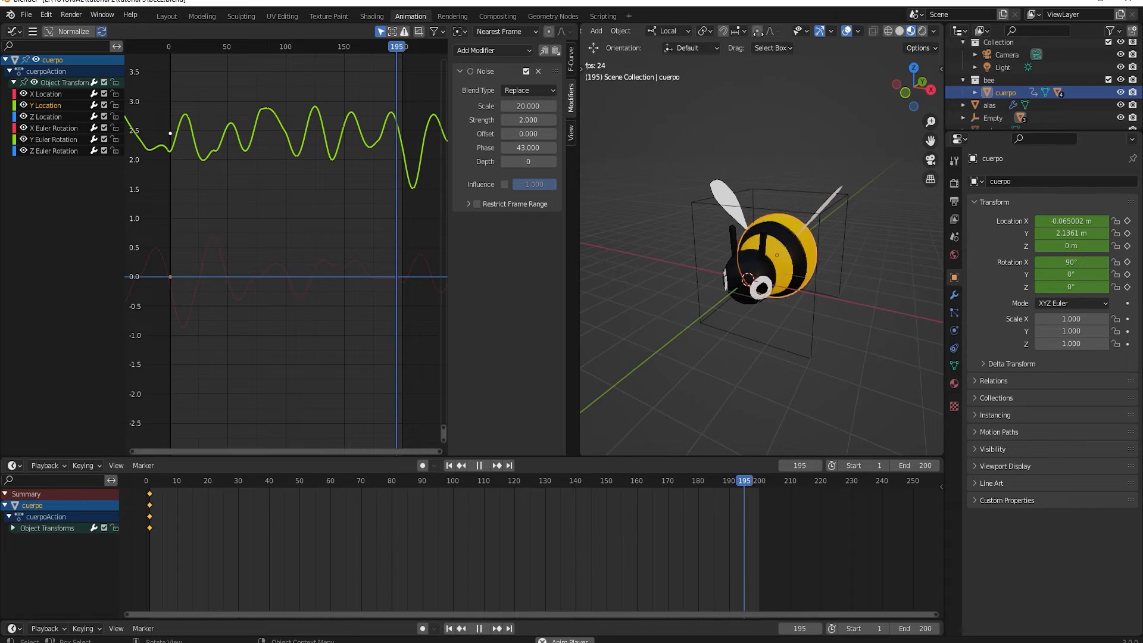
left_click(925, 34)
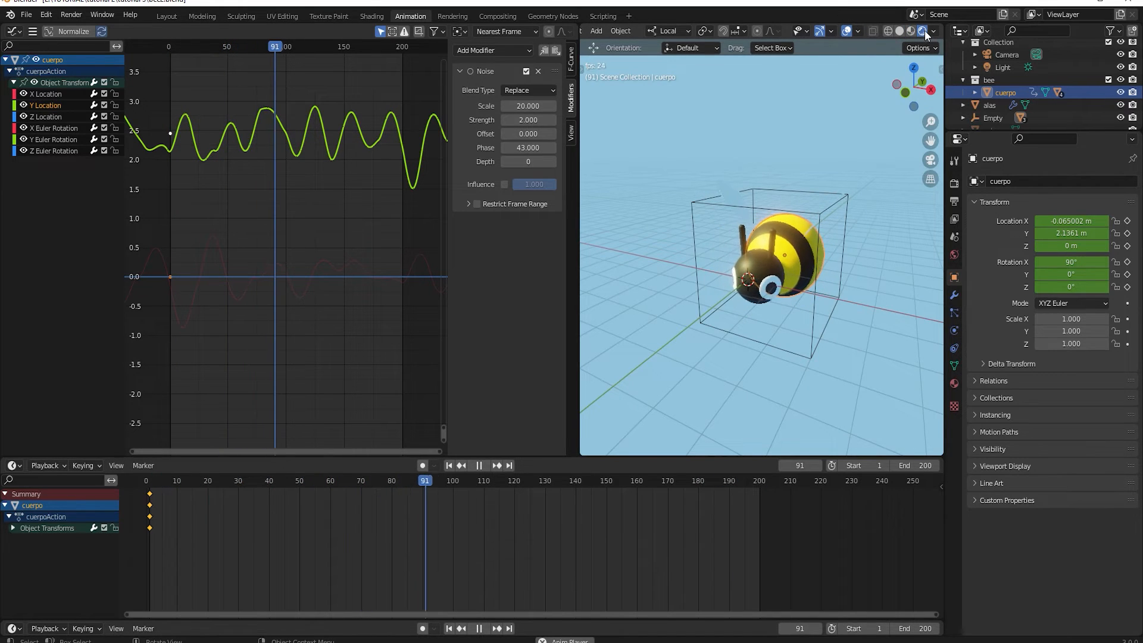
left_click(911, 31)
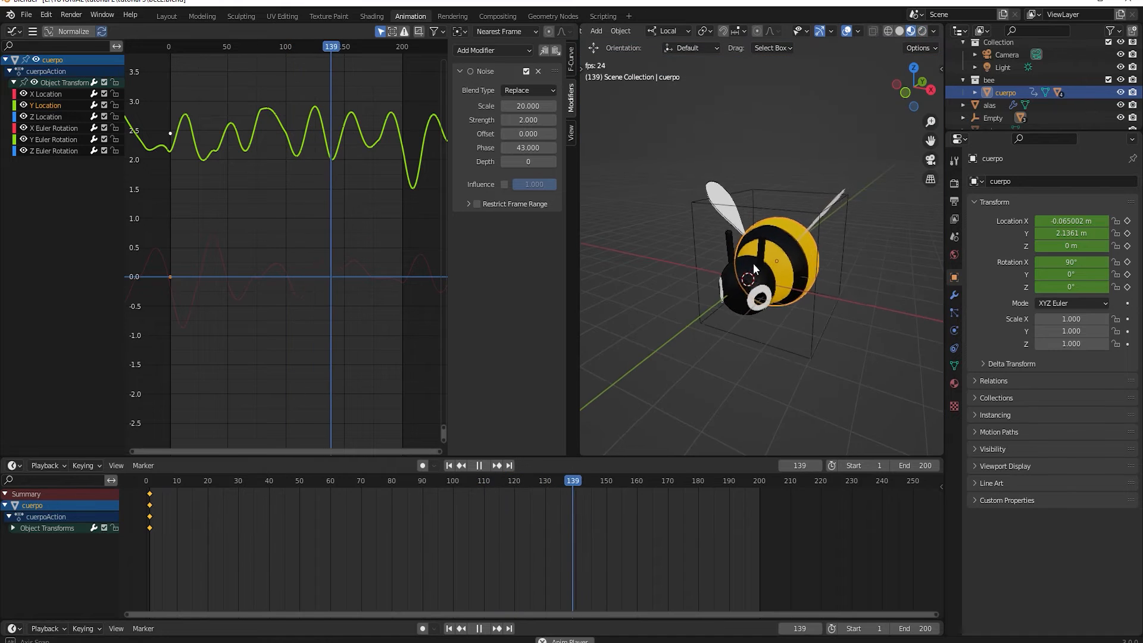
key("space")
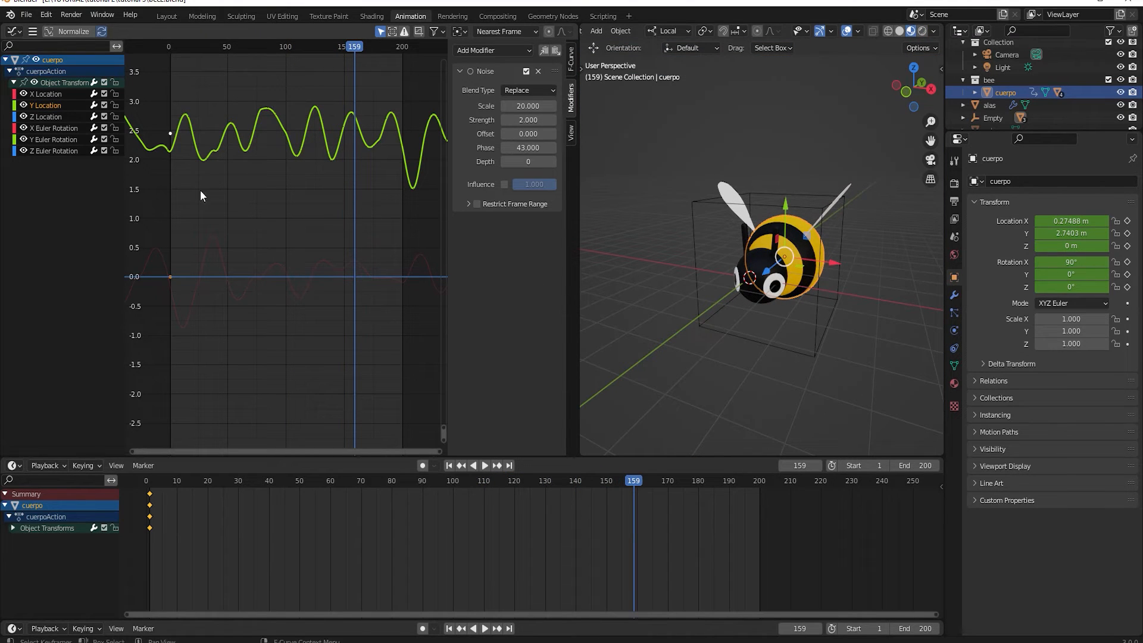
Paste the copied Noise modifier onto the Z Location curve and set its scale to 15 and phase to 7
left_click(47, 117)
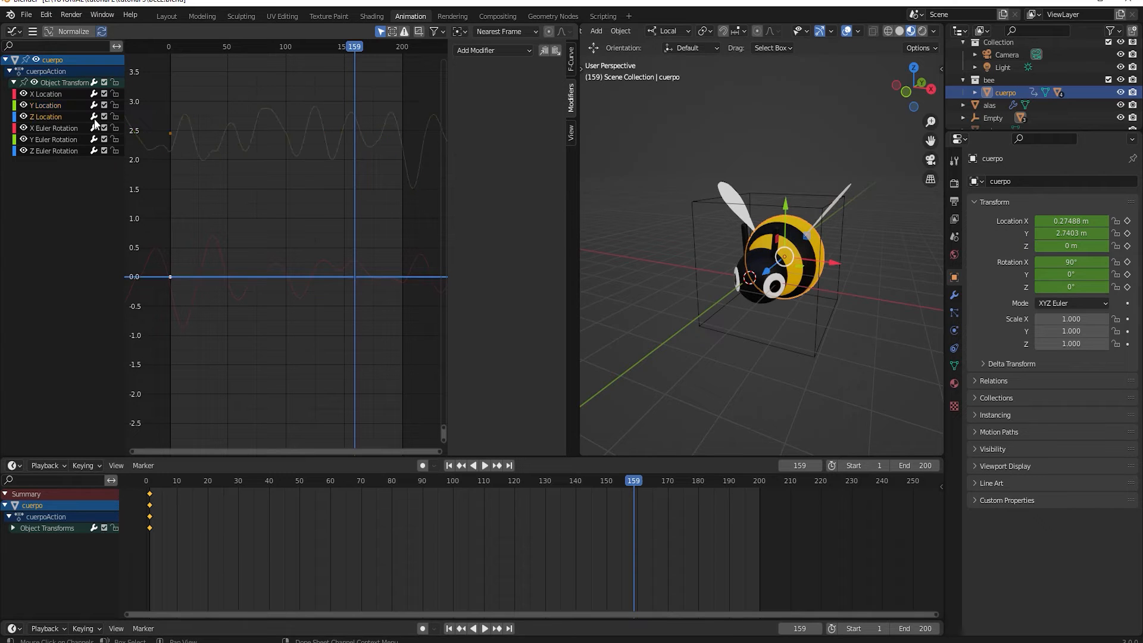
left_click(557, 50)
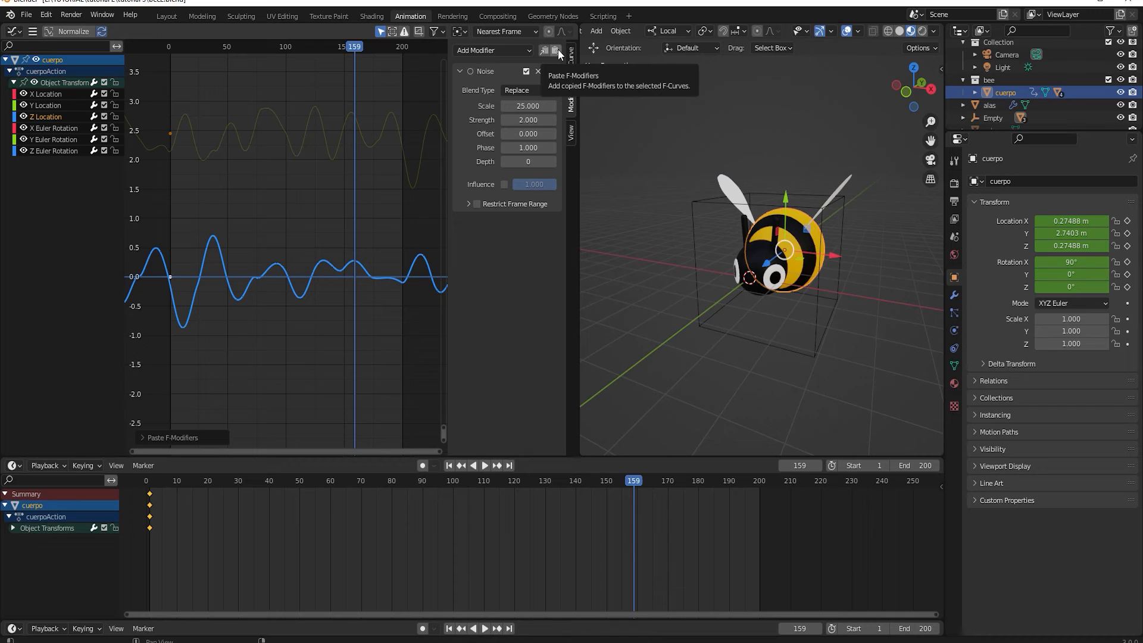
left_click(522, 106)
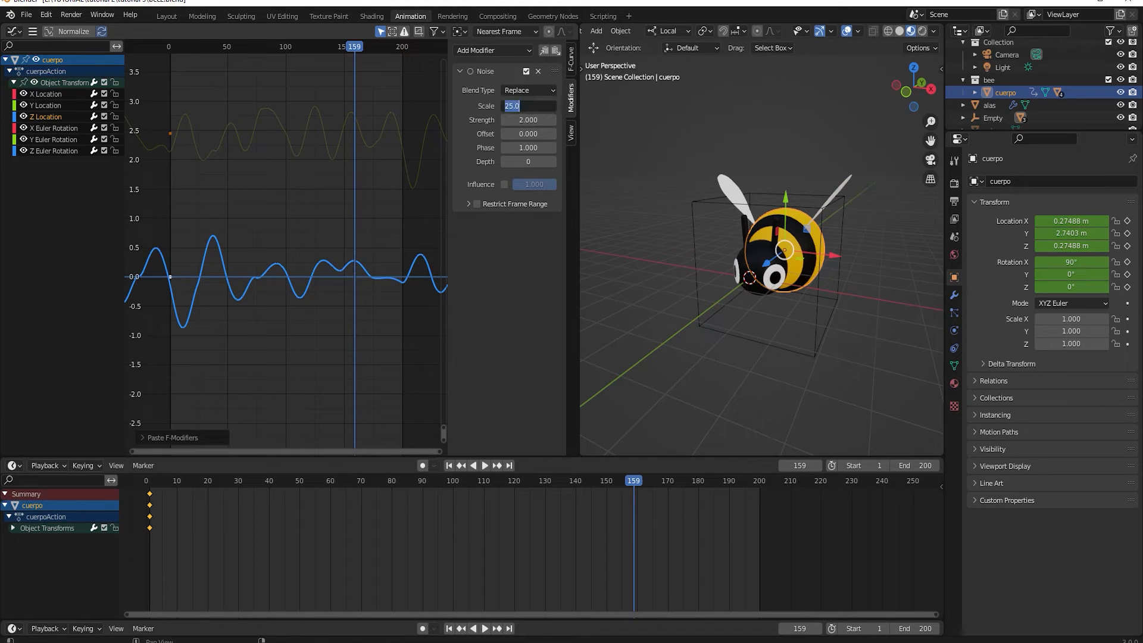
type("15")
key("Return")
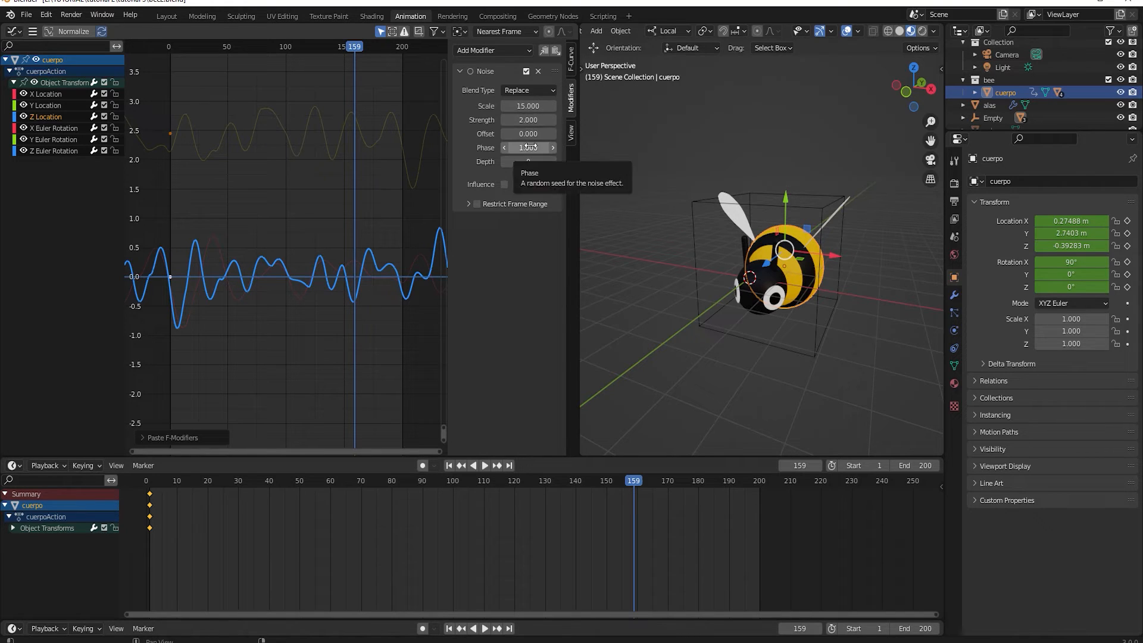
left_click(527, 146)
type("7")
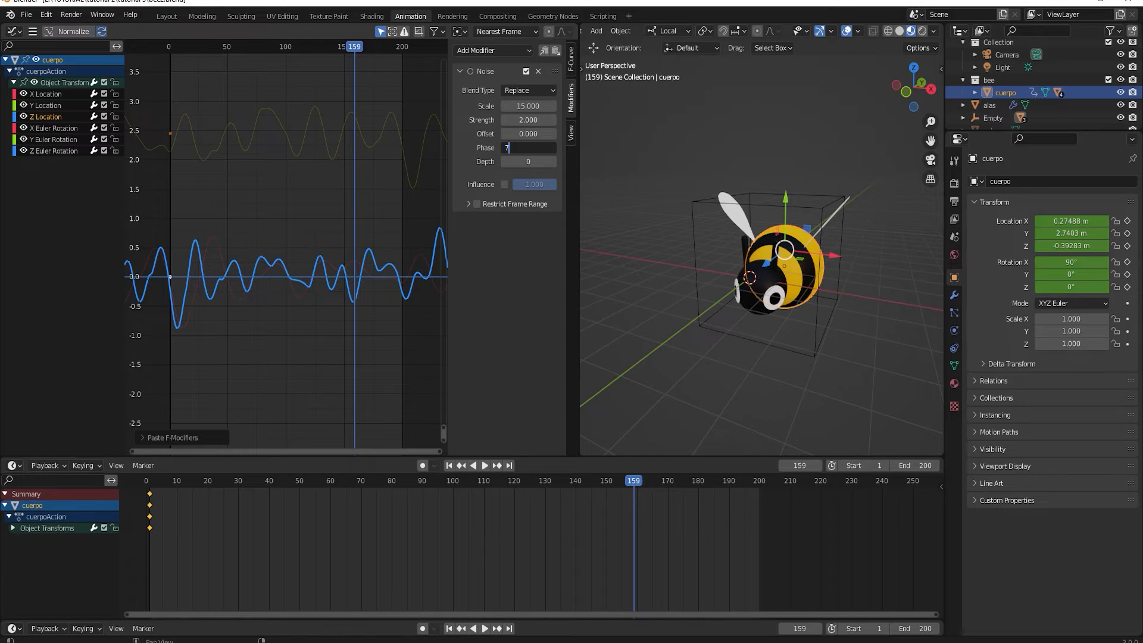
key("Return")
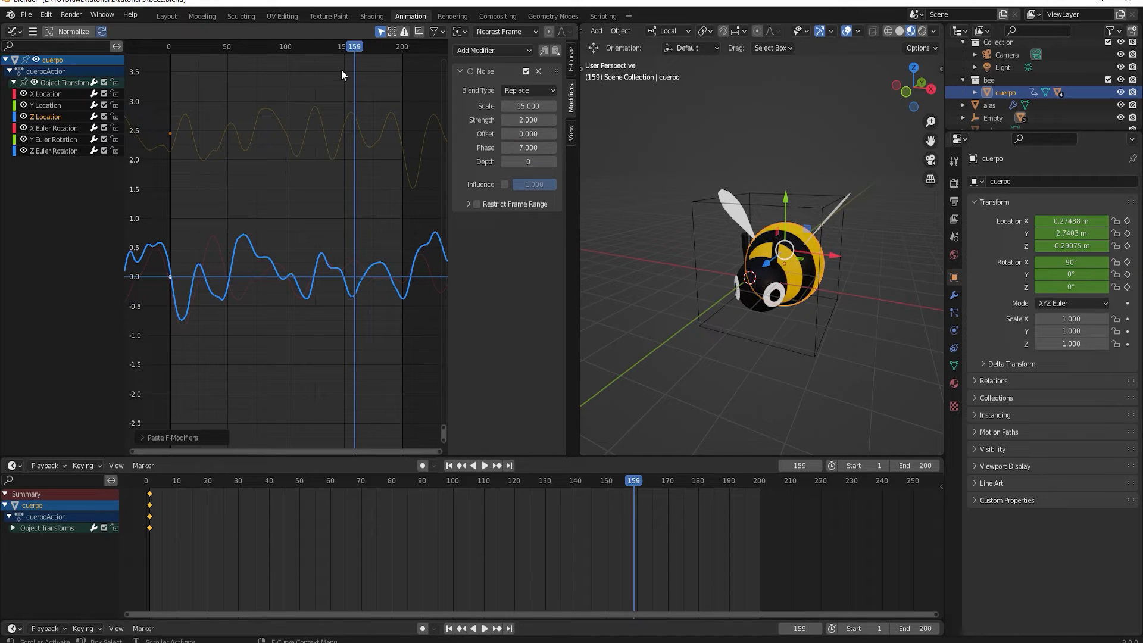
Play the animation from the start and check the bee's movement on all three location axes from several angles
left_click_drag(357, 48, 160, 82)
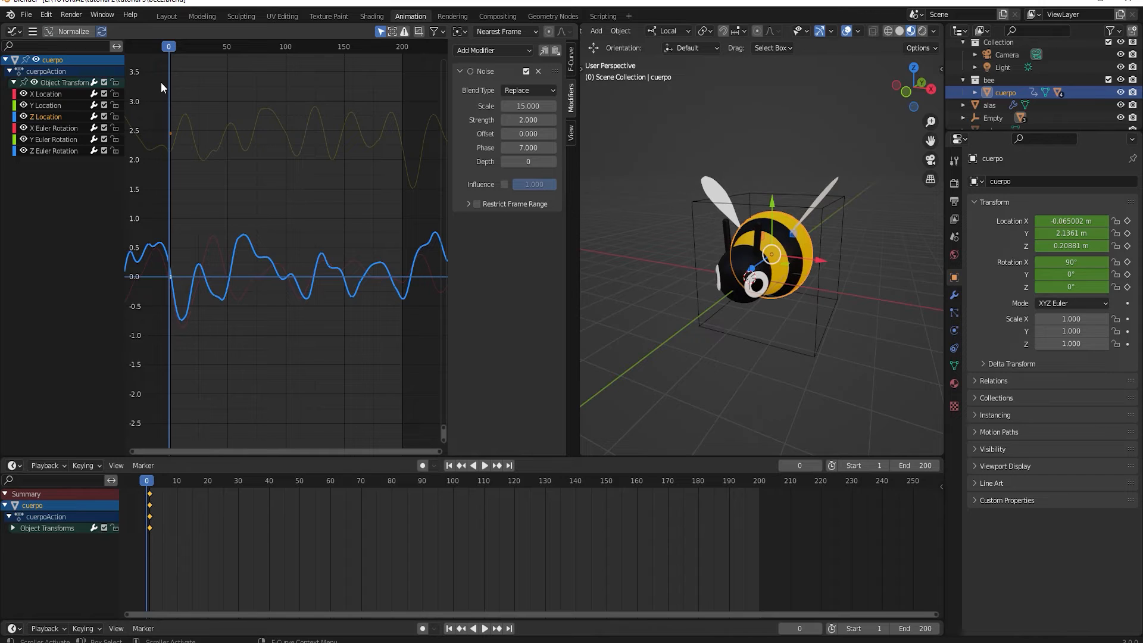
key("space")
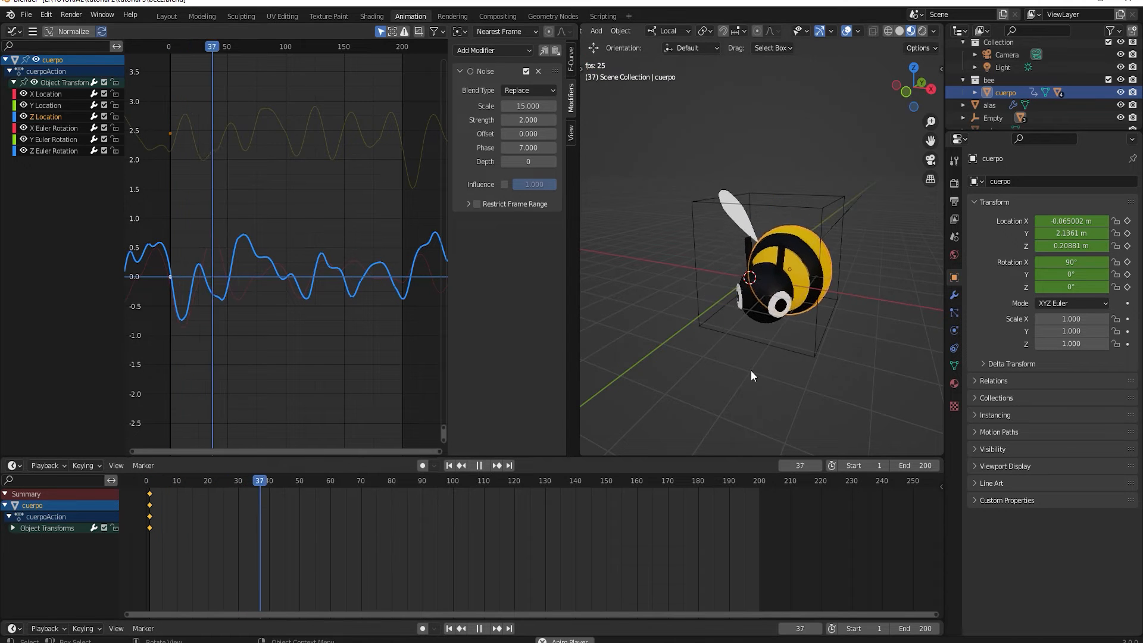
middle_click_drag(773, 380, 719, 338)
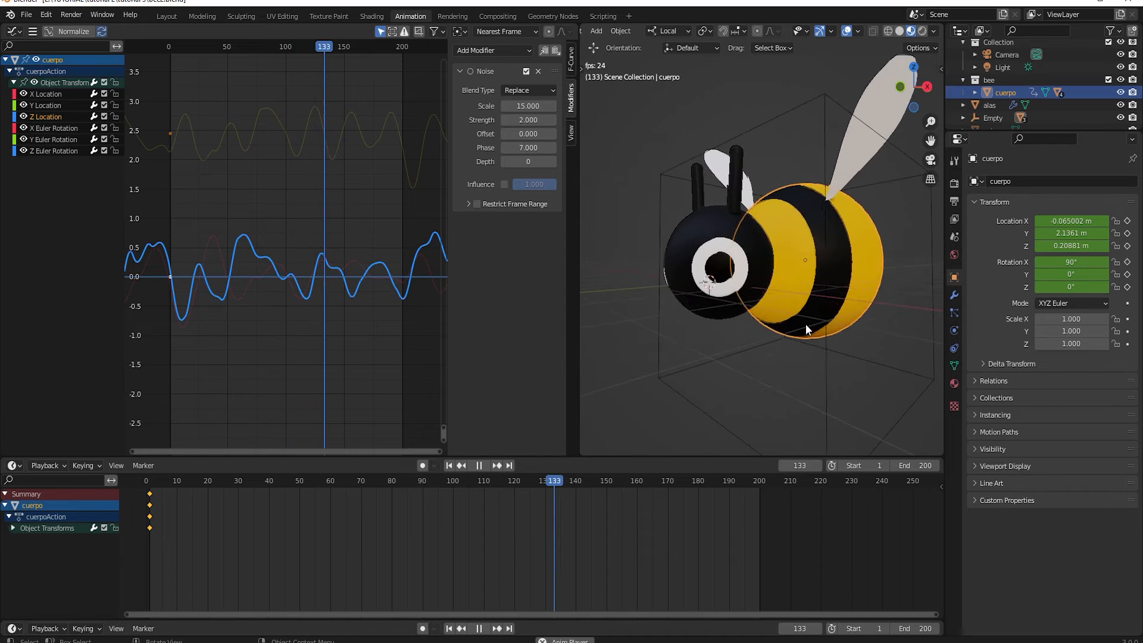
middle_click_drag(795, 345, 723, 341)
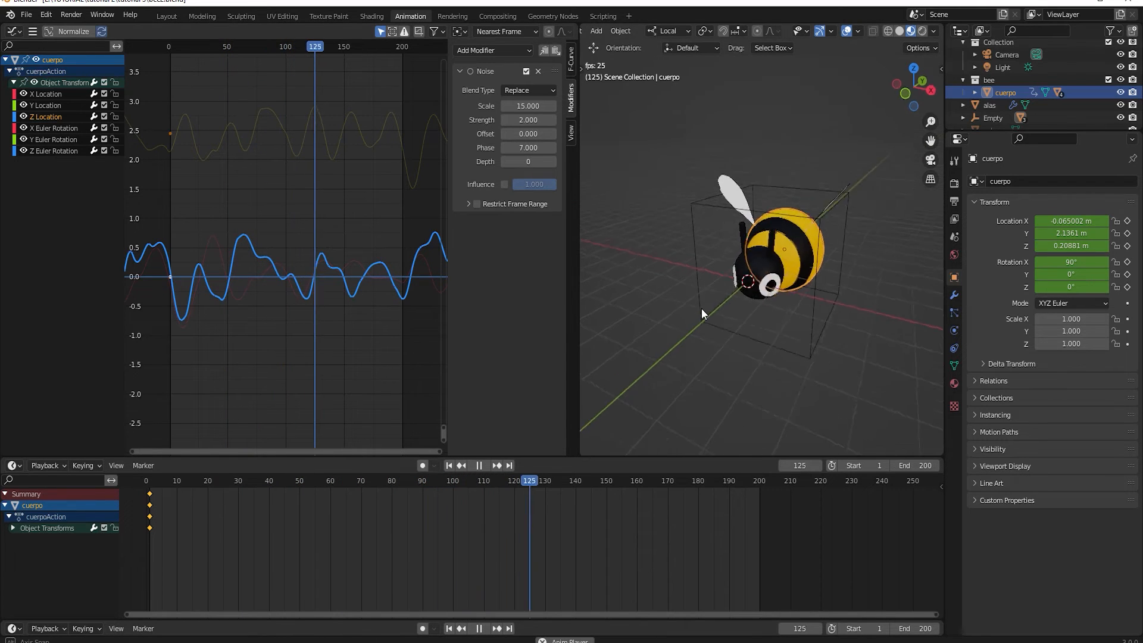
middle_click_drag(753, 302, 785, 308)
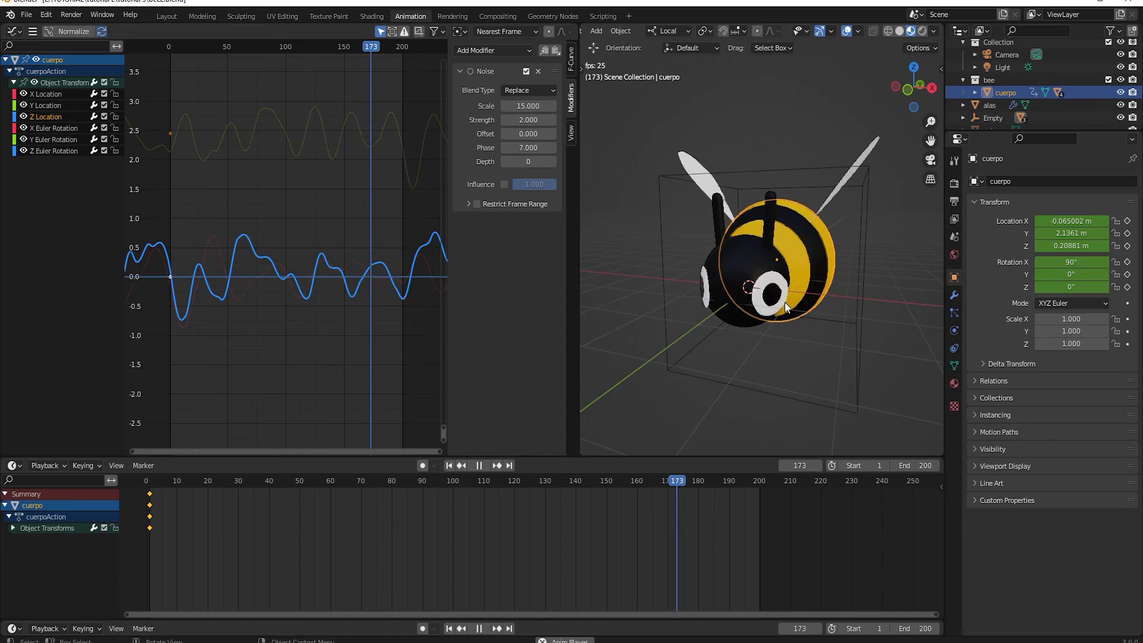
key("space")
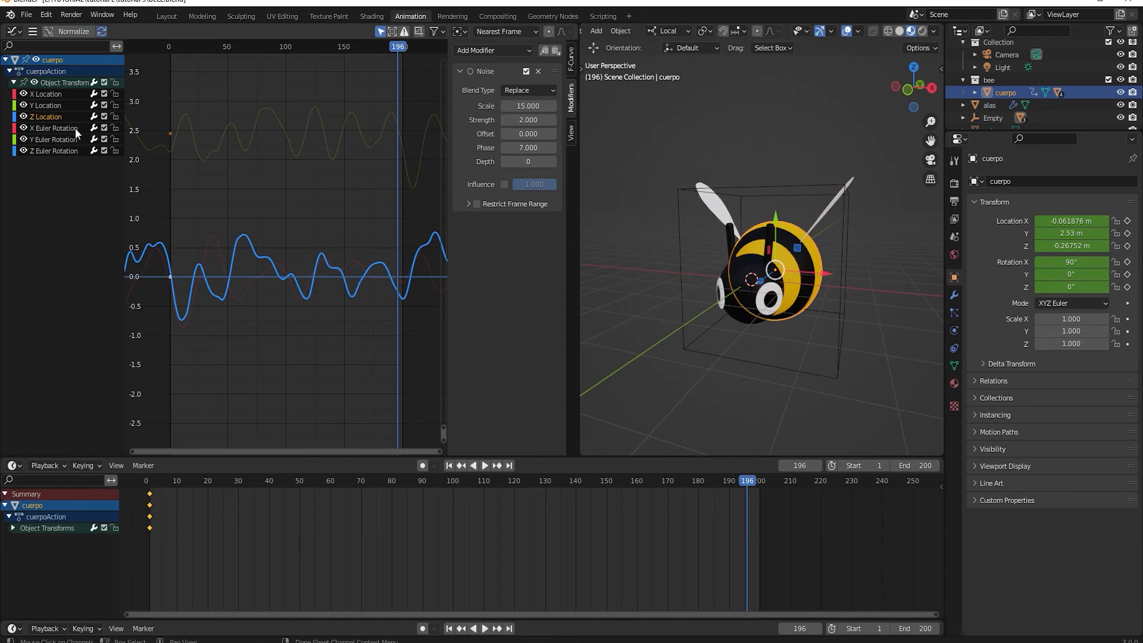
Paste the copied Noise modifier onto the X Euler Rotation curve and set its scale to 22
left_click(55, 127)
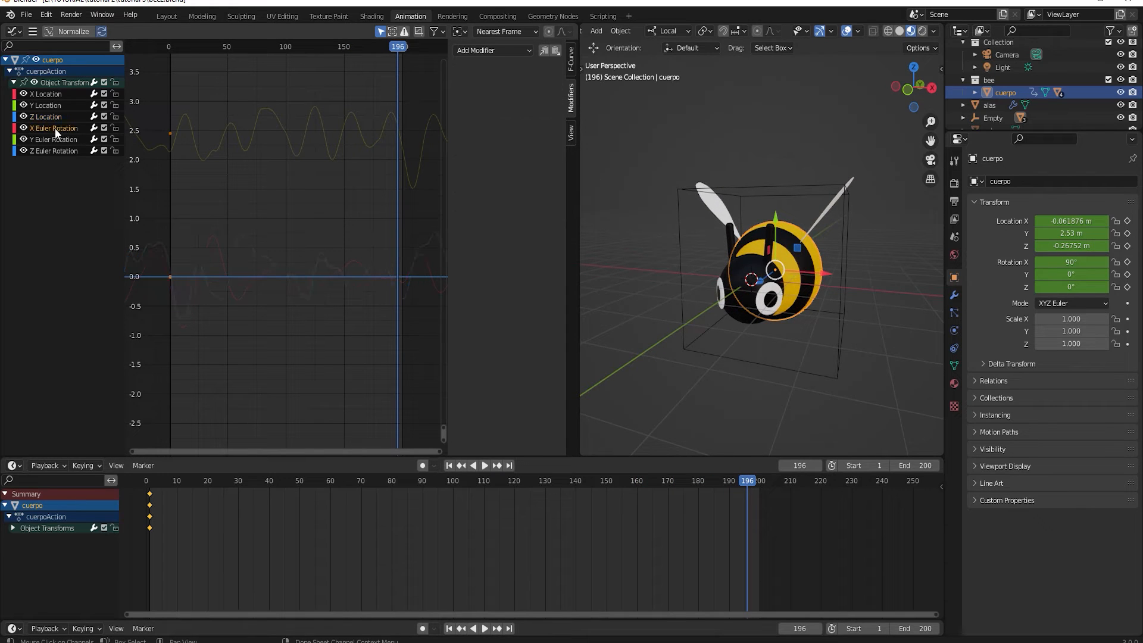
left_click(555, 51)
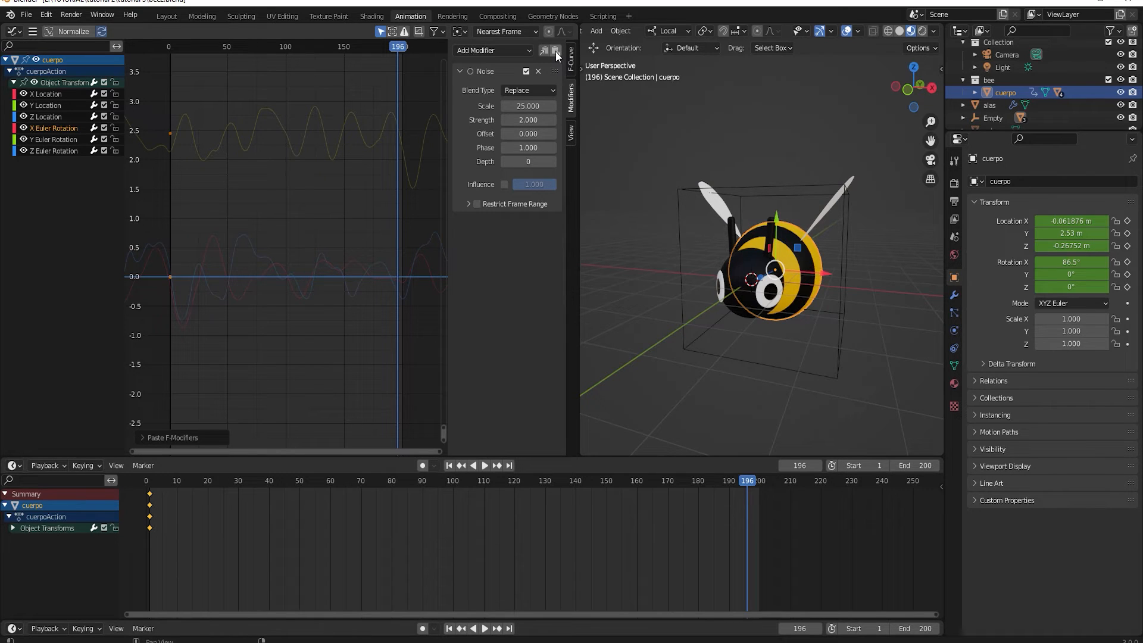
double_click(526, 106)
type("22")
key("Return")
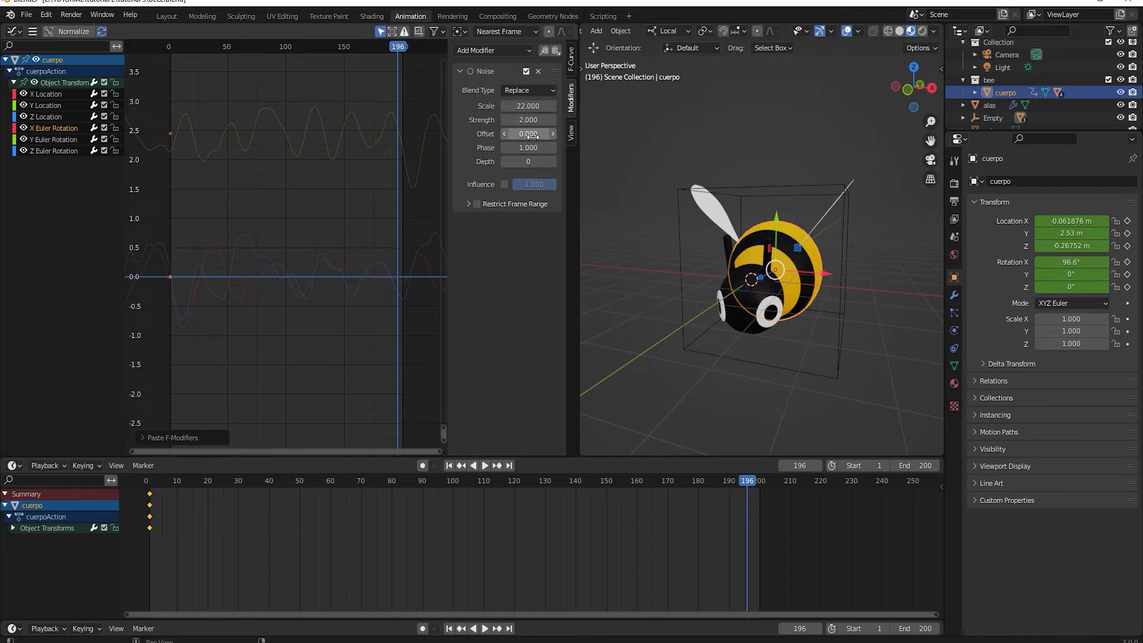
Play the animation from the start to check how strongly the bee's body tilts around X
left_click_drag(401, 45, 169, 89)
key("space")
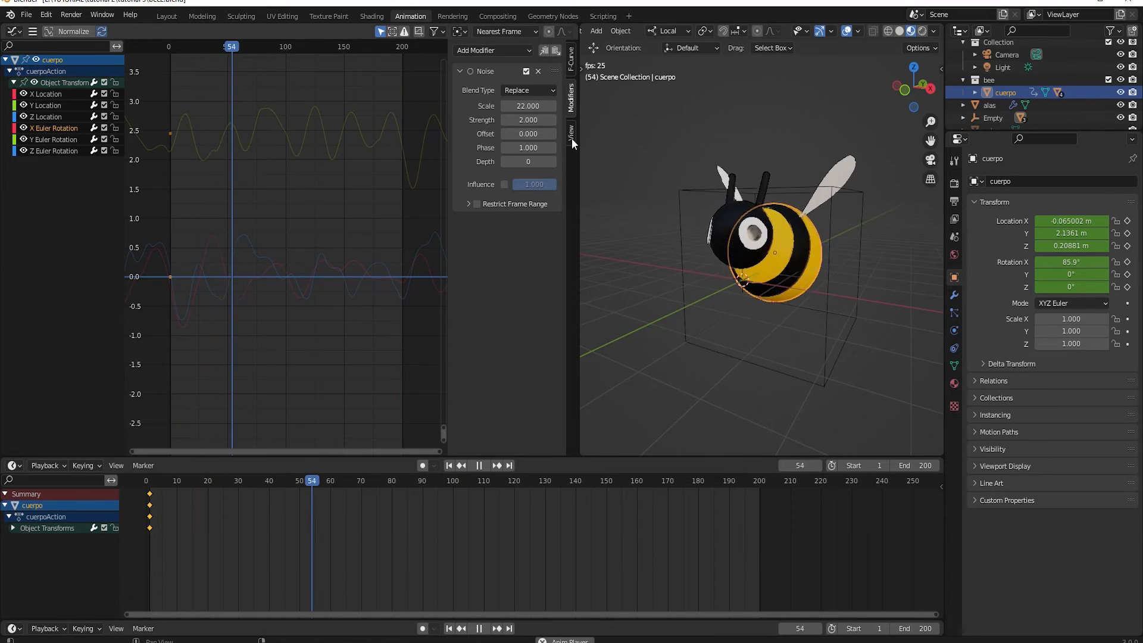
key("space")
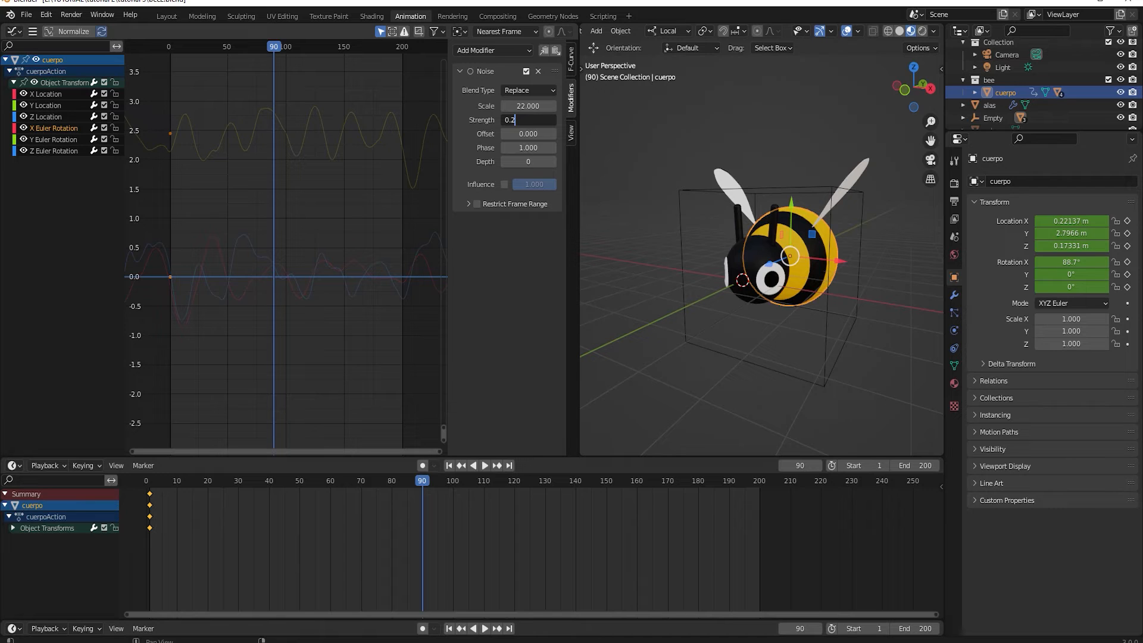
Set the X Euler Rotation noise strength to 0.22 and replay the animation from the start to check the tilt
key("Return")
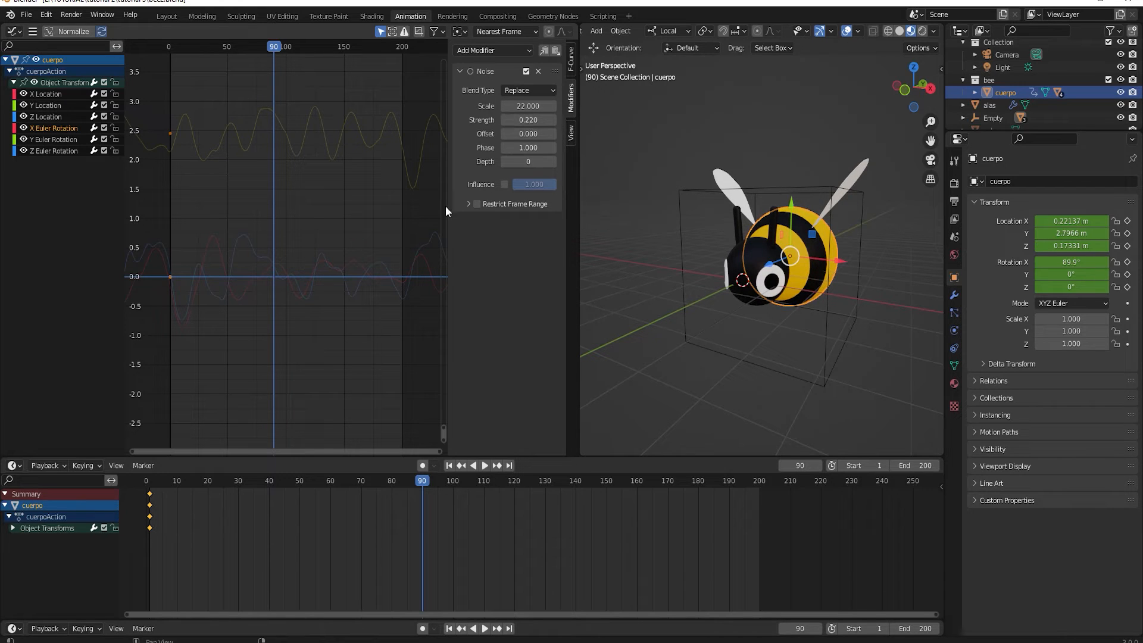
left_click_drag(275, 44, 166, 70)
key("space")
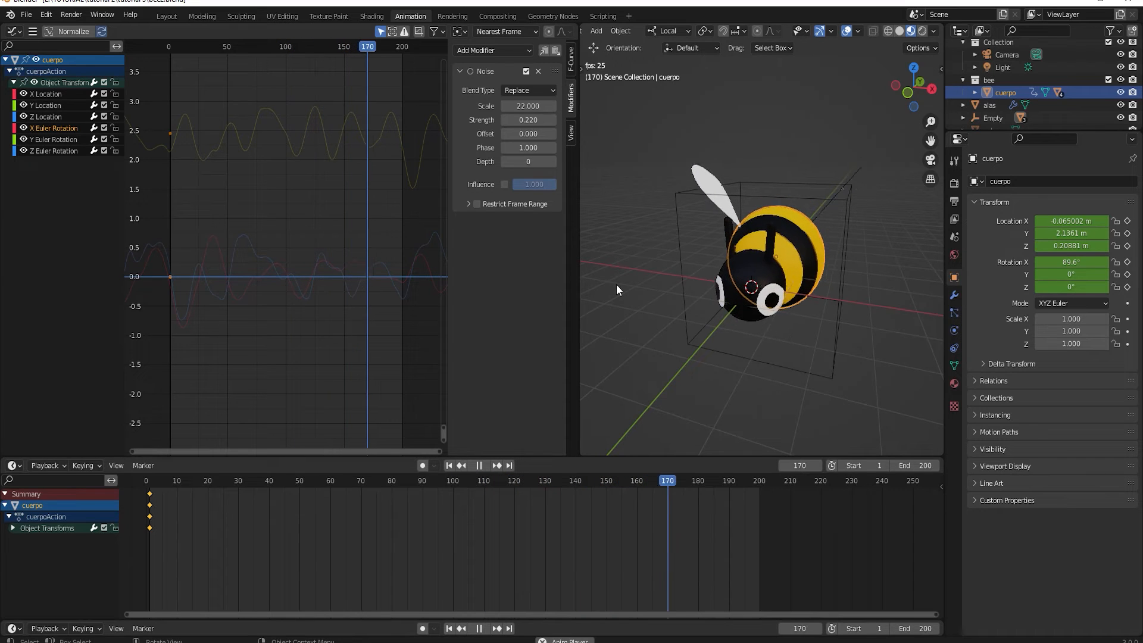
key("space")
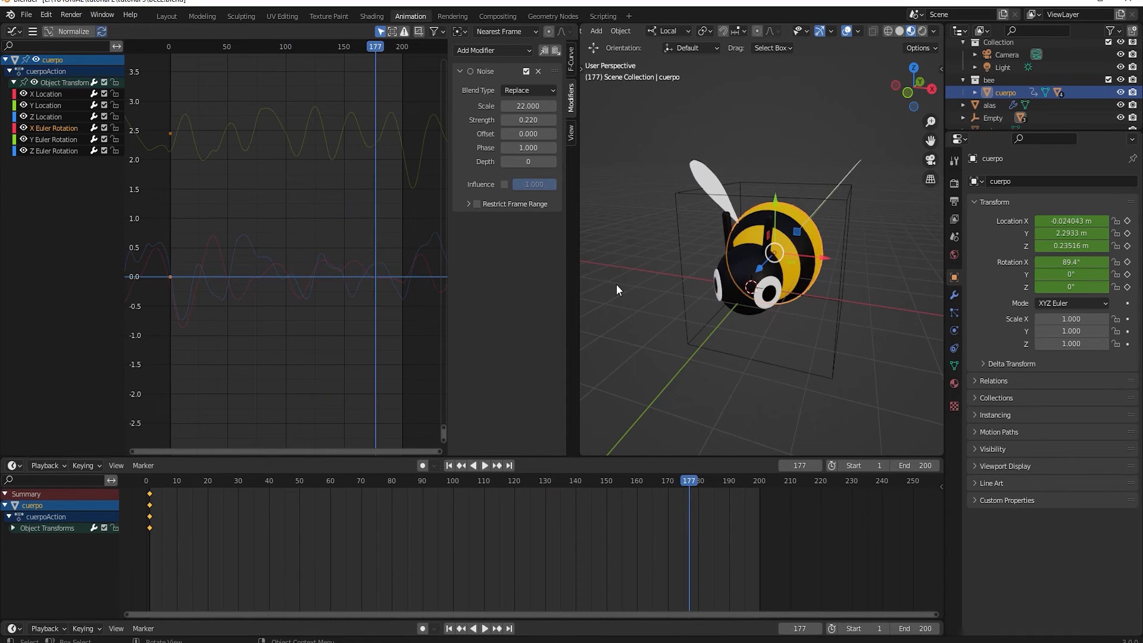
Paste the copied Noise modifier onto the Y Euler Rotation curve and set its scale to 20
left_click(50, 141)
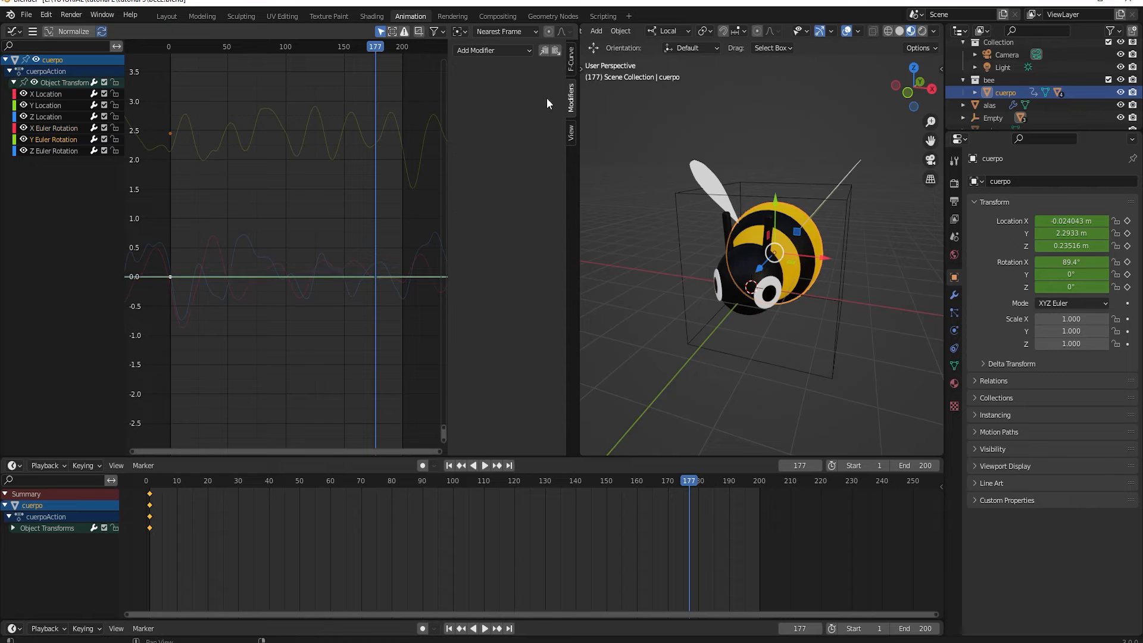
left_click(557, 50)
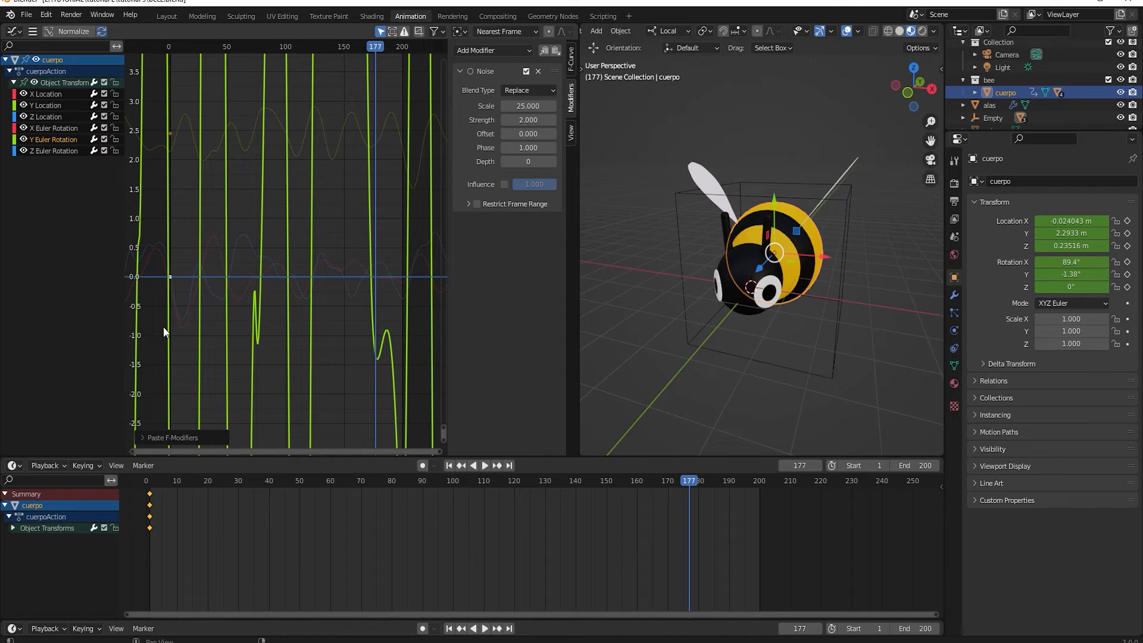
scroll(223, 275, "down", 2)
scroll(223, 275, "down", 5)
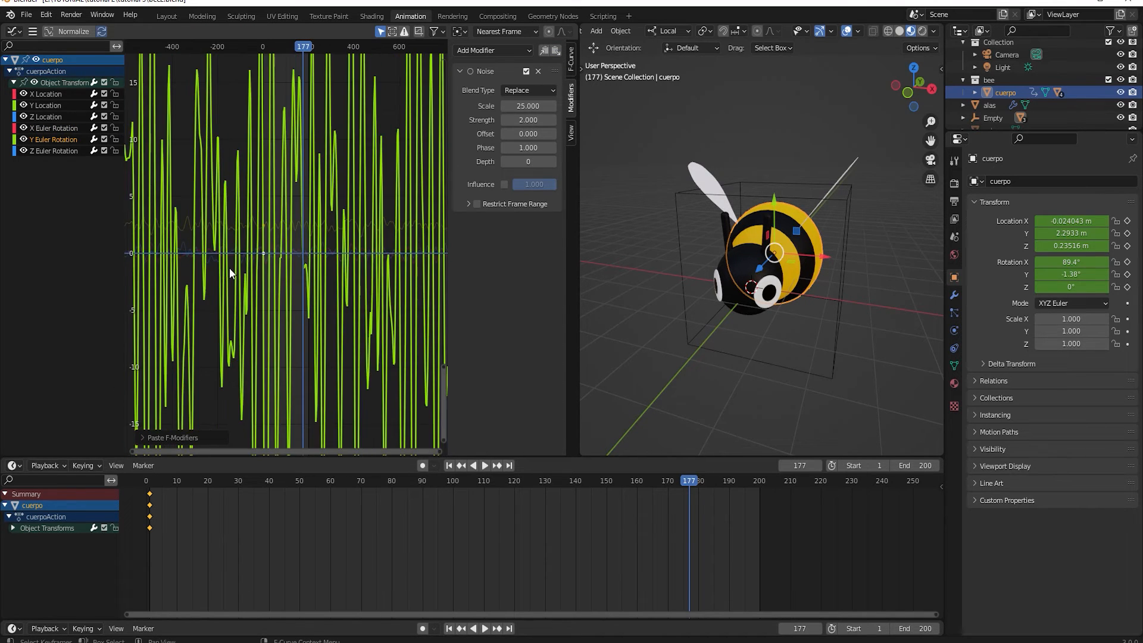
left_click(534, 106)
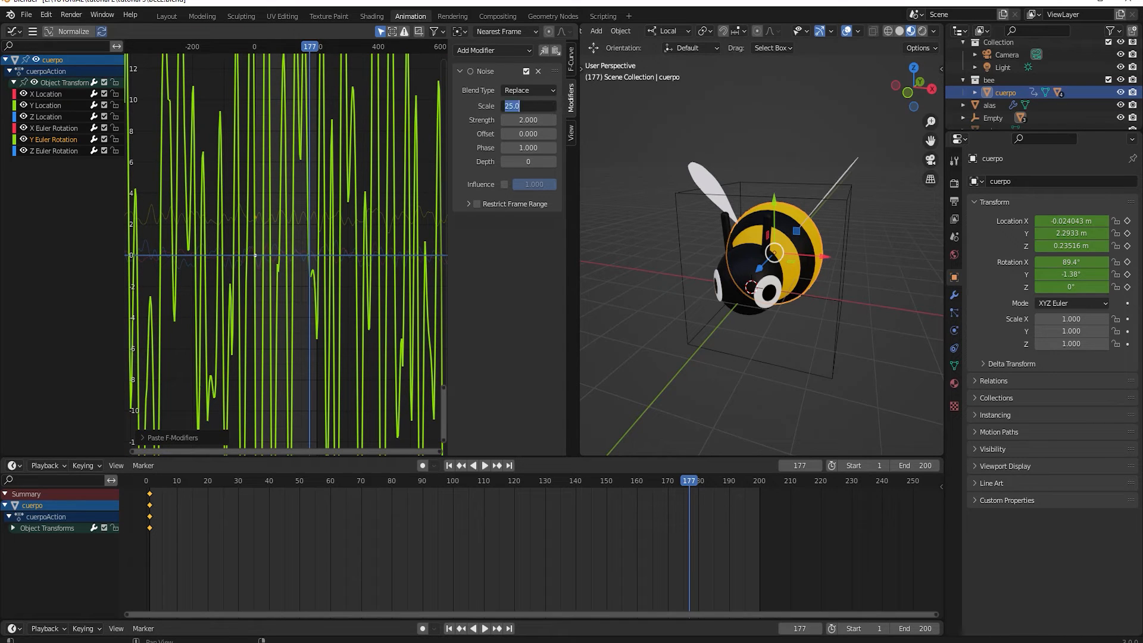
key("Return")
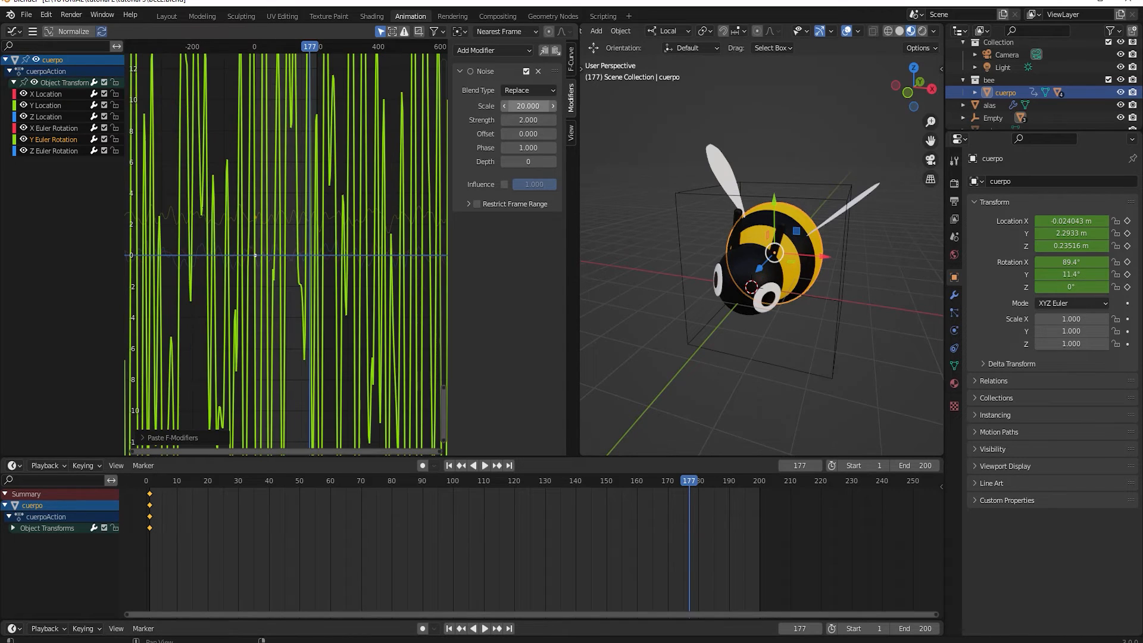
Set the Y Euler Rotation noise strength to 0.5 and its phase to 4.2
left_click(532, 119)
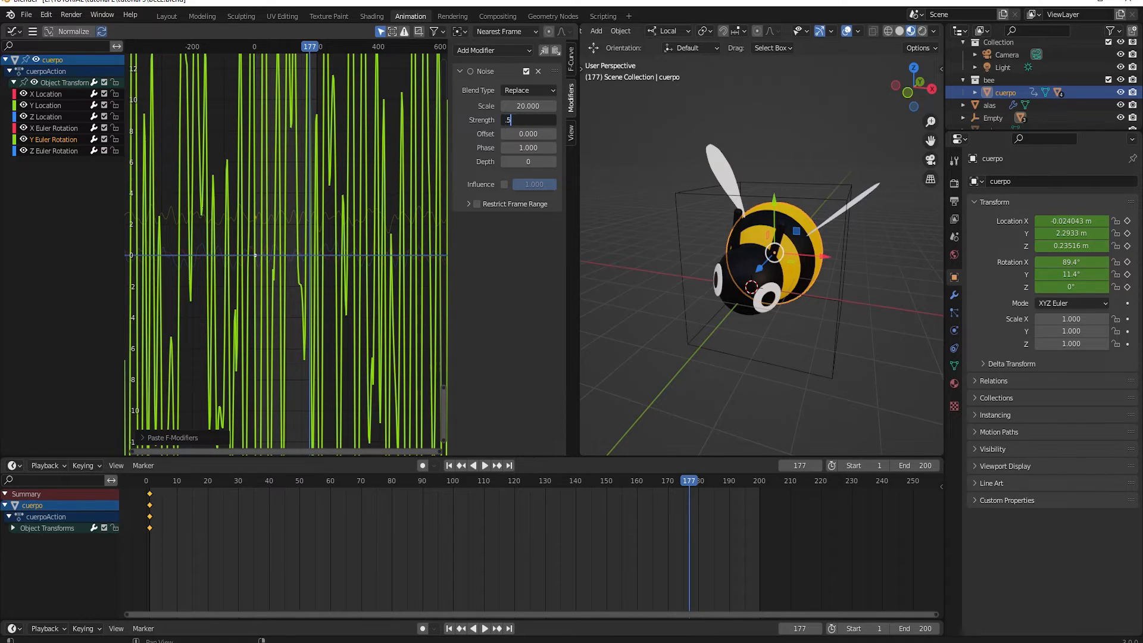
type(".5")
key("Return")
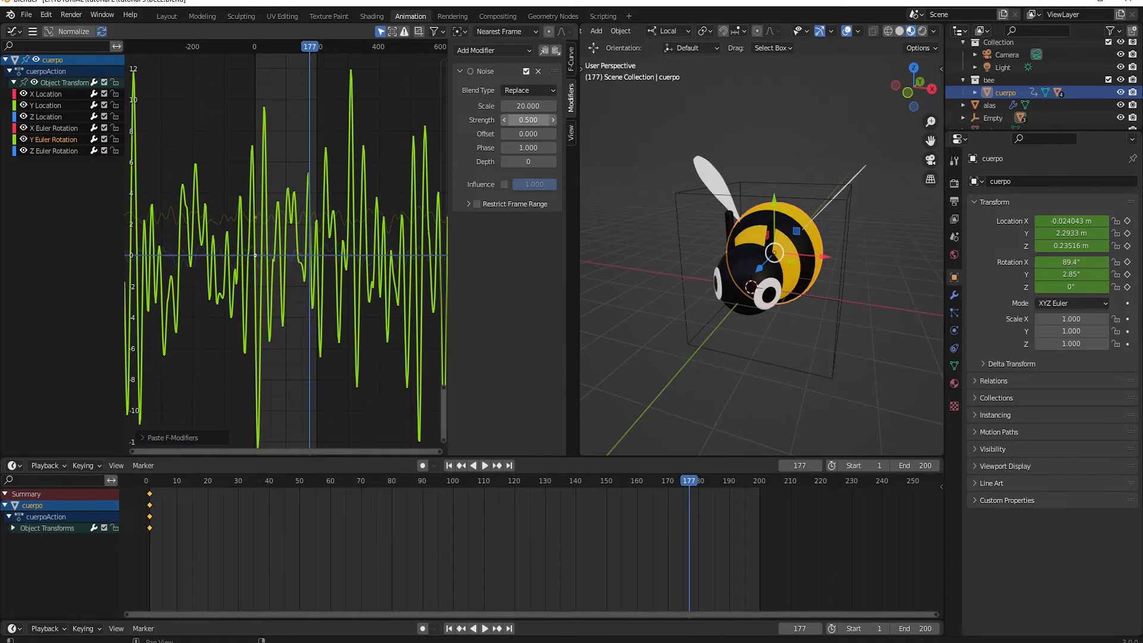
left_click(532, 150)
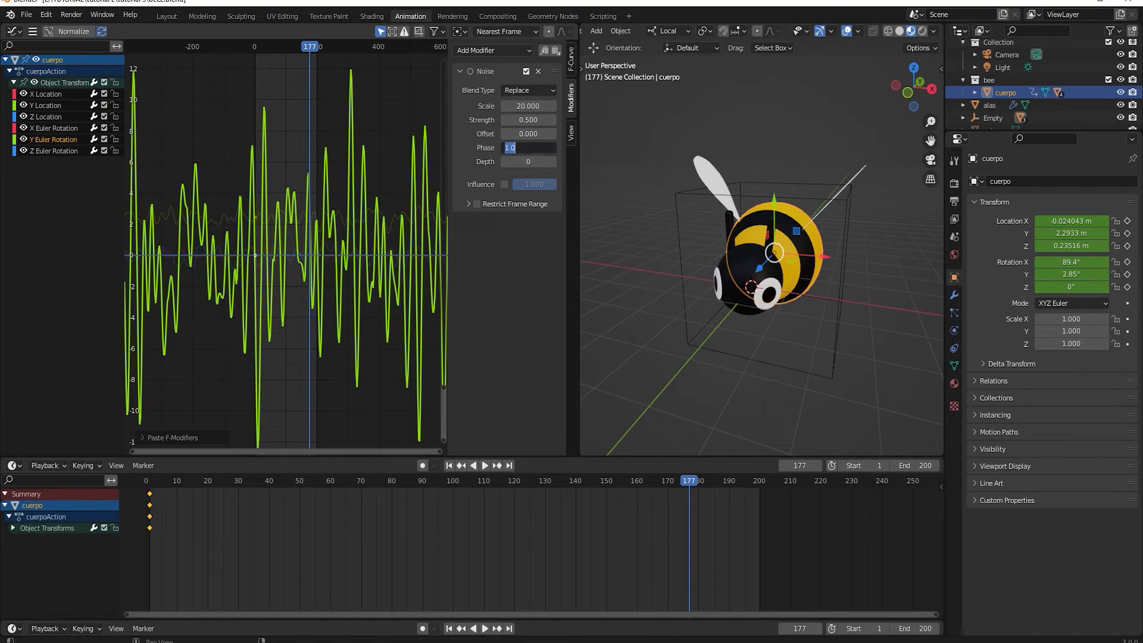
key("Return")
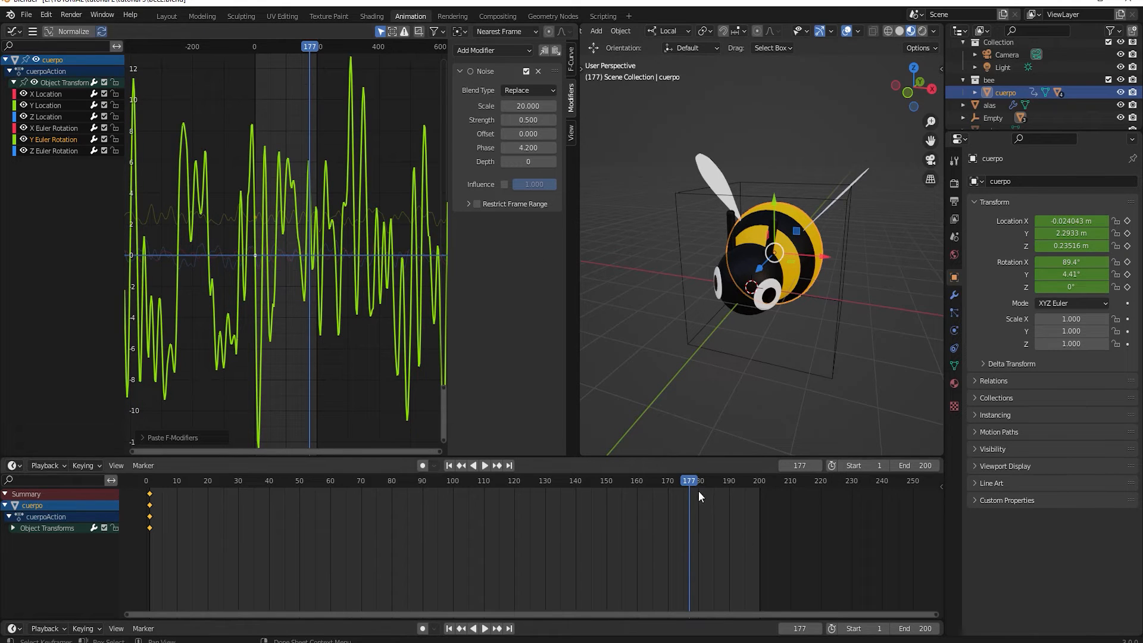
Play the animation from the start and check the body's Y-axis tilt from different angles
left_click_drag(698, 490, 148, 490)
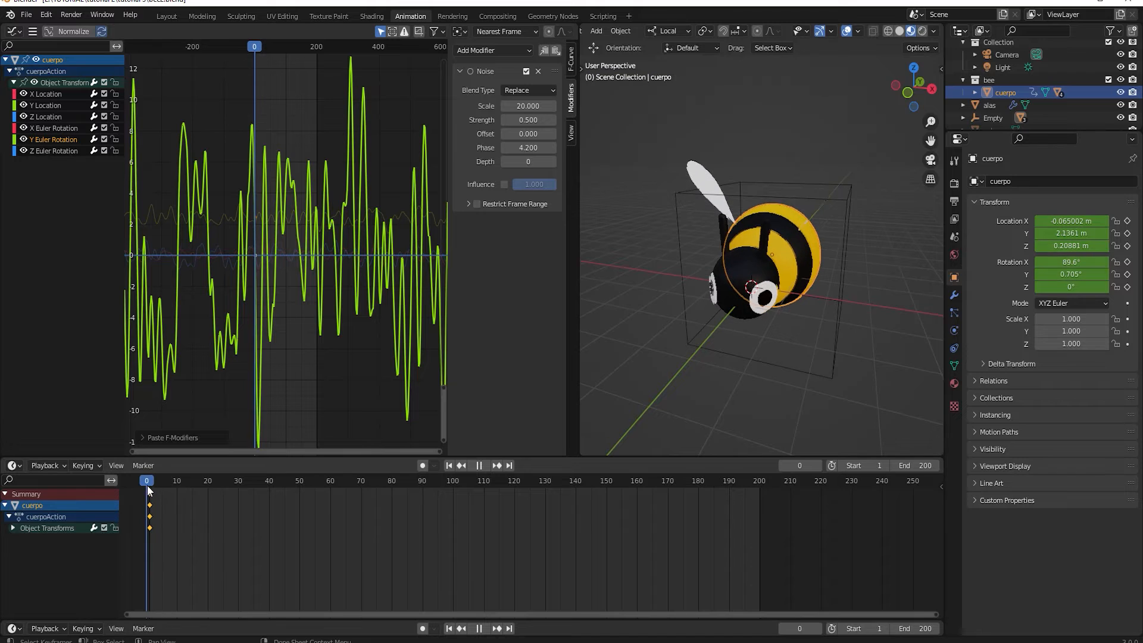
key("space")
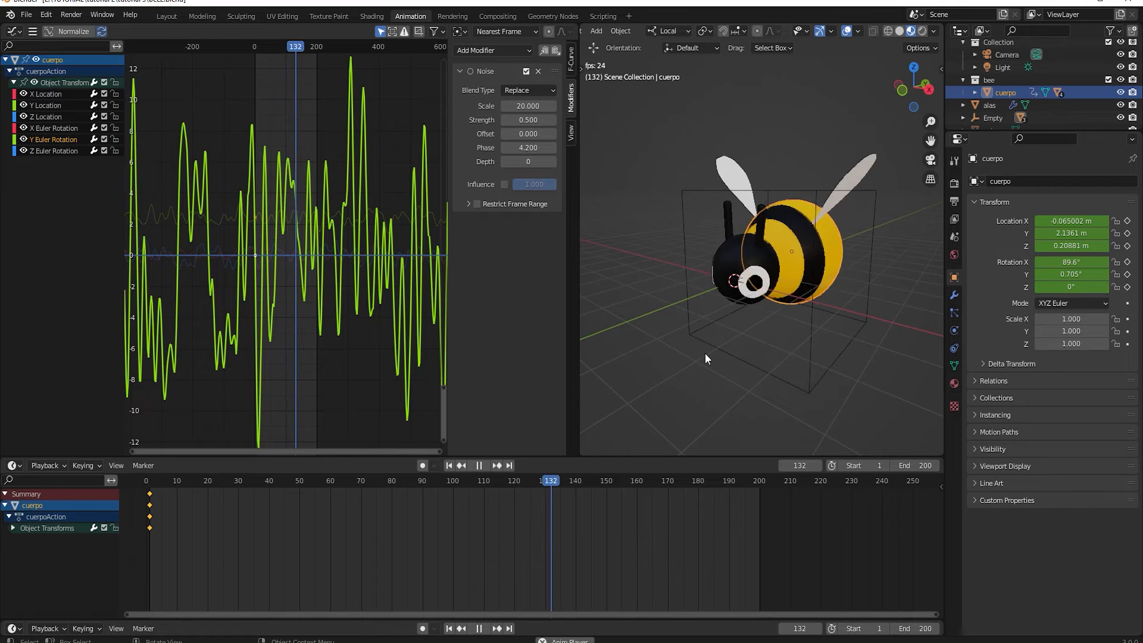
middle_click_drag(705, 353, 745, 376)
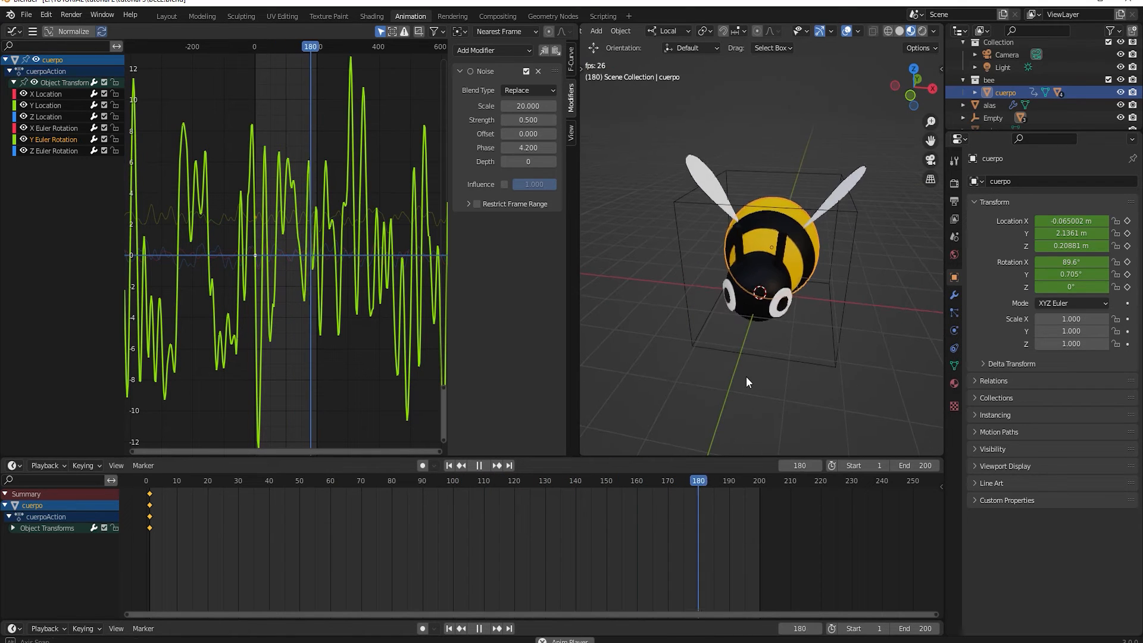
key("space")
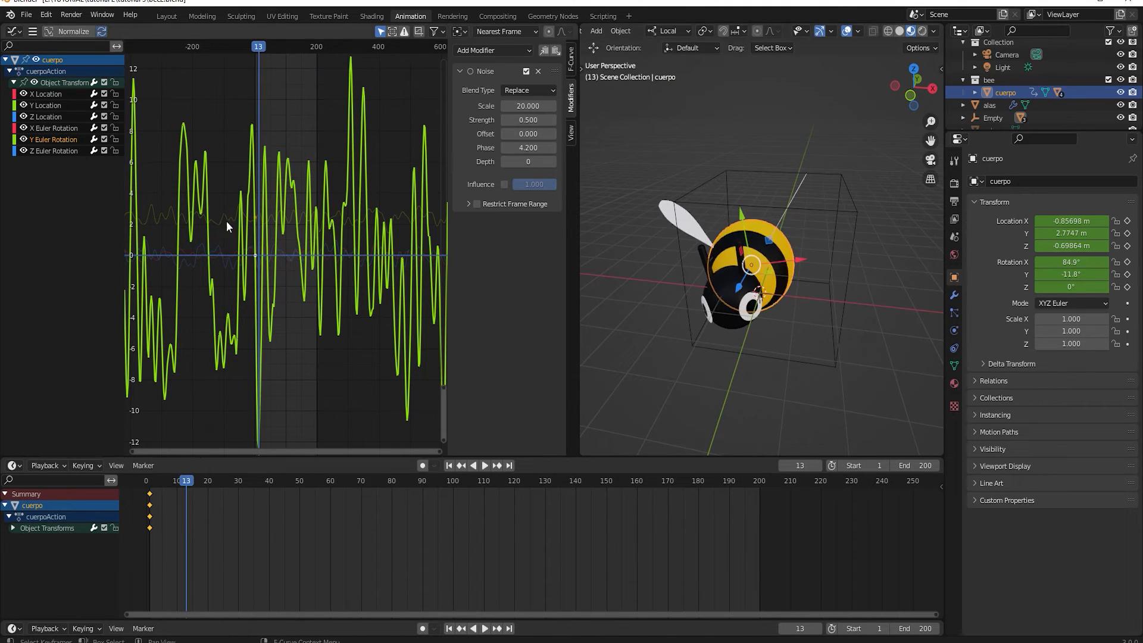
Paste the copied Noise modifier onto the Z Euler Rotation curve and set its scale to 20 and strength to 0.5
left_click(58, 151)
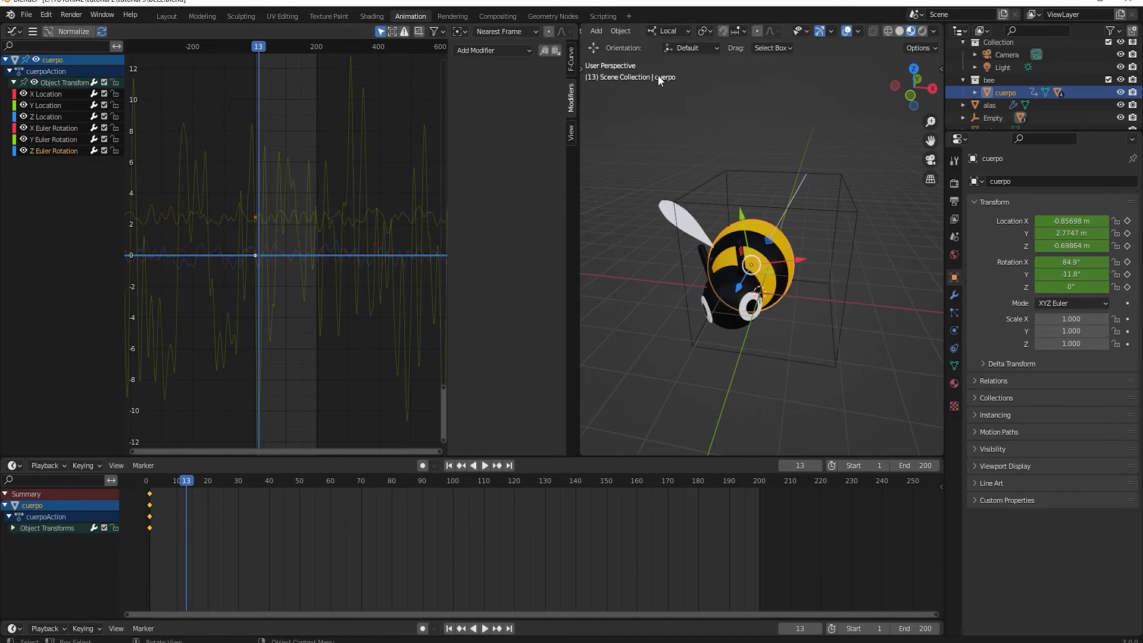
left_click(556, 50)
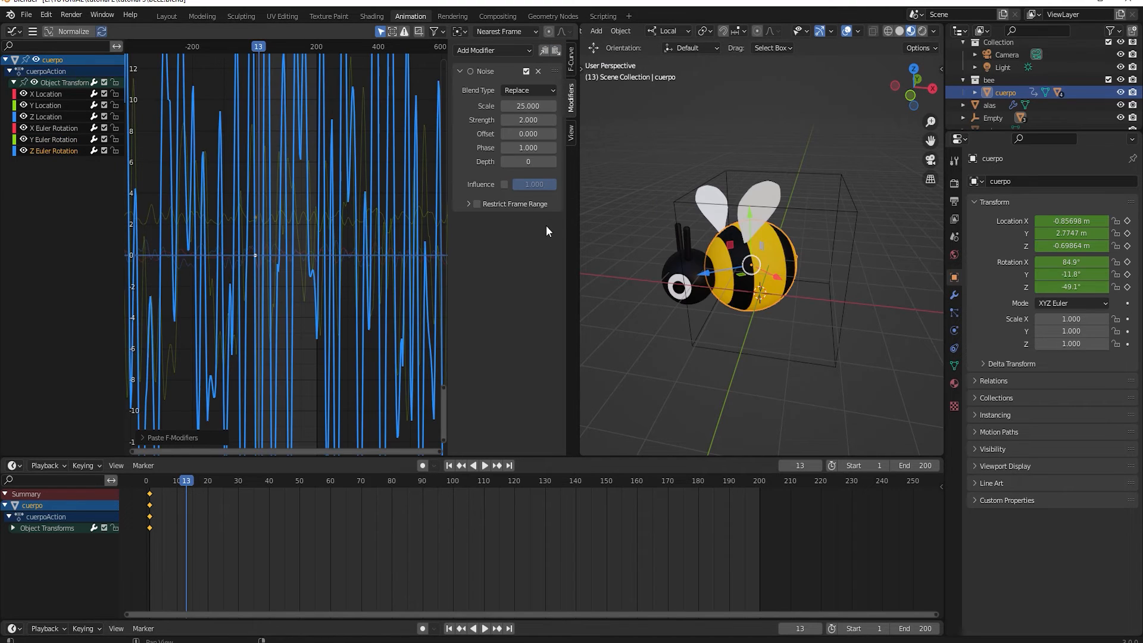
left_click(528, 106)
type("20")
key("Return")
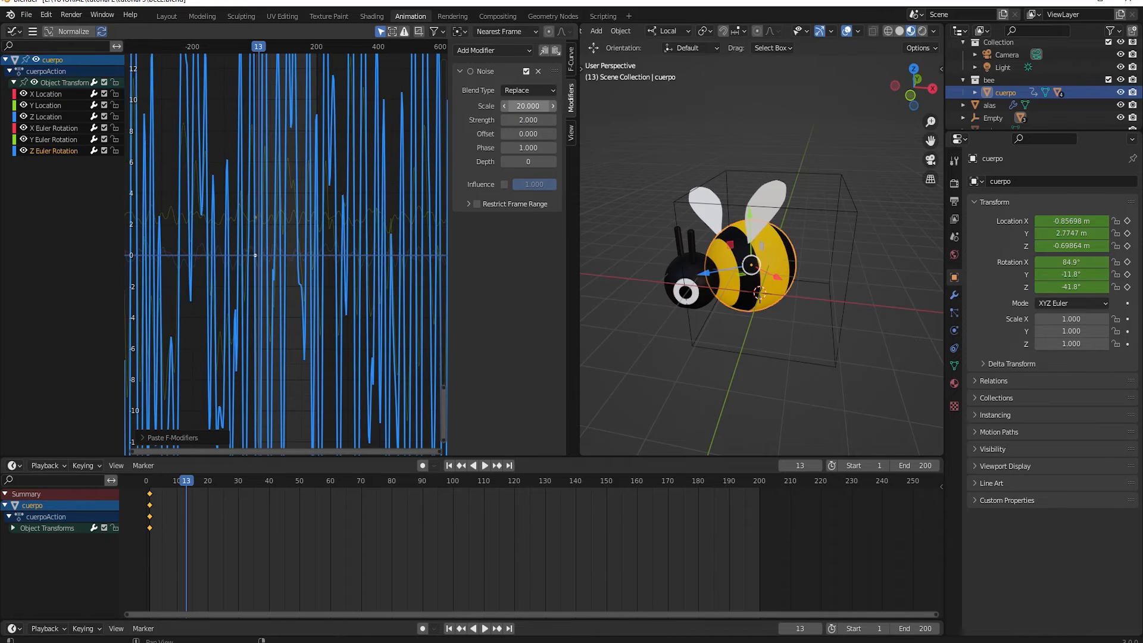
left_click(528, 120)
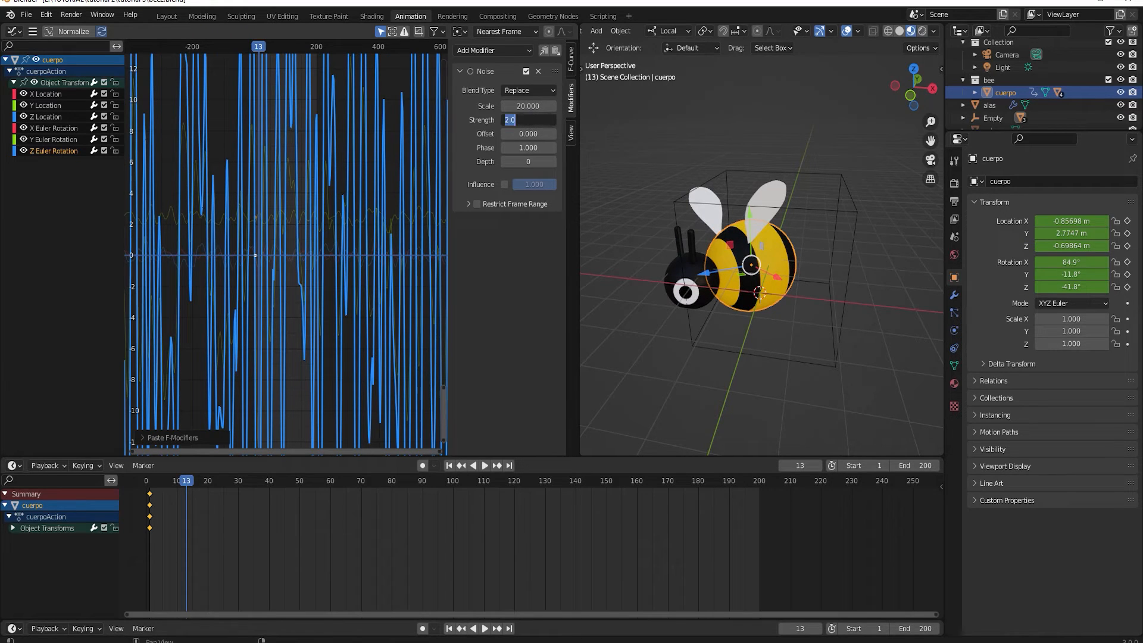
type("0.5")
key("Return")
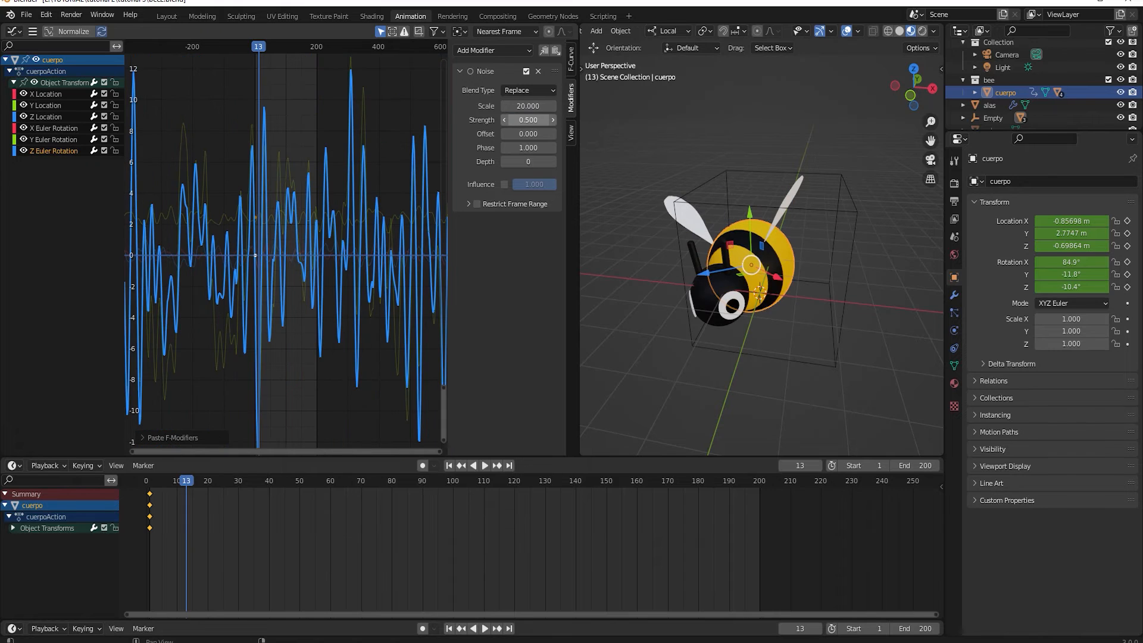
Set the Z Euler Rotation noise phase to 87 and play the animation from the start
left_click(528, 148)
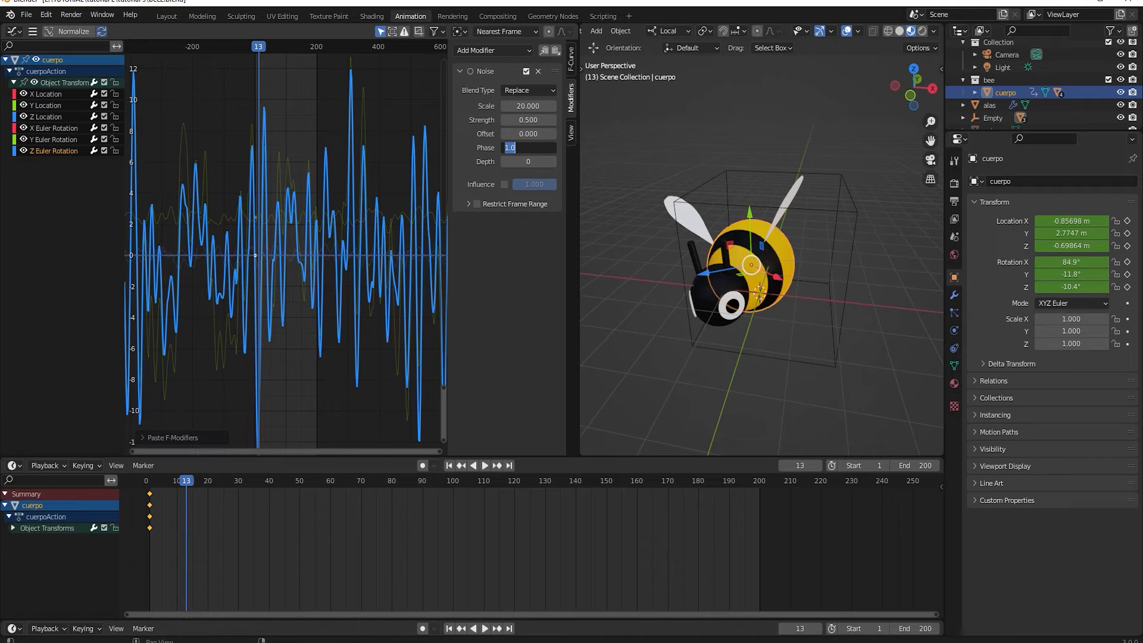
type("87")
key("Return")
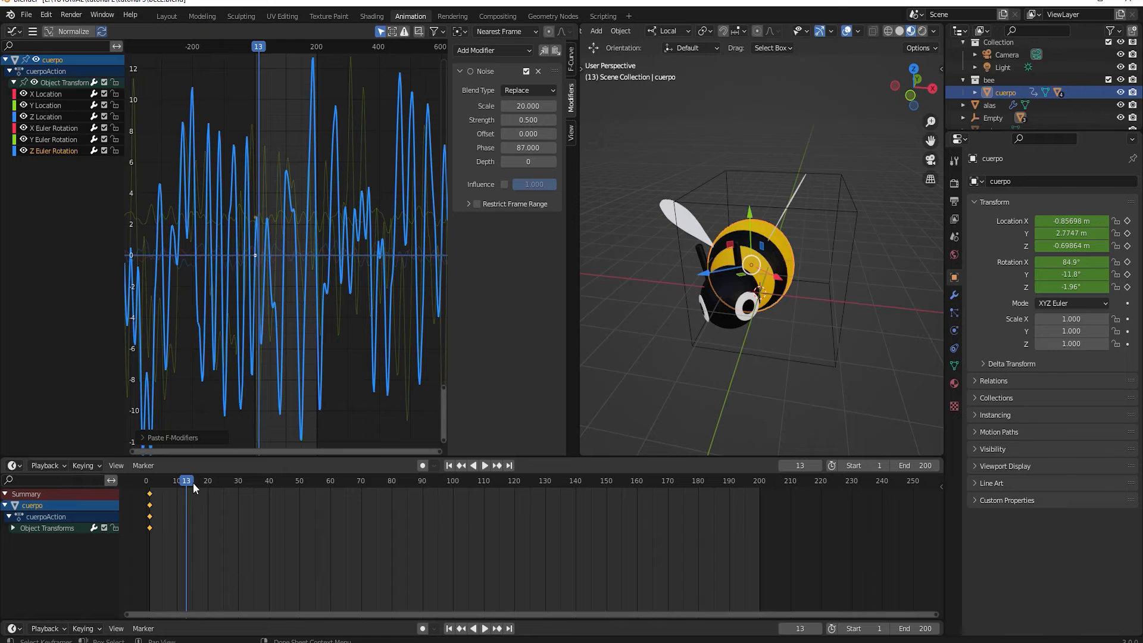
left_click(148, 481)
key("space")
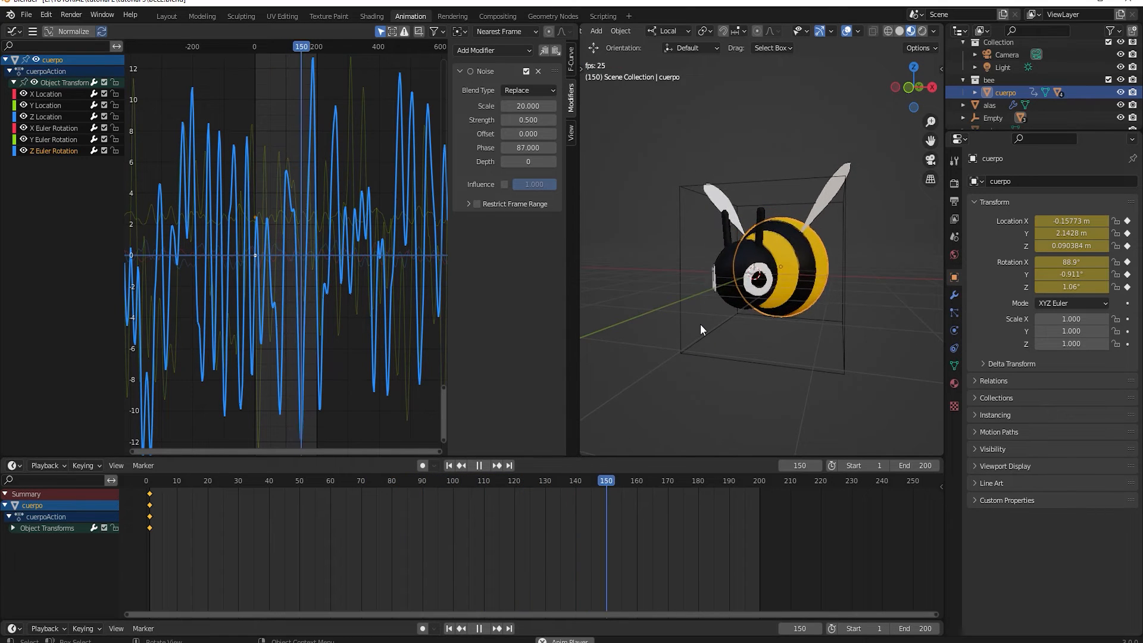
Set the Z Euler Rotation noise phase to 8.7 while the animation keeps playing
left_click(538, 148)
type("8")
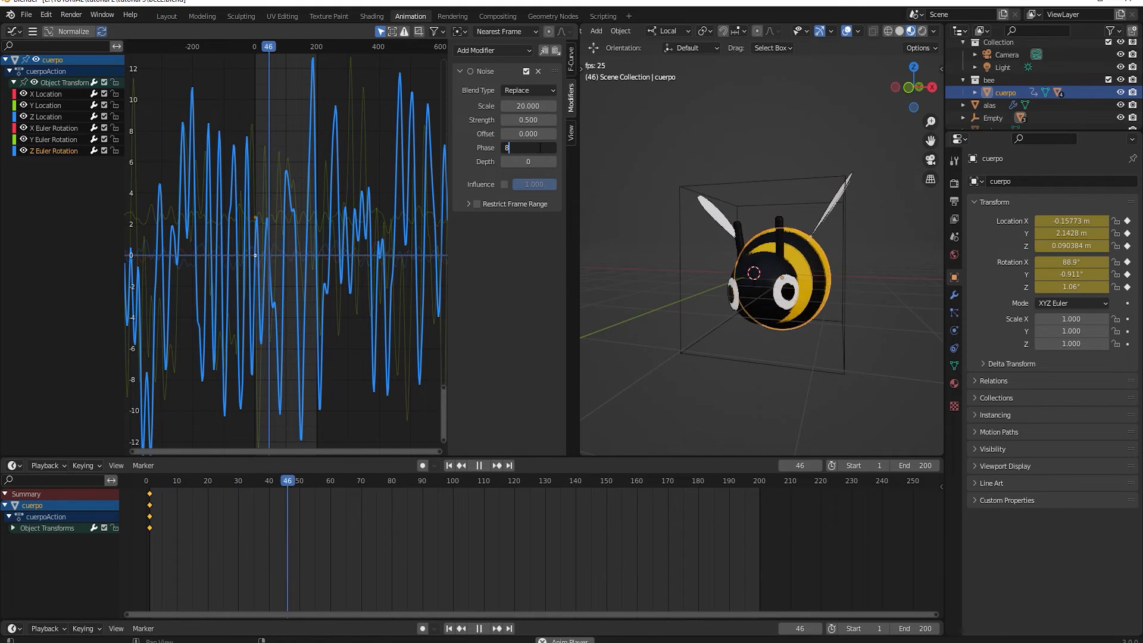
type(".7")
key("Return")
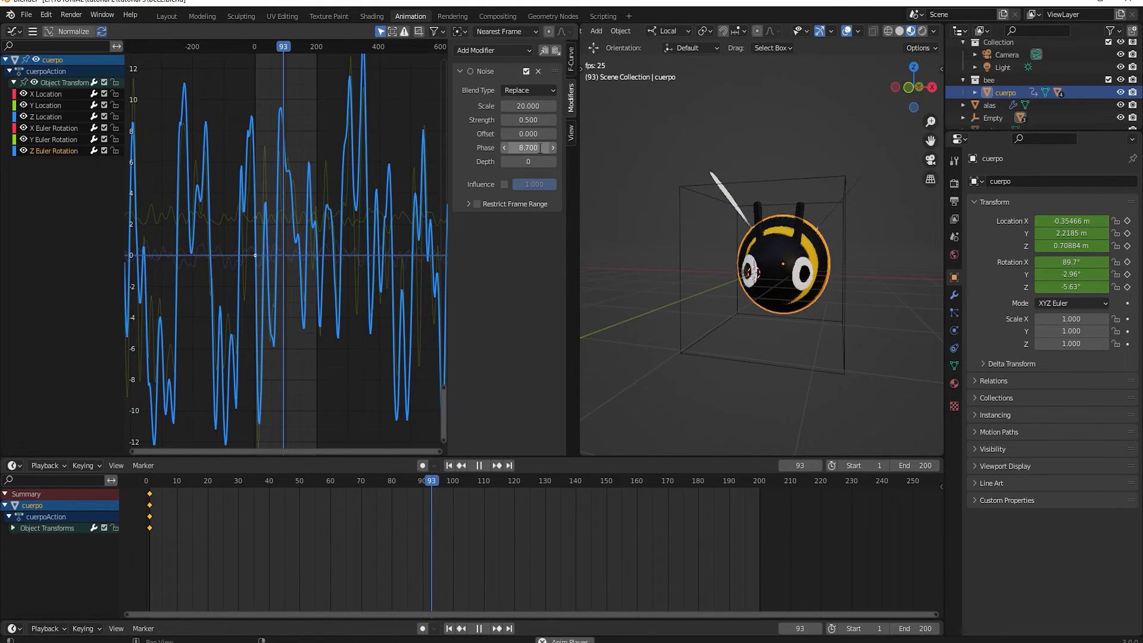
Examine the Z Euler Rotation noise curve over a wider frame range and watch the bee's combined motion, stopping playback at the end
middle_click_drag(806, 296, 778, 288)
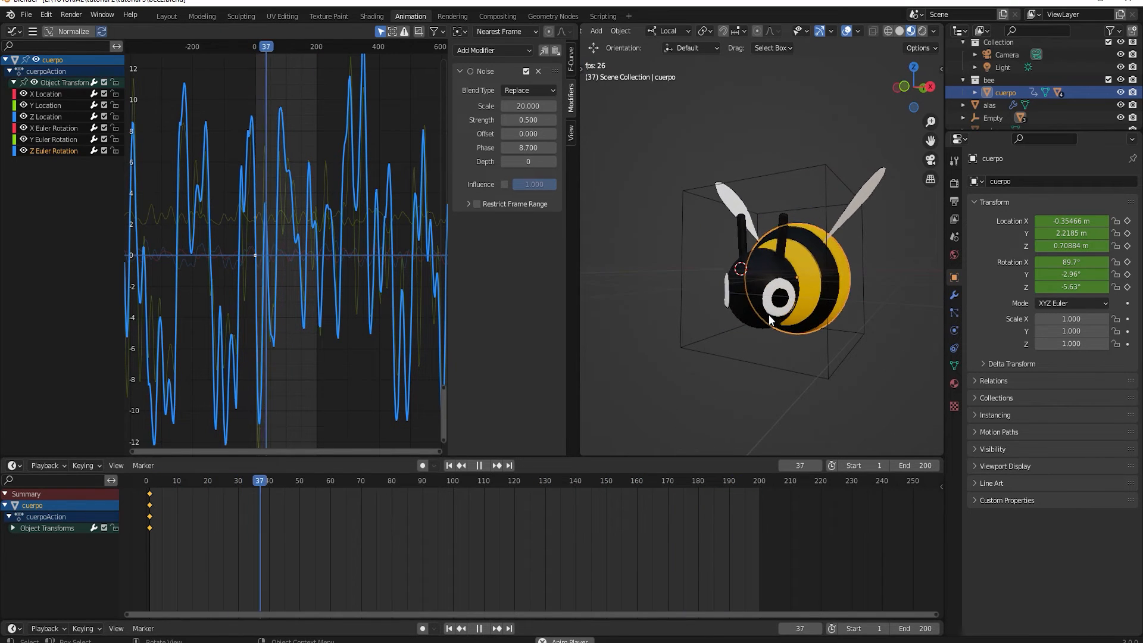
scroll(305, 270, "down", 4)
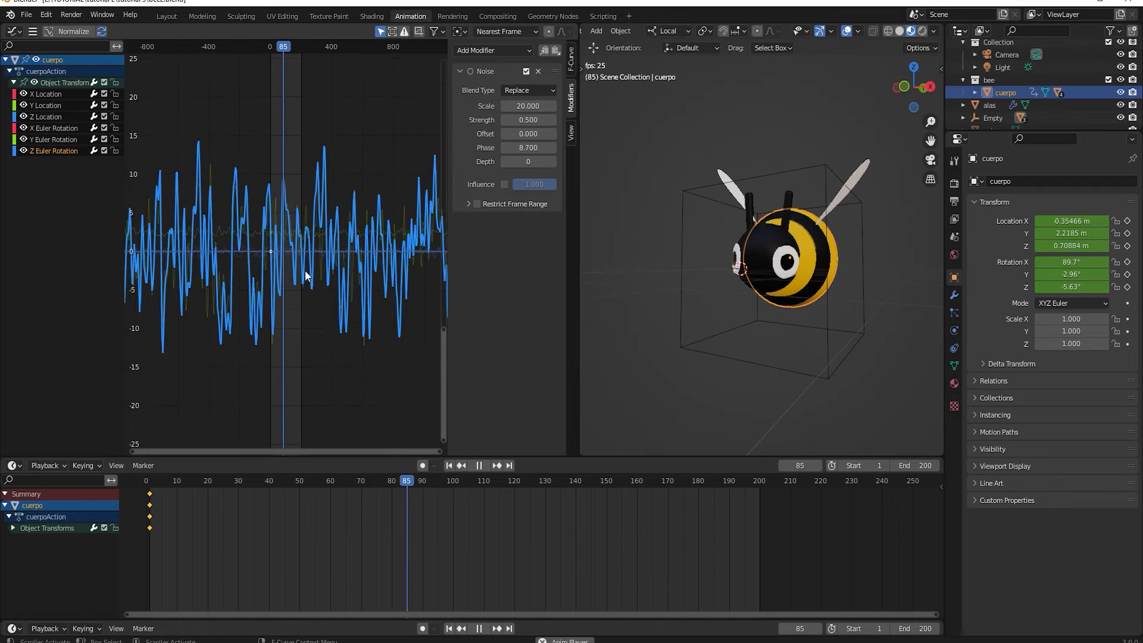
scroll(305, 272, "down", 9)
scroll(255, 307, "up", 7)
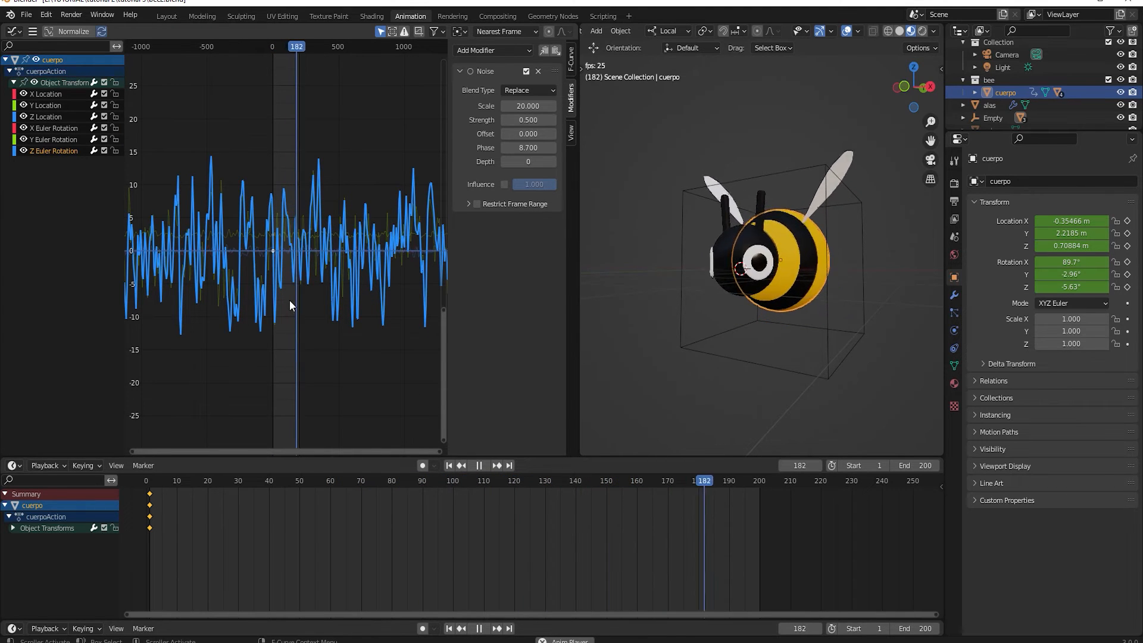
scroll(666, 279, "down", 2)
middle_click_drag(674, 300, 676, 327)
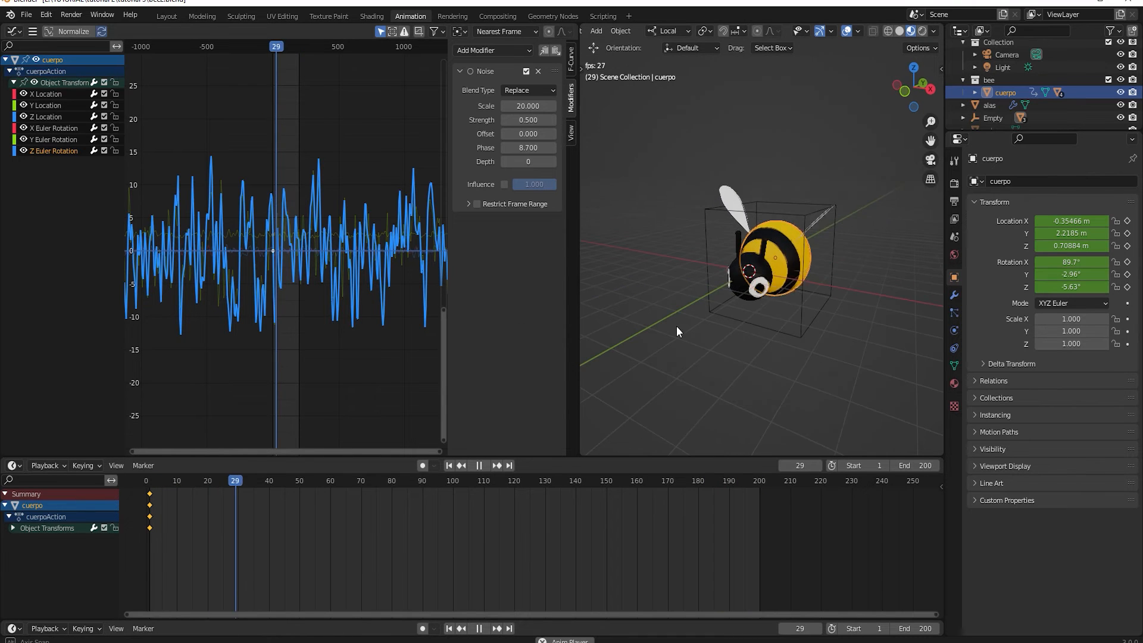
key("space")
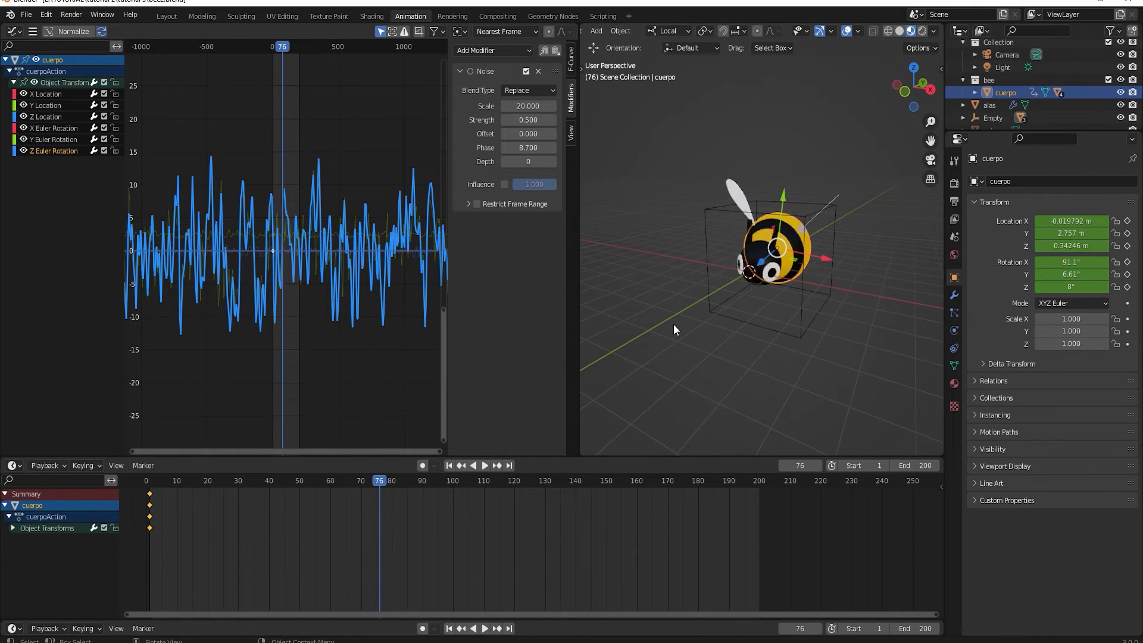
Deselect the bee's body, review its hovering motion from several angles, and return to the start of the timeline
middle_click_drag(704, 323, 766, 300)
scroll(766, 300, "up", 2)
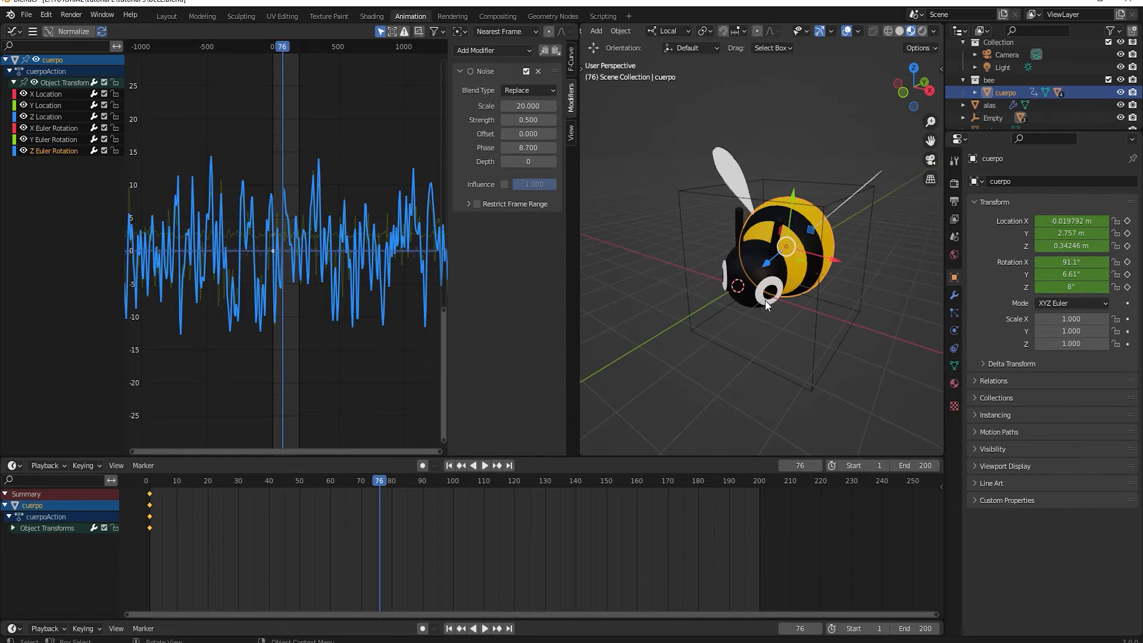
left_click(777, 402)
middle_click_drag(792, 363, 767, 323)
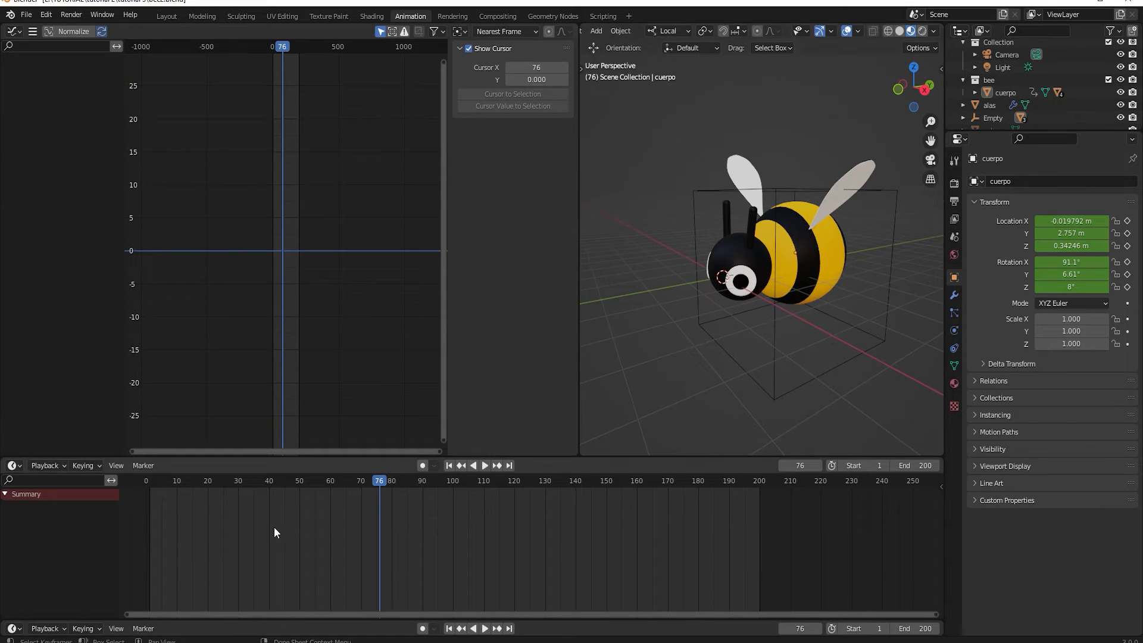
key("space")
left_click_drag(374, 483, 343, 500)
key("space")
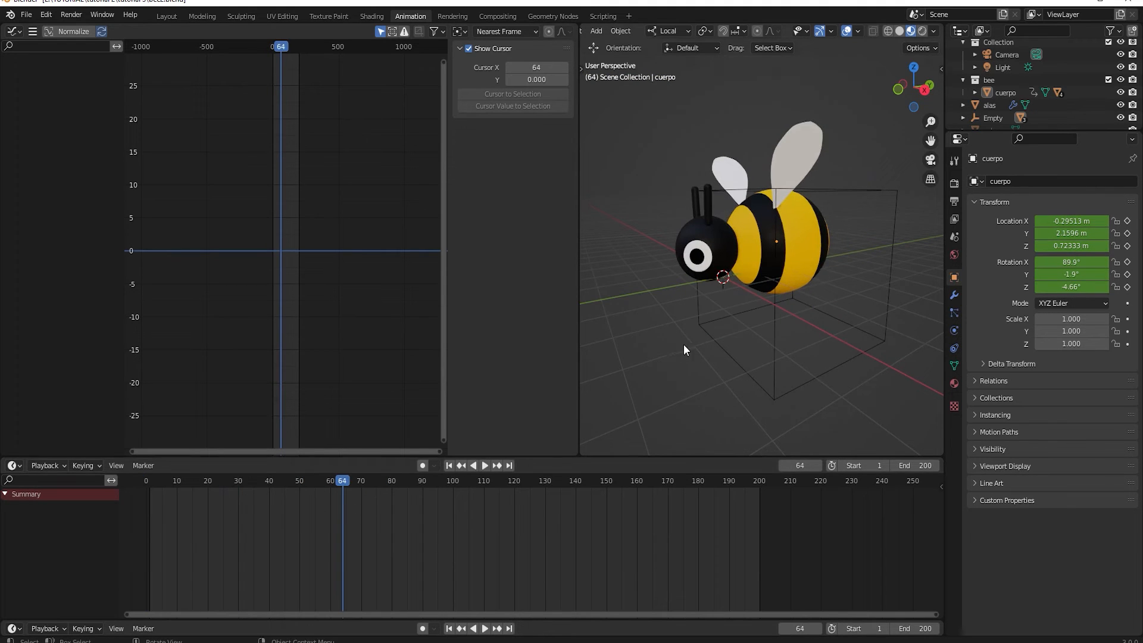
middle_click_drag(683, 344, 758, 298)
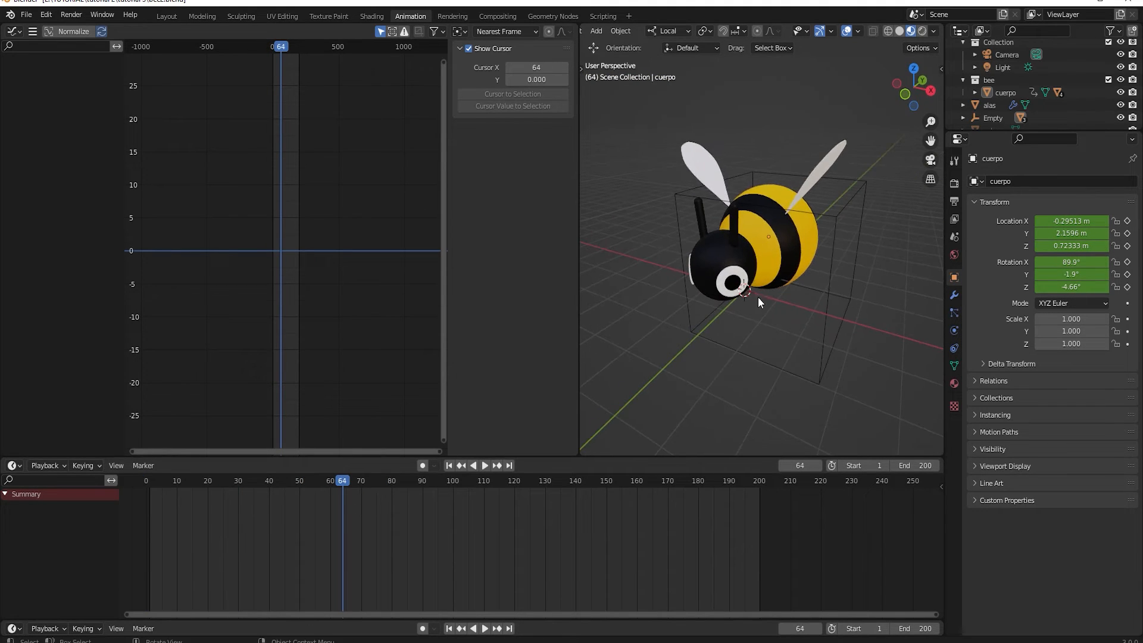
key("space")
left_click_drag(341, 479, 155, 466)
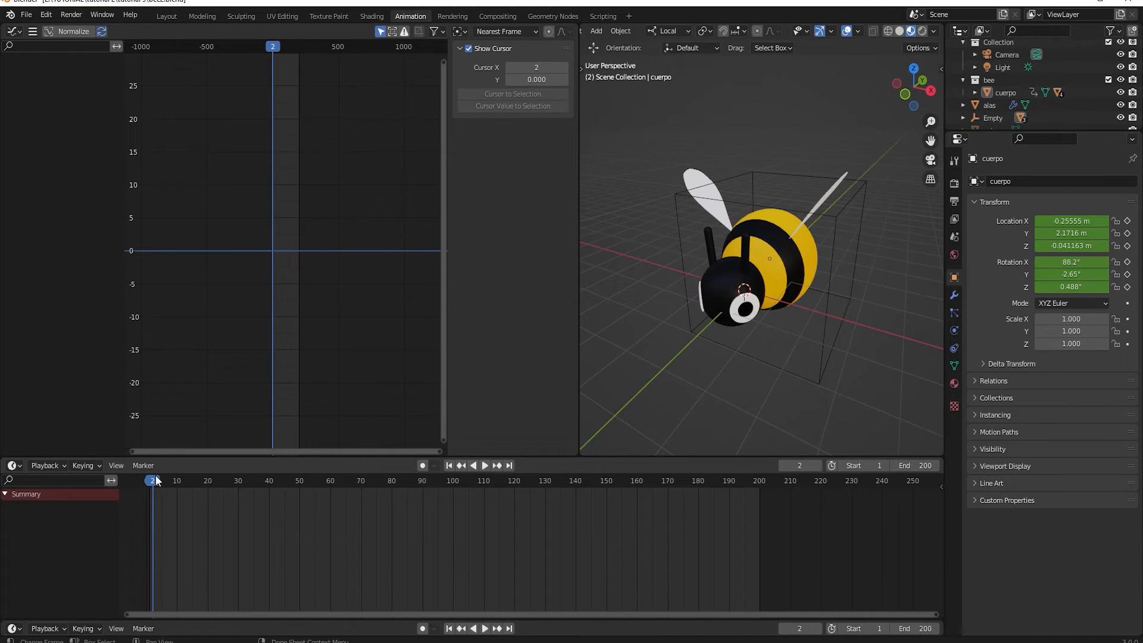
left_click(148, 481)
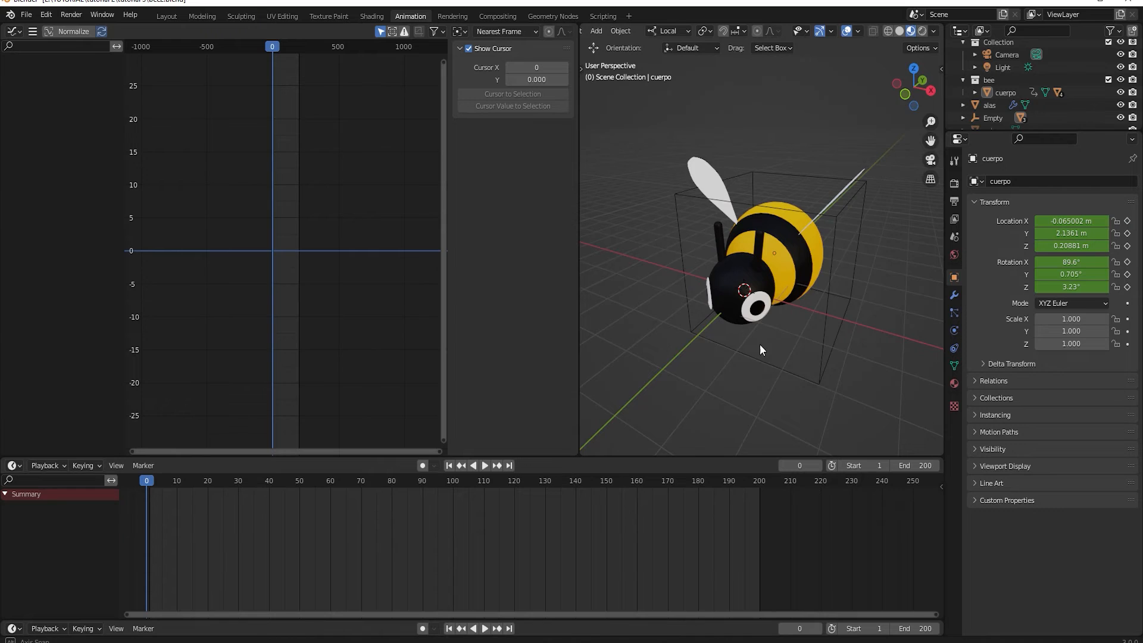
Select the wings object (alas) and insert a Rotation keyframe for it at frame 1
middle_click_drag(760, 344, 721, 331)
left_click(826, 159)
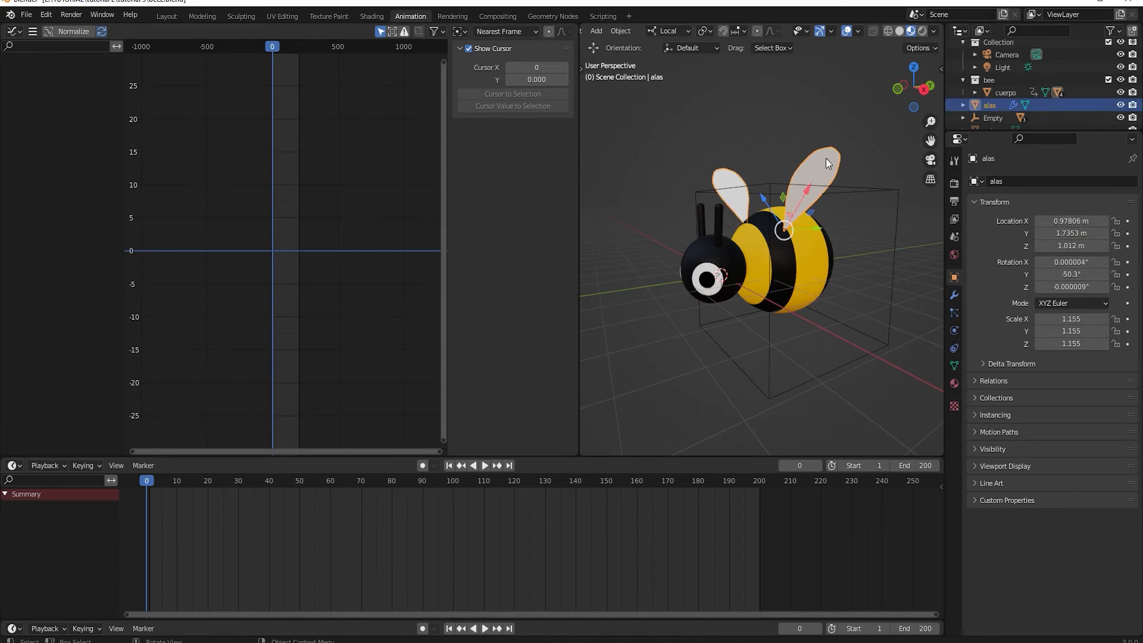
left_click(147, 481)
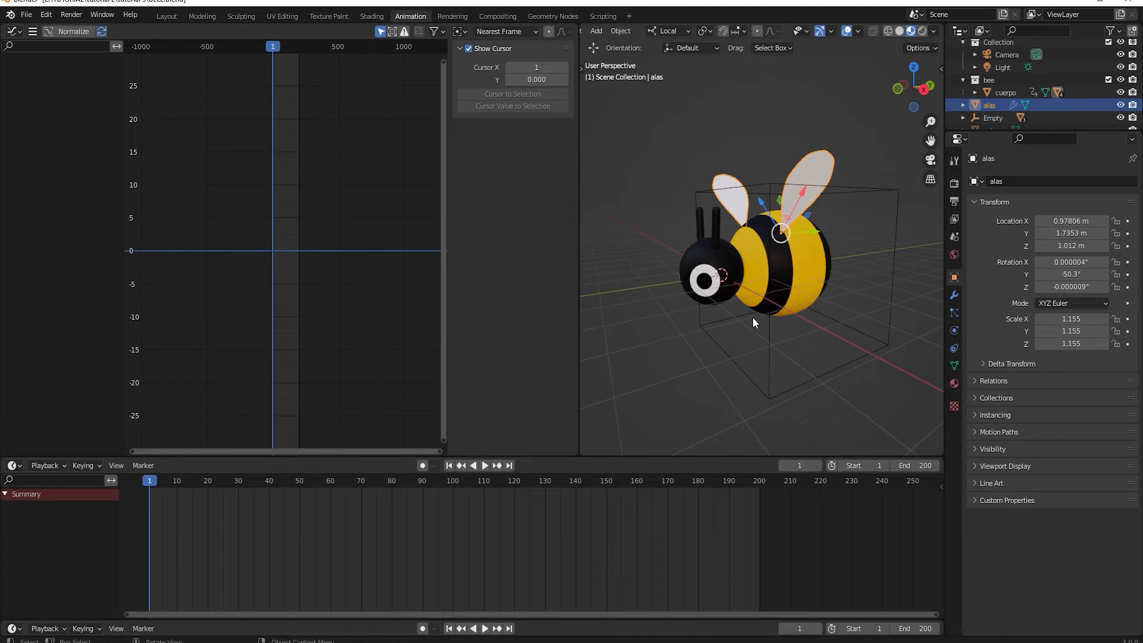
middle_click_drag(753, 323, 773, 311)
scroll(816, 196, "up", 2)
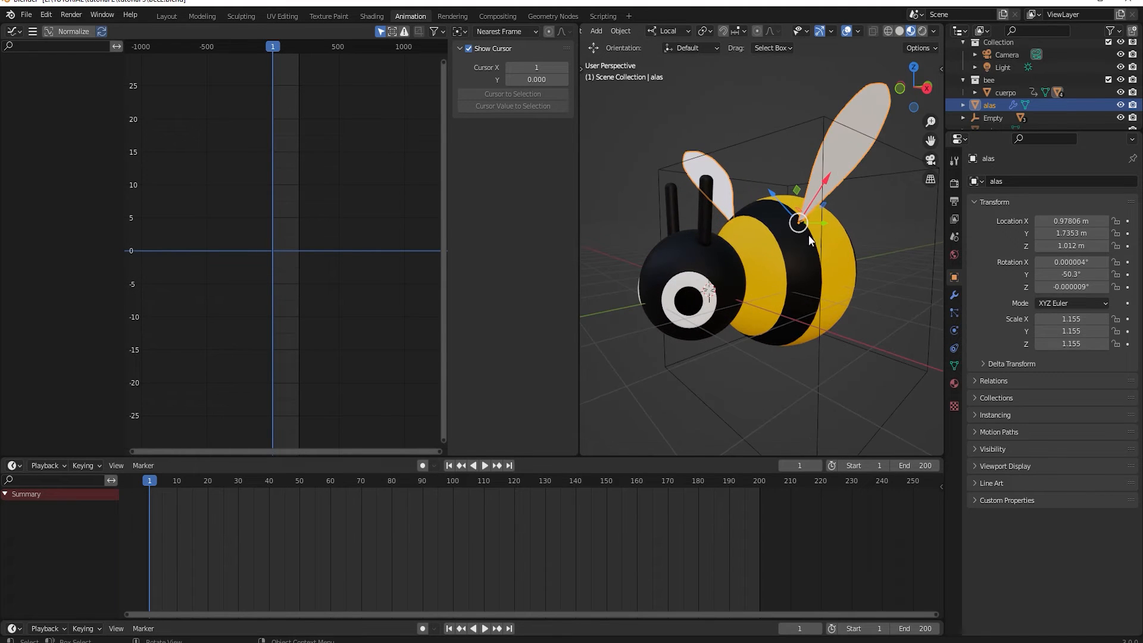
middle_click_drag(857, 290, 805, 347)
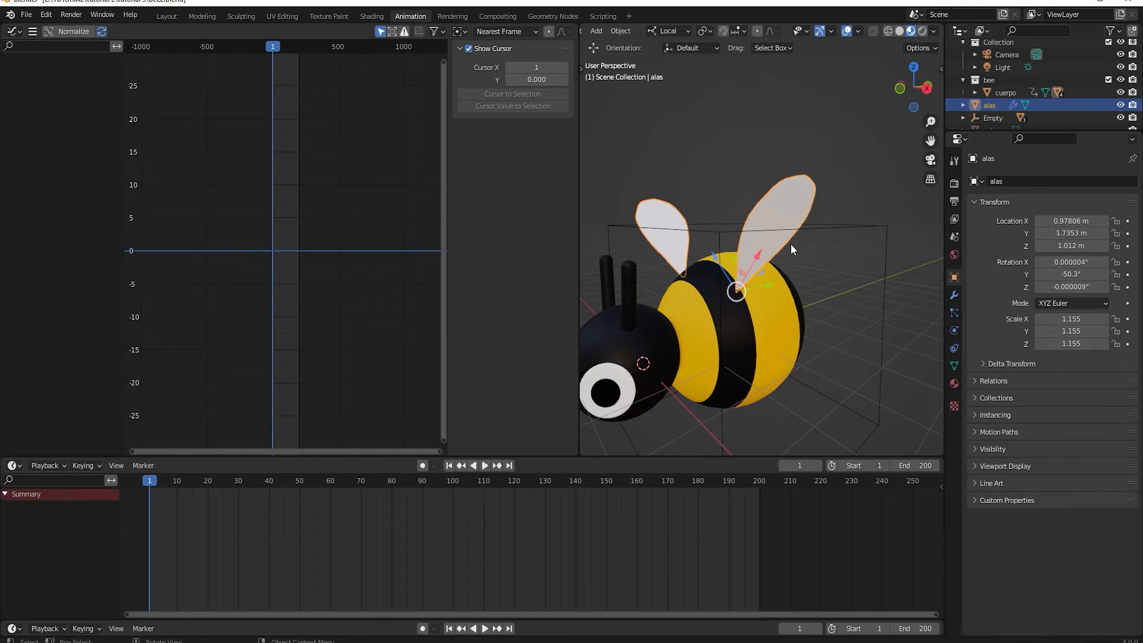
key("i")
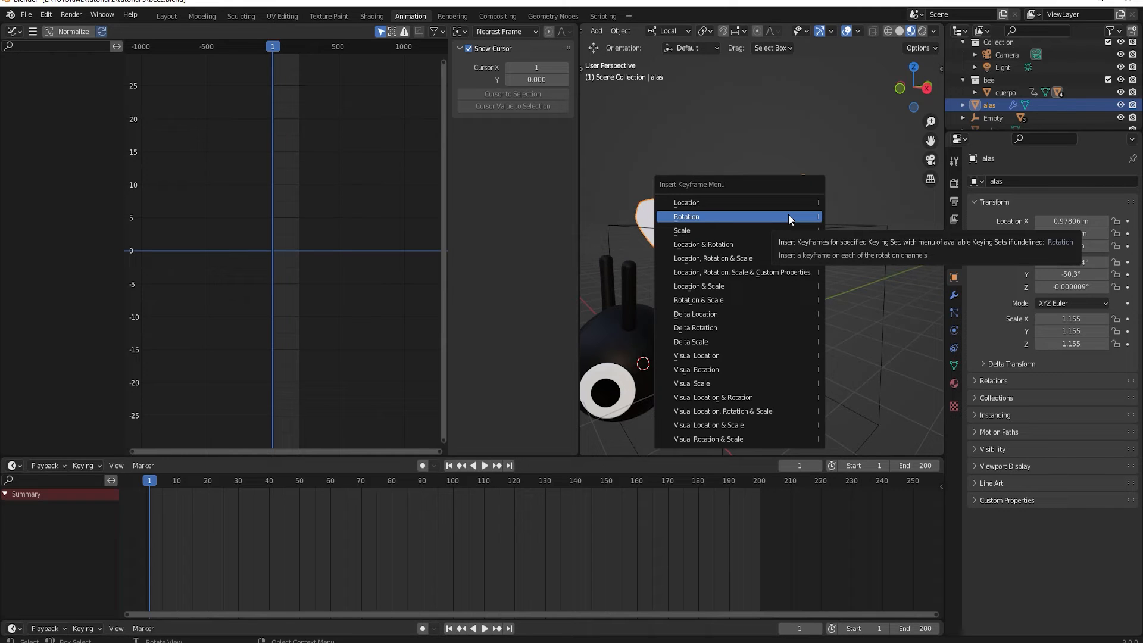
left_click(791, 220)
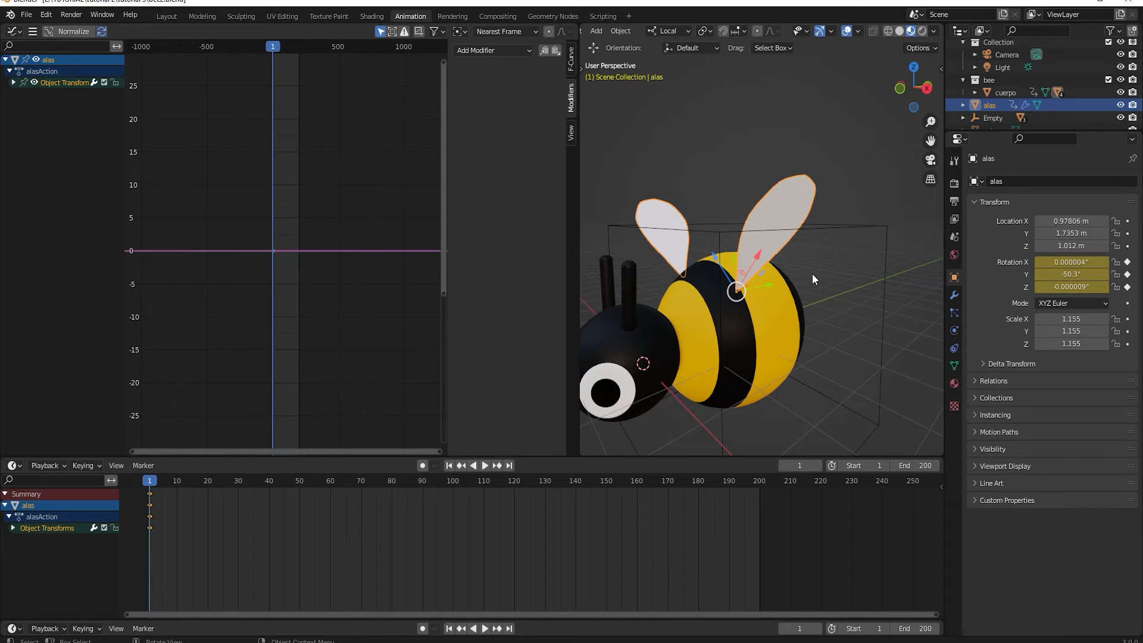
In front view, use the Rotate tool to swing the wings upward to about -83.8° Y rotation
key("KP_1")
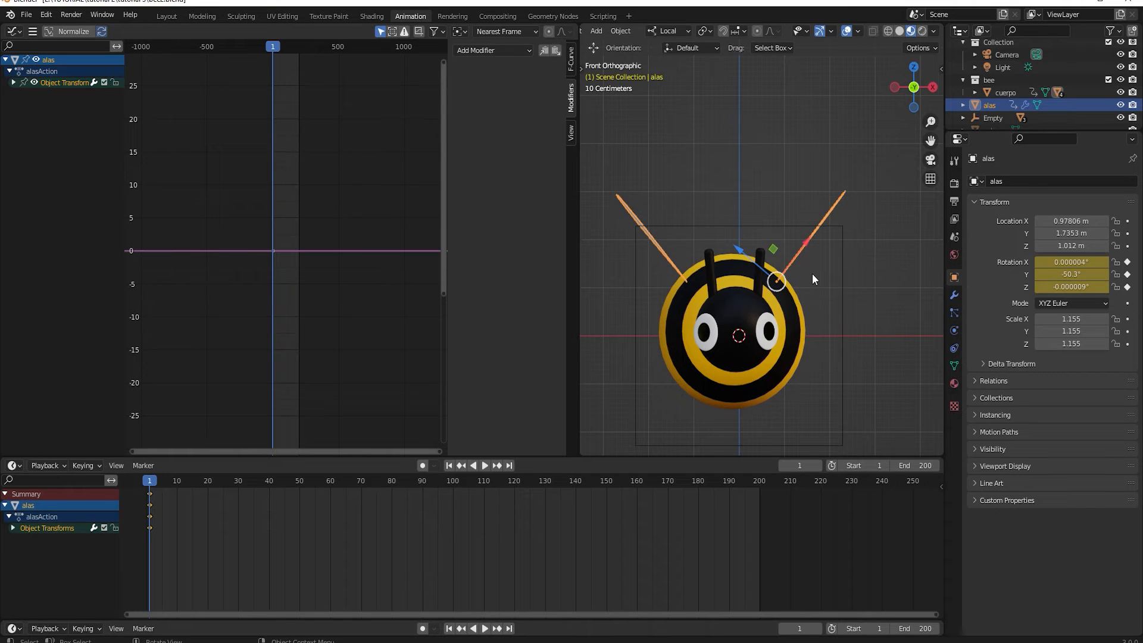
key("shift+space")
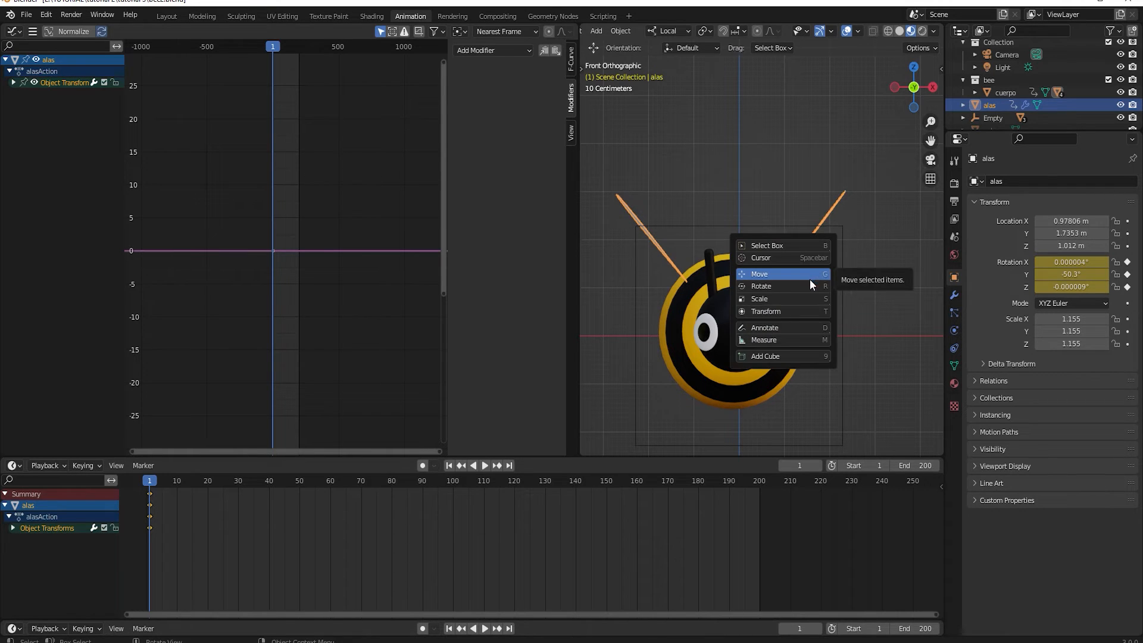
left_click(811, 295)
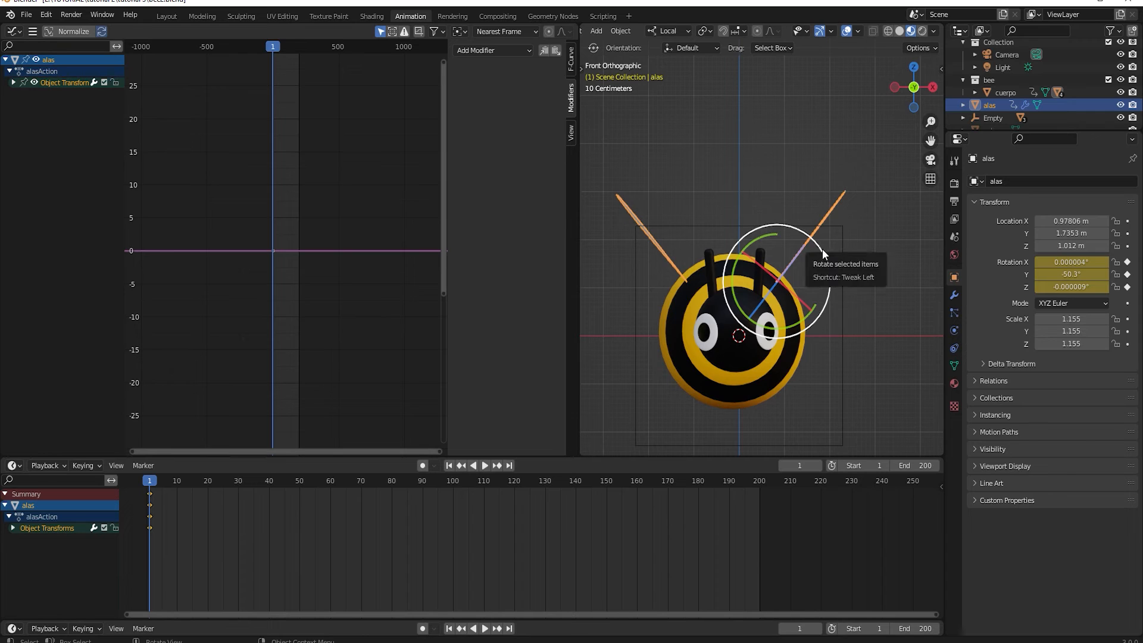
left_click_drag(823, 253, 799, 220)
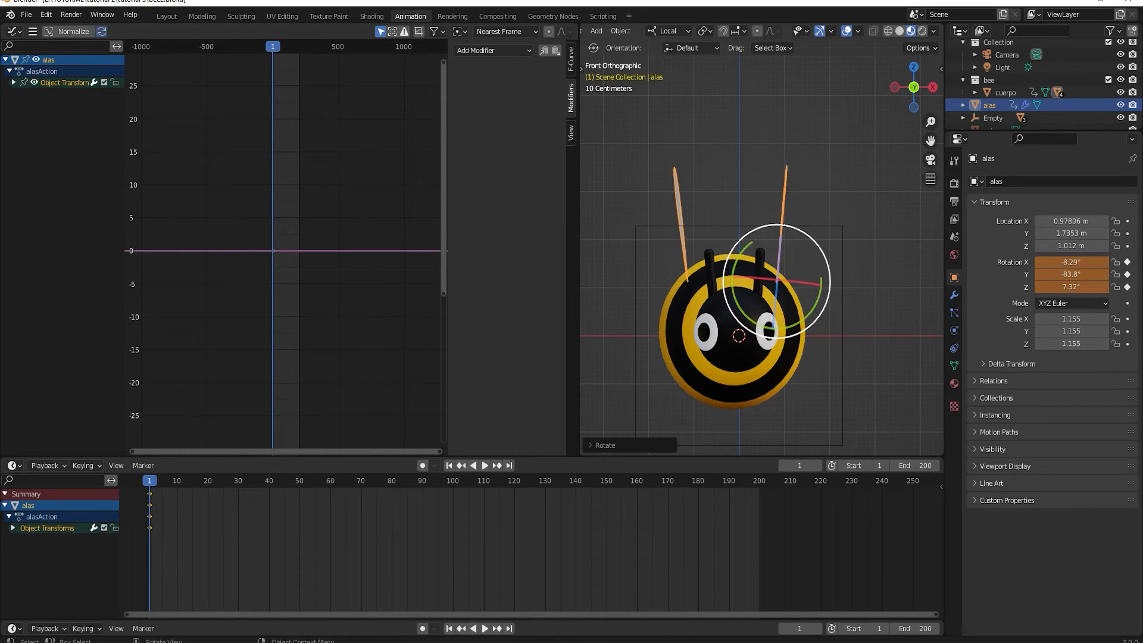
Insert a Rotation keyframe for the raised wings at frame 1, and advance the timeline to frame 4
key("i")
left_click(807, 216)
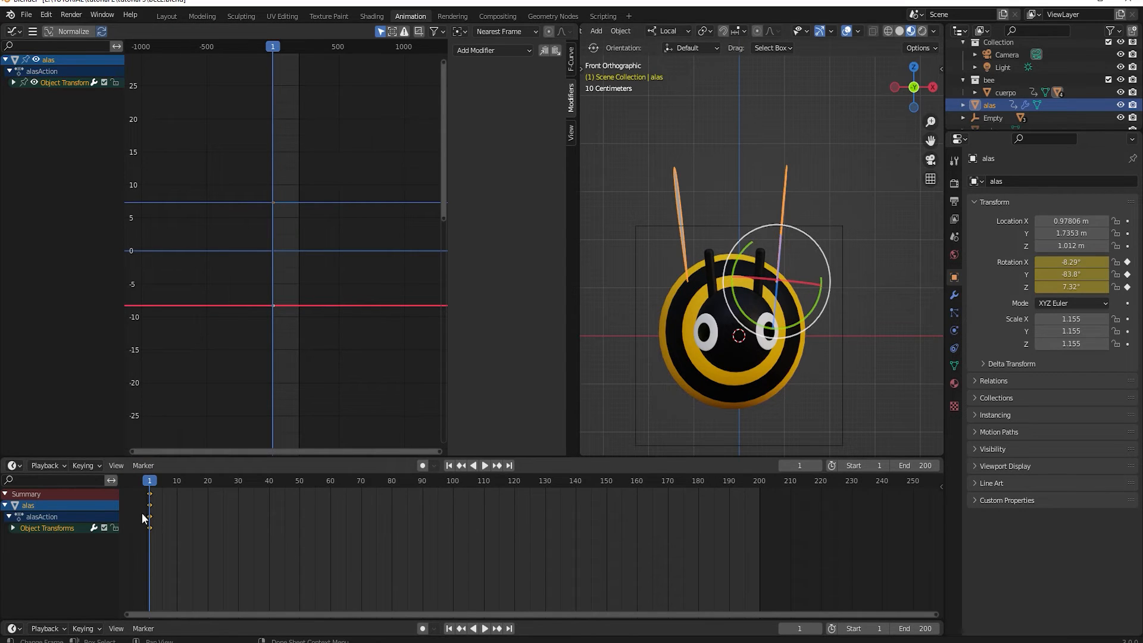
key("Right")
key("Right")
key("Right")
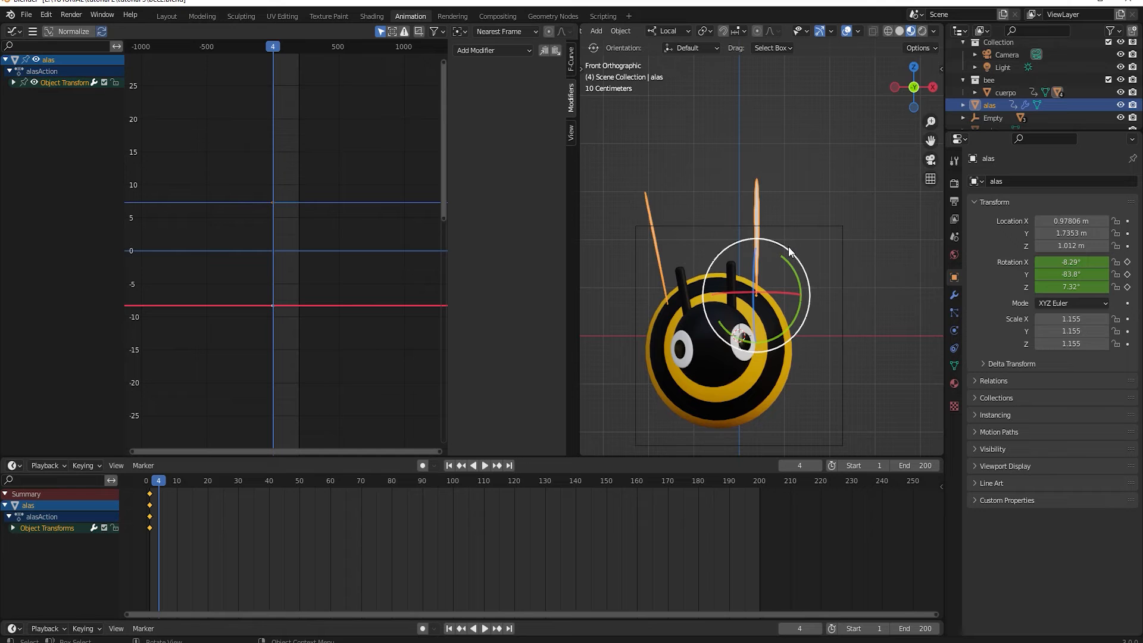
Rotate the wings down to about 28.6° Y rotation and insert a Rotation keyframe at frame 4
left_click_drag(790, 251, 833, 380)
middle_click_drag(833, 381, 852, 360)
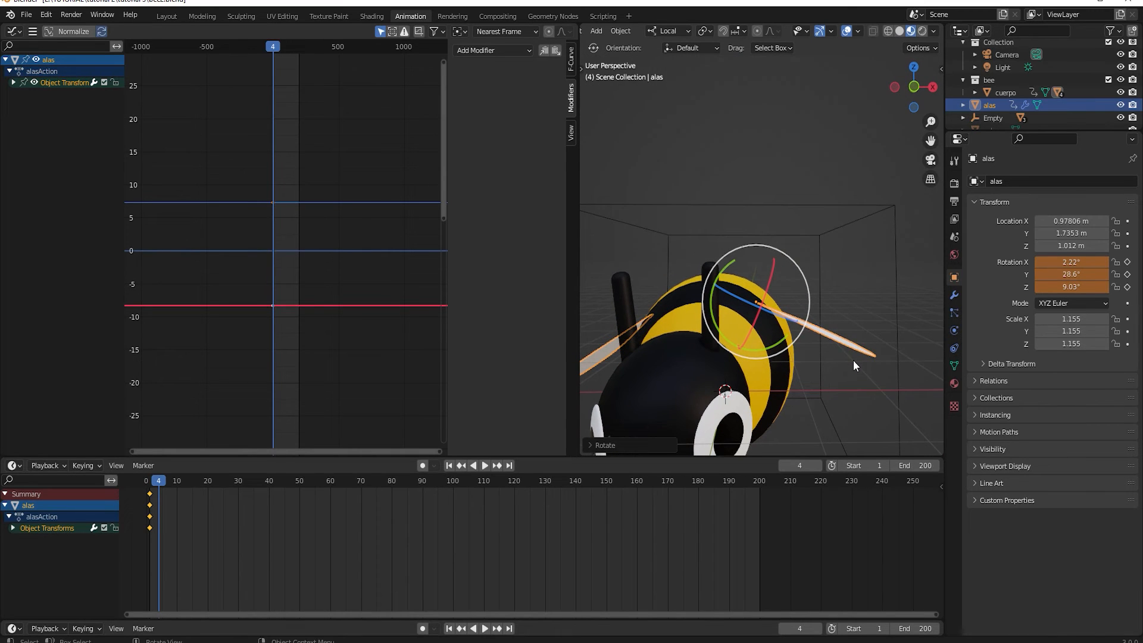
key("i")
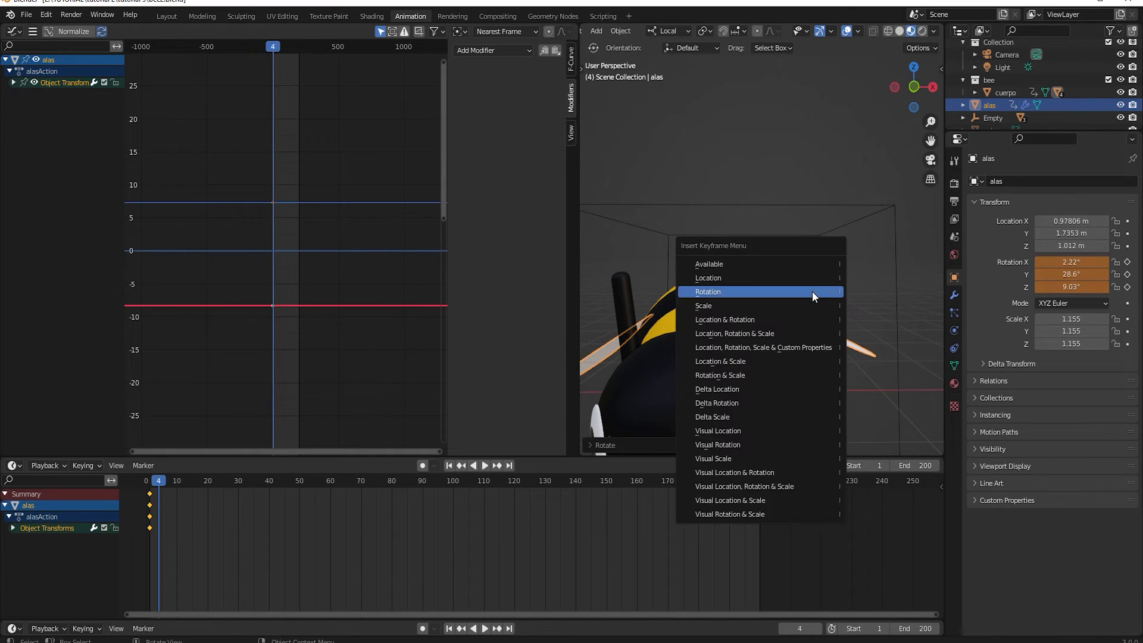
left_click(812, 291)
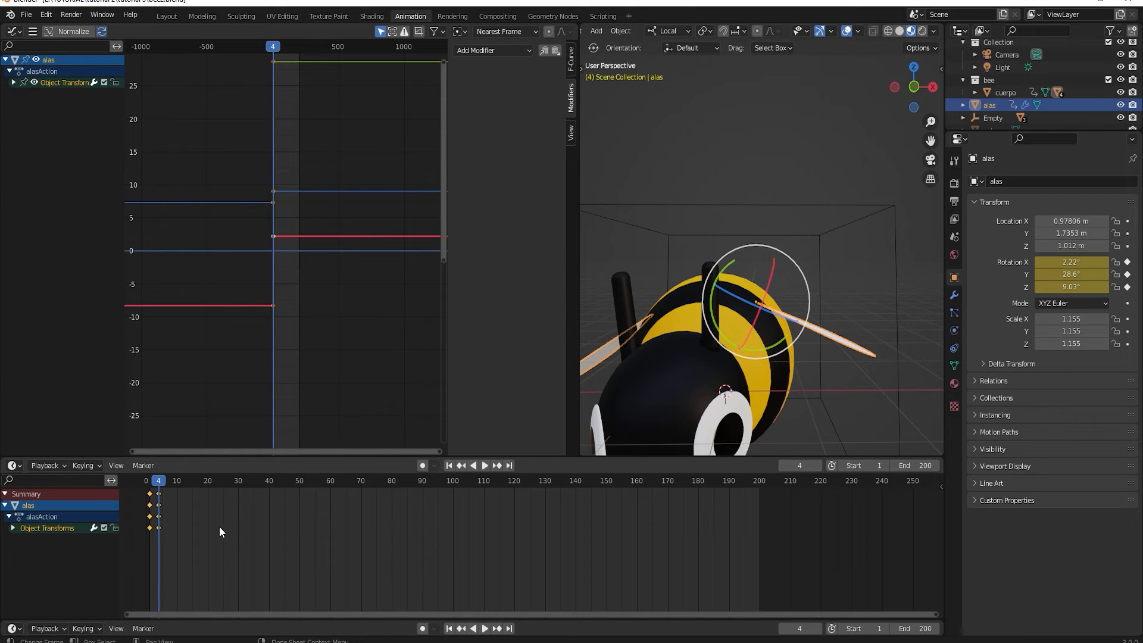
Play and scrub through the wing movement between frames 1 and 4, with the two keyframes viewed close up
key("space")
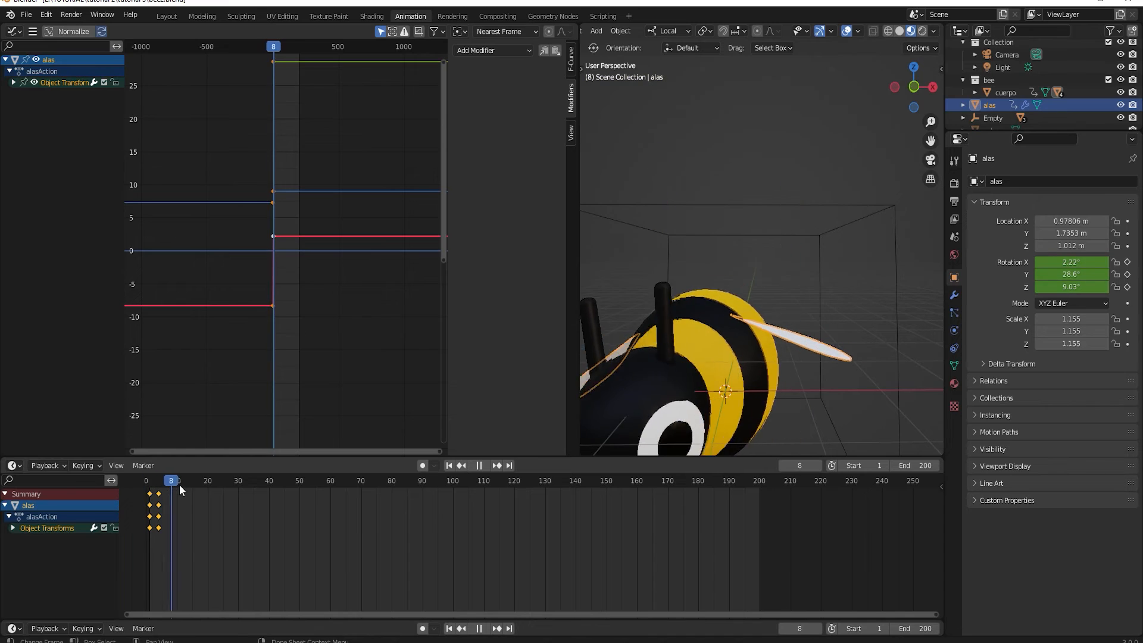
left_click_drag(149, 487, 156, 484)
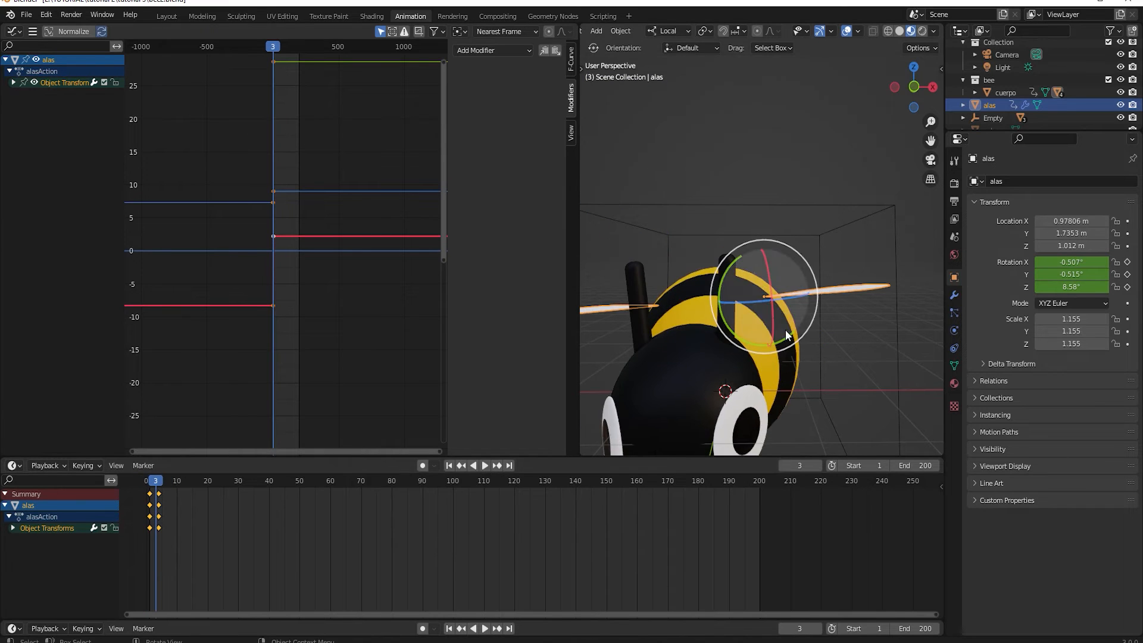
scroll(784, 329, "down", 5)
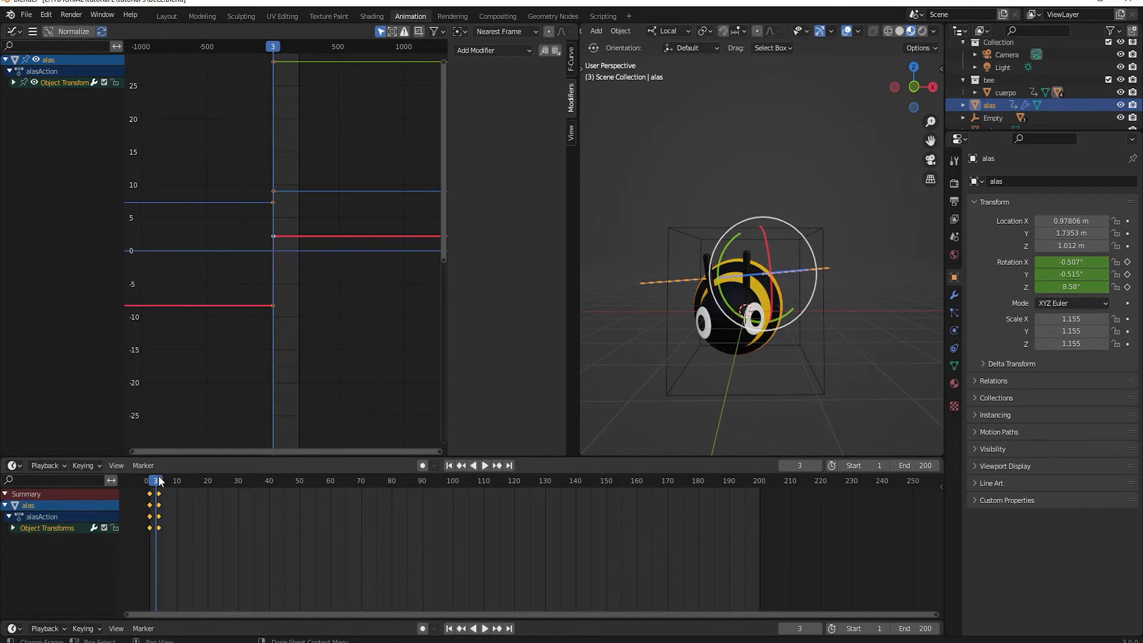
mouse_move(159, 478)
left_mouse_down()
mouse_move(147, 483)
mouse_move(157, 483)
left_mouse_up()
scroll(193, 575, "up", 2, "ctrl")
scroll(193, 575, "down", 1, "ctrl")
middle_click_drag(193, 575, 220, 556, "ctrl")
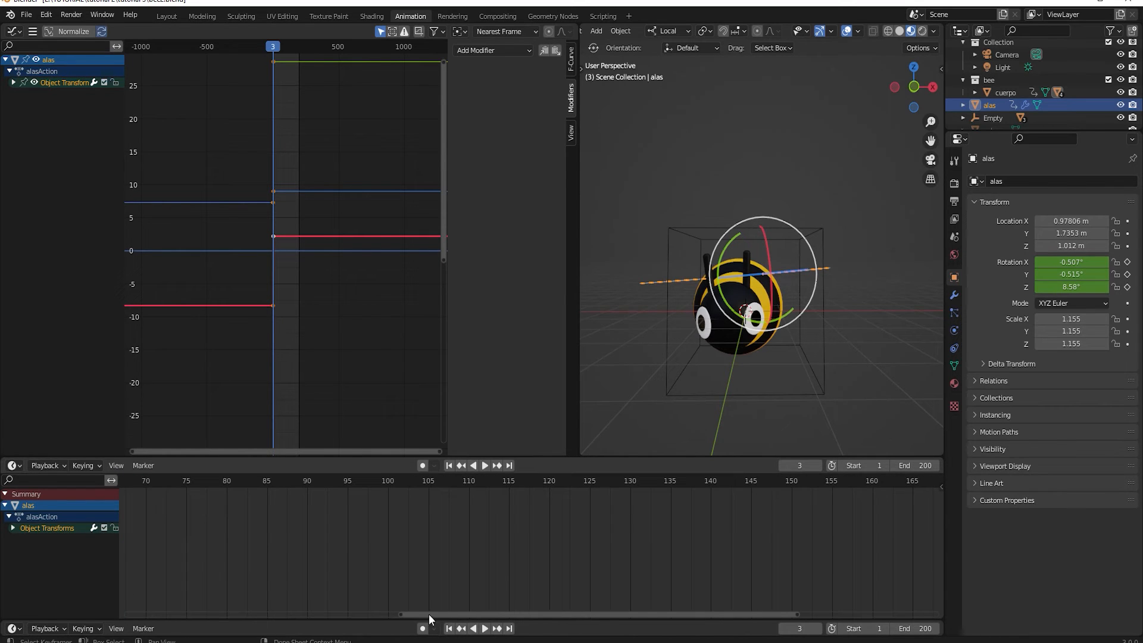
left_click_drag(429, 614, 128, 613)
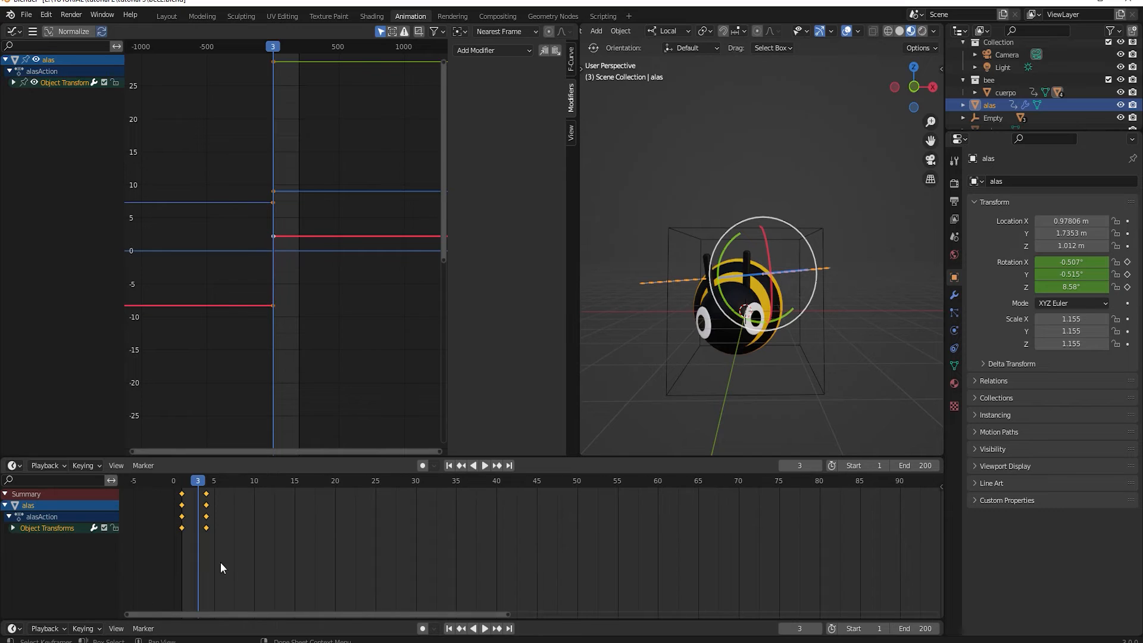
left_click(199, 569)
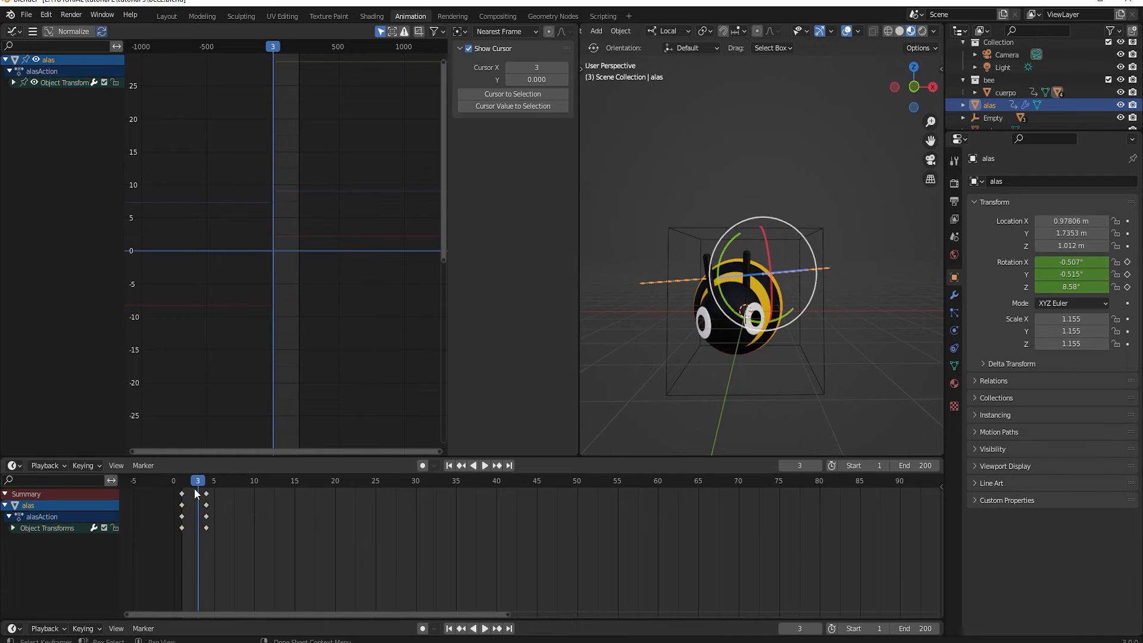
key("space")
key("space")
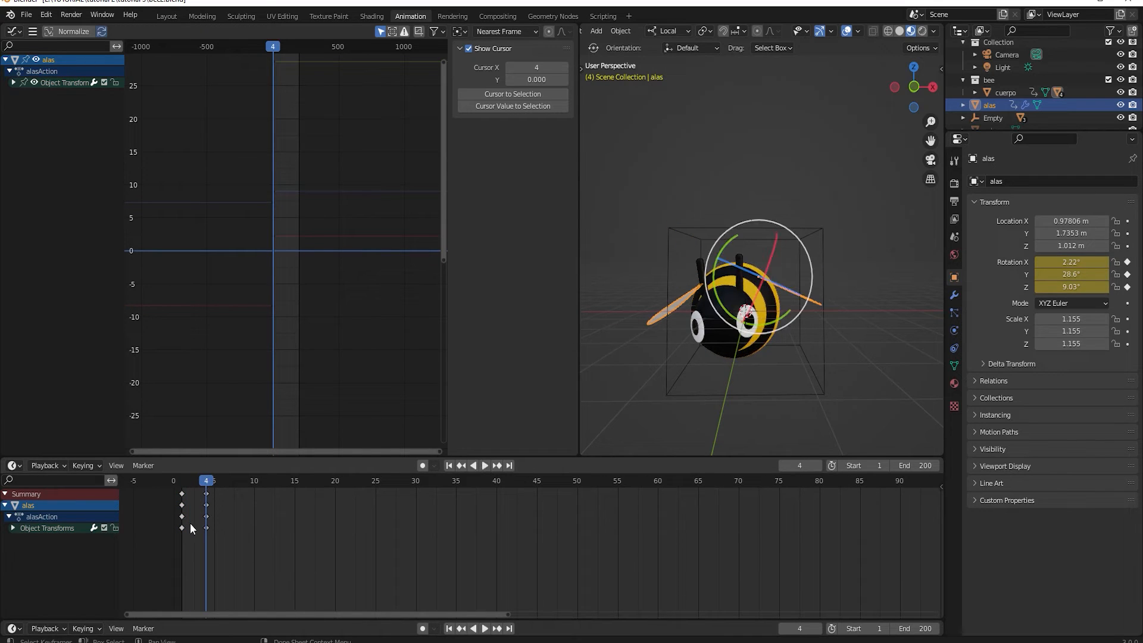
Select the wings' keyframes at frames 1 and 4, copy them, and paste the pair starting at frame 8
left_click_drag(177, 558, 218, 487)
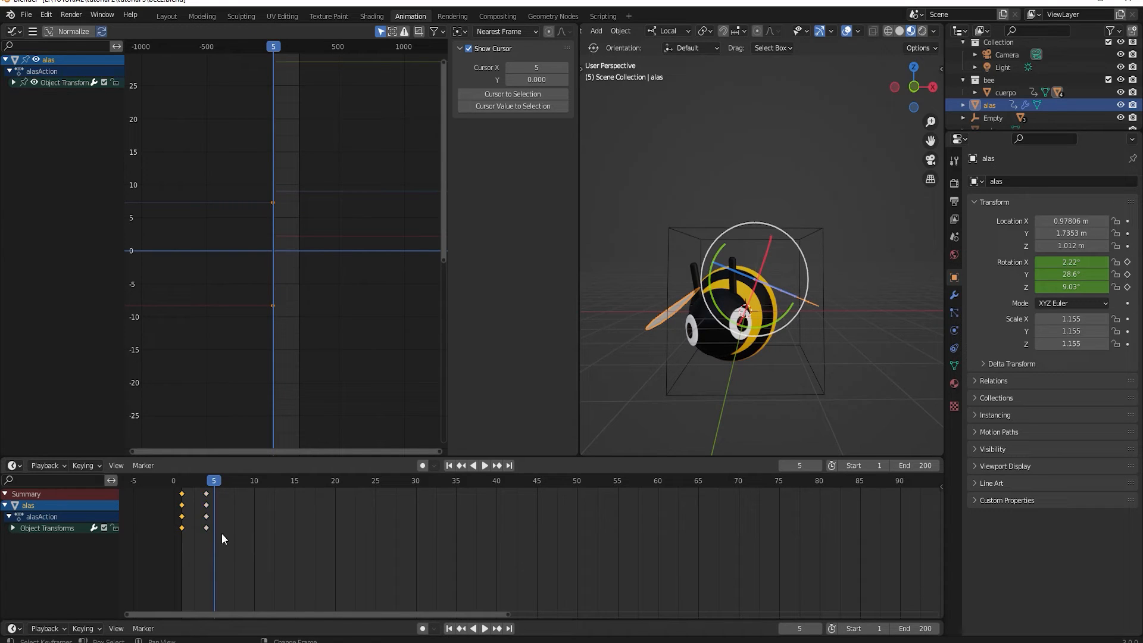
left_click(206, 527)
left_click_drag(179, 547, 210, 484)
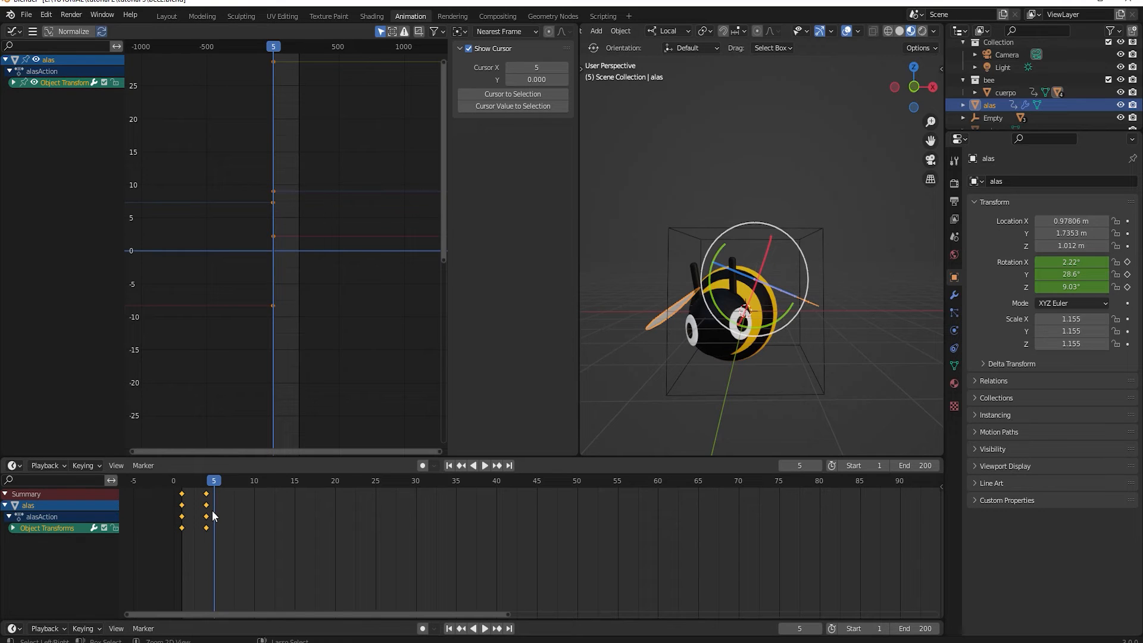
key("Left")
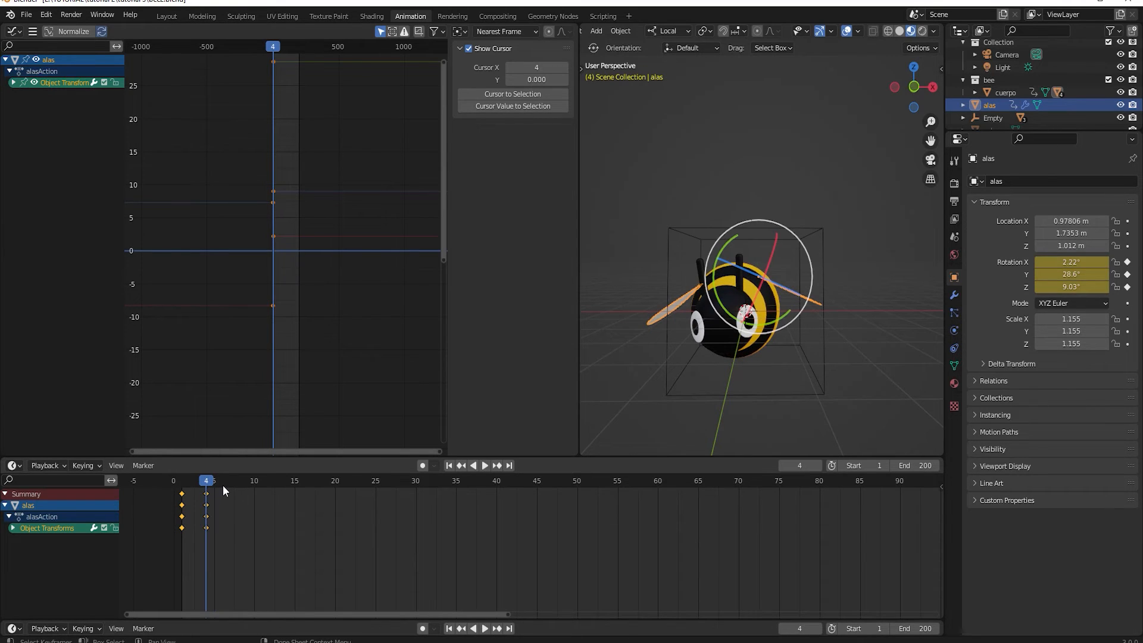
key("Right")
key("Right")
key("Right")
key("Right")
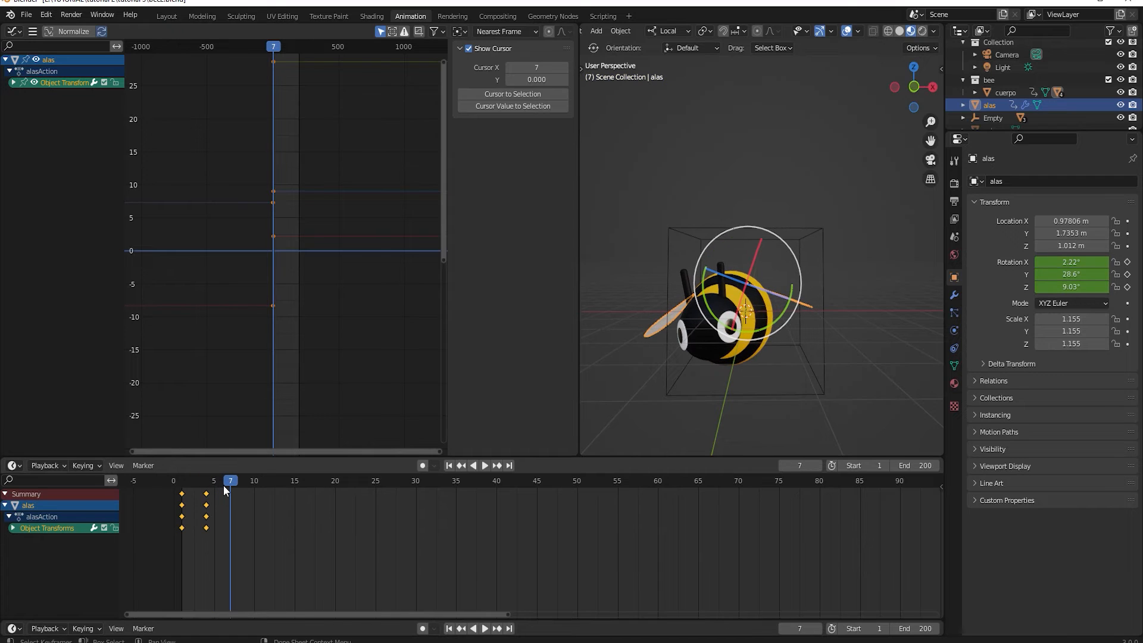
key("ctrl+v")
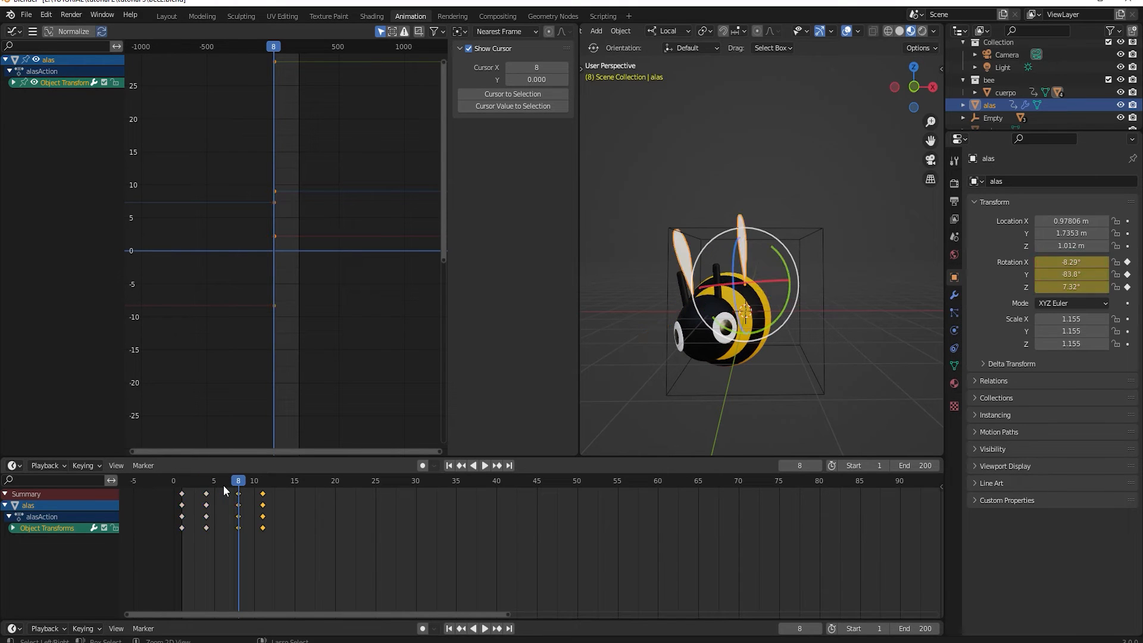
Play the wing movement from the start and undo the pasted keyframes
left_click_drag(235, 475, 171, 495)
key("space")
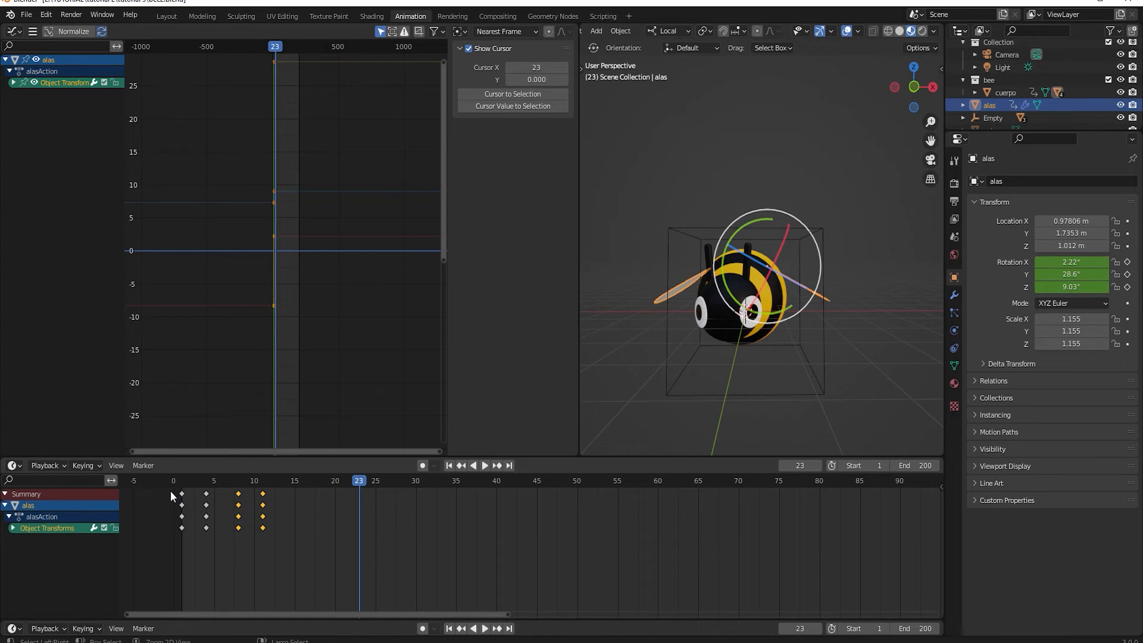
key("ctrl+z")
key("ctrl+z")
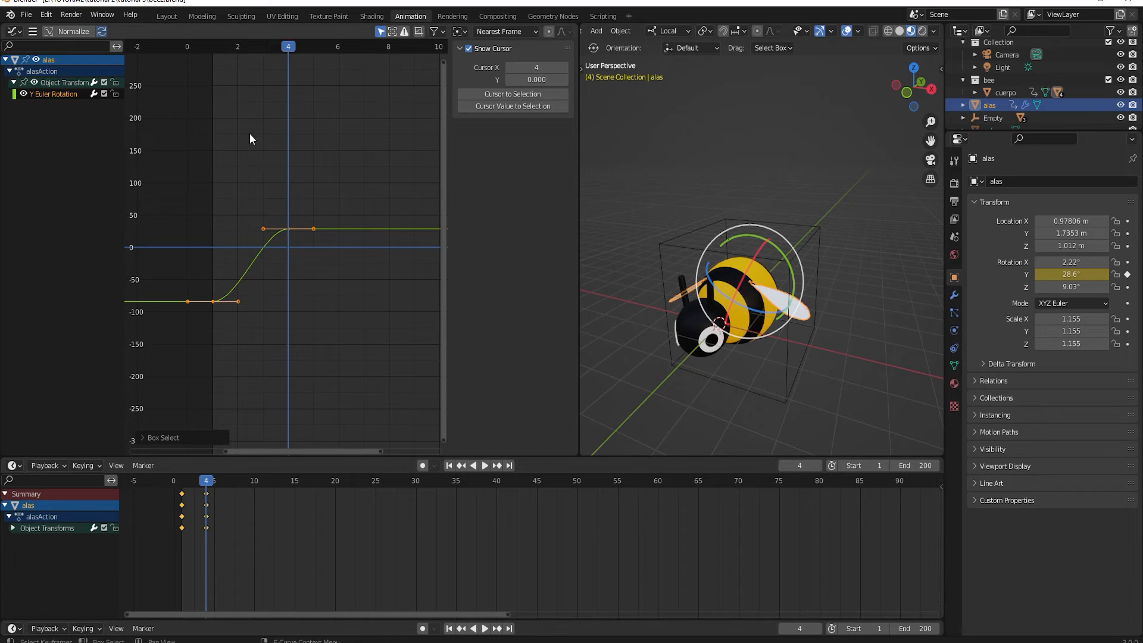
Select the keys of the wings' Y Euler Rotation curve and add a Cycles modifier to it
left_click(224, 222)
left_click_drag(156, 165, 335, 337)
left_click(48, 98)
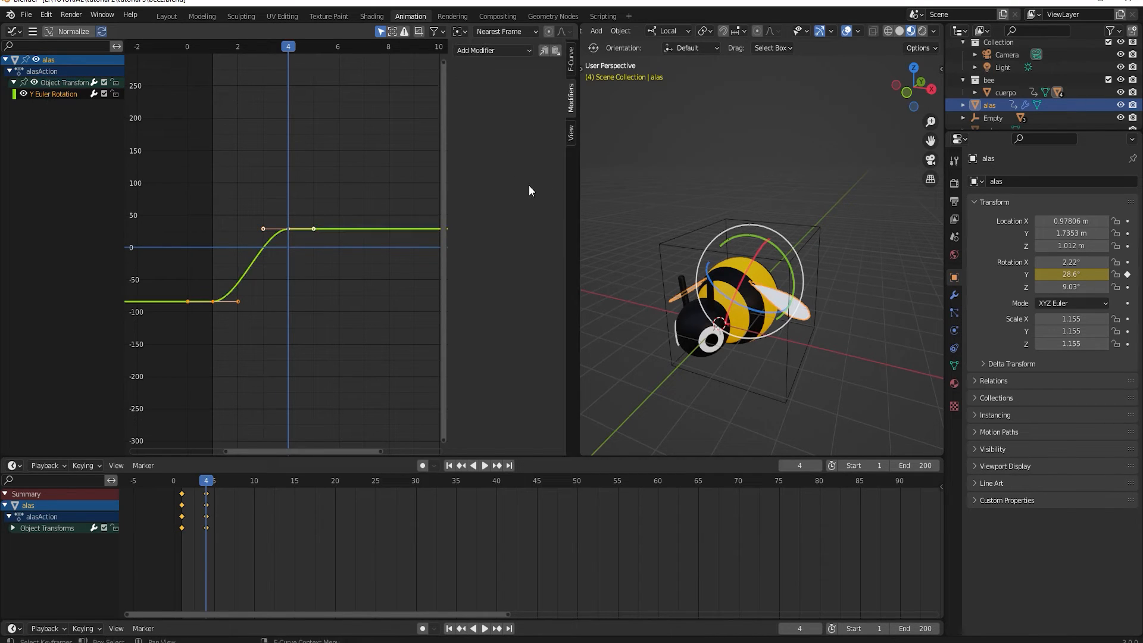
left_click(529, 49)
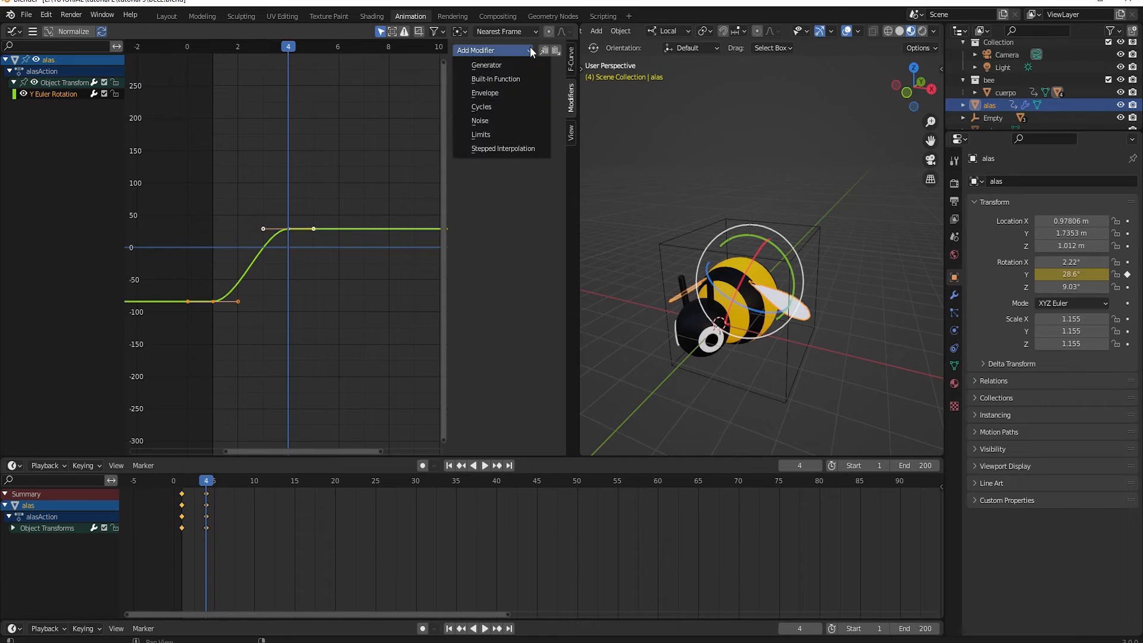
left_click(501, 107)
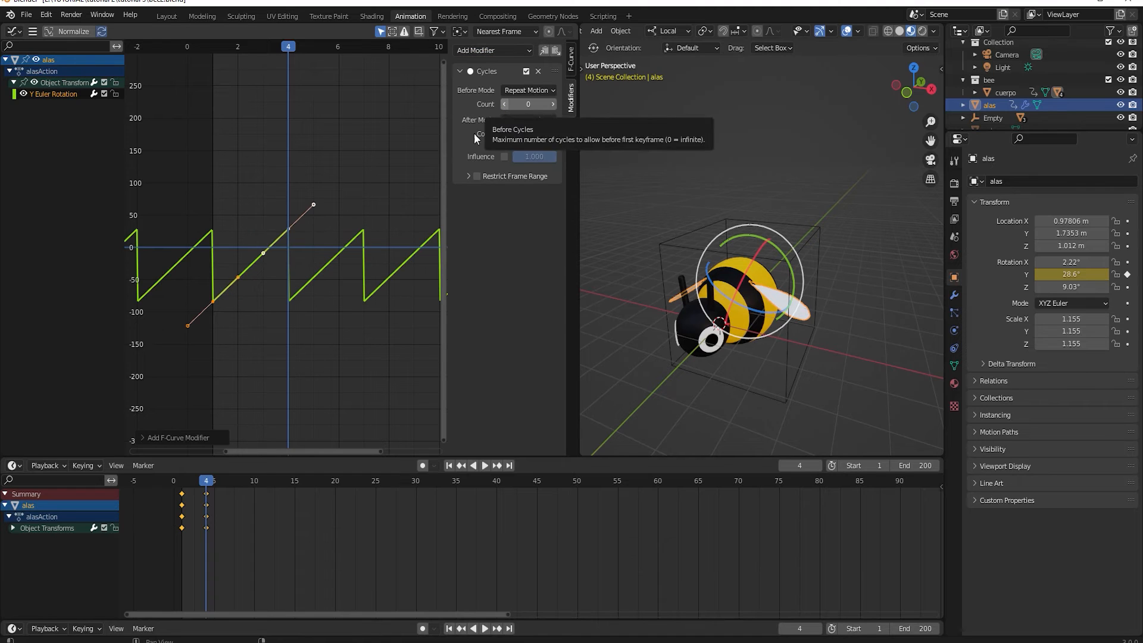
Examine the repeating Y Euler Rotation curve over a wider frame range and return to frame 1
scroll(321, 343, "down", 10)
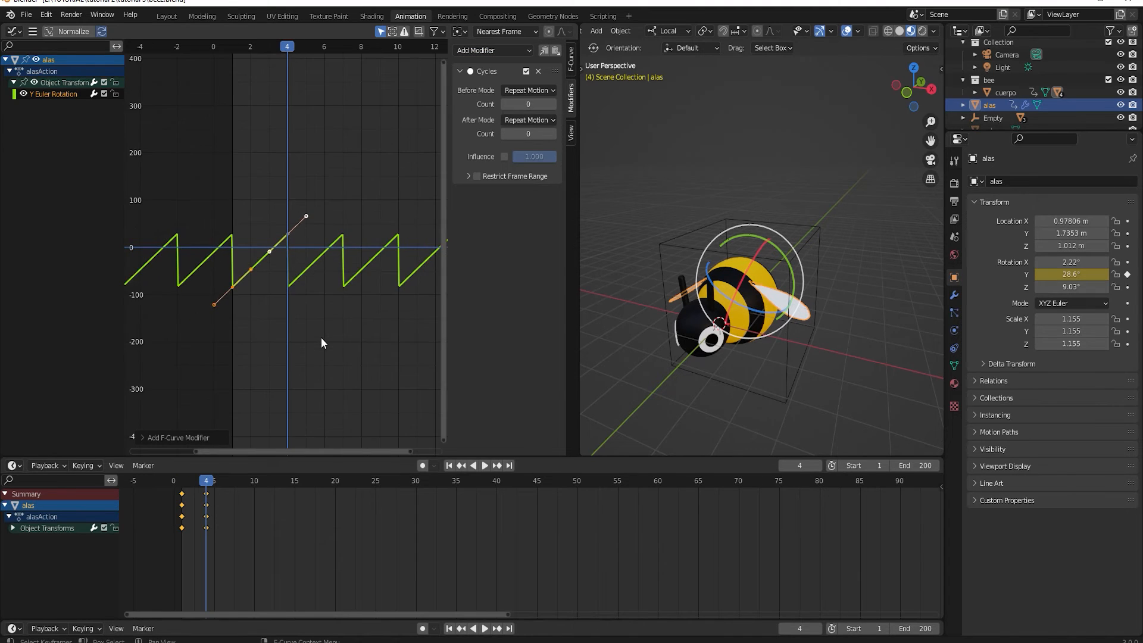
scroll(322, 342, "up", 5)
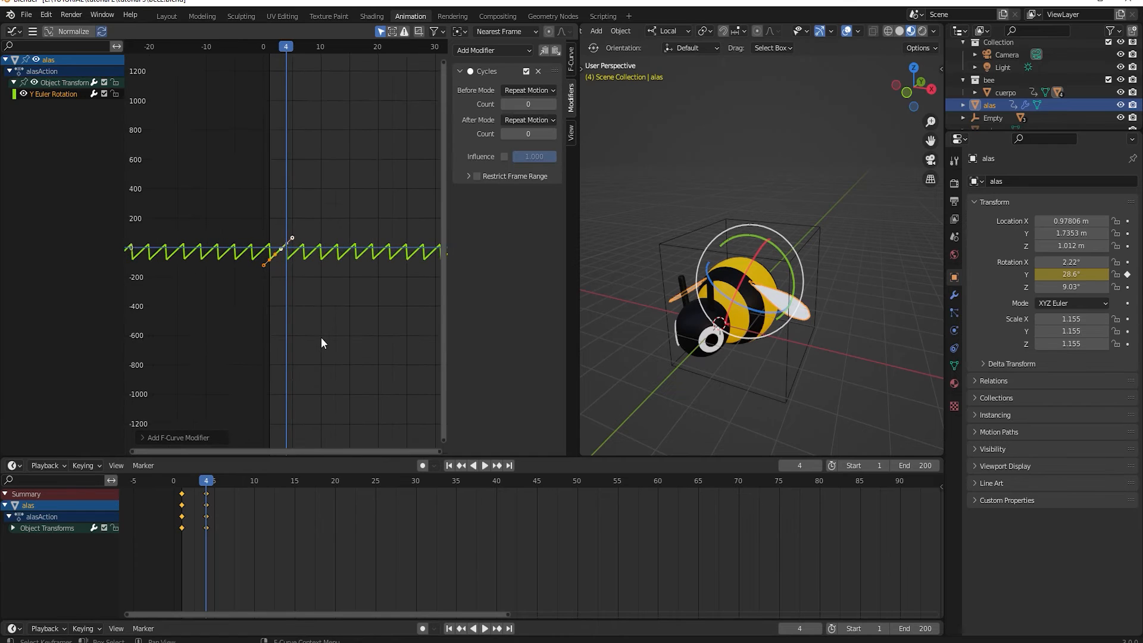
middle_click_drag(359, 340, 250, 332)
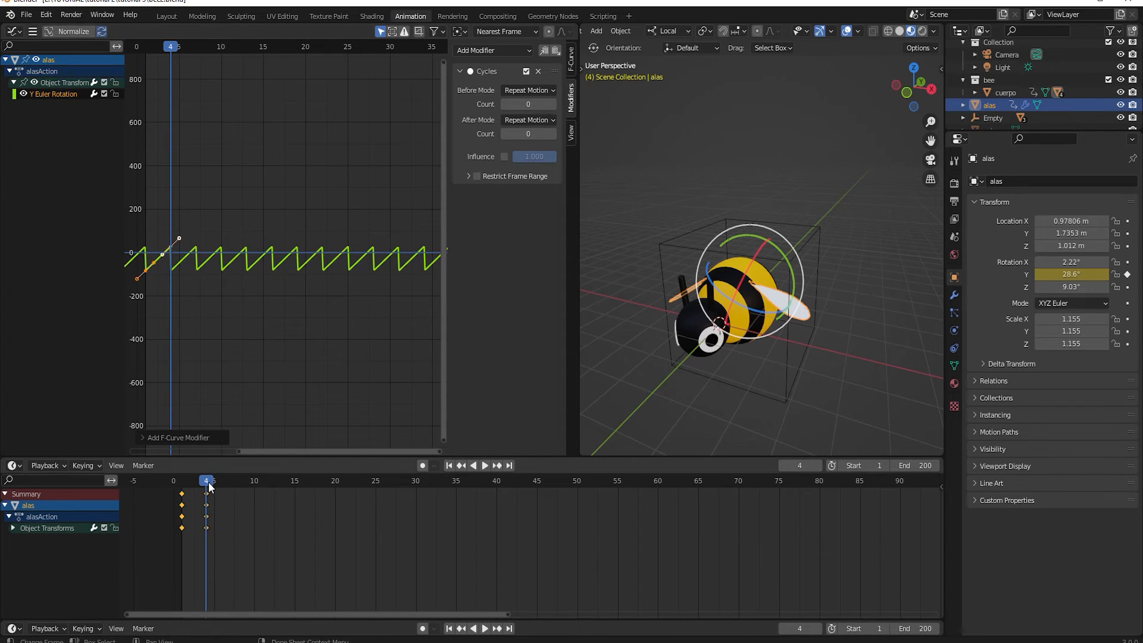
left_click_drag(209, 486, 181, 488)
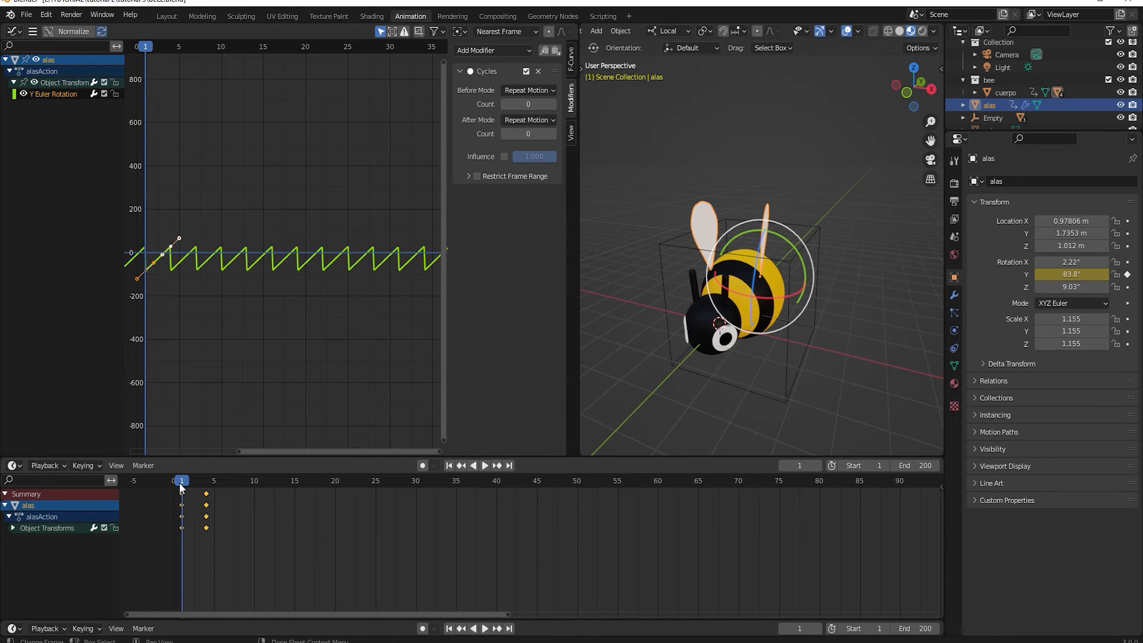
Play the animation and watch the bee's flapping wings from several angles and distances, comparing them with the cyclic curve
key("space")
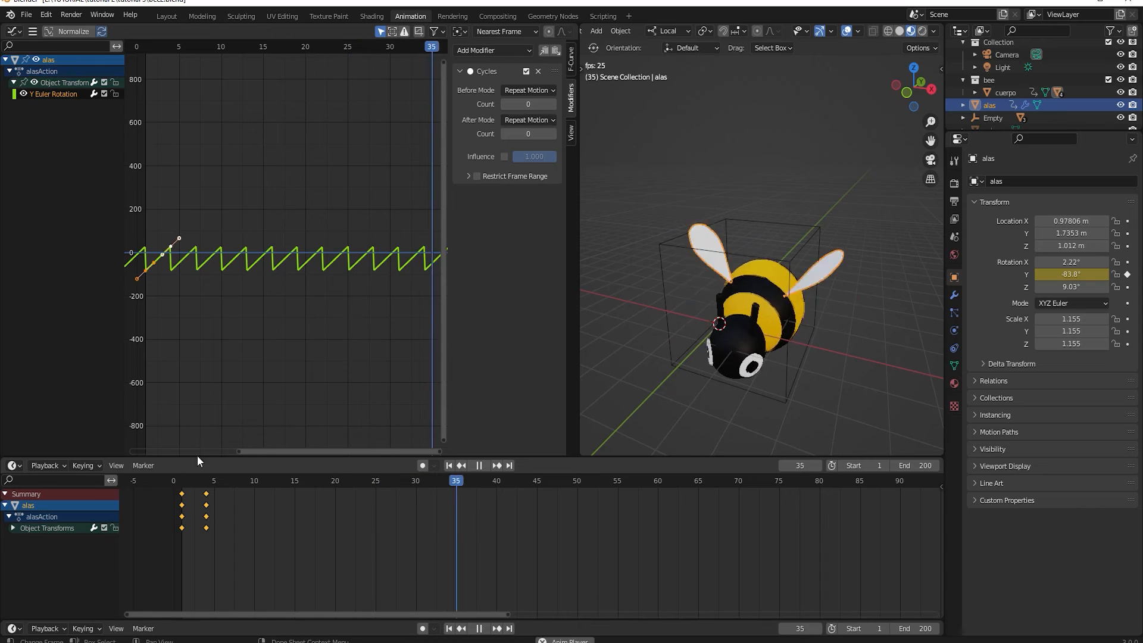
middle_click_drag(737, 360, 717, 348)
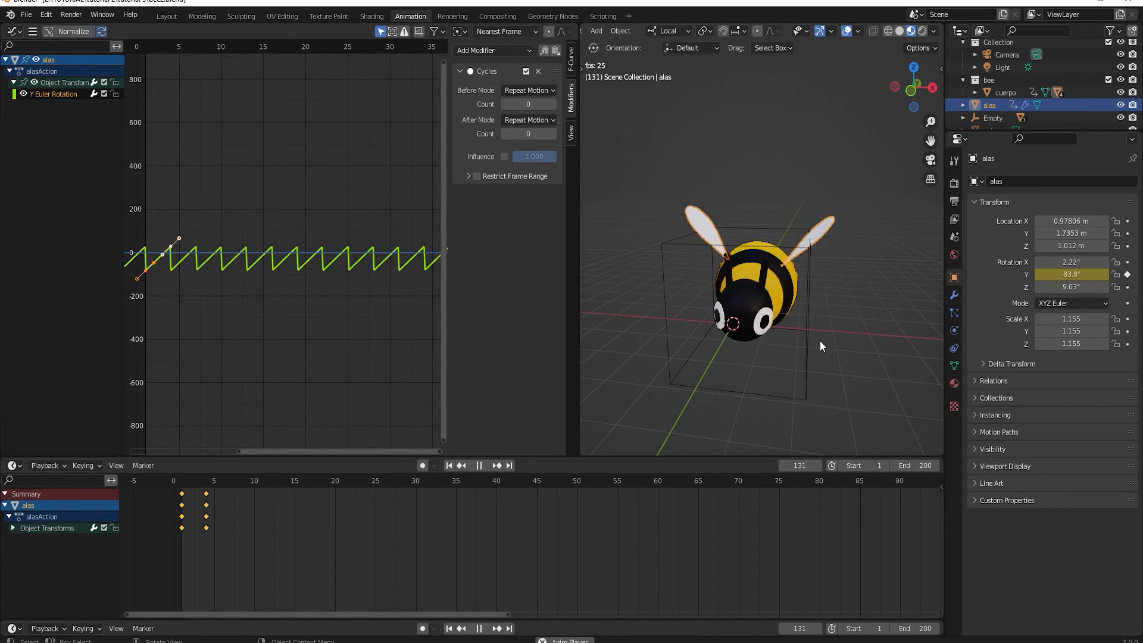
mouse_move(792, 350)
middle_mouse_down()
mouse_move(777, 323)
mouse_move(785, 344)
middle_mouse_up()
scroll(785, 345, "up", 4)
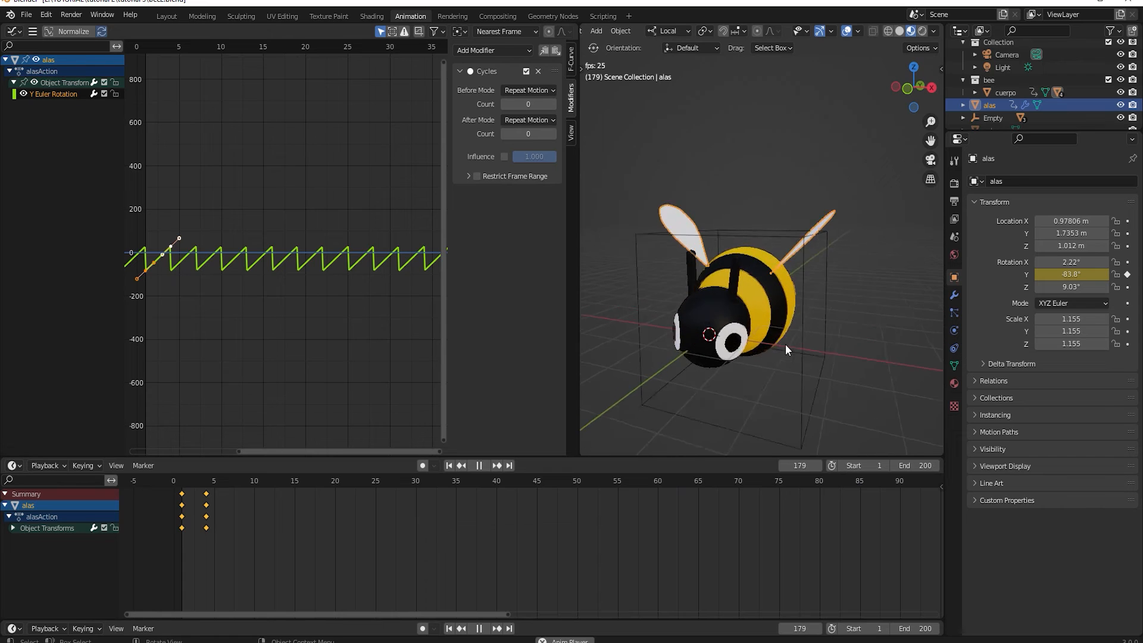
scroll(784, 344, "down", 4)
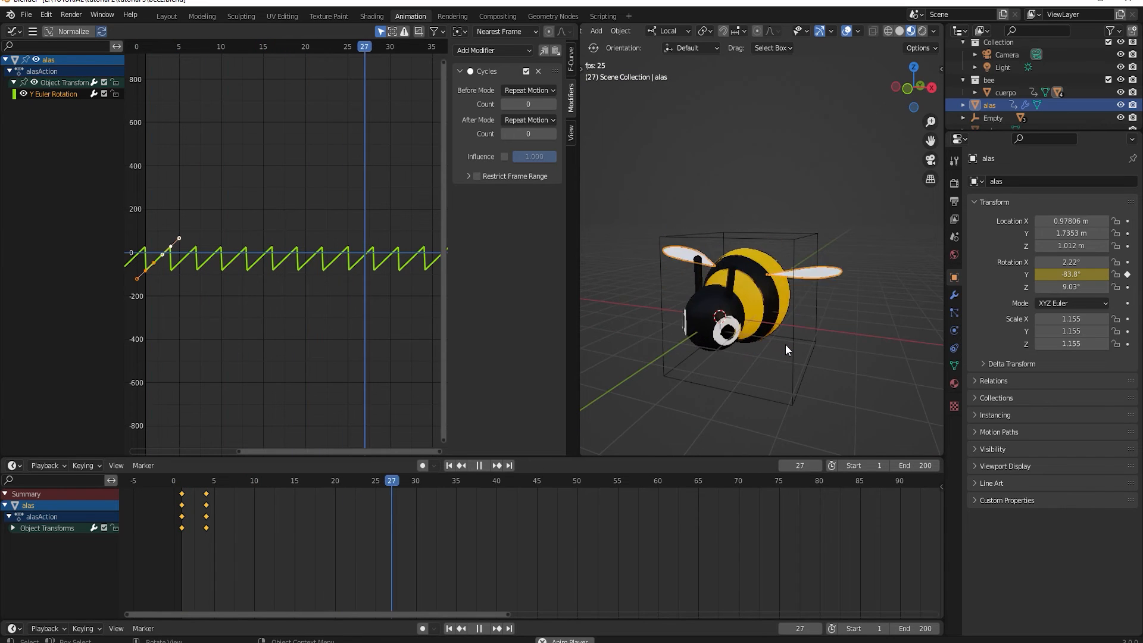
scroll(784, 344, "down", 1)
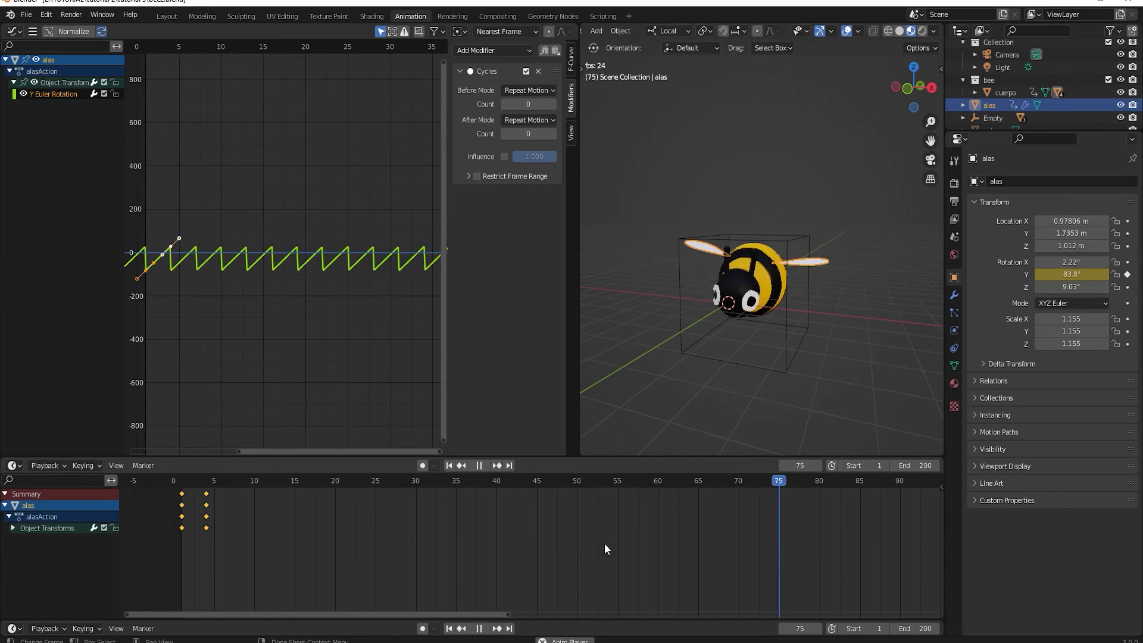
scroll(601, 541, "down", 2)
scroll(598, 537, "down", 2)
middle_click_drag(788, 346, 718, 376)
scroll(764, 326, "up", 2)
scroll(780, 360, "down", 2)
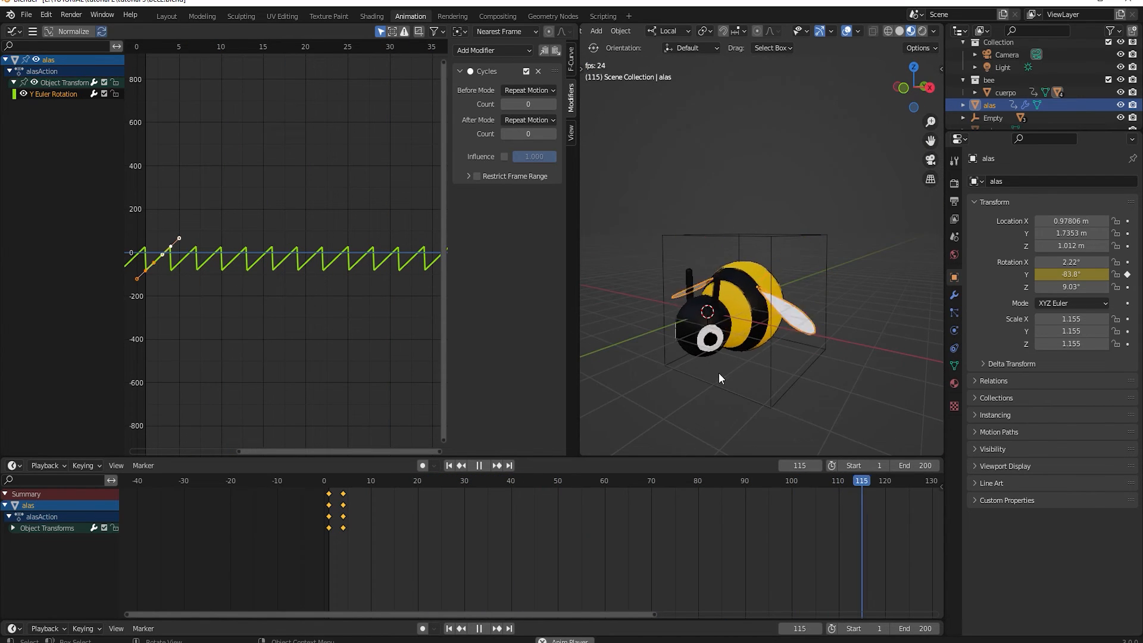
scroll(699, 350, "up", 3)
scroll(699, 350, "down", 3)
scroll(699, 351, "up", 2)
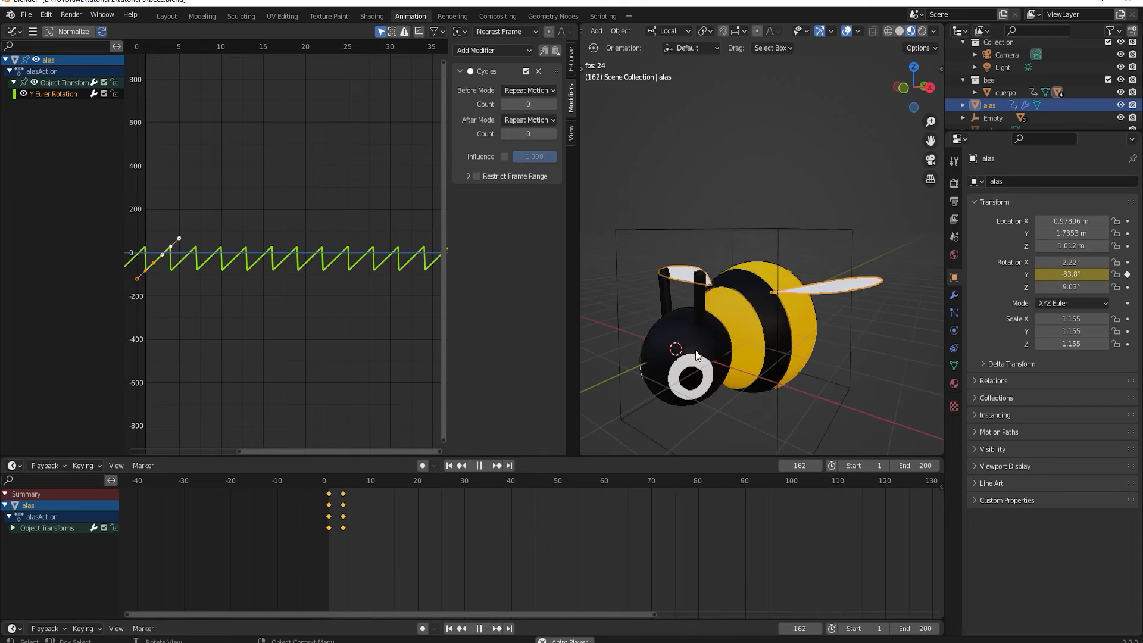
scroll(230, 263, "down", 2)
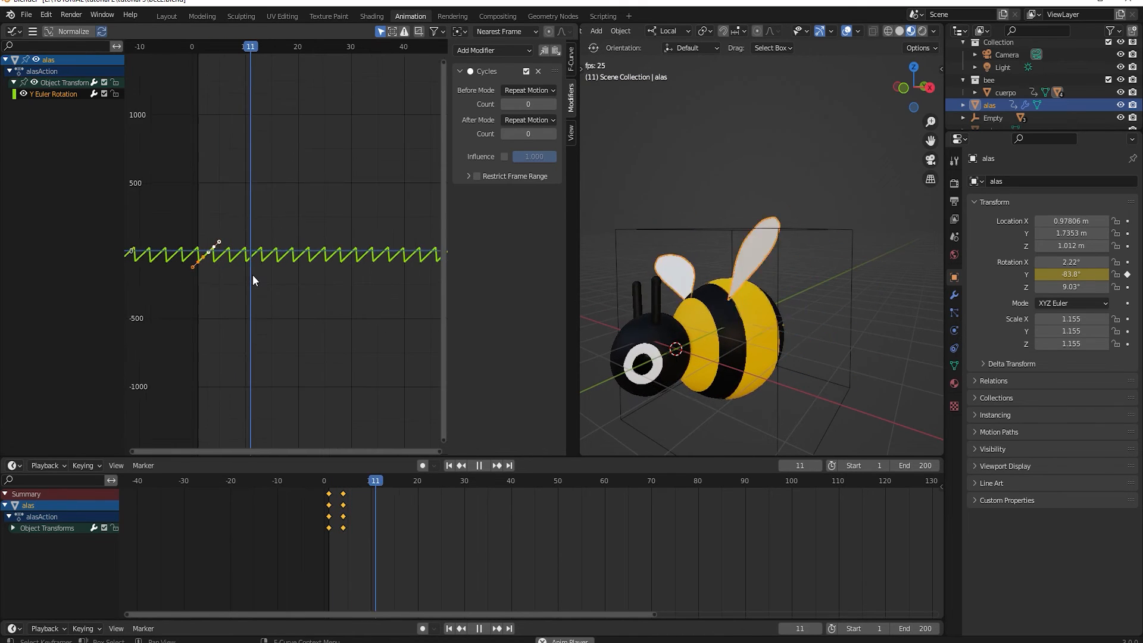
scroll(273, 284, "up", 1)
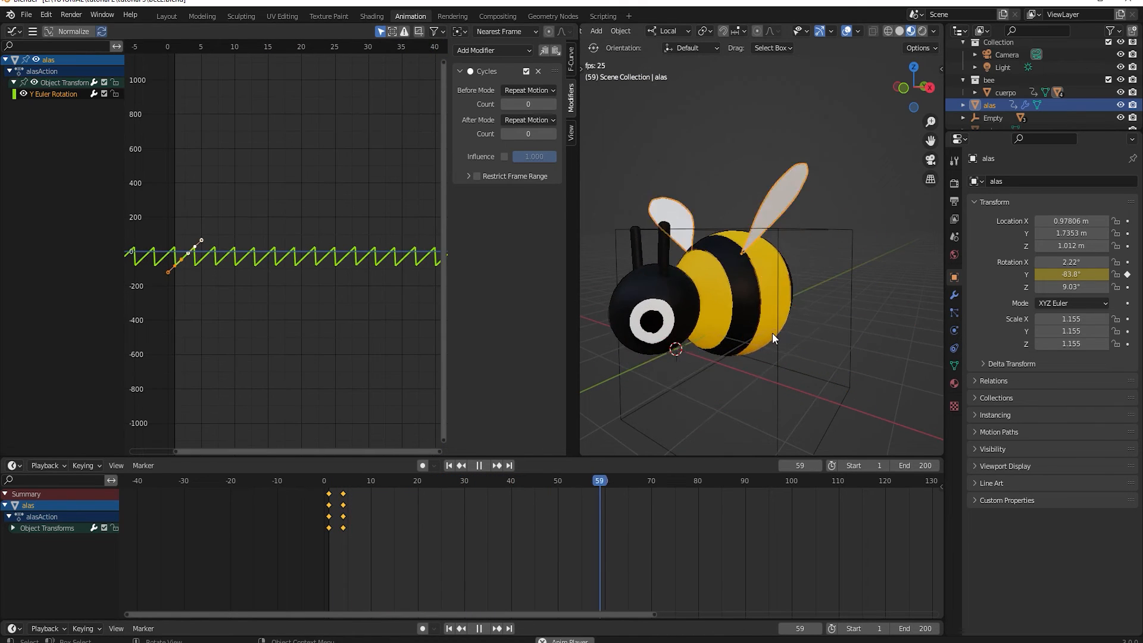
Watch the flapping bee from other angles, widen the 3D viewport beside the Graph Editor and stop the playback
mouse_move(772, 338)
middle_mouse_down()
mouse_move(792, 373)
mouse_move(786, 326)
middle_mouse_up()
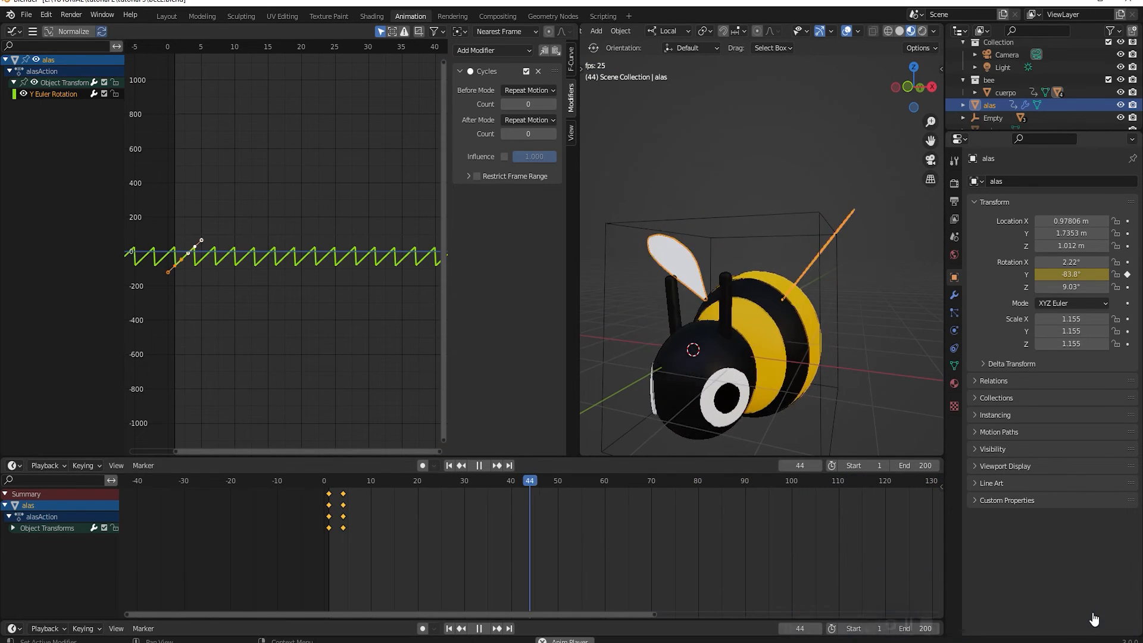
middle_click_drag(777, 352, 591, 264)
scroll(751, 359, "down", 2)
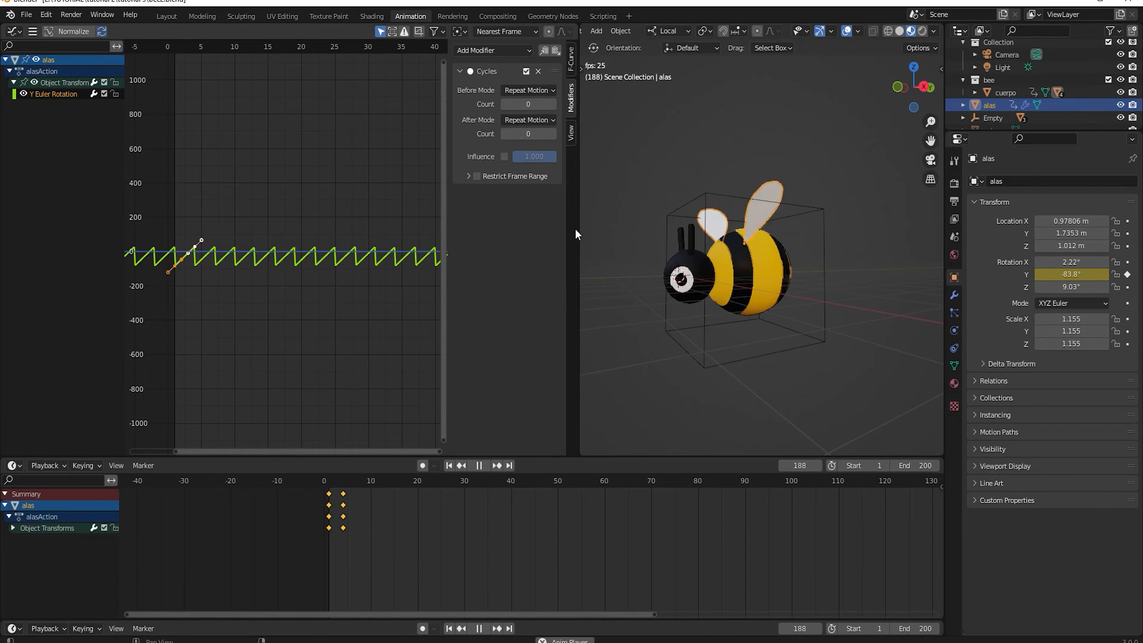
left_click_drag(580, 229, 359, 232)
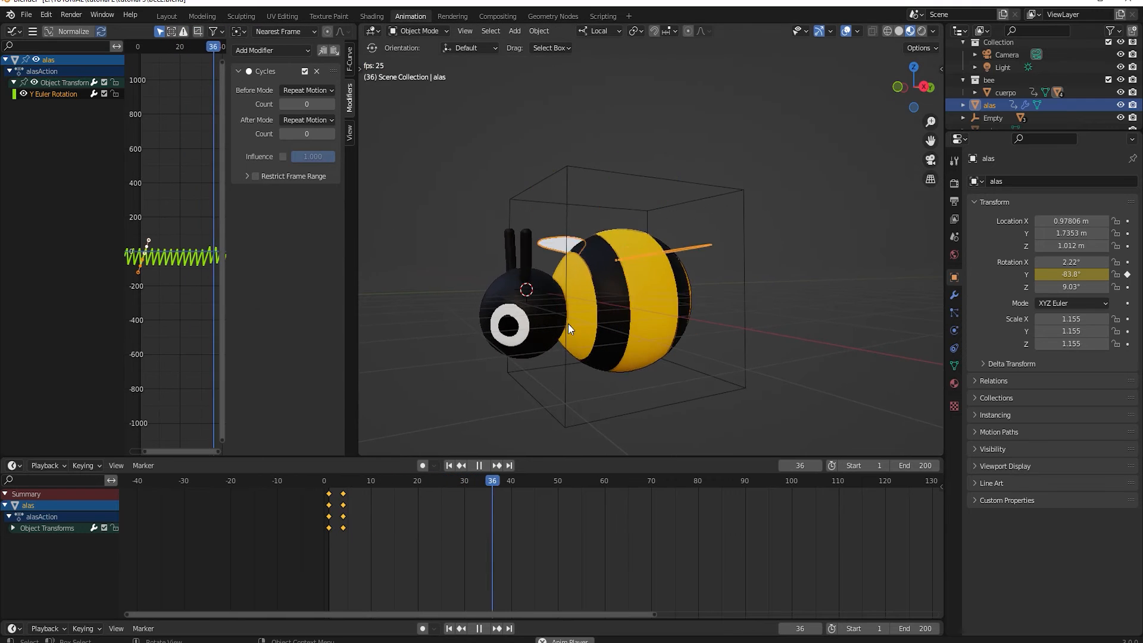
key("space")
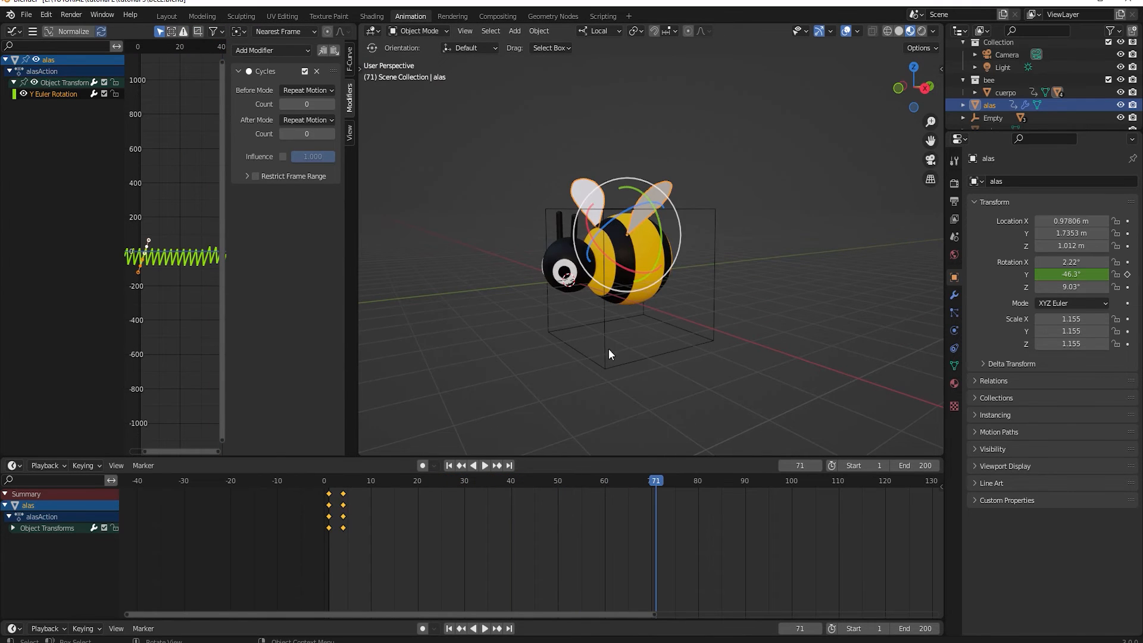
Select the Empty around the bee and insert a Location & Rotation keyframe at frame 1, viewing from the right side
middle_click_drag(609, 349, 670, 359)
left_click(602, 337)
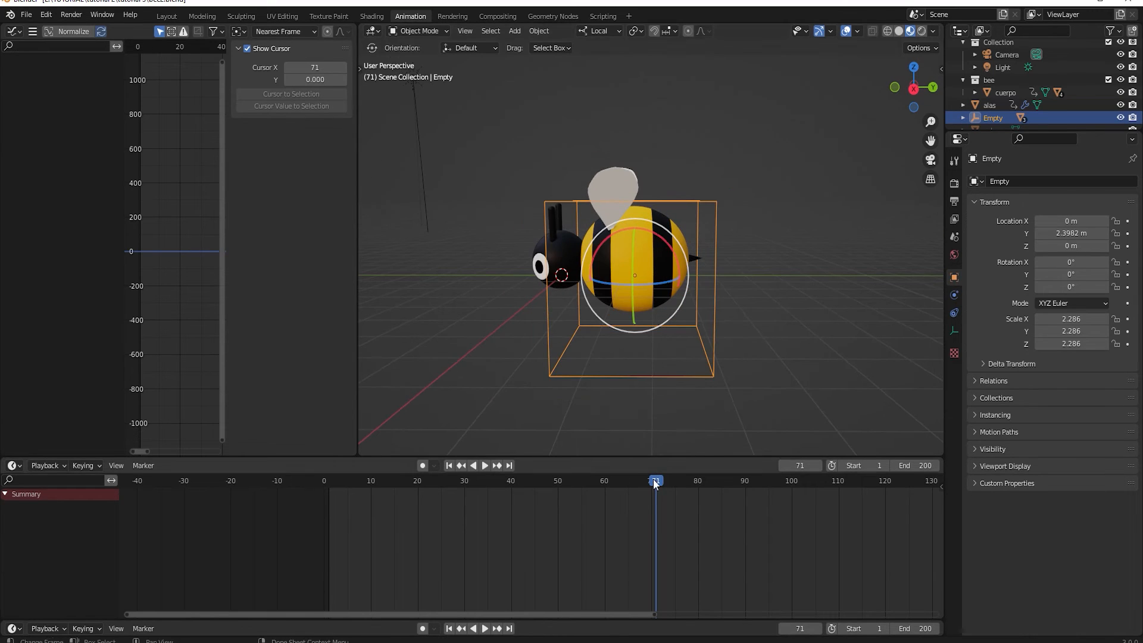
left_click_drag(653, 479, 326, 469)
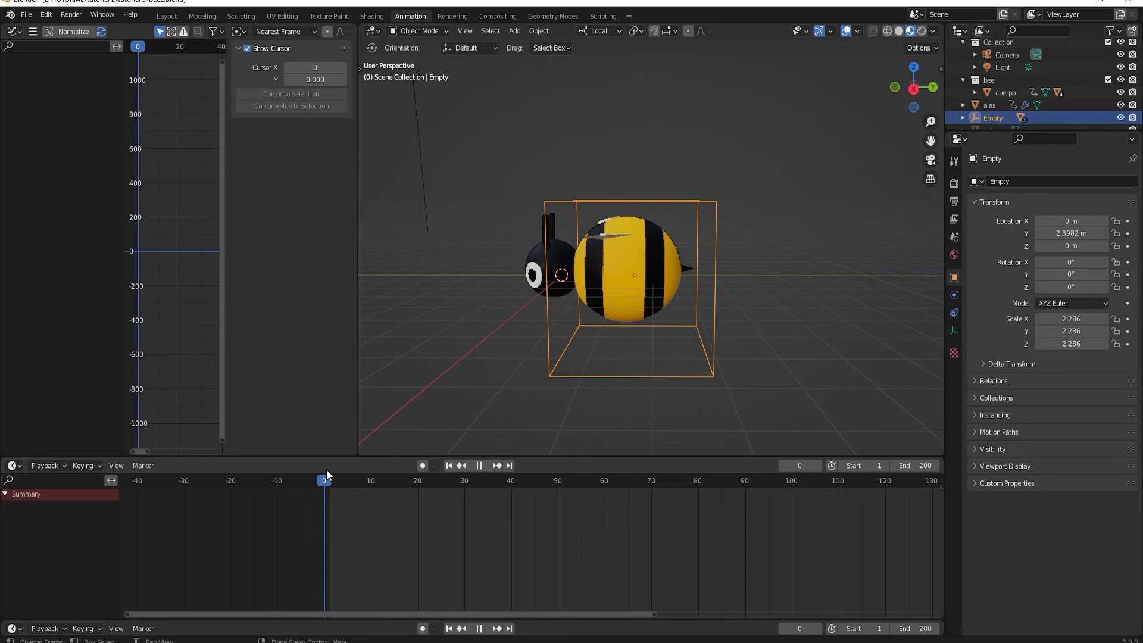
left_click_drag(326, 469, 327, 466)
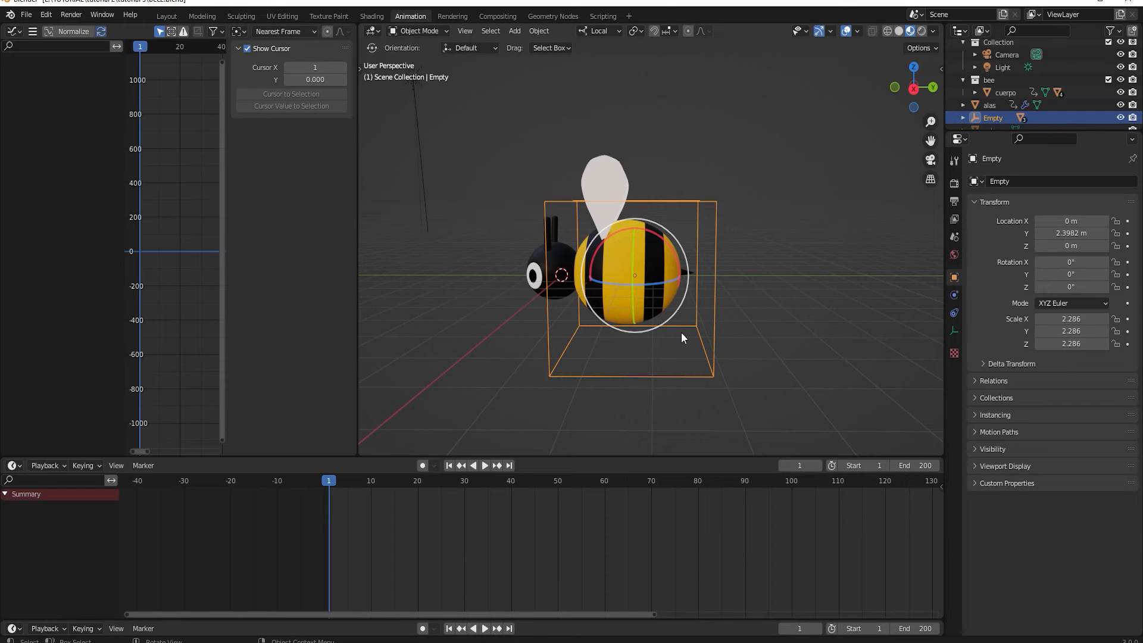
key("KP_3")
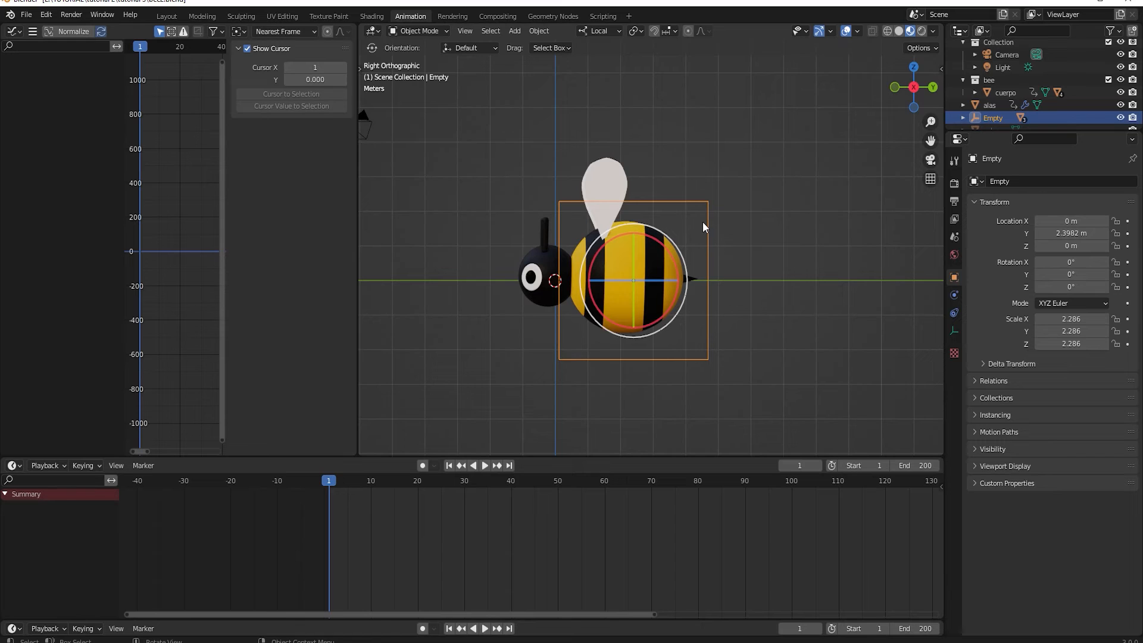
key("i")
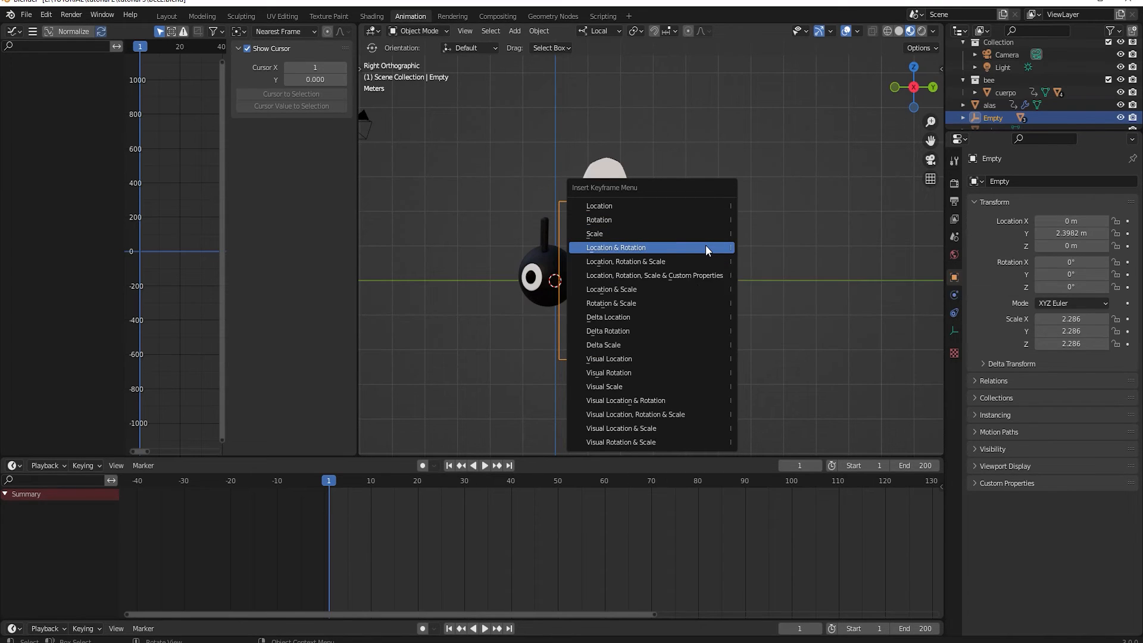
left_click(706, 247)
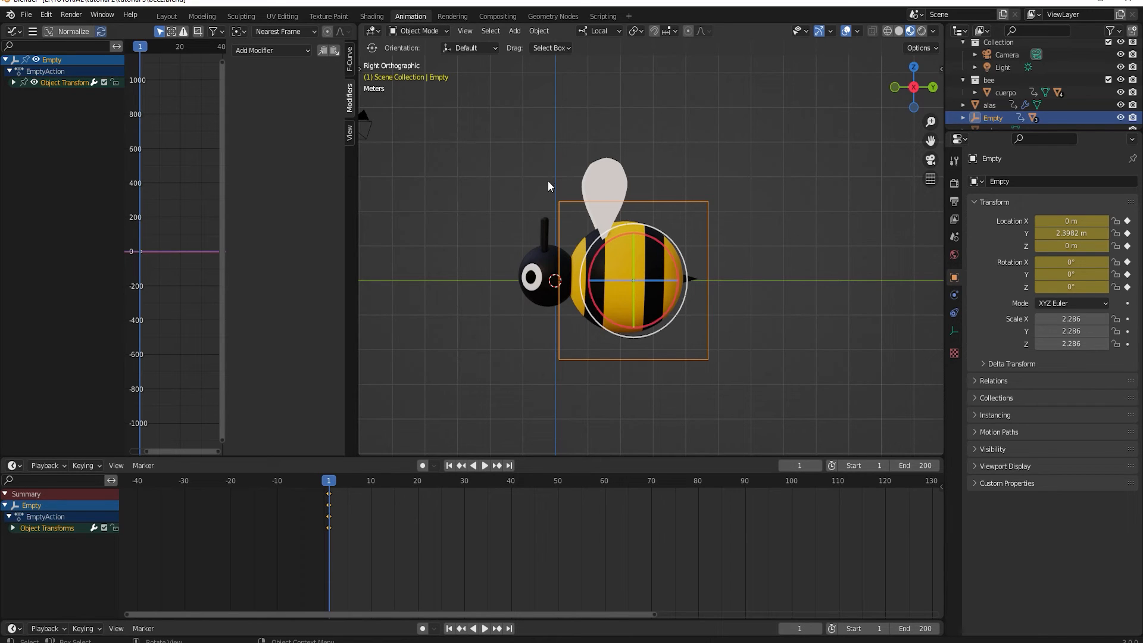
Insert a second Location & Rotation keyframe for the Empty at frame 50 with its position and rotation unchanged
scroll(506, 319, "down", 4)
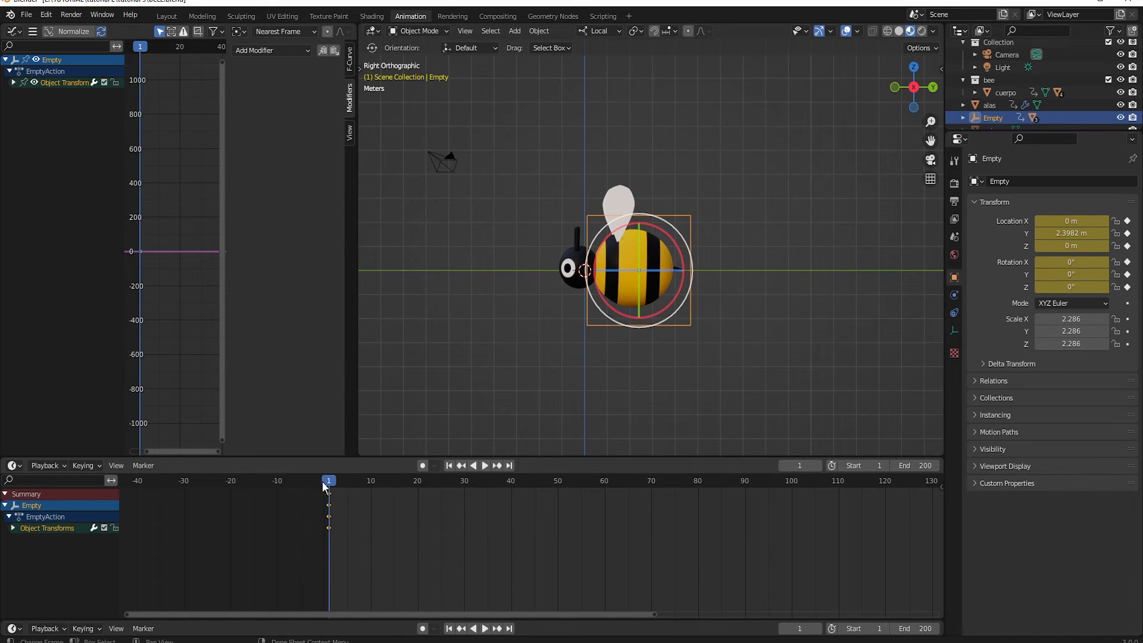
key("space")
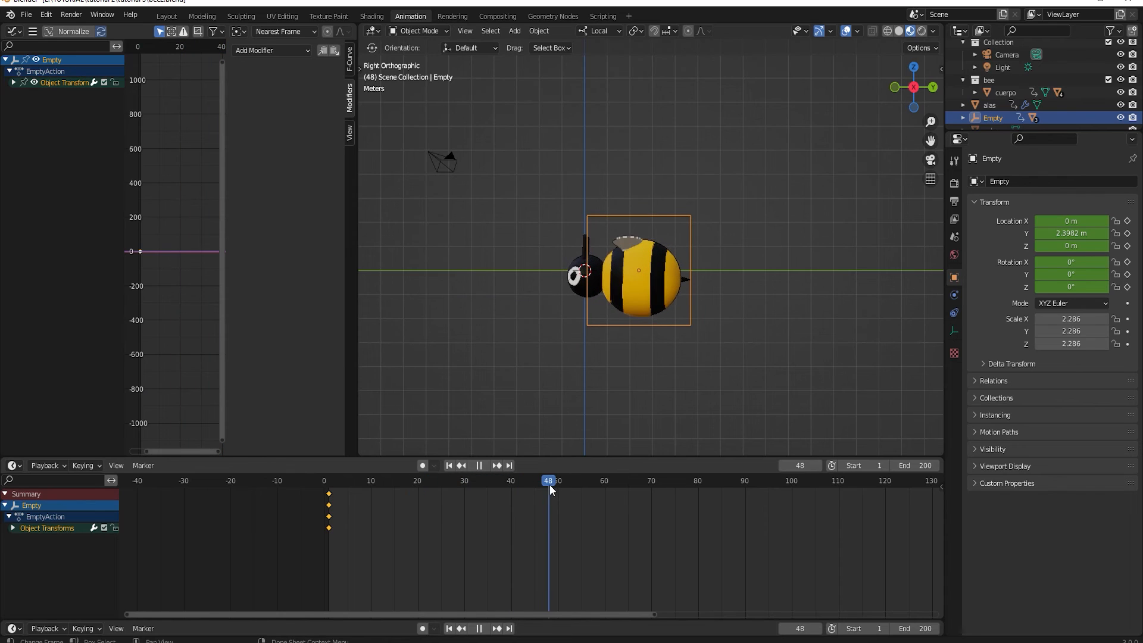
left_click_drag(549, 484, 559, 484)
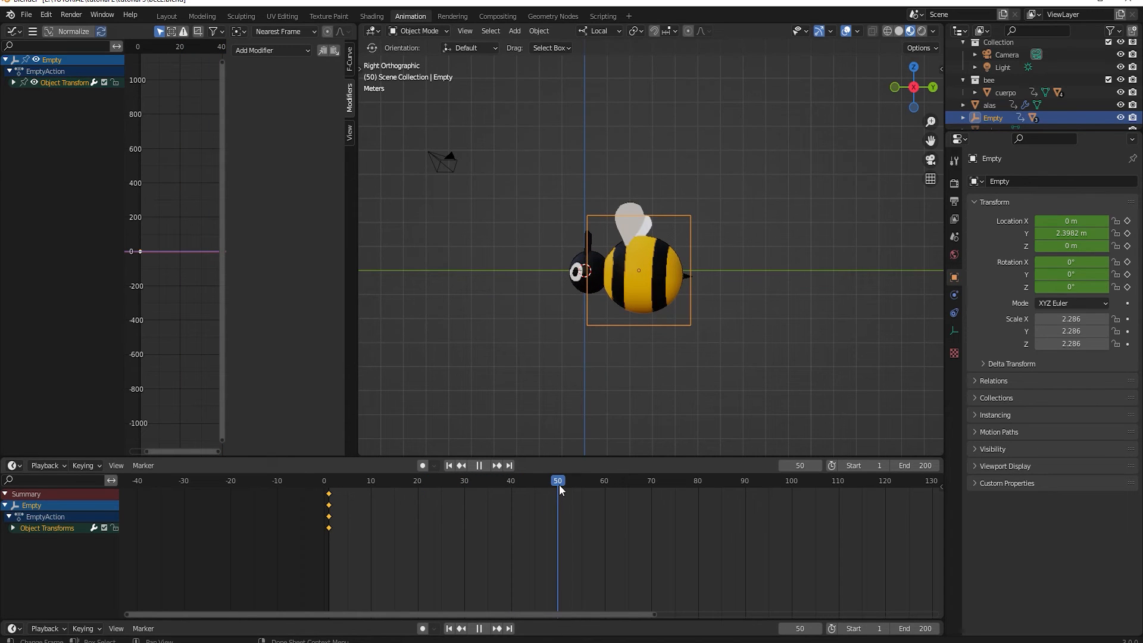
key("space")
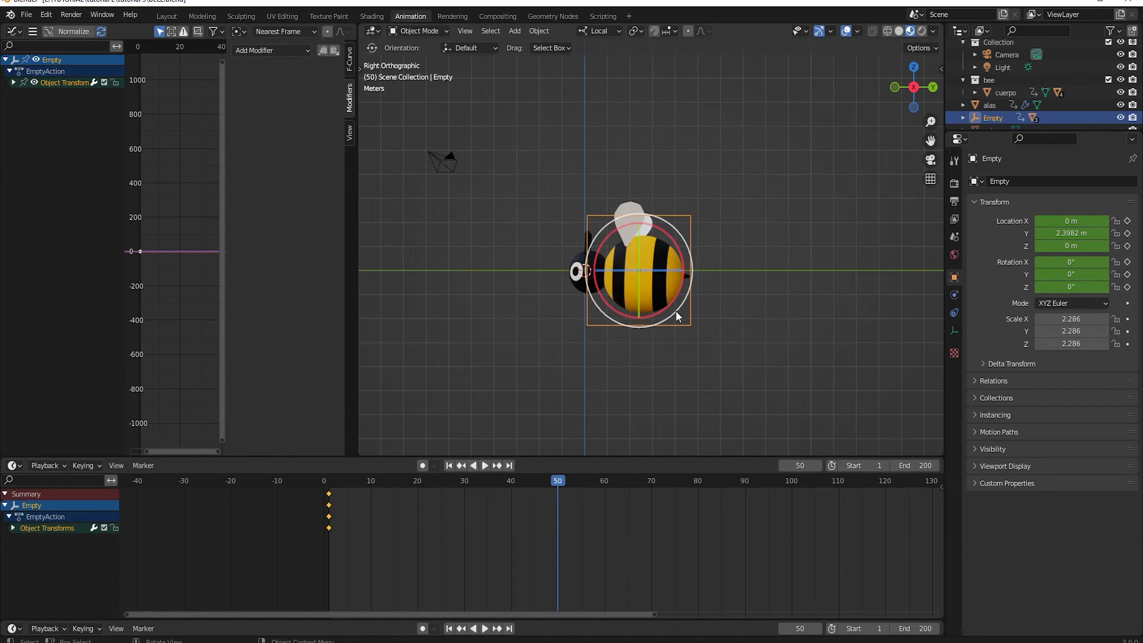
key("i")
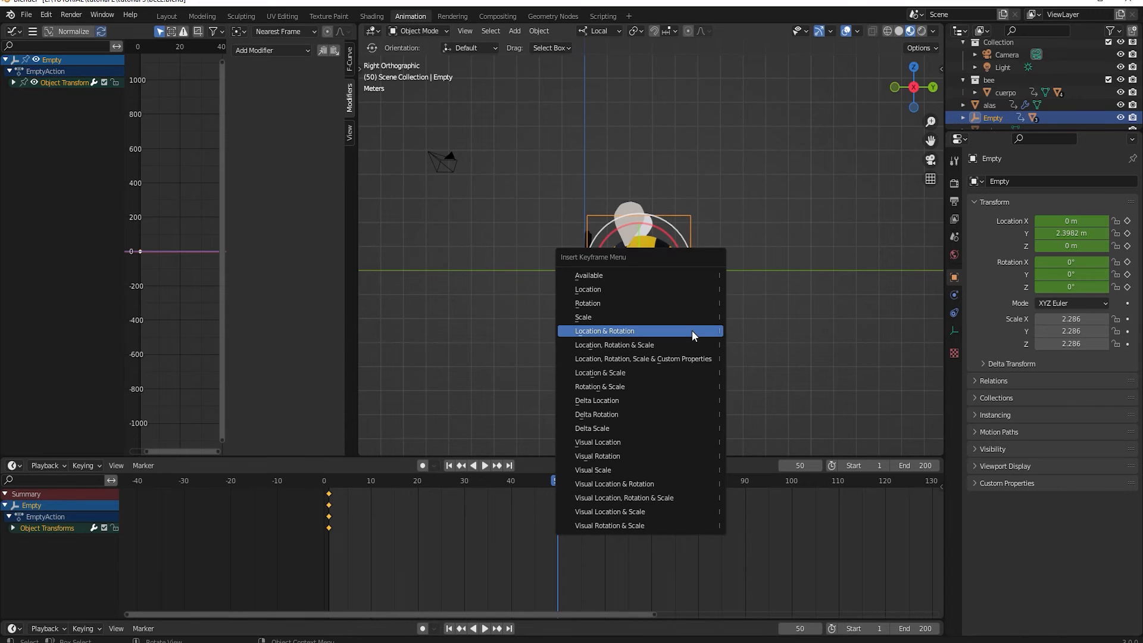
left_click(691, 330)
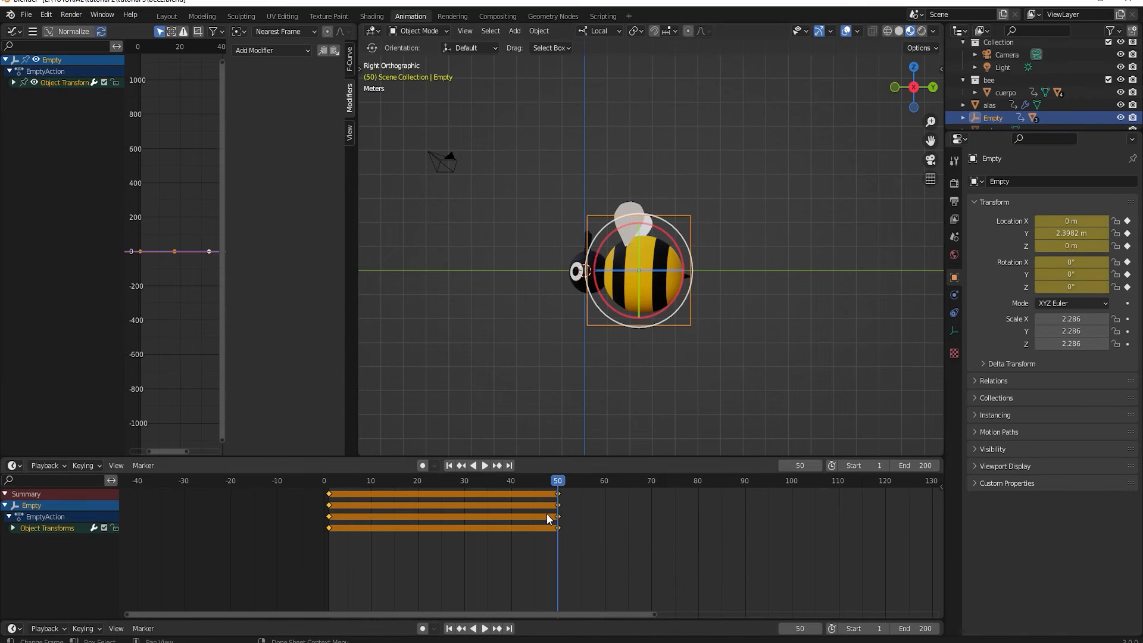
At frame 60, move the Empty forward and up to about Y -4.89 m and Z 6.68 m
key("space")
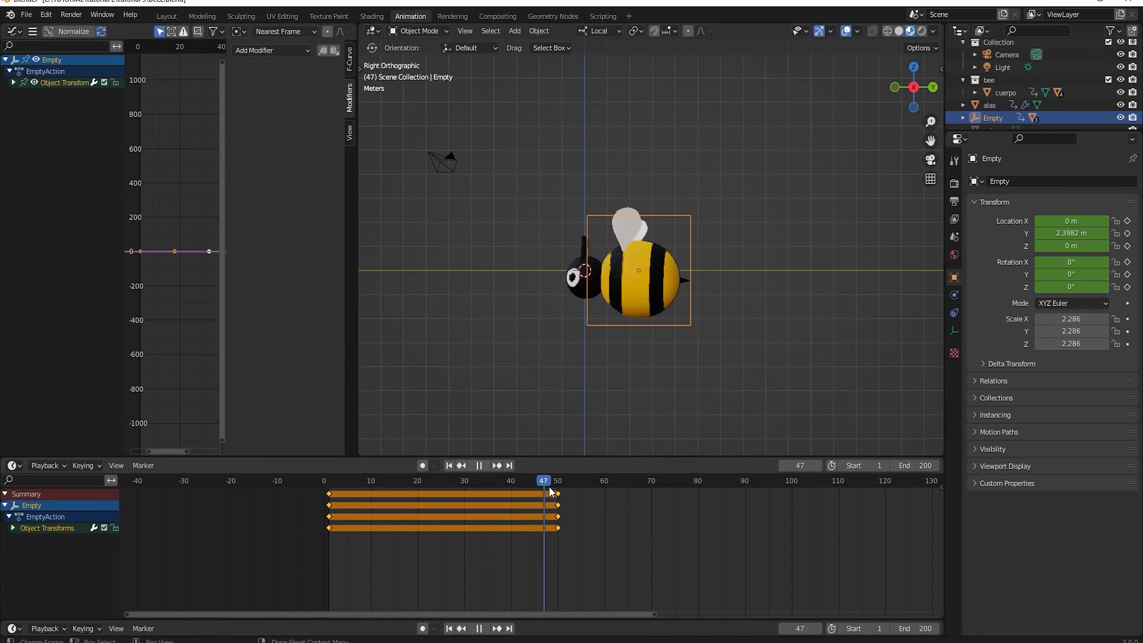
key("Escape")
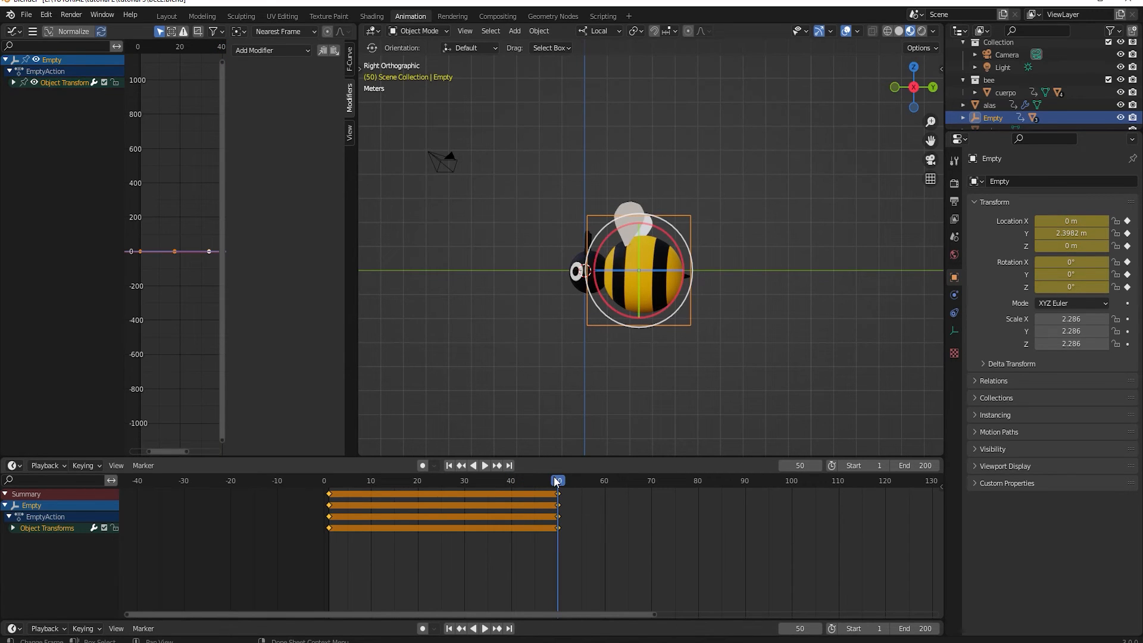
left_click_drag(560, 483, 605, 480)
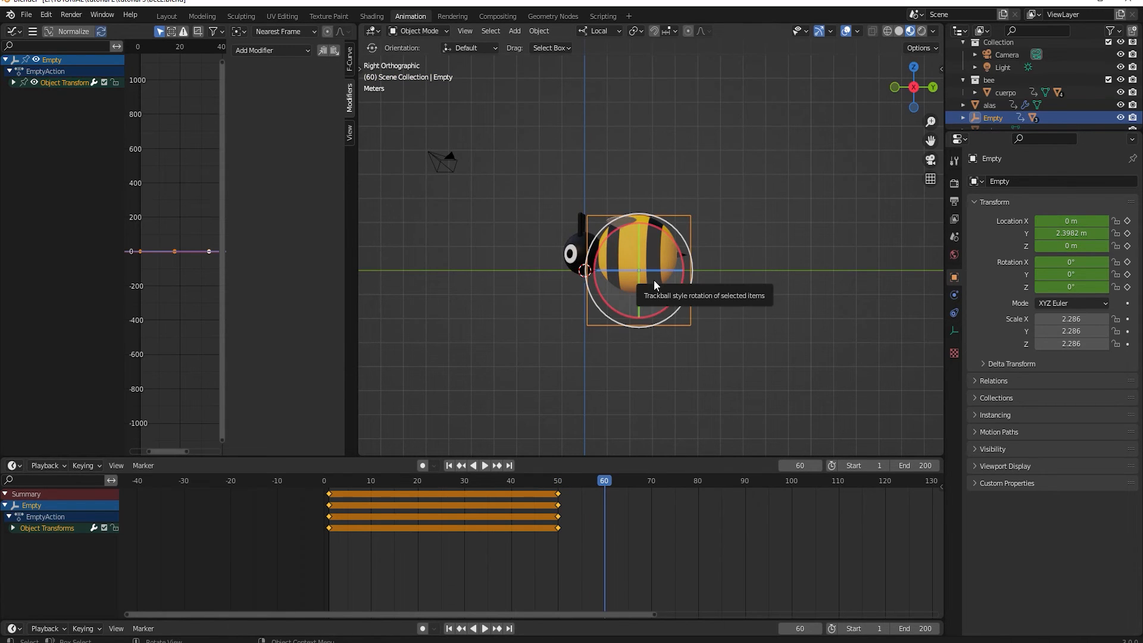
key("g")
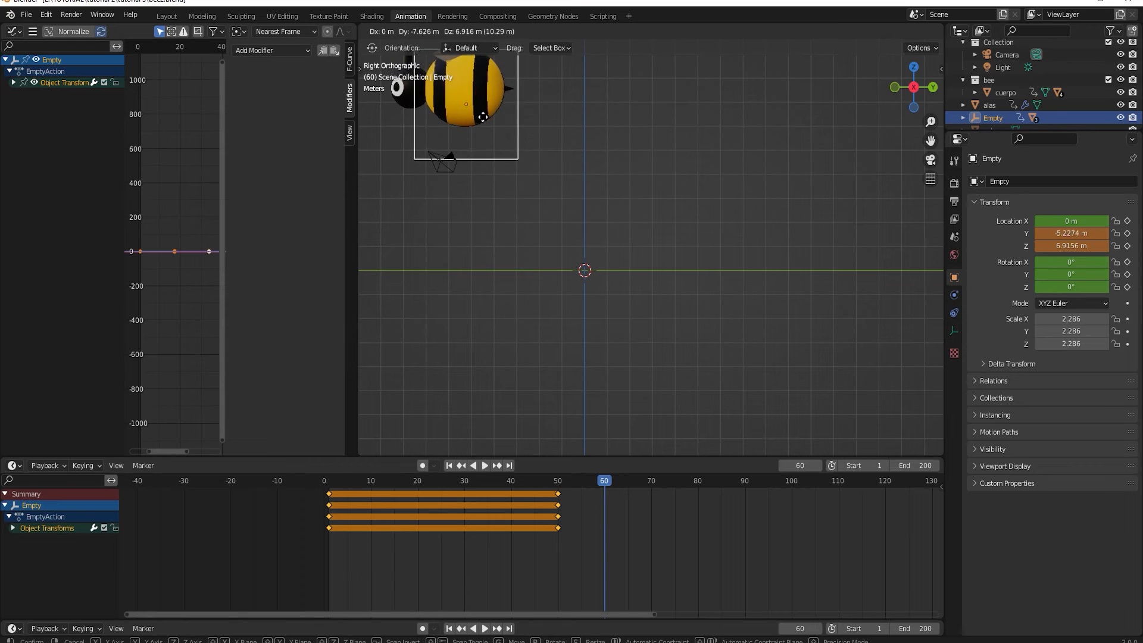
left_click(489, 123)
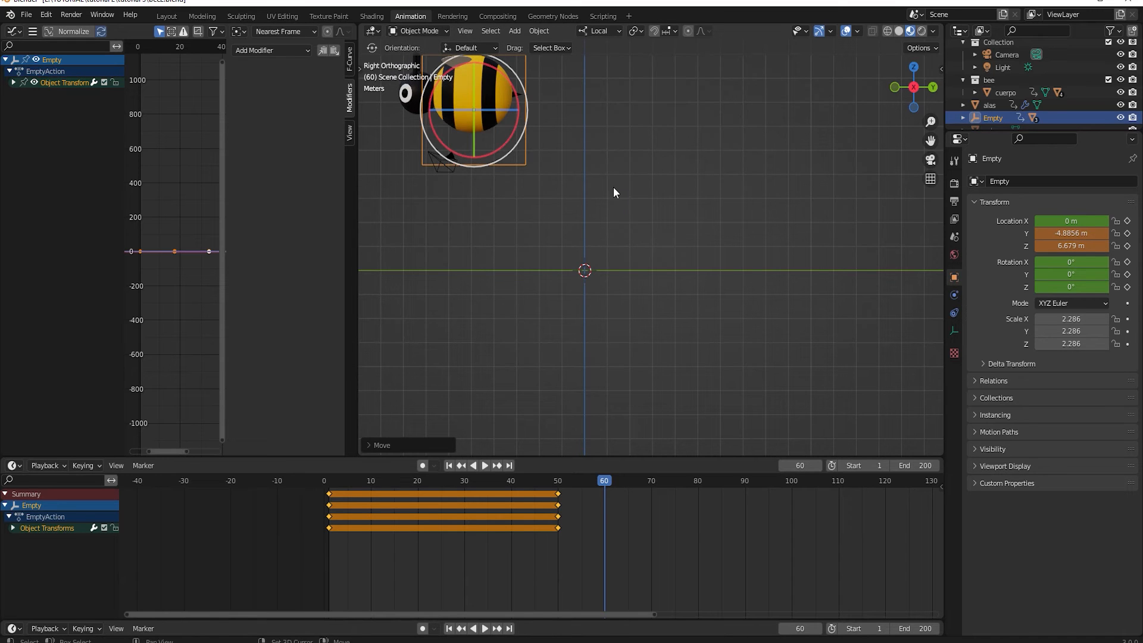
middle_click_drag(614, 188, 674, 320, "shift")
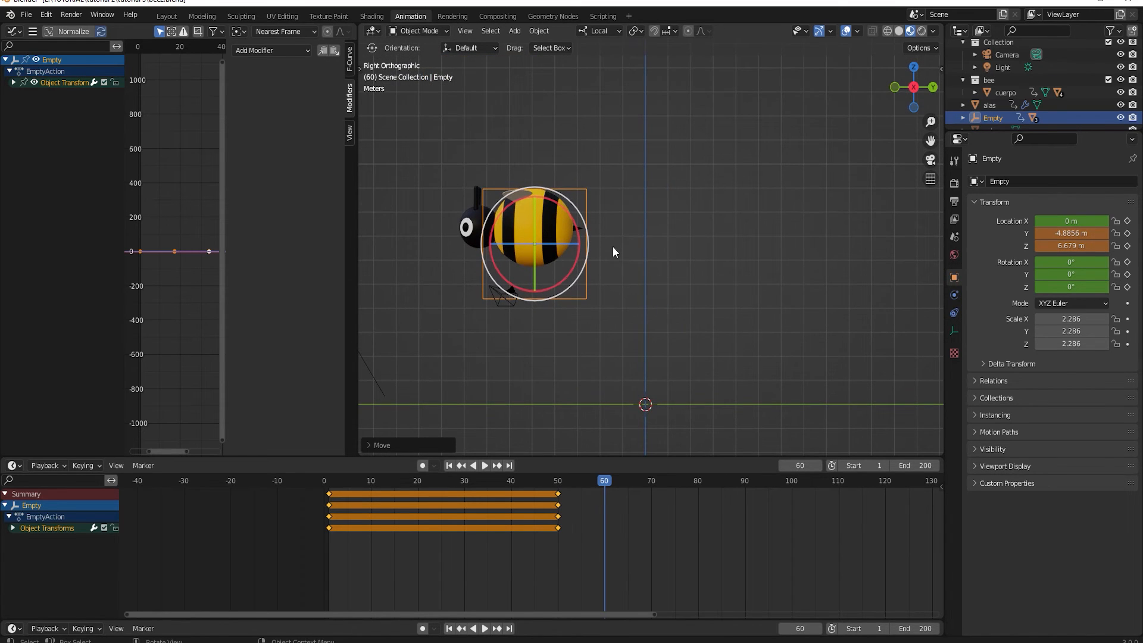
Rotate the Empty to about -88.5° on X so the bee points upward, and keyframe its location and rotation at frame 60
key("r")
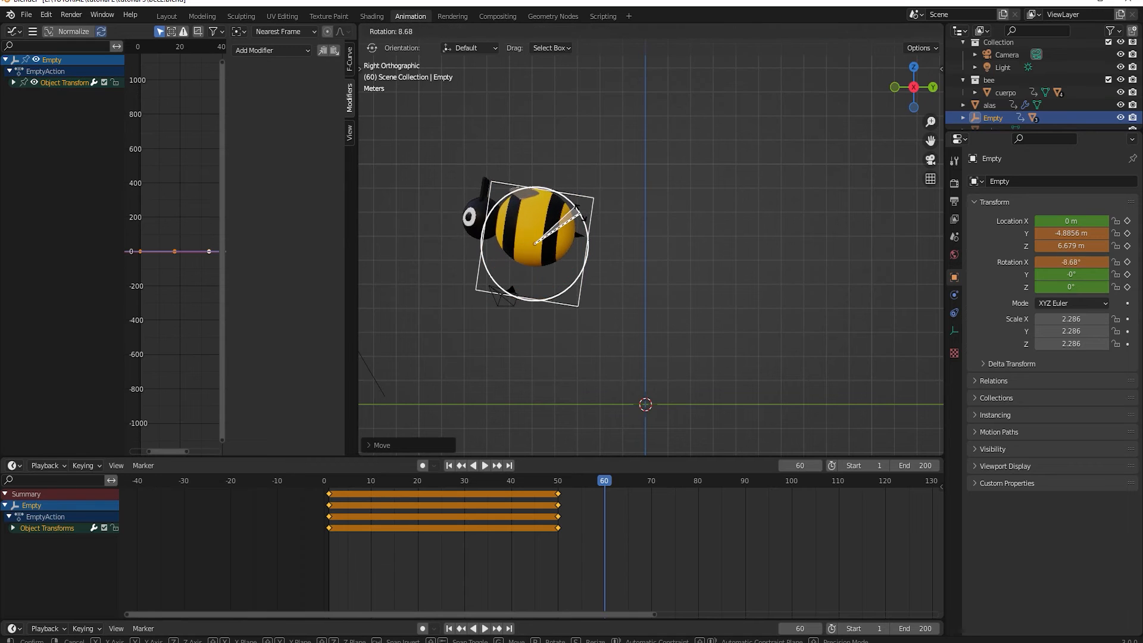
left_click(602, 324)
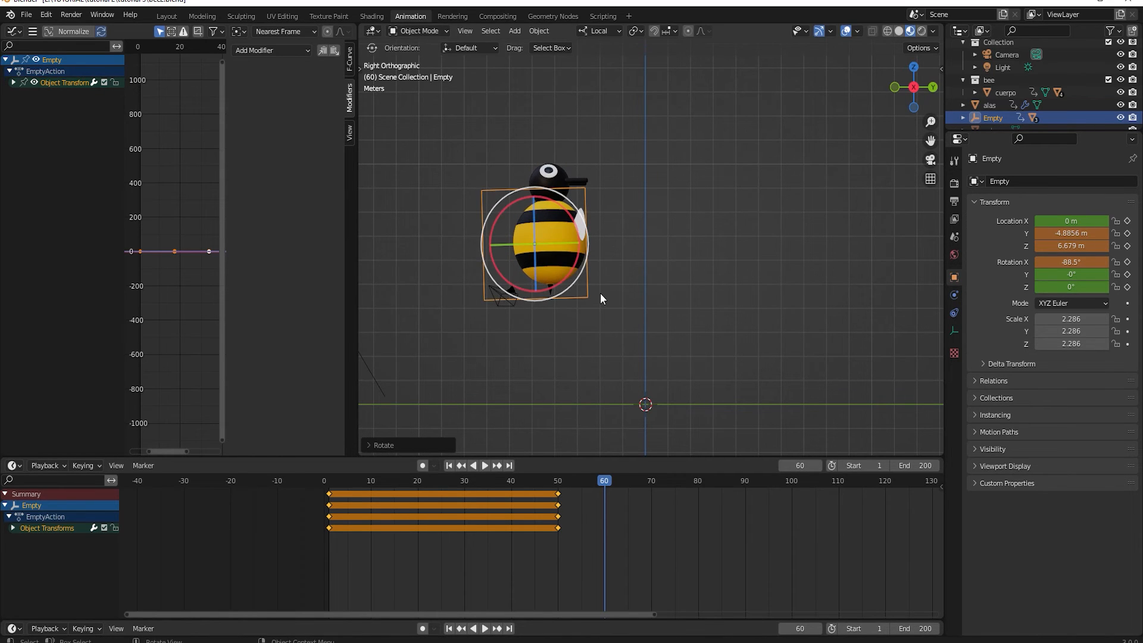
key("i")
left_click(599, 247)
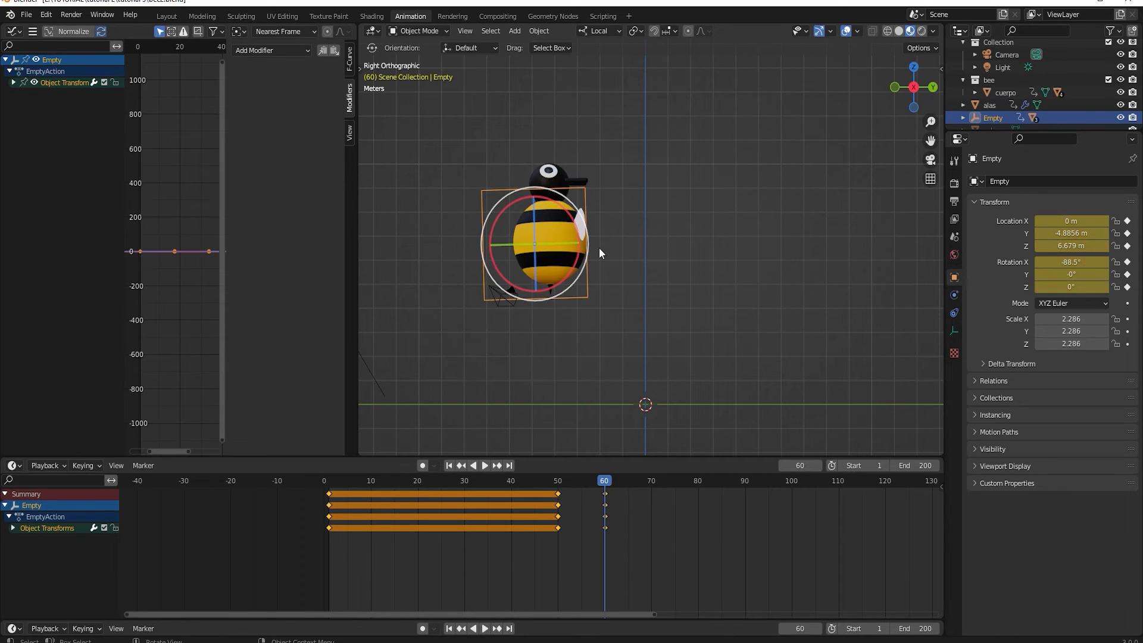
At frame 70, move the Empty to the top of the loop, about Y -0.52 m and Z 11.99 m
left_click_drag(606, 480, 652, 479)
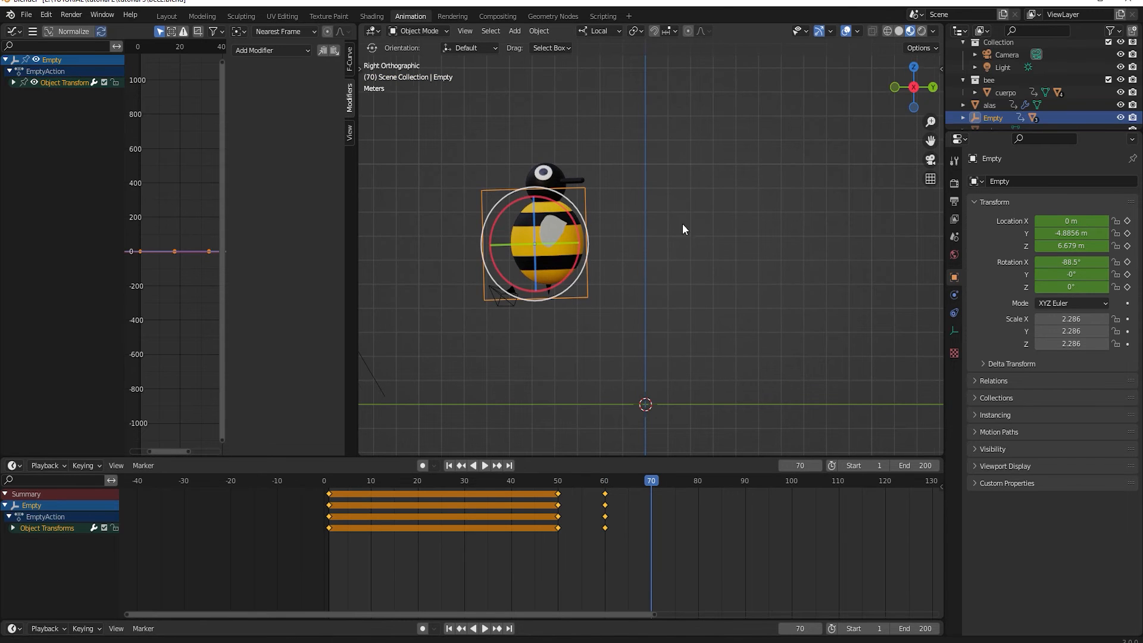
middle_click_drag(682, 223, 663, 289, "shift")
key("g")
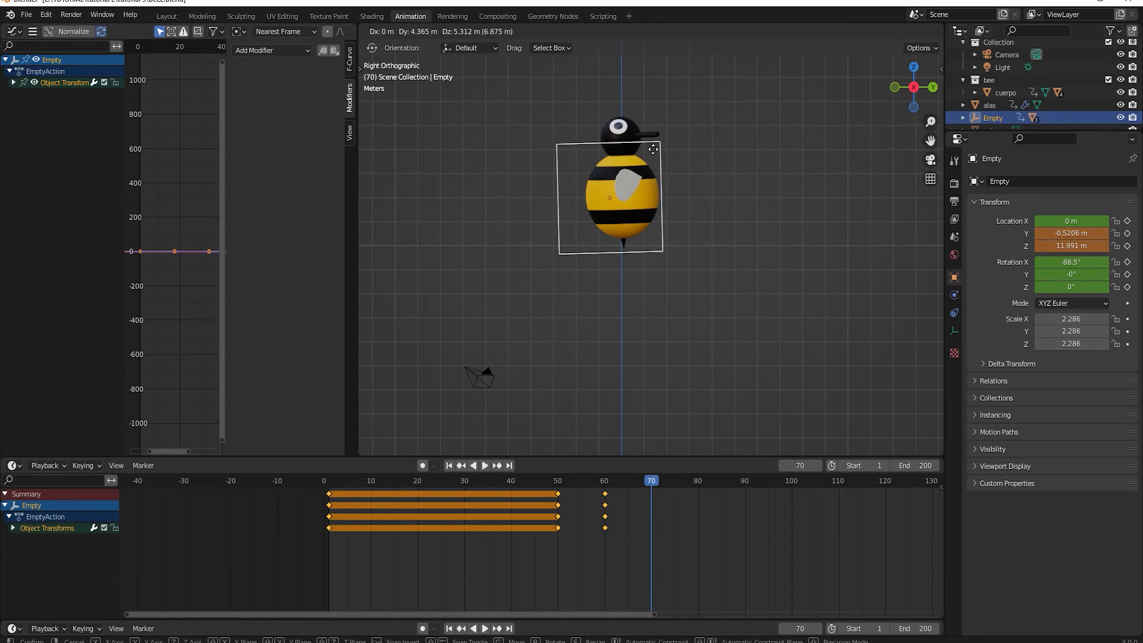
left_click(652, 151)
Rotate the Empty to about -180° on X so the bee is upside down, and keyframe its location and rotation at frame 70
key("r")
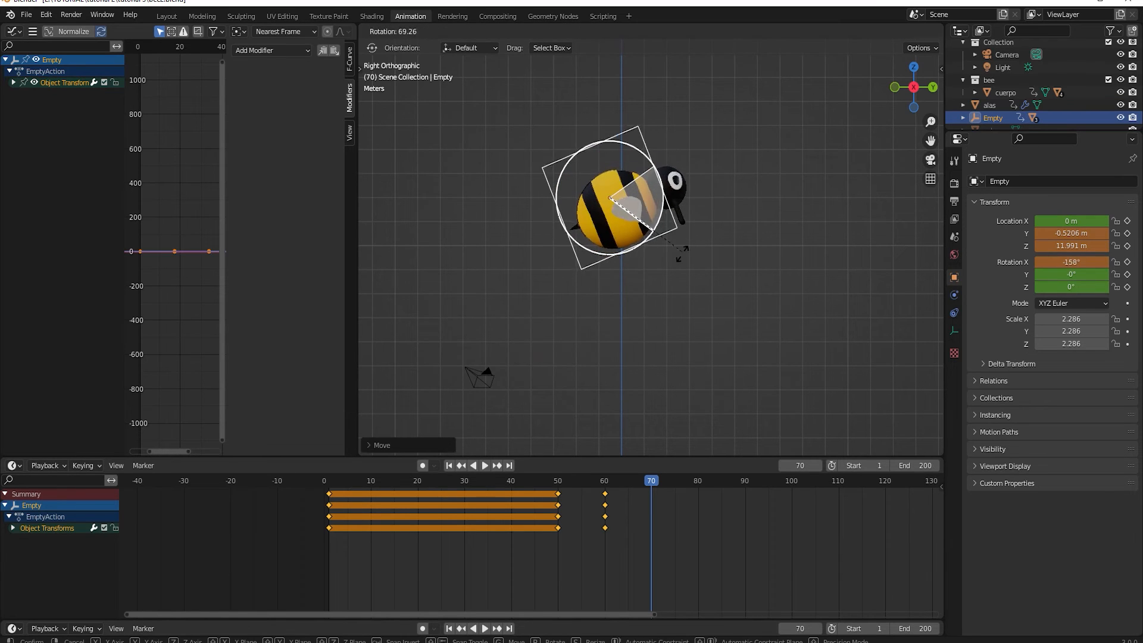
left_click(669, 296)
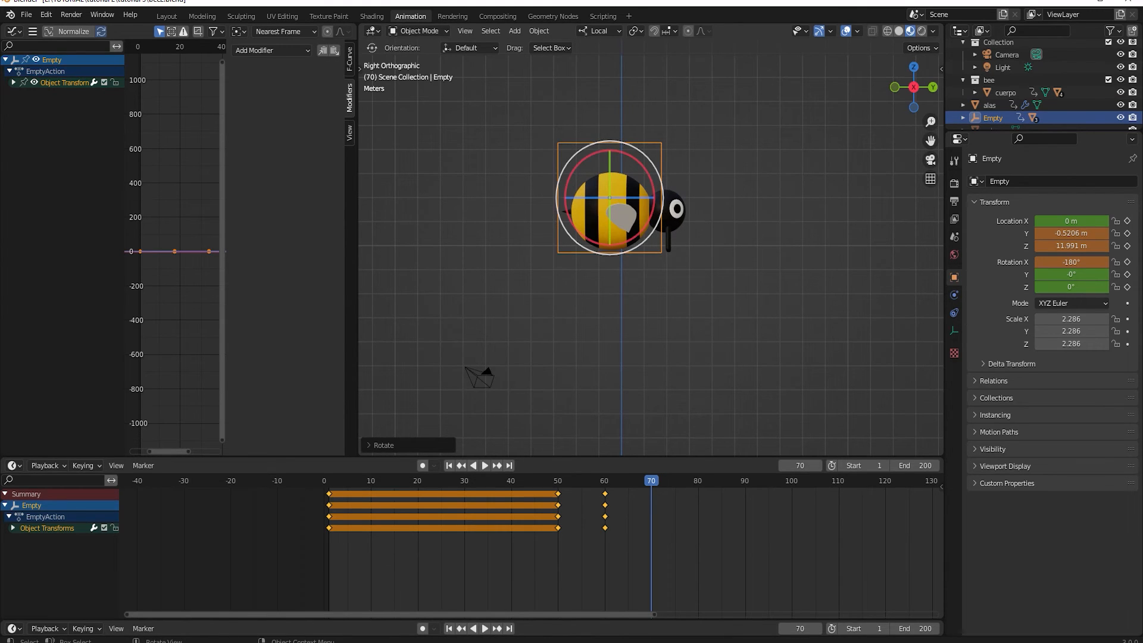
key("i")
left_click(669, 296)
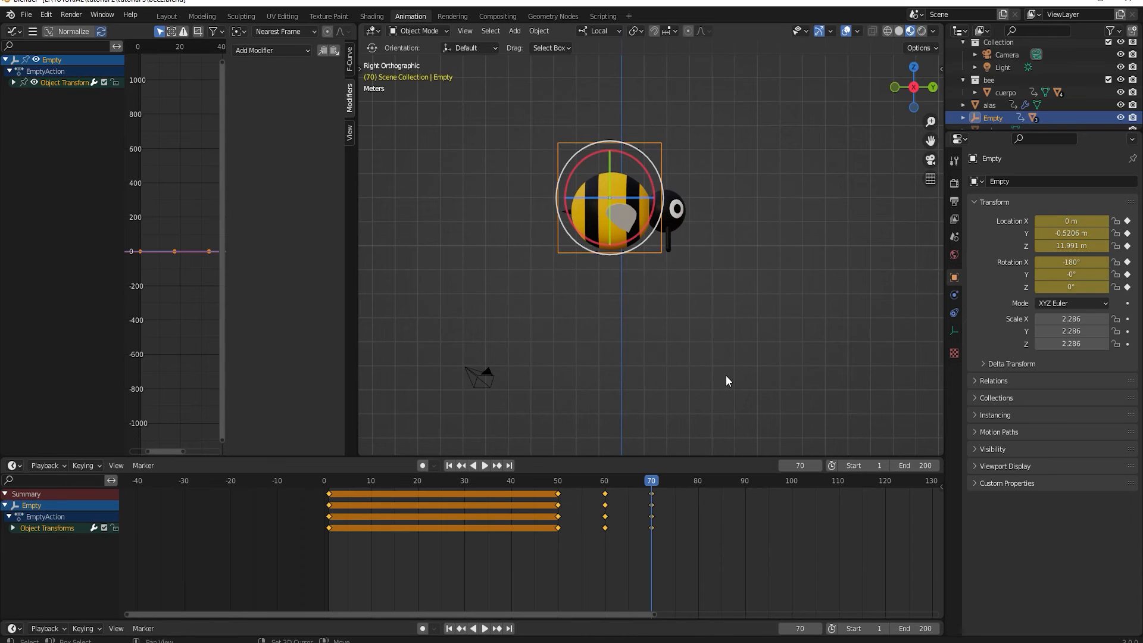
At frame 80, move the Empty down the far side of the loop, to about Y 6.45 m and Z 7.57 m
middle_click_drag(726, 375, 645, 320, "shift")
key("space")
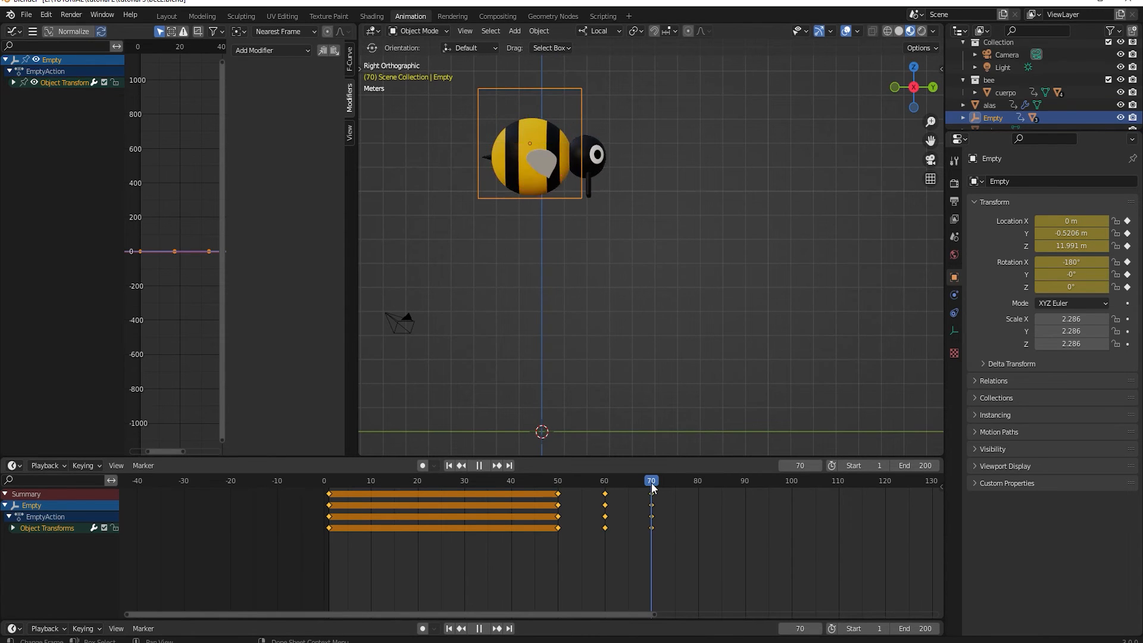
key("space")
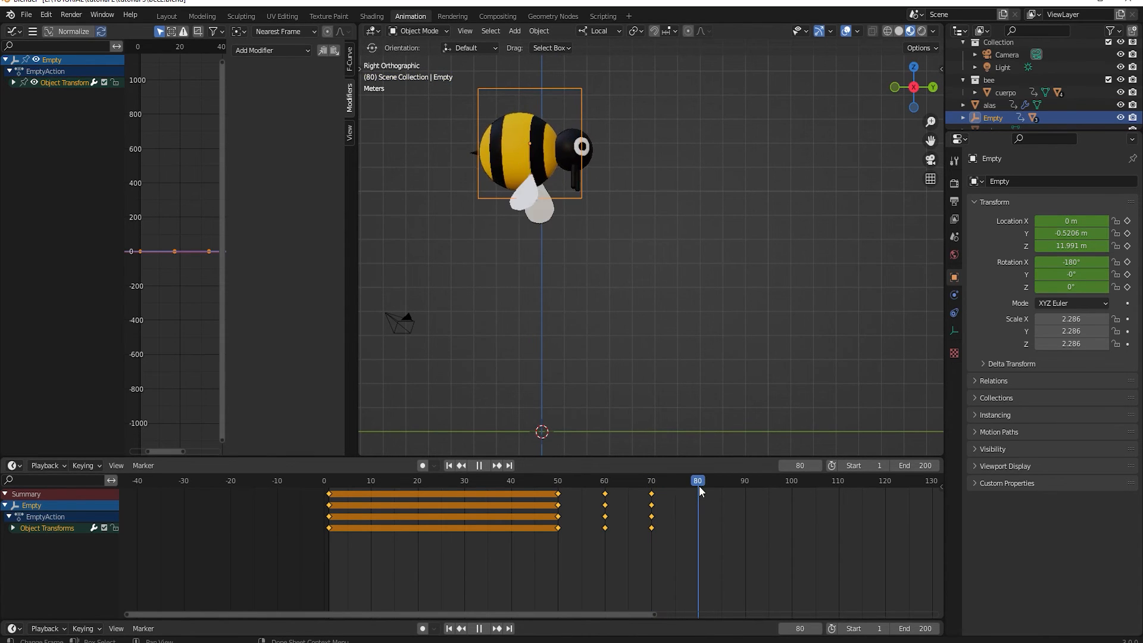
key("g")
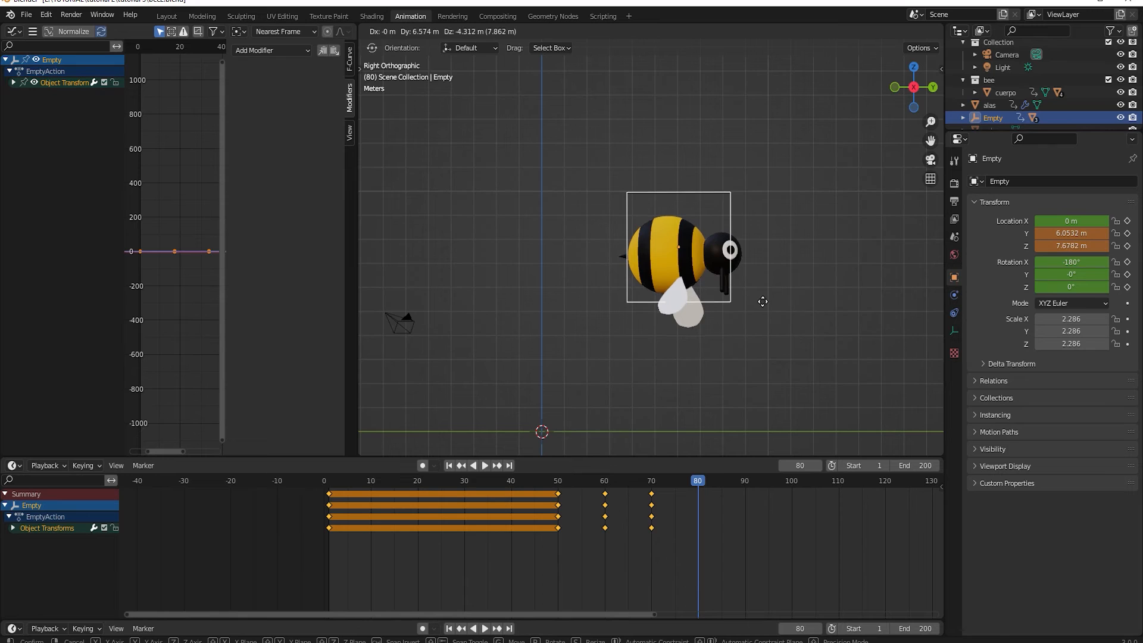
left_click(770, 303)
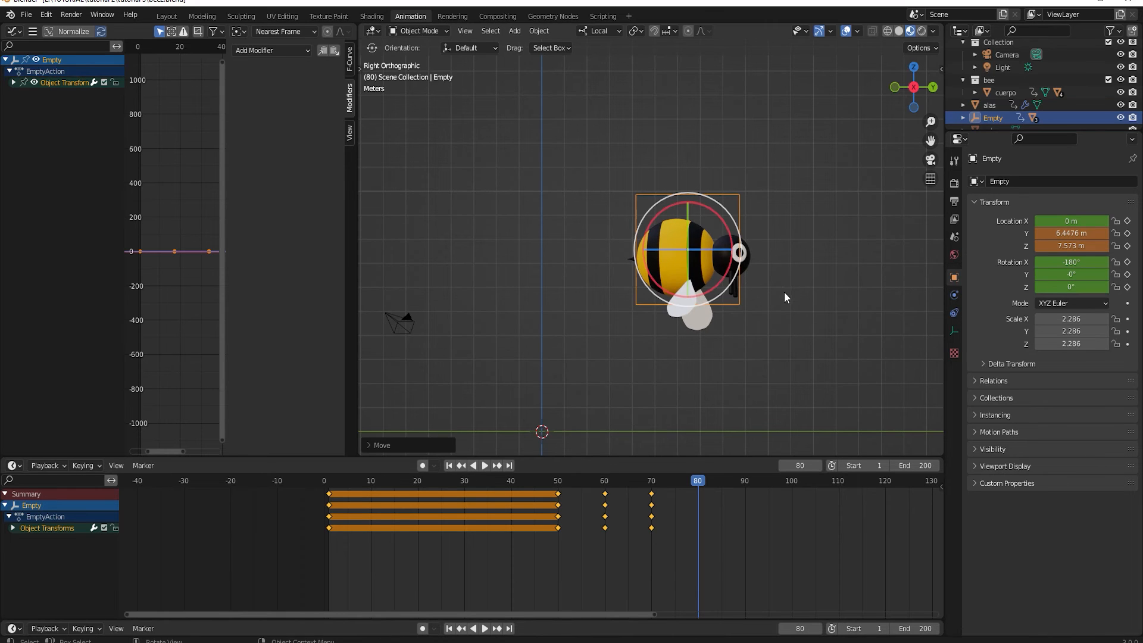
Rotate the Empty to about -269° on X so the bee points downward, and keyframe its location and rotation at frame 80
key("r")
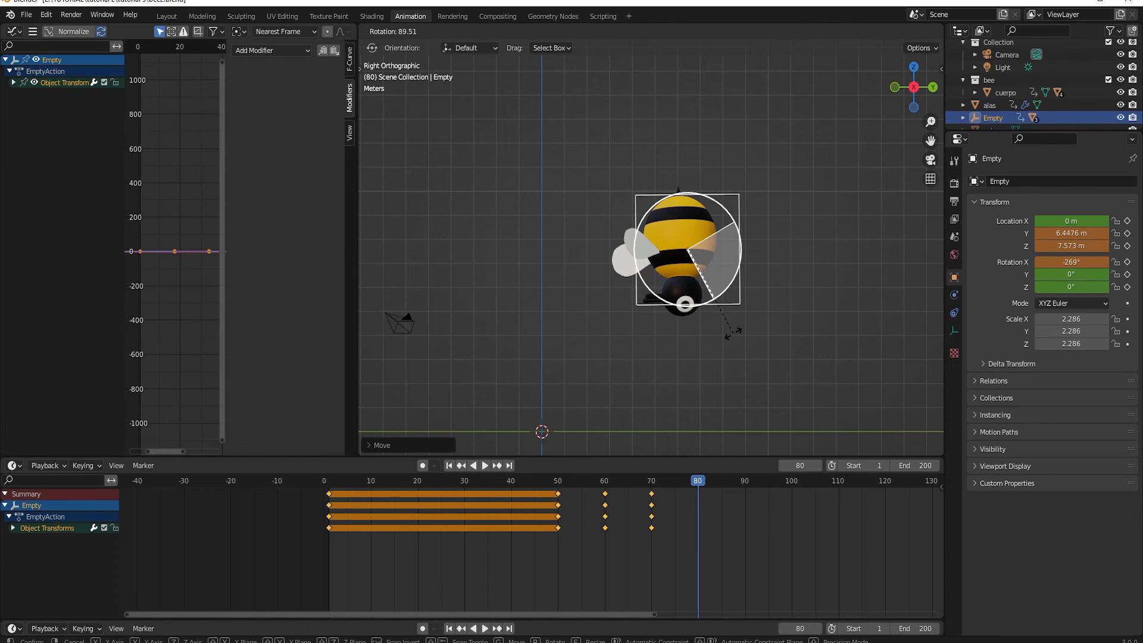
left_click(733, 332)
key("i")
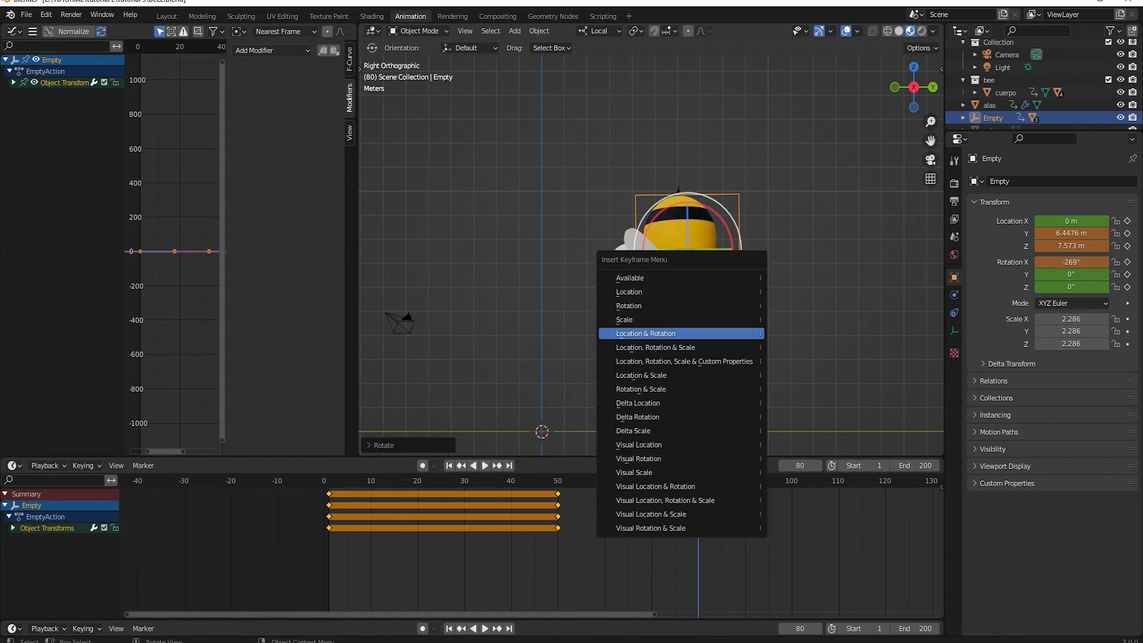
left_click(733, 333)
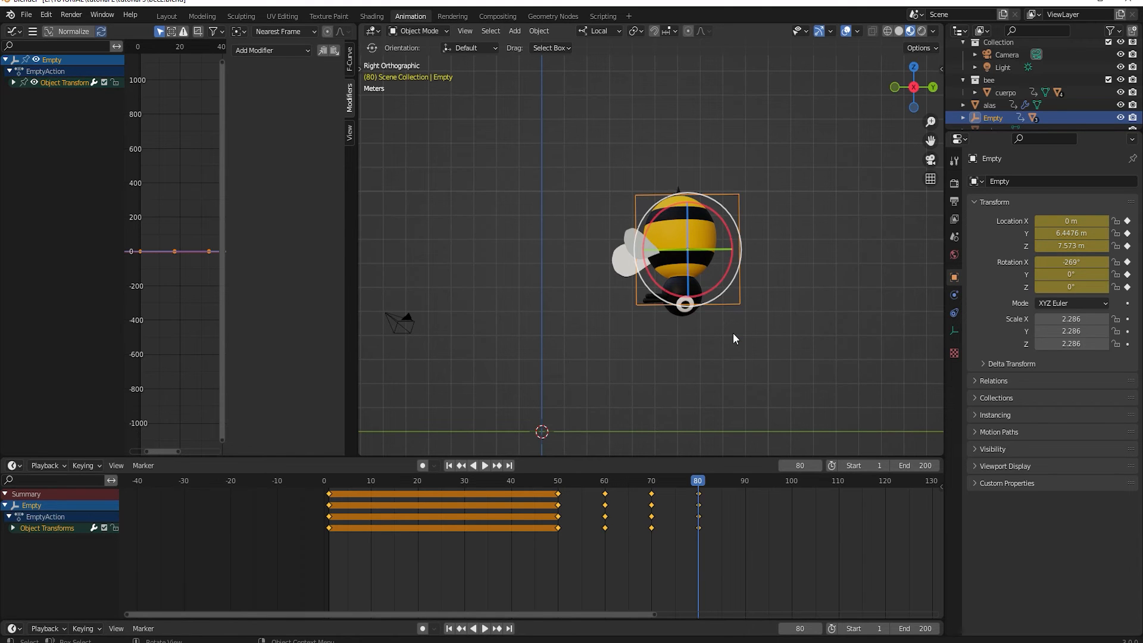
Check the bee's pose at frame 50, and at frame 90 move the Empty to about Y 0.56 m and Z 0.11 m
left_click_drag(703, 481, 558, 525)
middle_click_drag(722, 326, 701, 241, "shift")
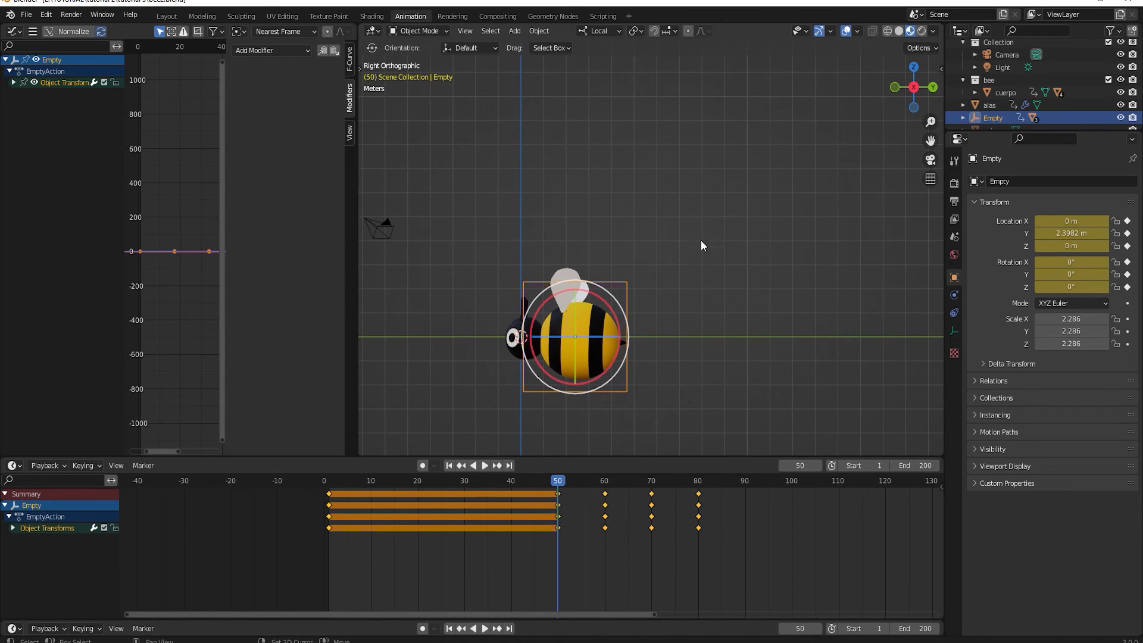
left_click_drag(563, 485, 745, 484)
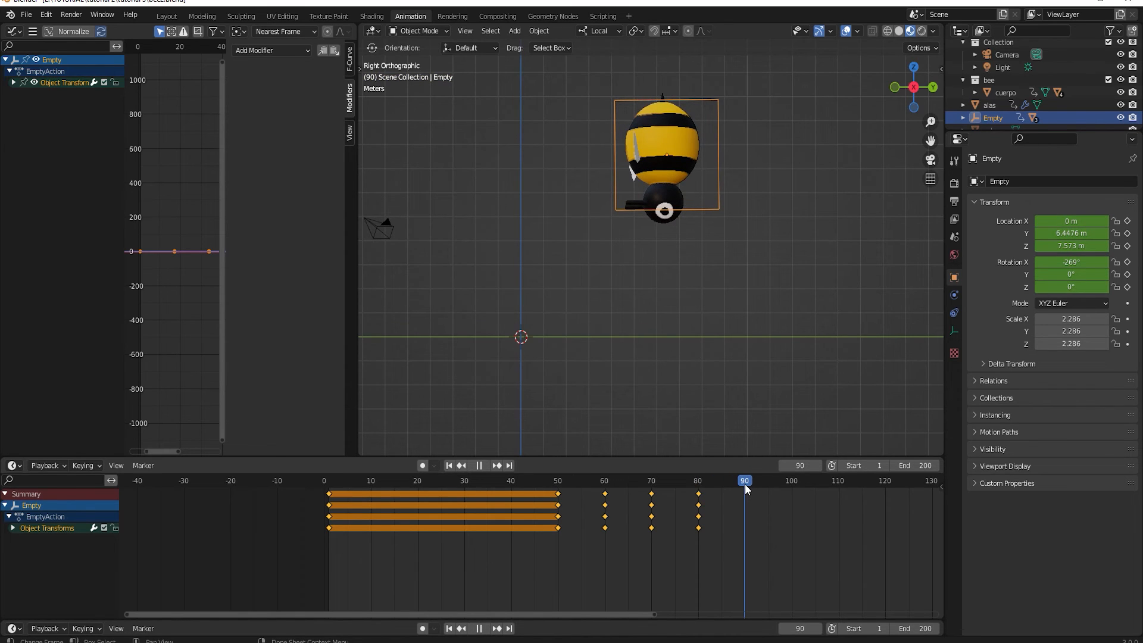
left_click_drag(700, 195, 700, 194)
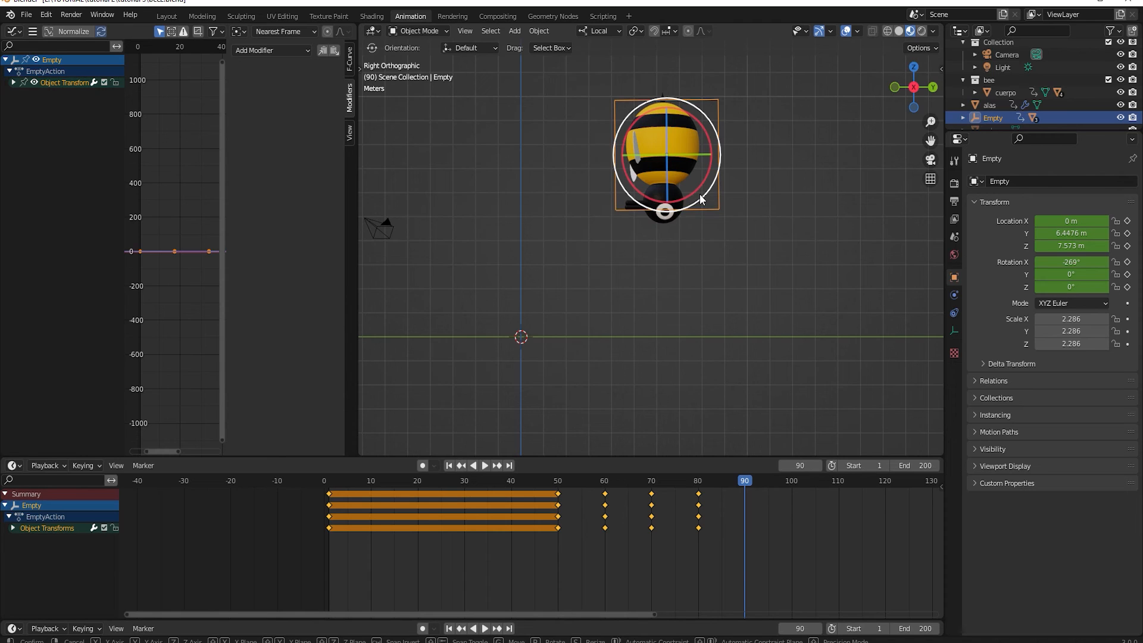
key("g")
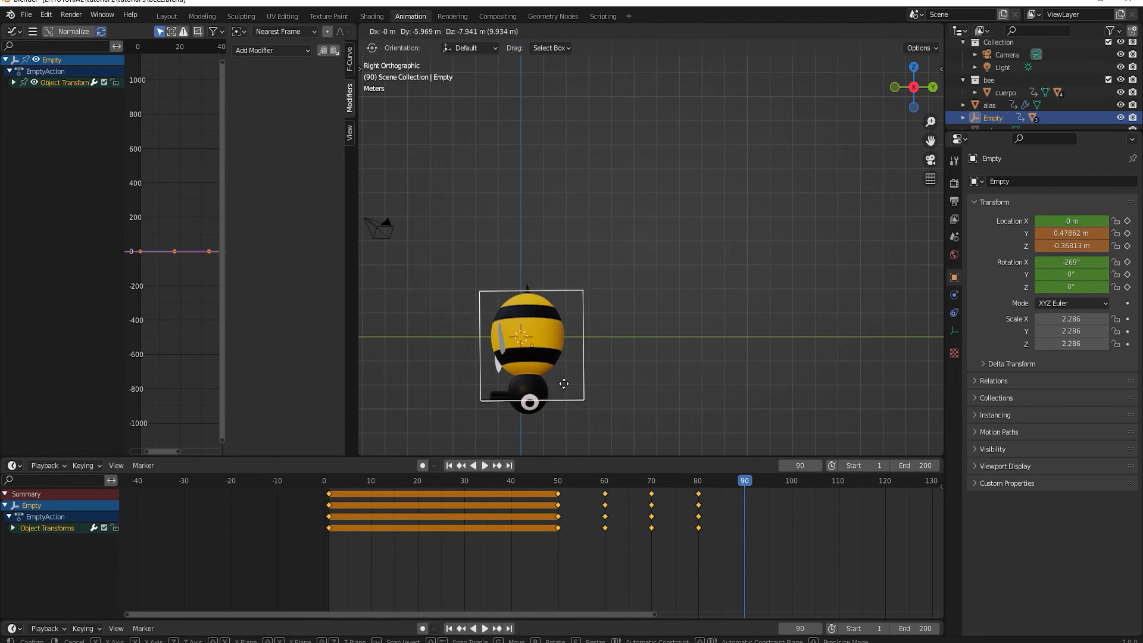
left_click(567, 372)
Rotate the Empty to about -358° on X so the bee is level again, and keyframe its location and rotation at frame 90
left_click_drag(569, 289, 627, 402)
key("i")
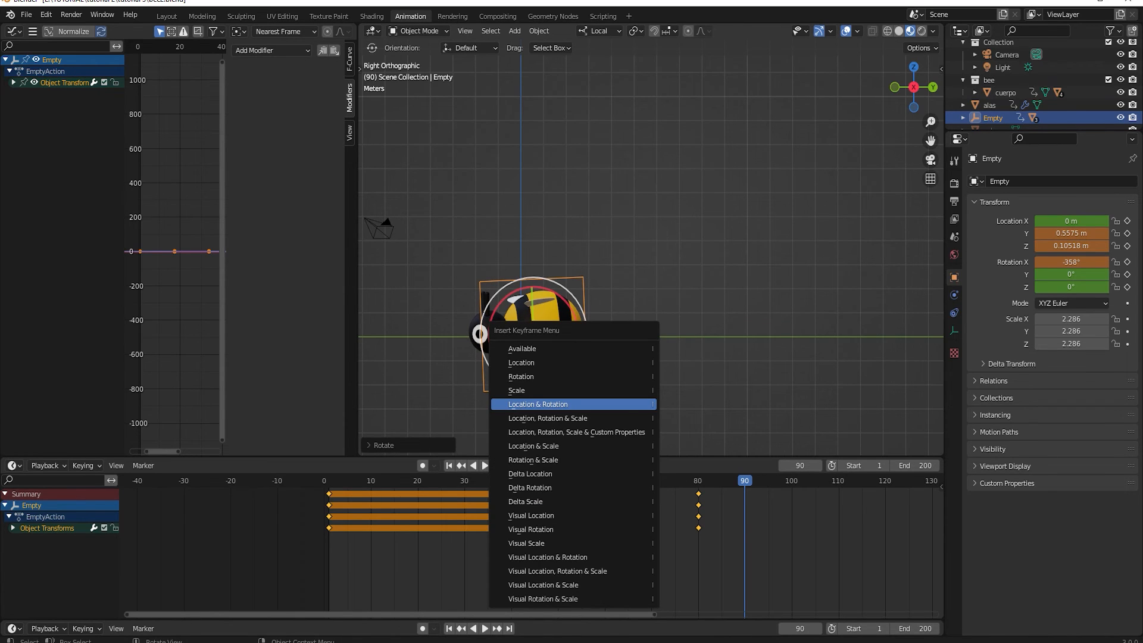
left_click(626, 404)
Play the animation from the start in a perspective view to review the bee's whole loop
mouse_move(748, 486)
left_mouse_down()
mouse_move(667, 473)
mouse_move(549, 491)
mouse_move(667, 473)
mouse_move(754, 483)
mouse_move(617, 488)
mouse_move(544, 508)
mouse_move(612, 500)
mouse_move(540, 510)
mouse_move(750, 507)
left_mouse_up()
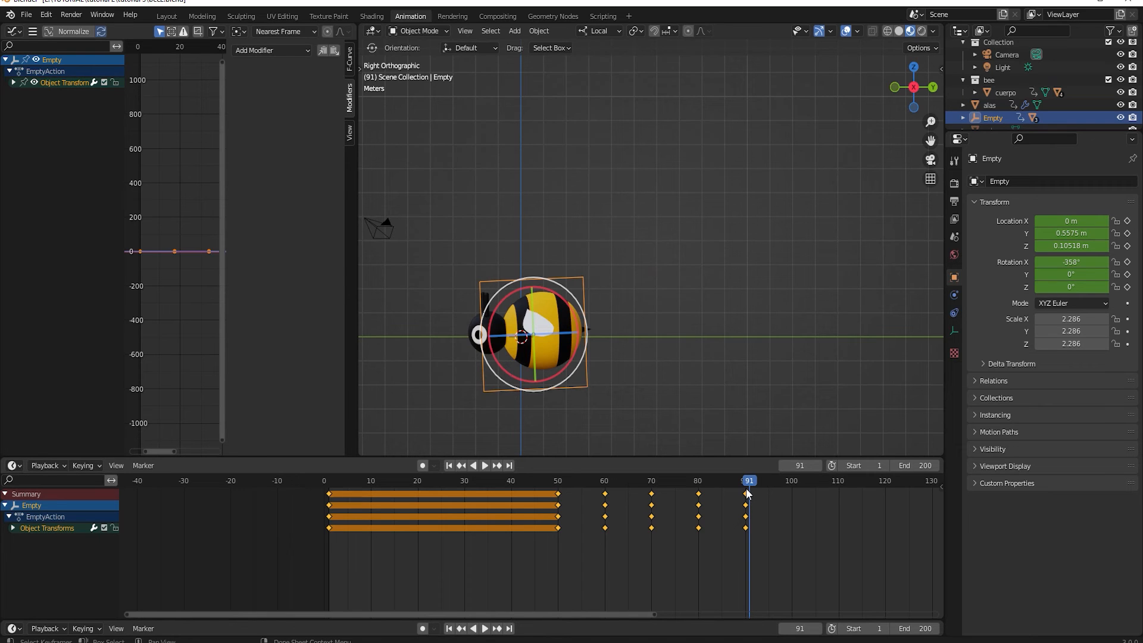
mouse_move(748, 491)
left_mouse_down()
mouse_move(798, 484)
mouse_move(546, 493)
mouse_move(759, 496)
left_mouse_up()
middle_click_drag(626, 347, 742, 335)
scroll(734, 335, "down", 2)
left_click_drag(391, 483, 326, 494)
key("space")
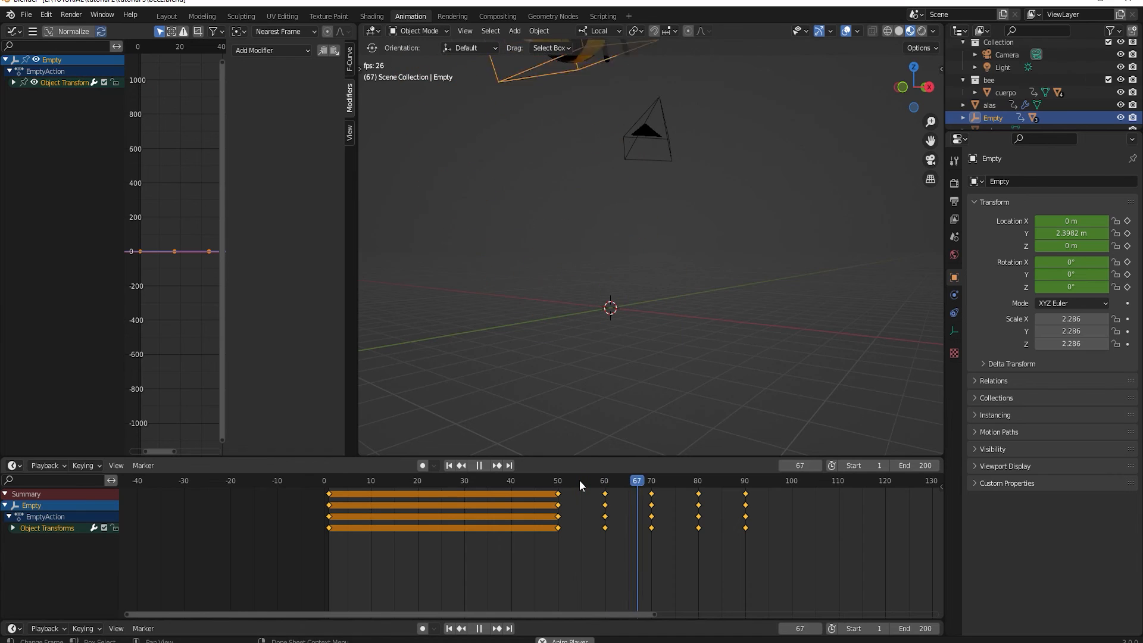
key("space")
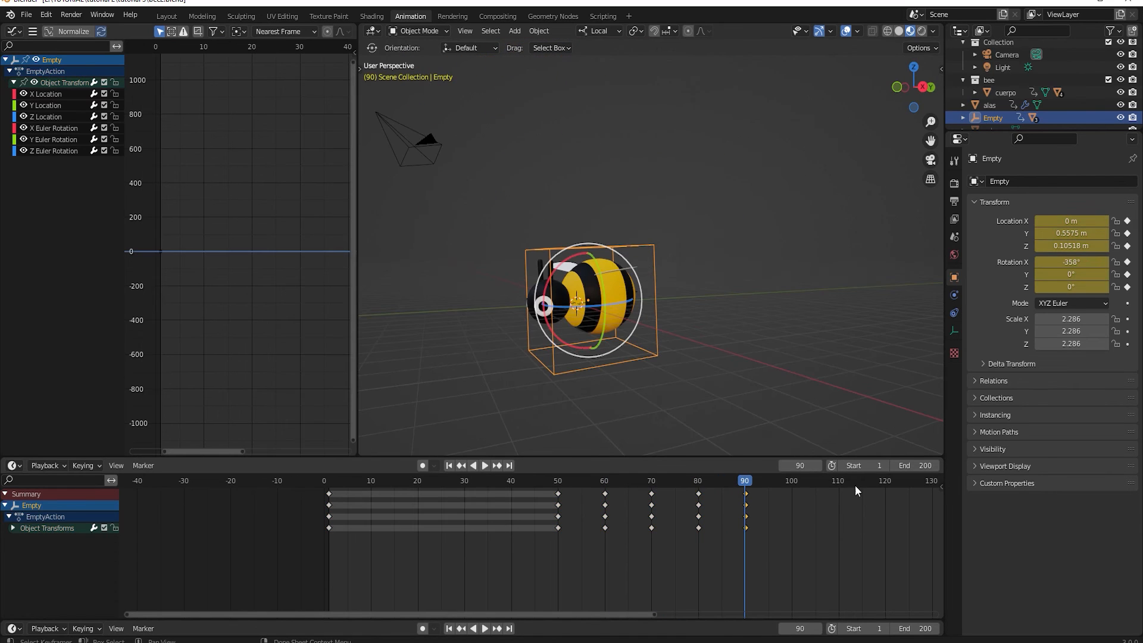
In the right orthographic view, copy the Empty's Y location value at frame 50
key("KP_3")
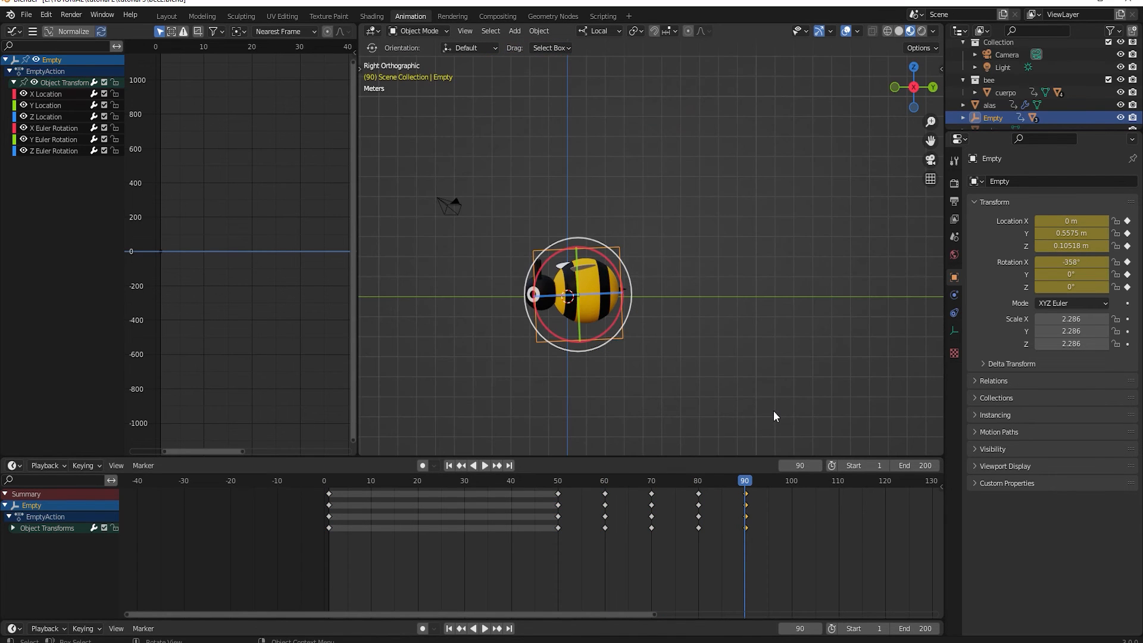
left_click_drag(738, 487, 560, 498)
key("bracketleft")
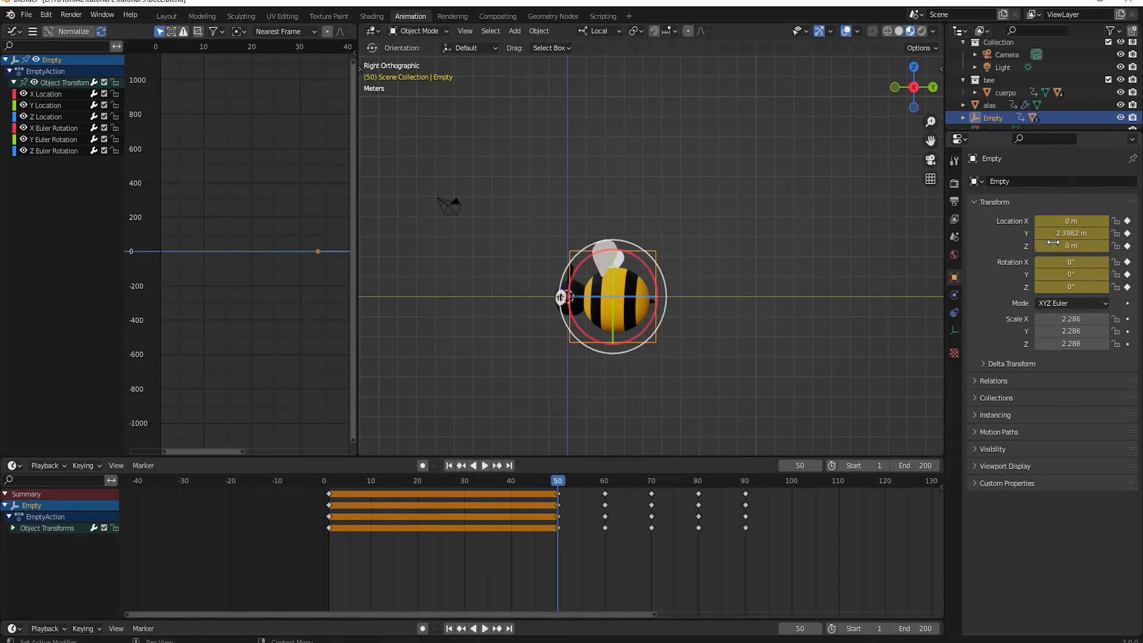
left_click(1072, 233)
key("ctrl+c")
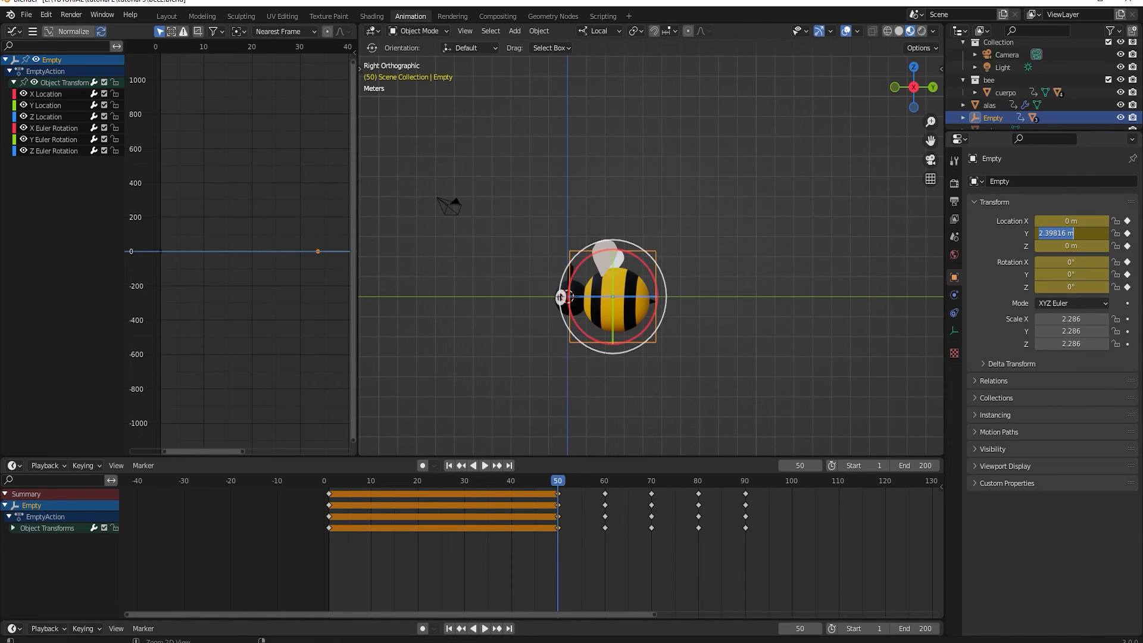
key("Return")
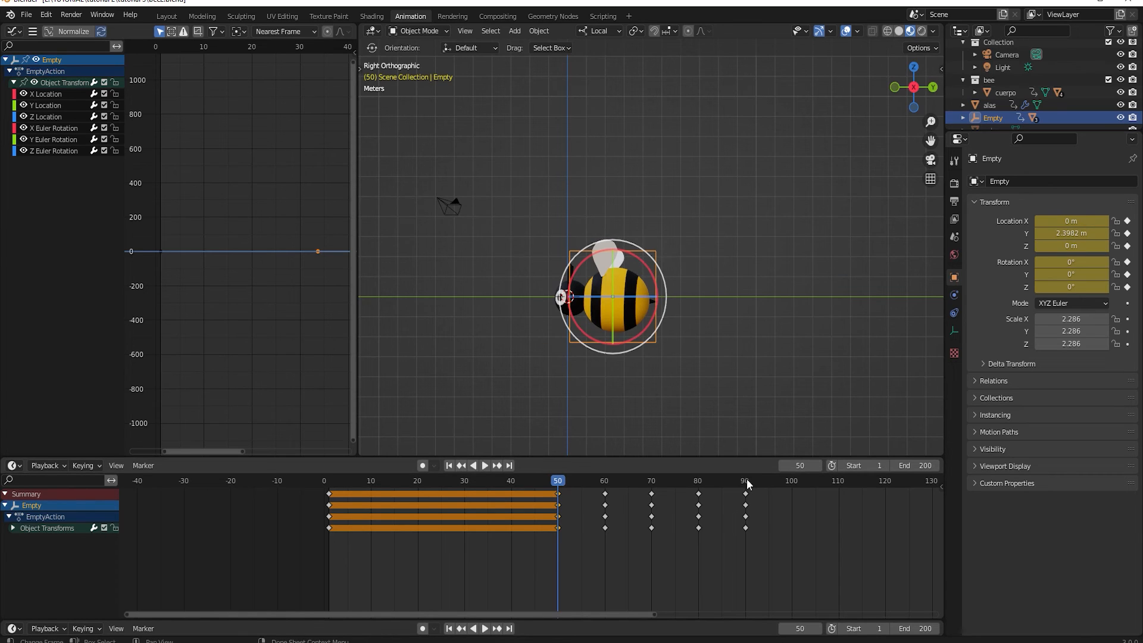
At frame 90, paste 2.39816 m as the Empty's Y location and keyframe its location and rotation again
left_click(748, 479)
key("space")
key("Escape")
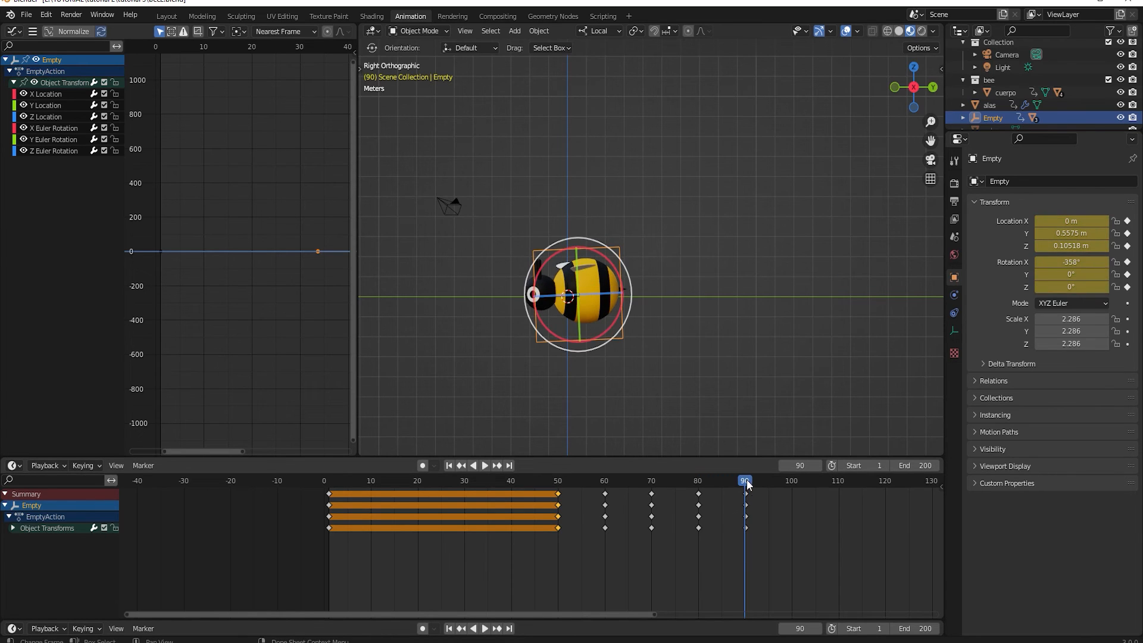
double_click(1071, 233)
key("ctrl+v")
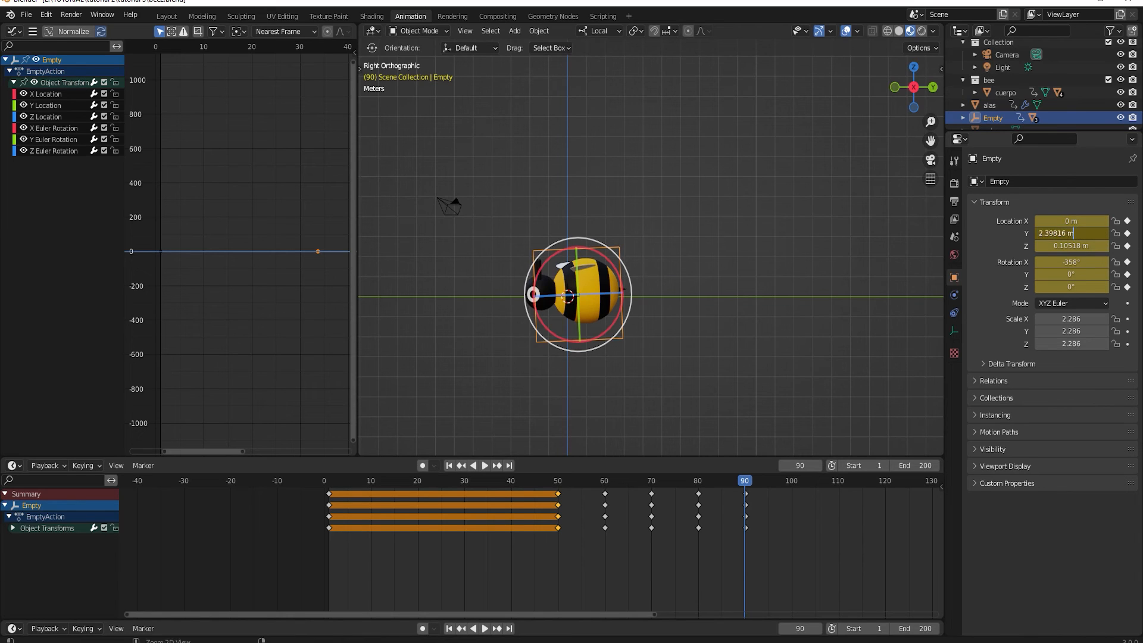
key("Return")
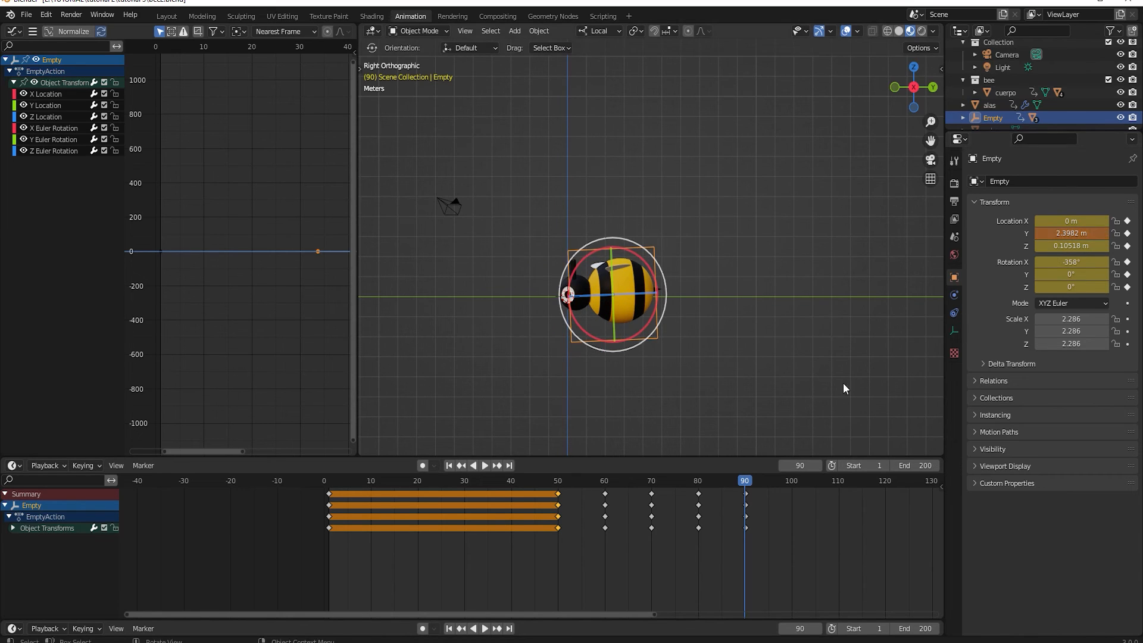
key("i")
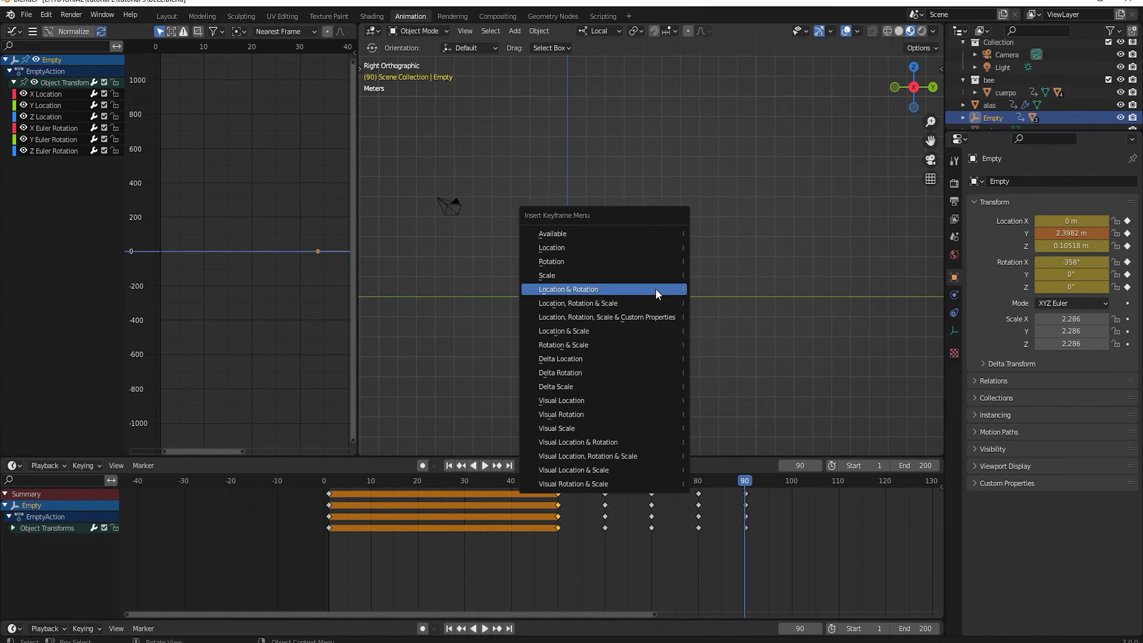
left_click(655, 289)
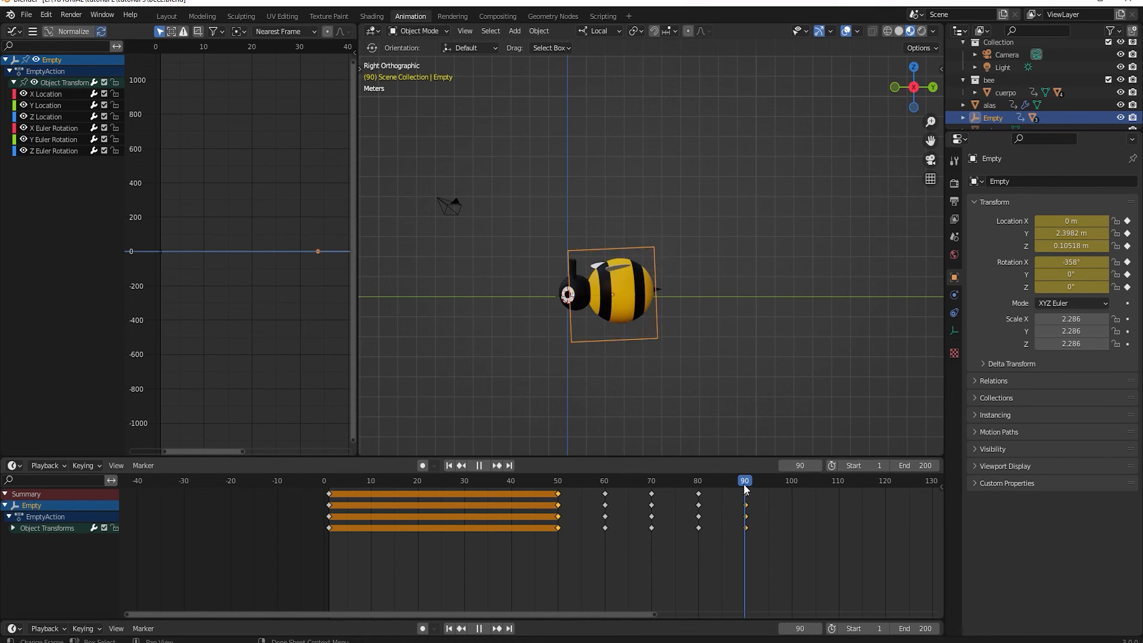
Play back the loop from before frame 50 to check how the bee lands at its end
left_click_drag(744, 484, 518, 511)
key("space")
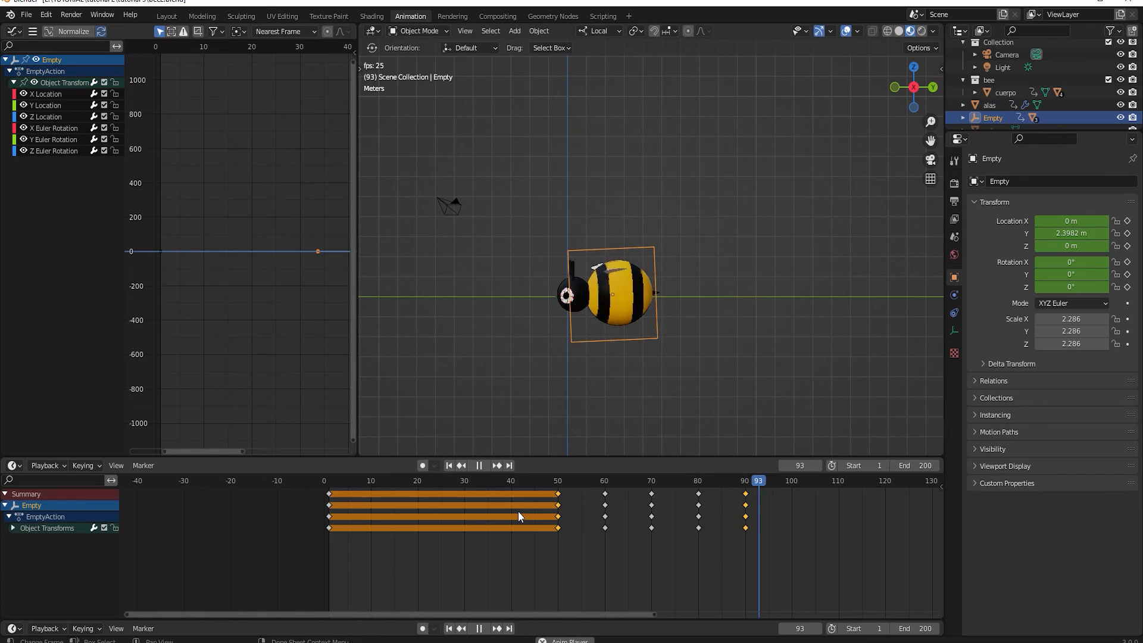
key("space")
Insert an in-between location and rotation keyframe for the Empty at frame 85
scroll(750, 536, "up", 2)
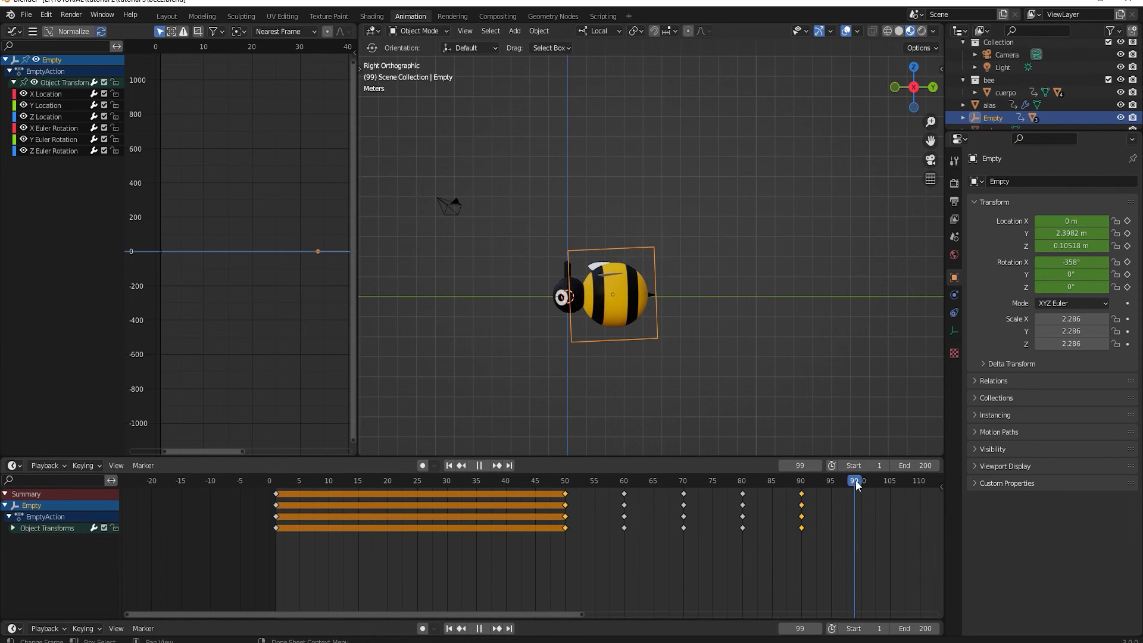
left_click_drag(855, 480, 805, 483)
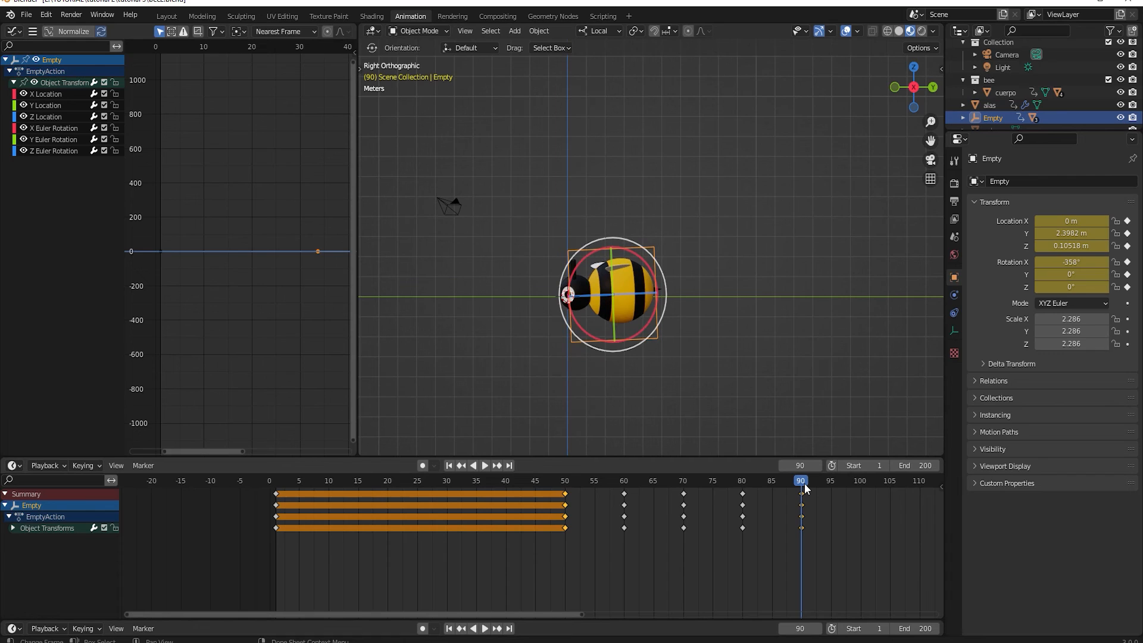
left_click(803, 537)
left_click_drag(802, 483, 774, 488)
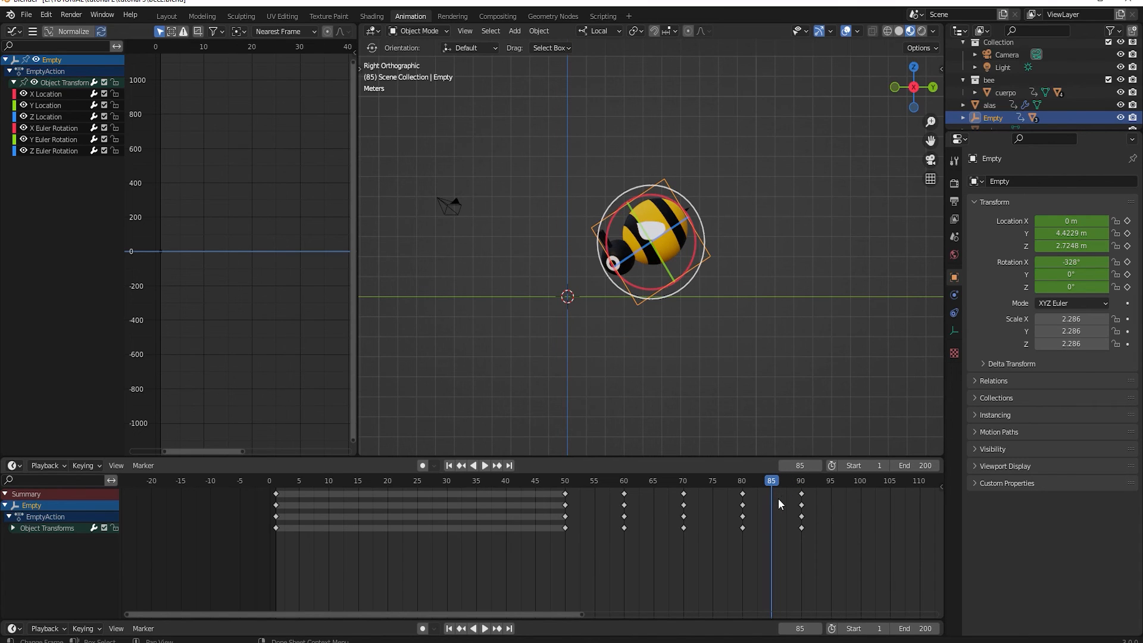
key("i")
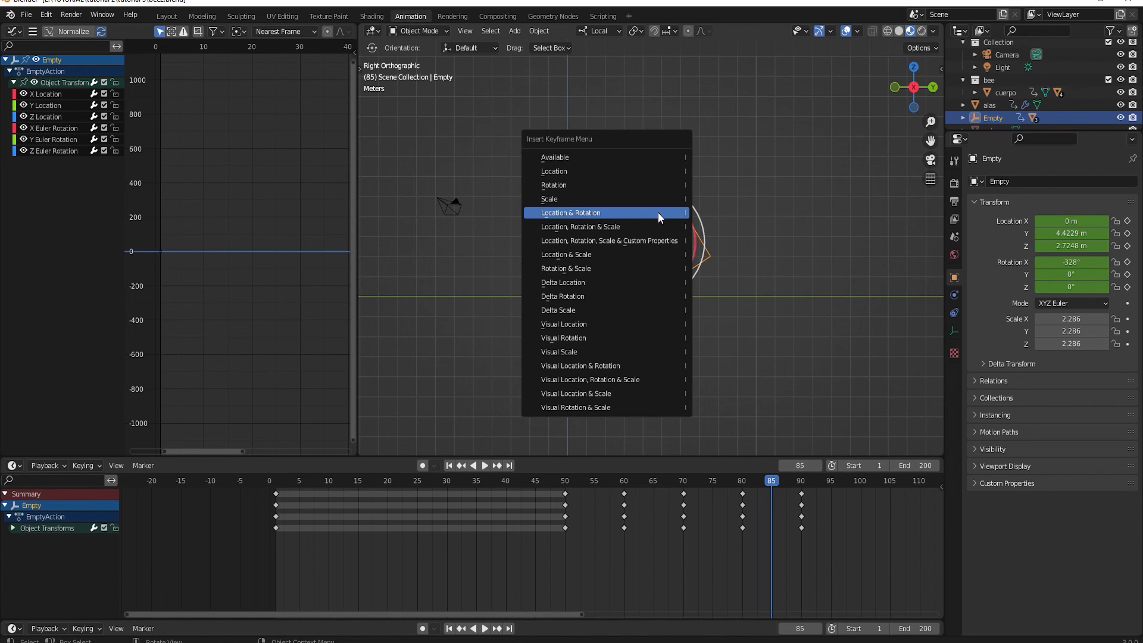
left_click(658, 212)
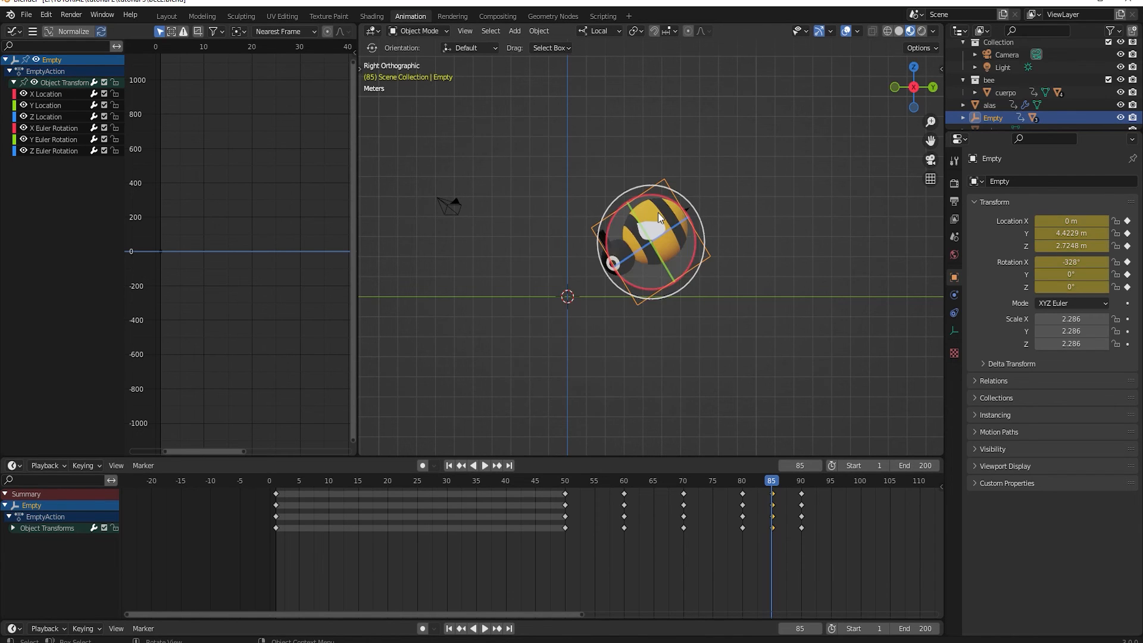
Slow the loop's ending by shifting the Empty's frame 90 keyframe to 95 and its frame 85 keyframe to 90
left_click(803, 528)
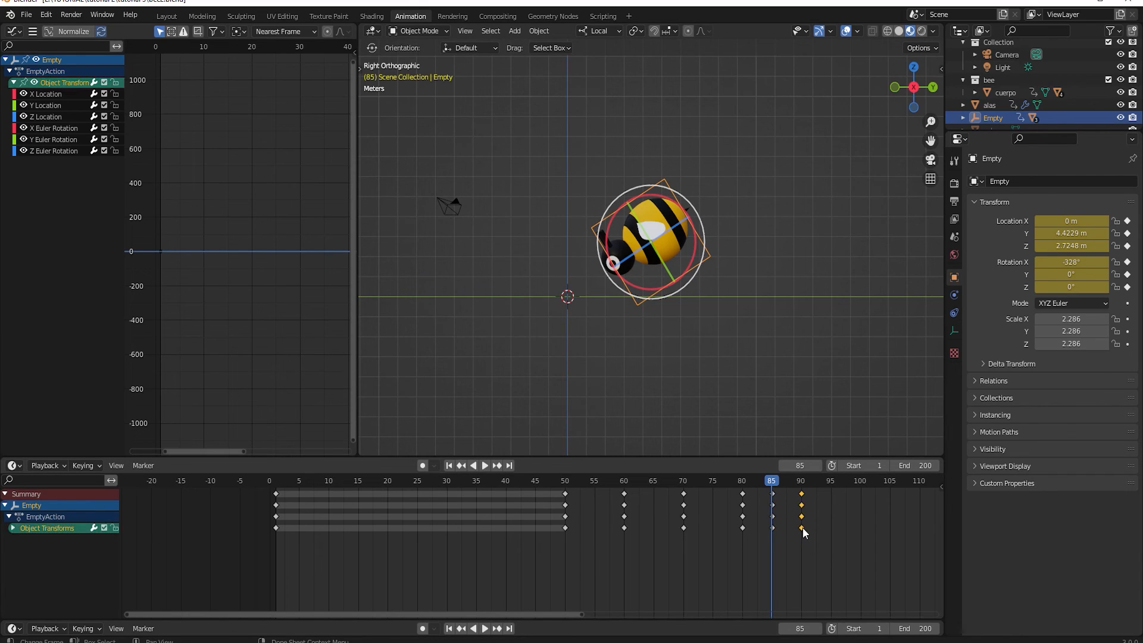
key("g")
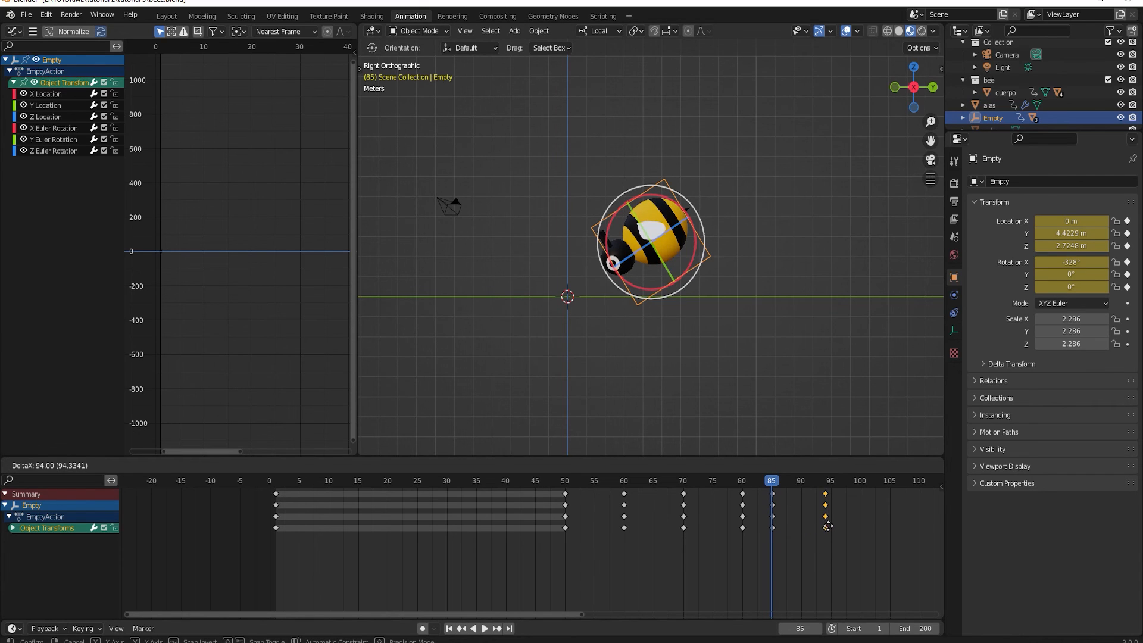
left_click(832, 527)
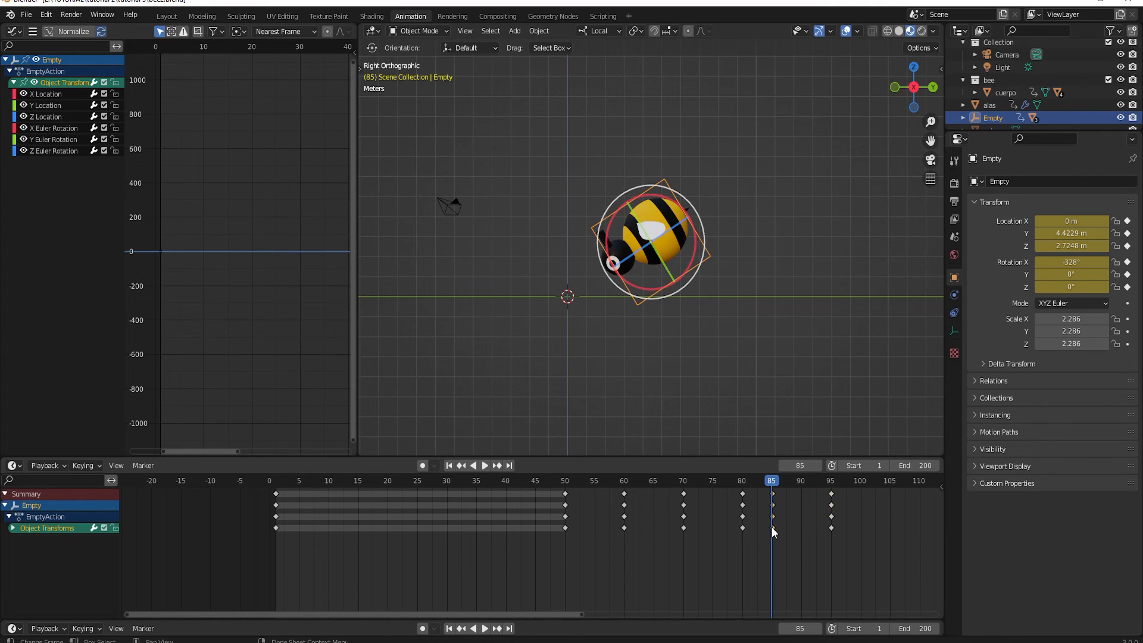
key("g")
left_click(803, 527)
Examine the bee's pose at frame 95, with the loop's last keyframes brought closer in the timeline
key("space")
left_click_drag(769, 479, 832, 502)
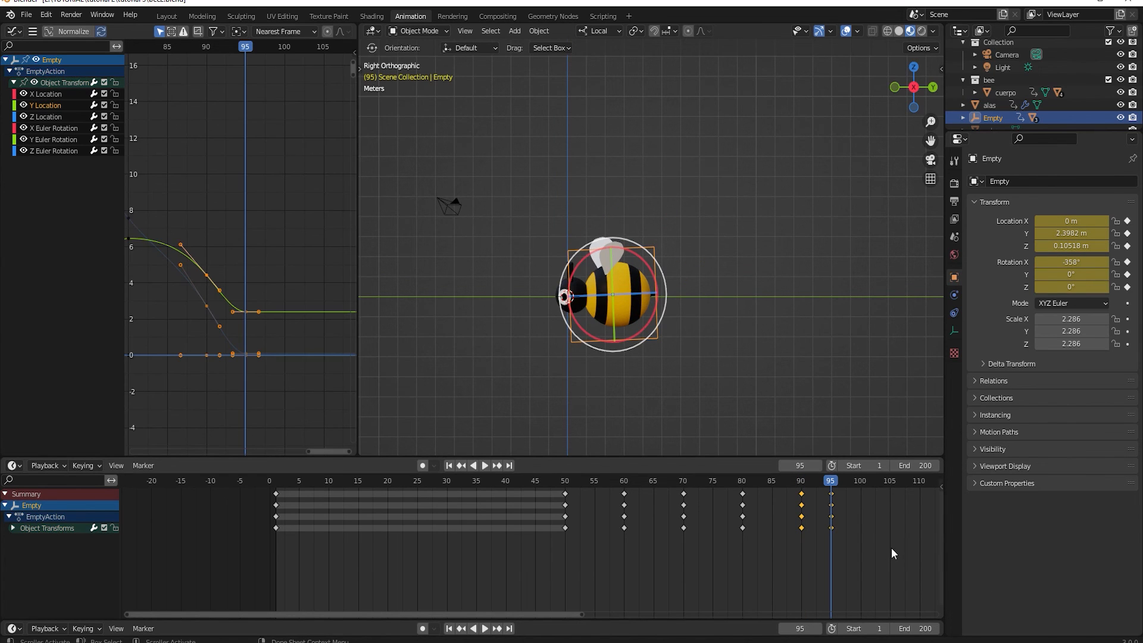
scroll(891, 547, "up", 3)
middle_click_drag(891, 553, 676, 562)
mouse_move(690, 476)
left_mouse_down()
mouse_move(652, 488)
mouse_move(692, 487)
left_mouse_up()
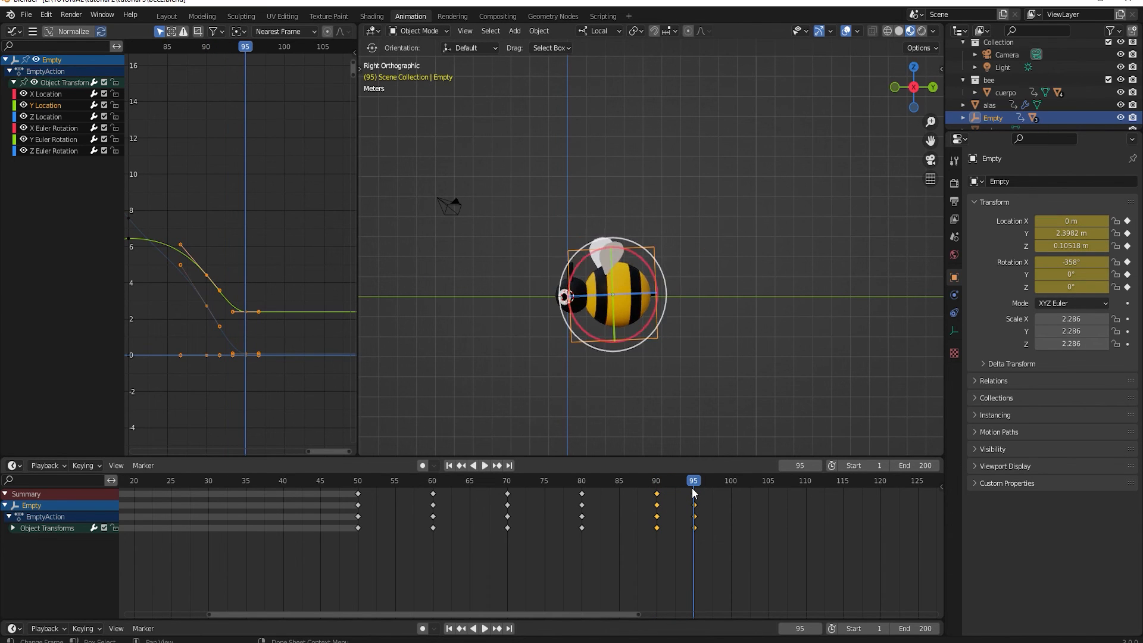
At frame 96, lower the Empty to Z about -1 m, rotate it to X -362°, and insert a Location & Rotation keyframe
key("Right")
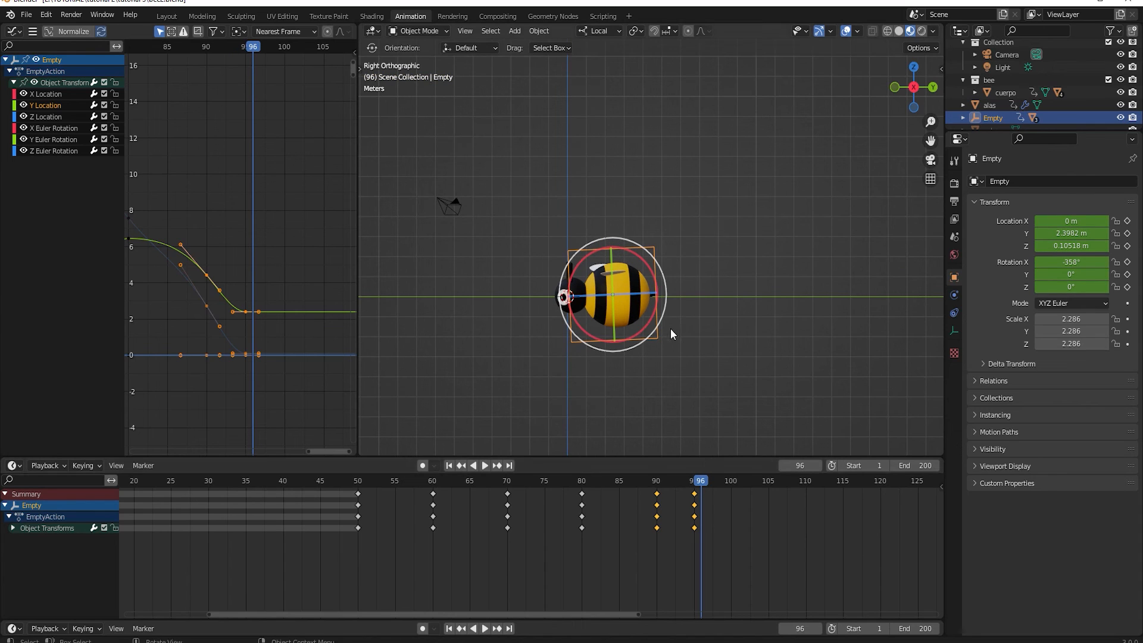
key("g")
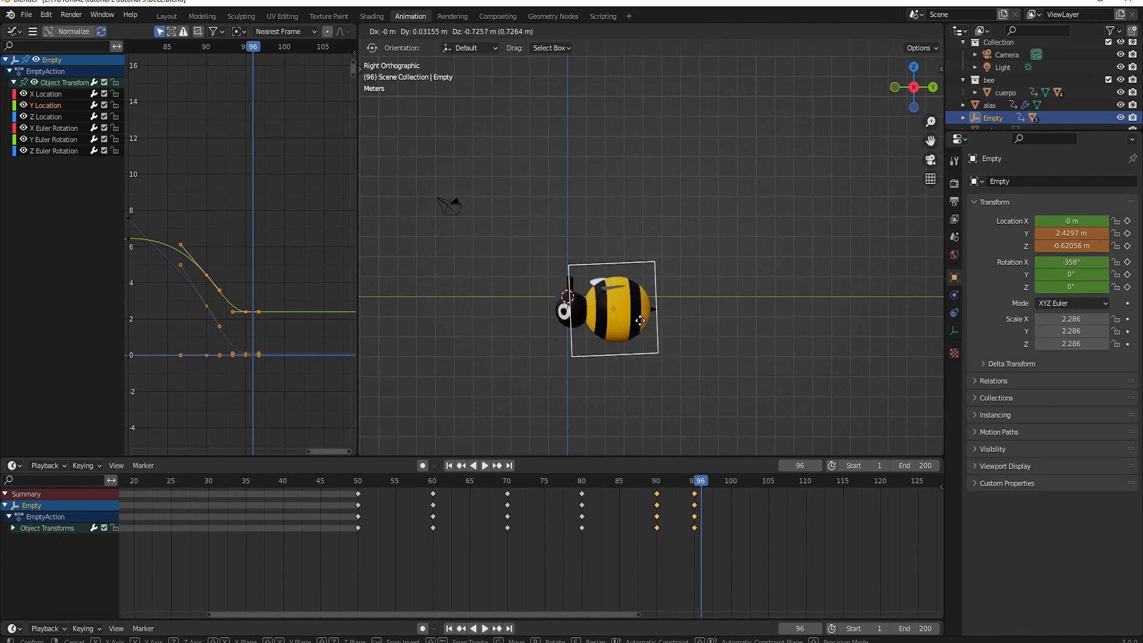
left_click(641, 327)
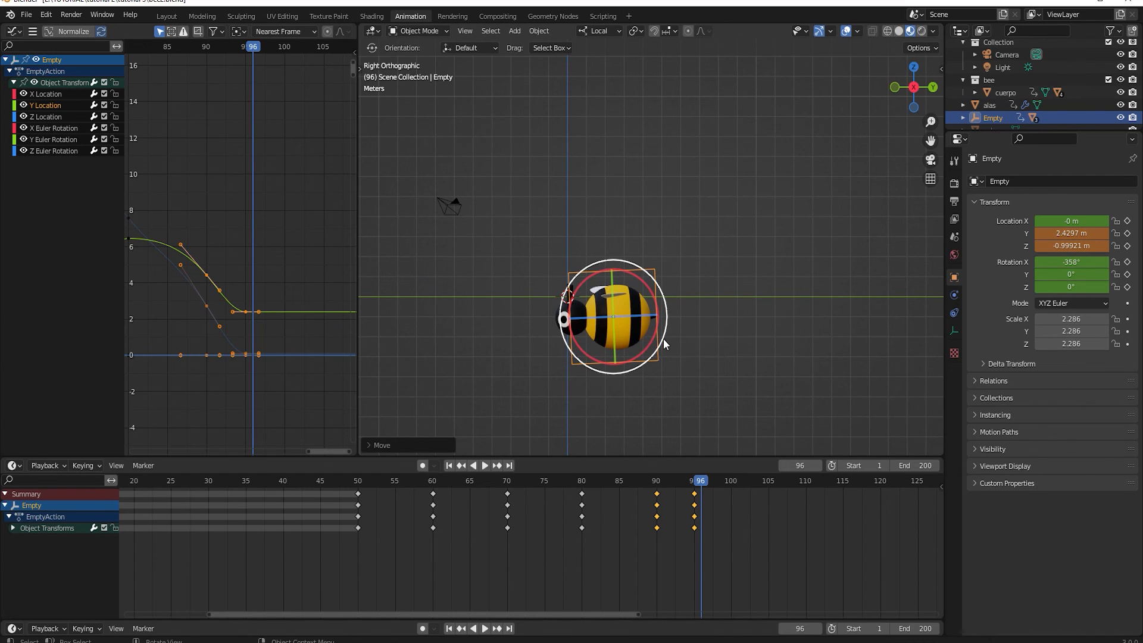
left_click_drag(663, 343, 656, 347)
key("i")
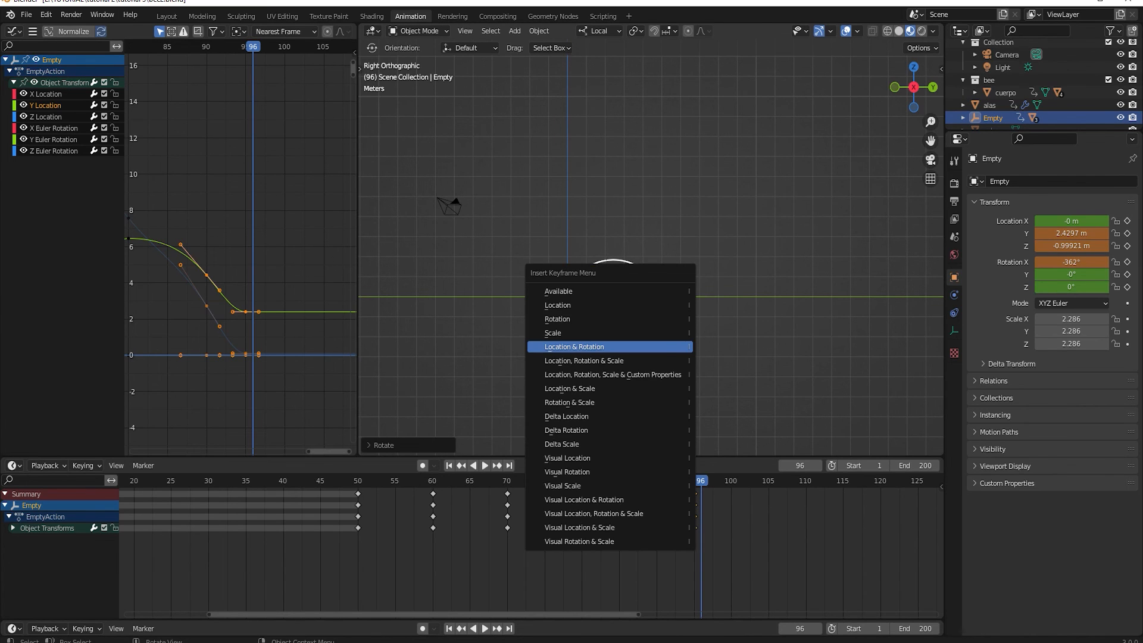
left_click(662, 345)
At frame 98, raise the Empty to Z about -0.18 m, tilt it to X -351°, and insert a Location & Rotation keyframe
mouse_move(702, 483)
left_mouse_down()
mouse_move(652, 491)
mouse_move(701, 493)
left_mouse_up()
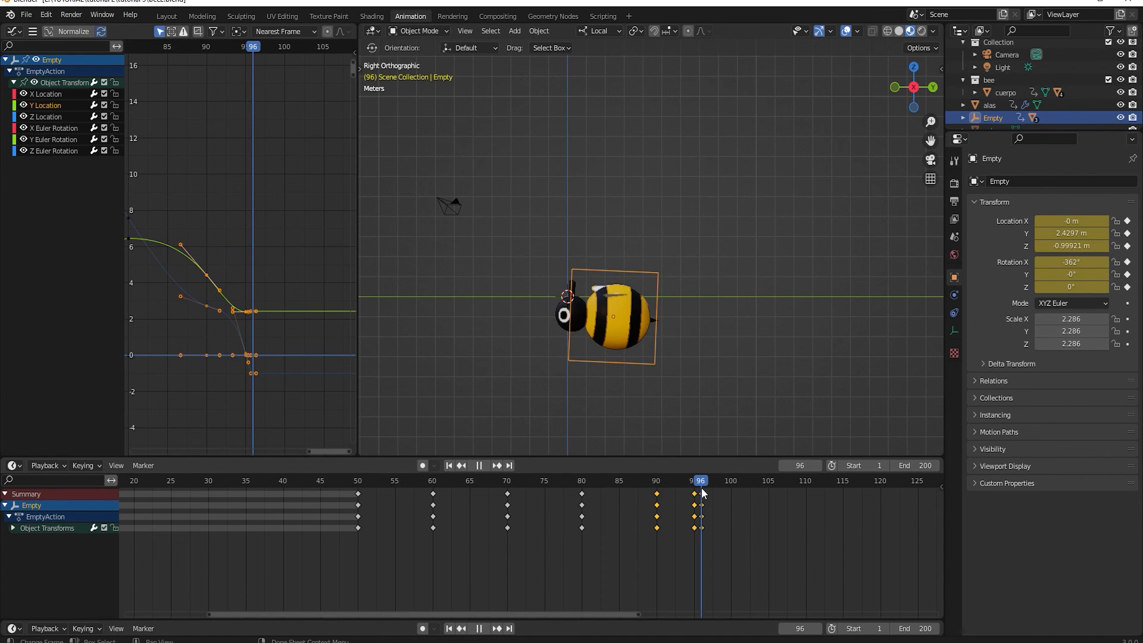
left_click_drag(703, 486, 703, 485)
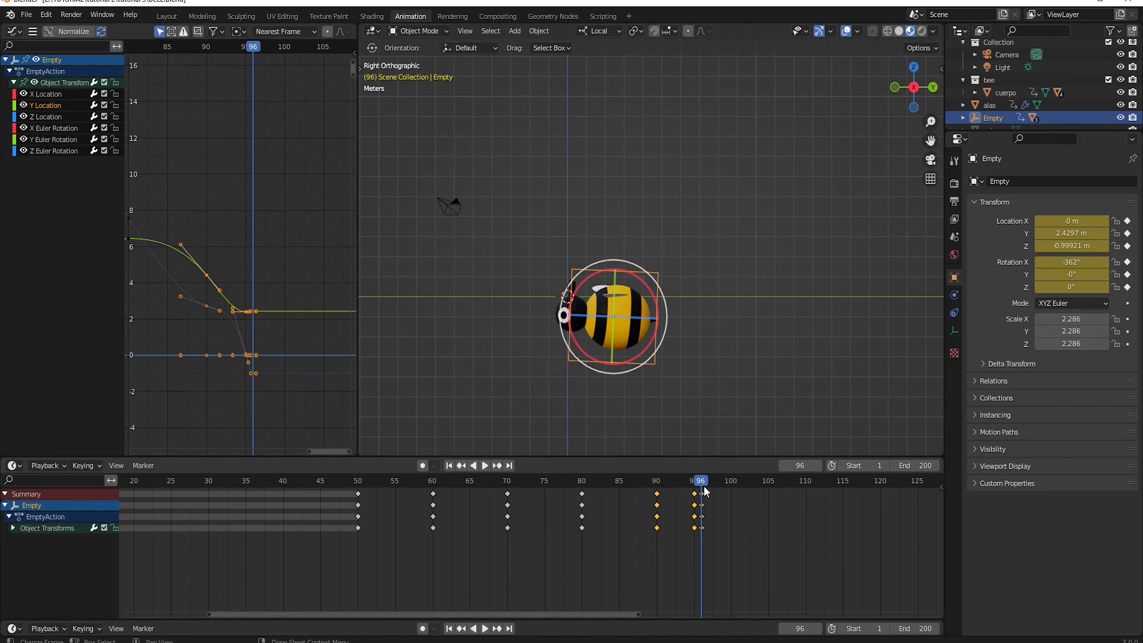
key("Right")
key("Right")
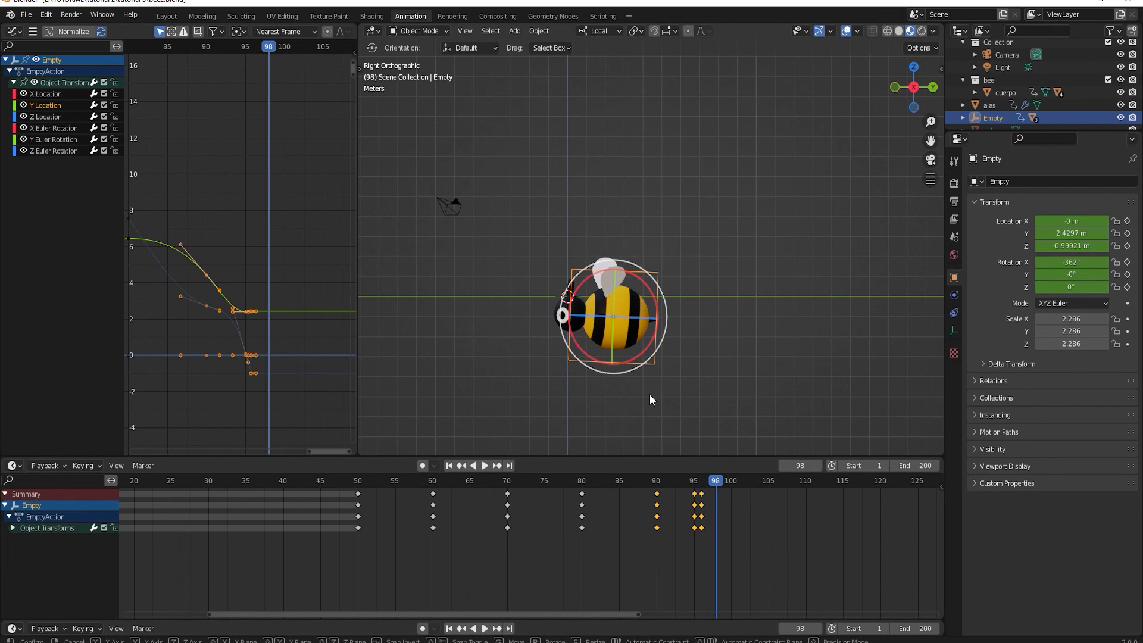
key("g")
left_click(650, 378)
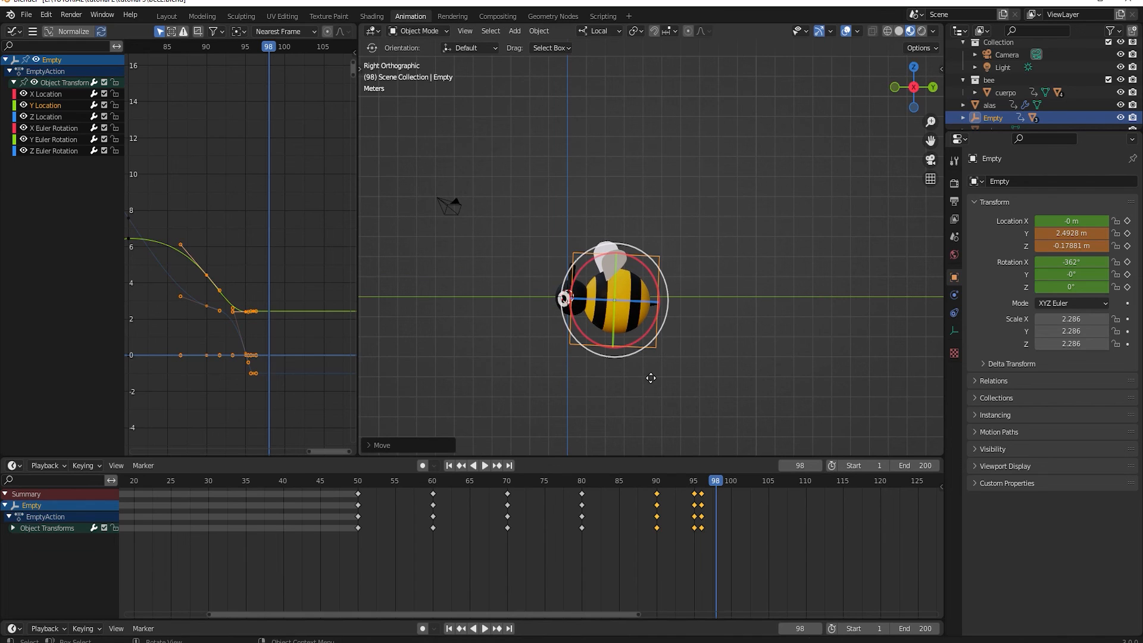
left_click_drag(662, 272, 635, 261)
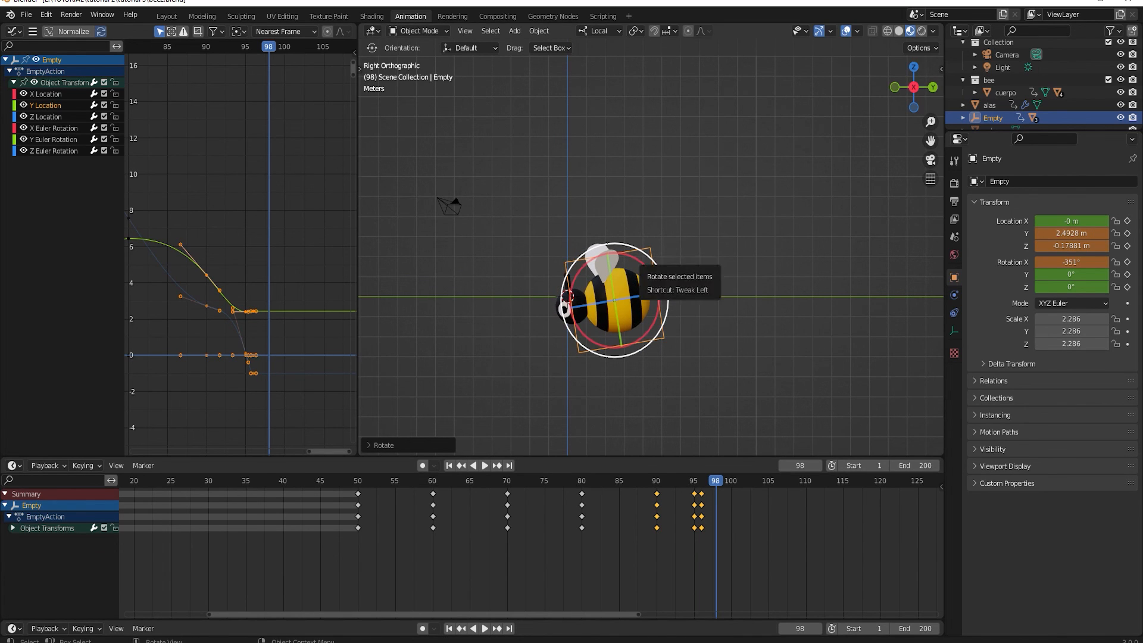
key("i")
left_click(657, 262)
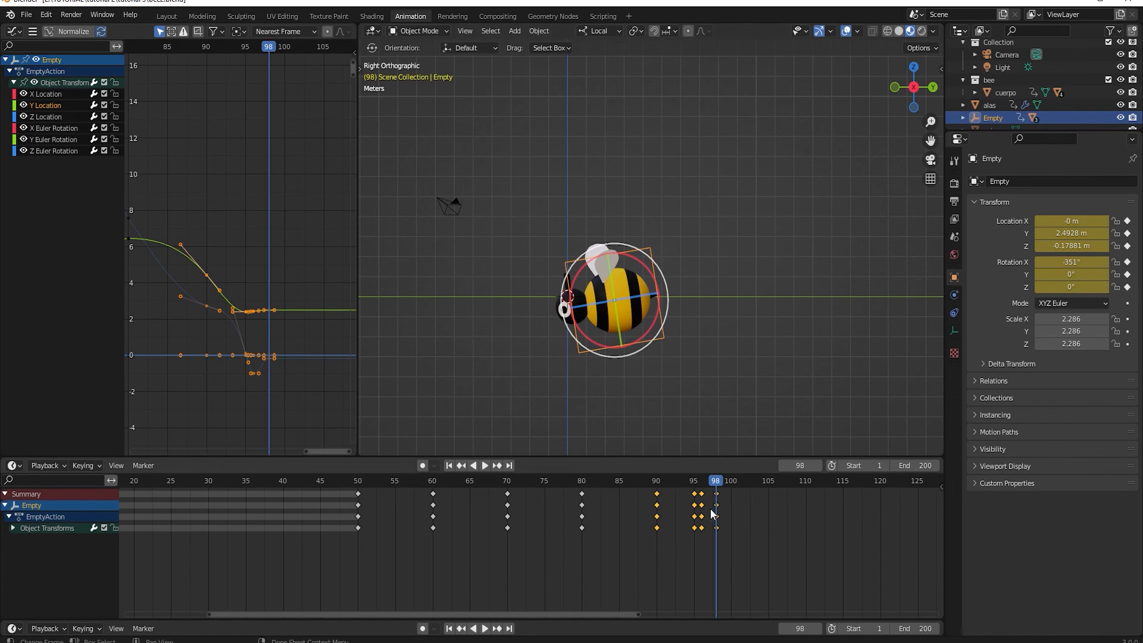
Space out the landing bounce by shifting the Empty's frame 96 keyframe to 97 and its frame 98 keyframe to 99
left_click(706, 530)
scroll(704, 526, "up", 3)
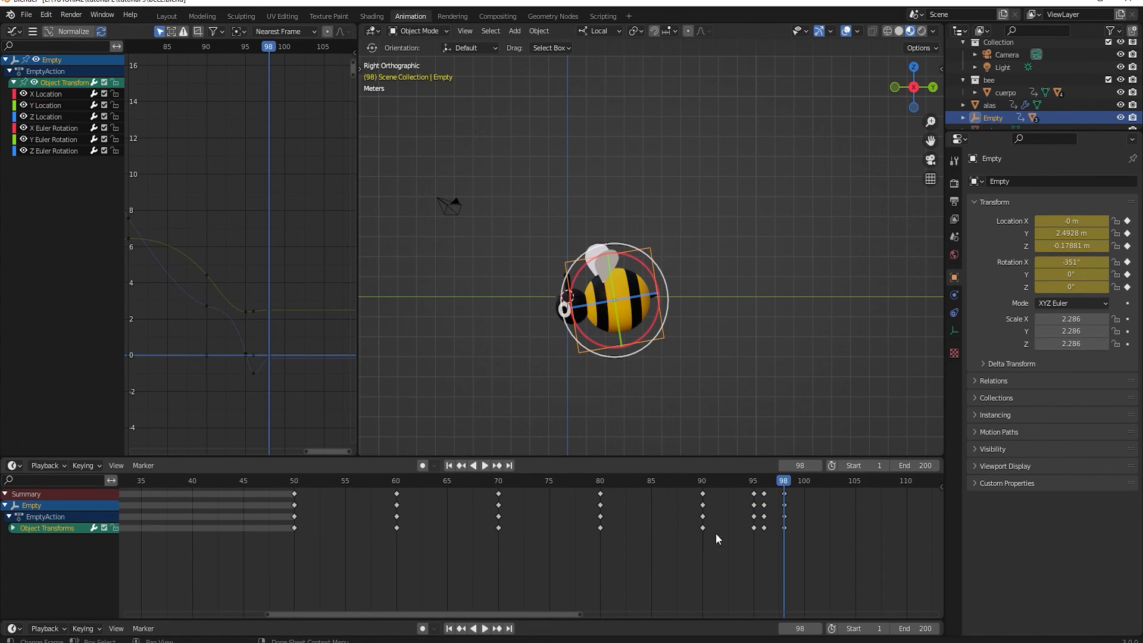
left_click(783, 527)
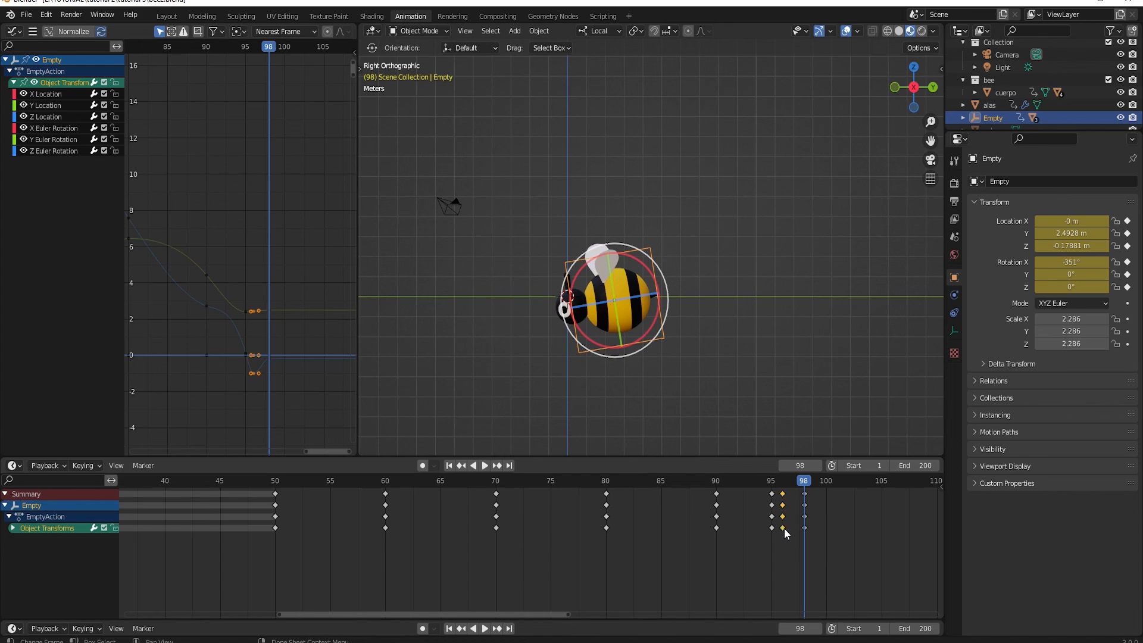
key("g")
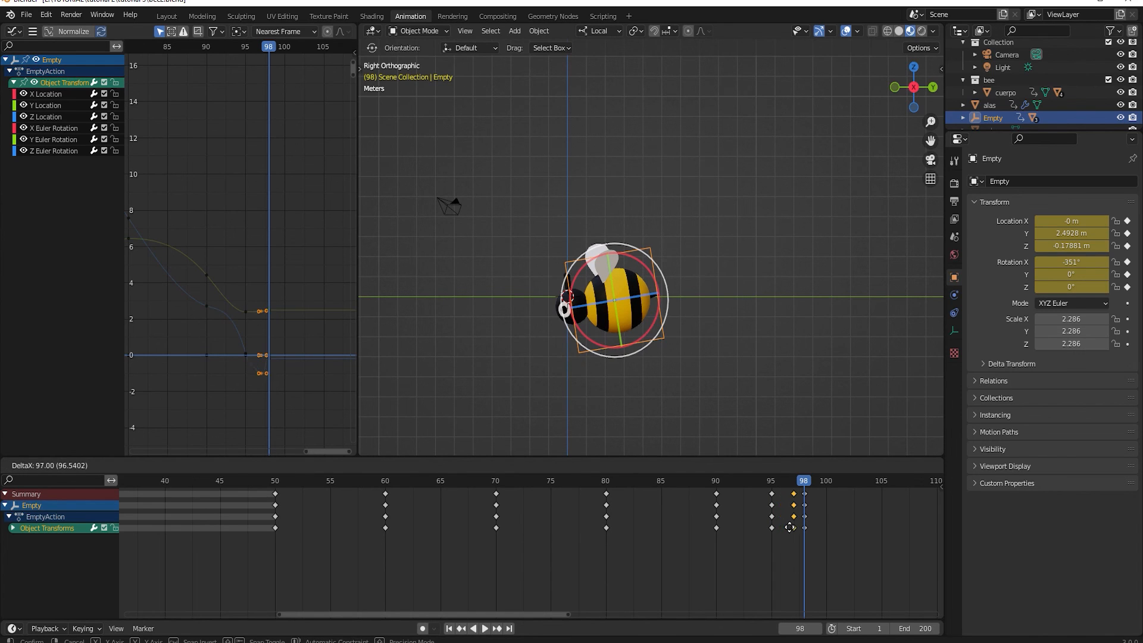
left_click(789, 527)
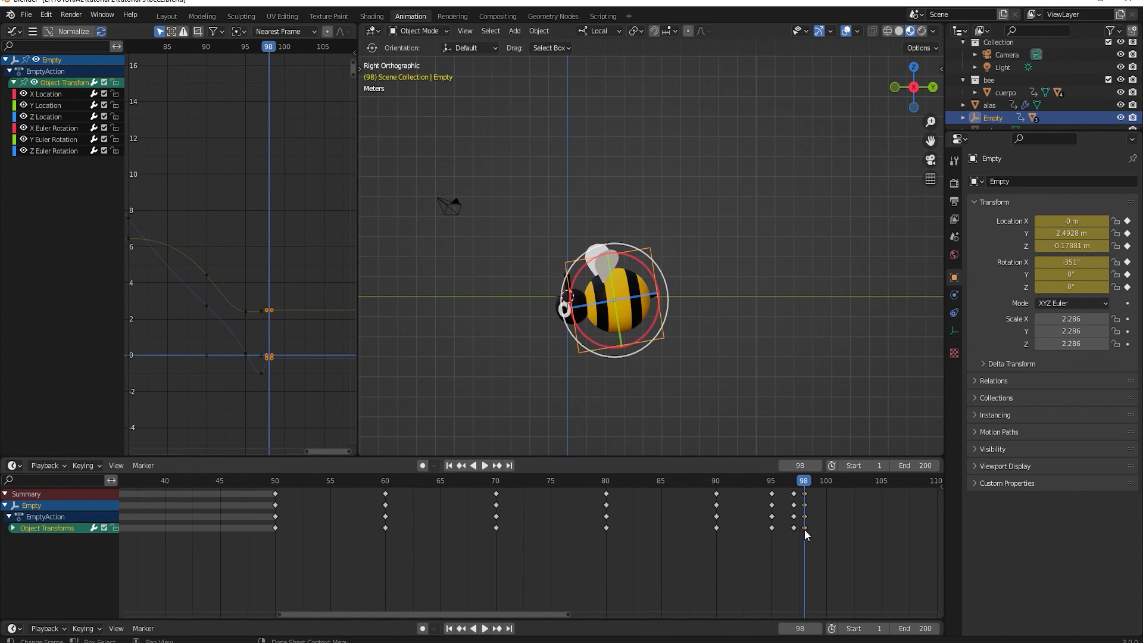
key("g")
left_click(811, 522)
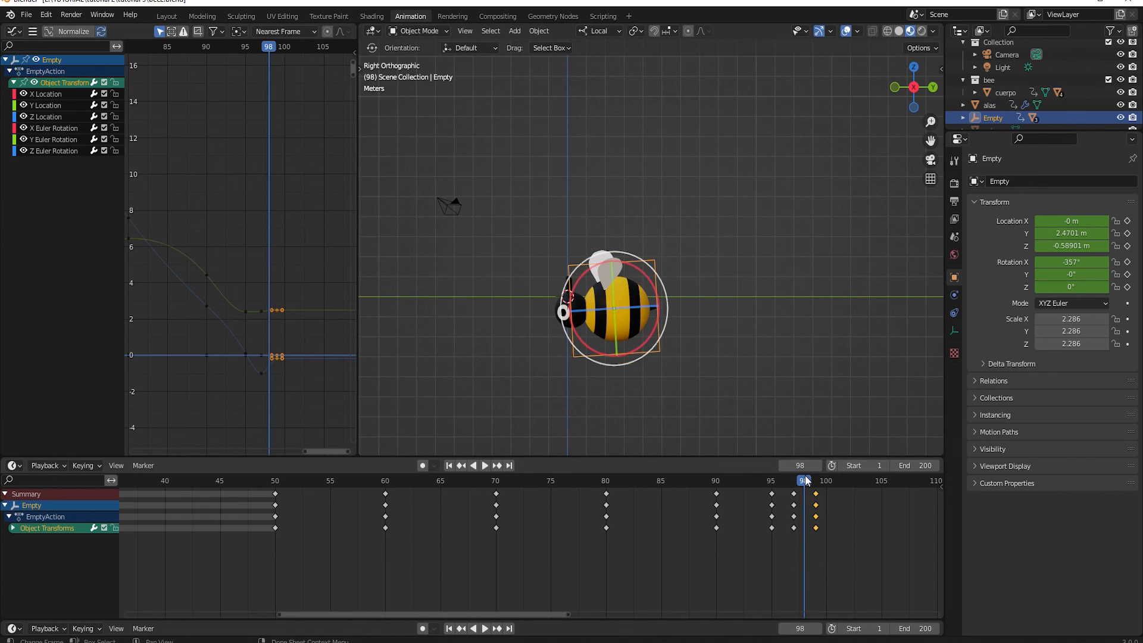
Duplicate the Empty's frame 95 keyframe to frame 101 so the bounce ends in the level landing pose
key("space")
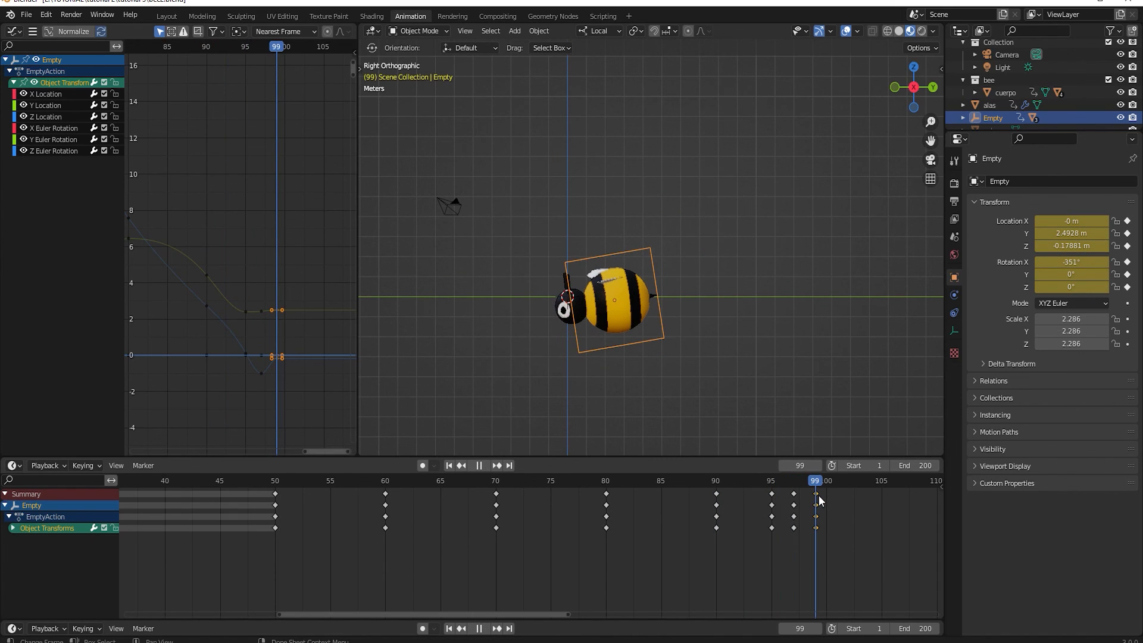
left_click(827, 481)
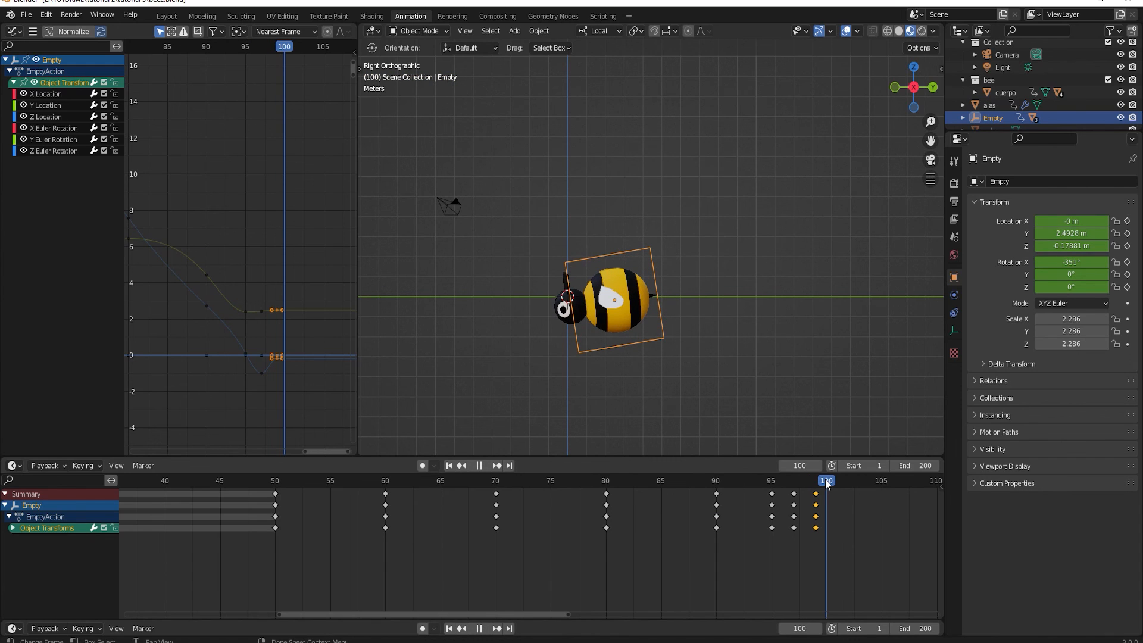
key("space")
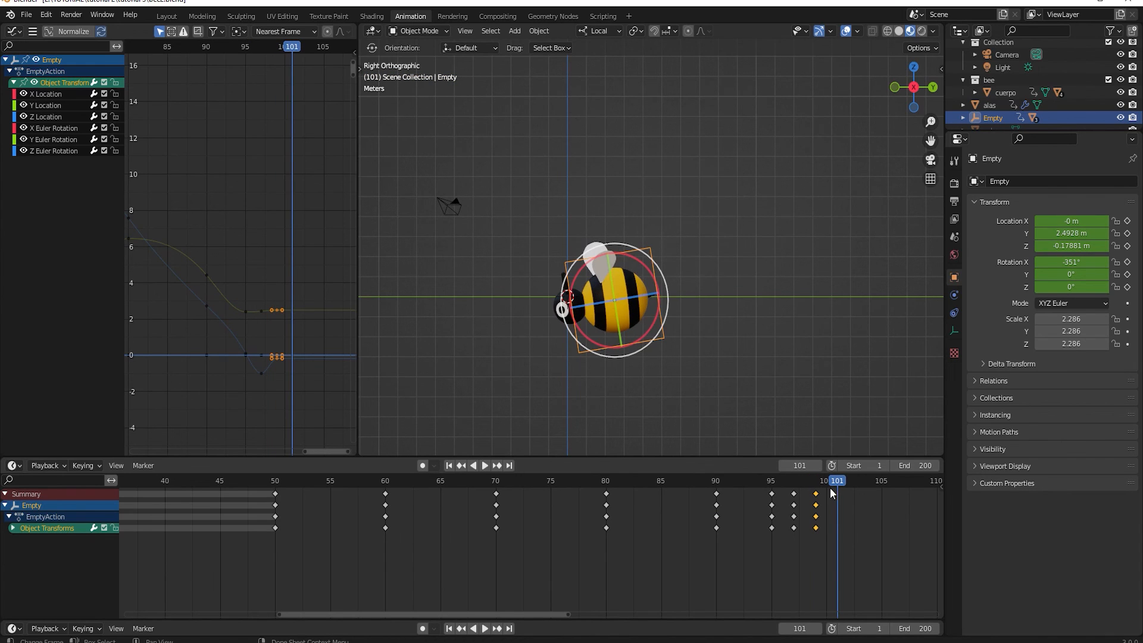
left_click(773, 530)
key("i")
Play the animation from before frame 50 in perspective to check the landing bounce
left_click_drag(838, 483, 779, 506)
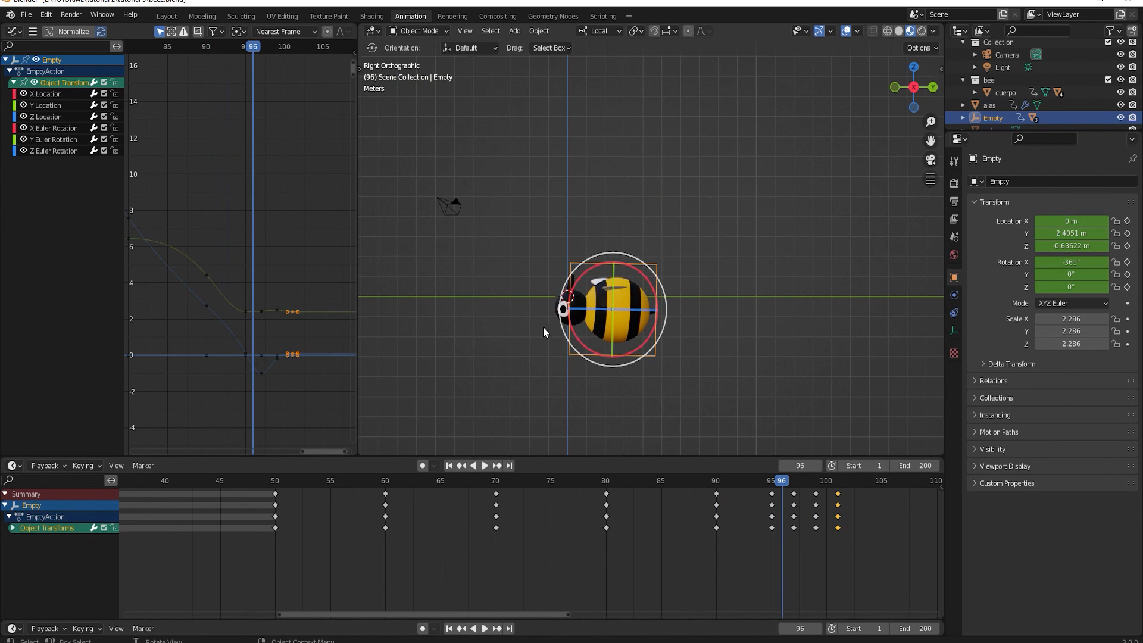
middle_click_drag(543, 326, 631, 344)
left_click_drag(785, 484, 235, 494)
key("space")
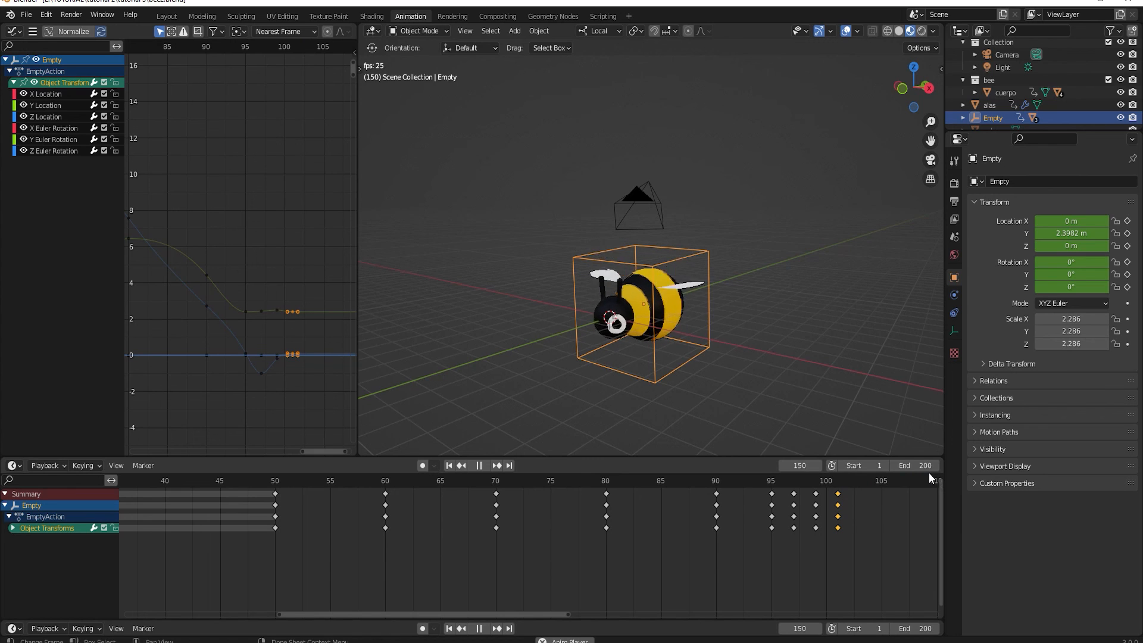
scroll(729, 361, "down", 2)
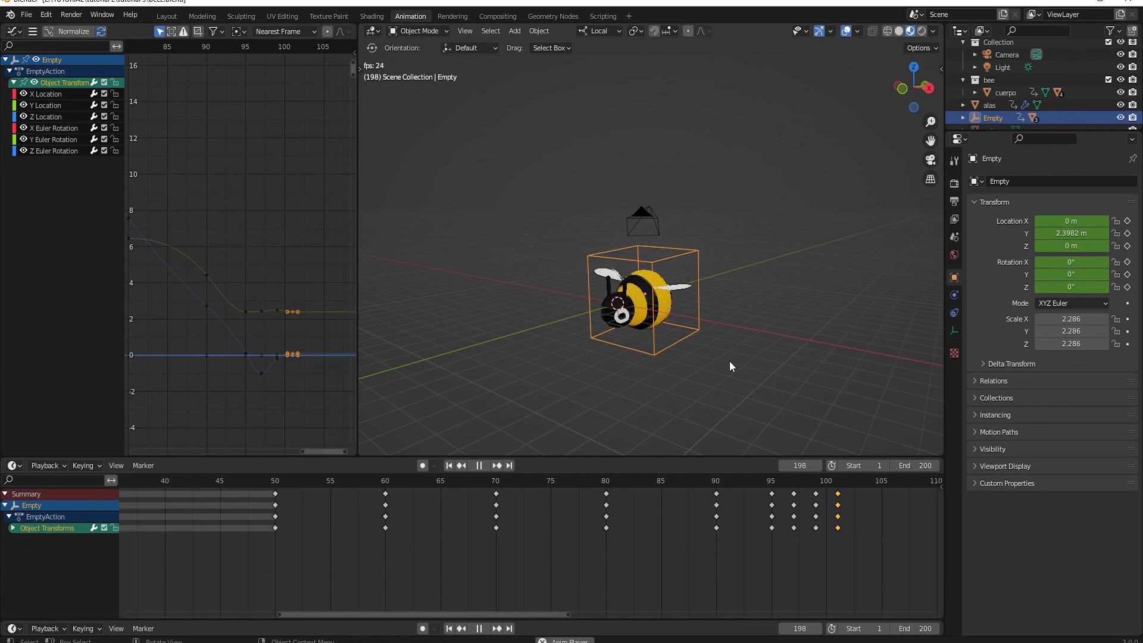
scroll(666, 388, "up", 2)
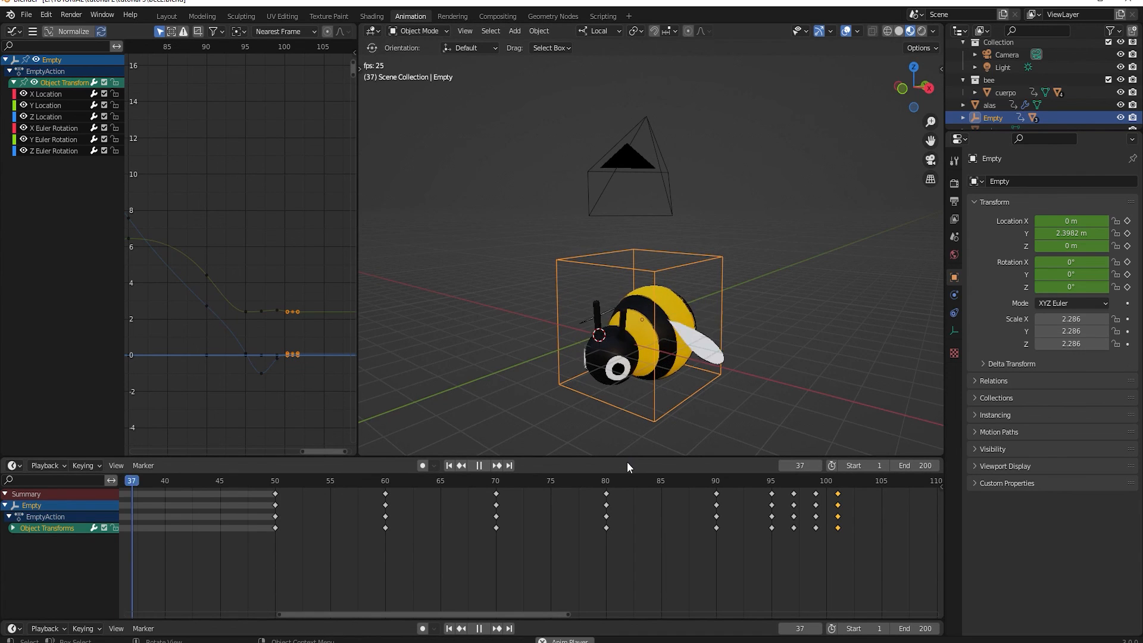
key("space")
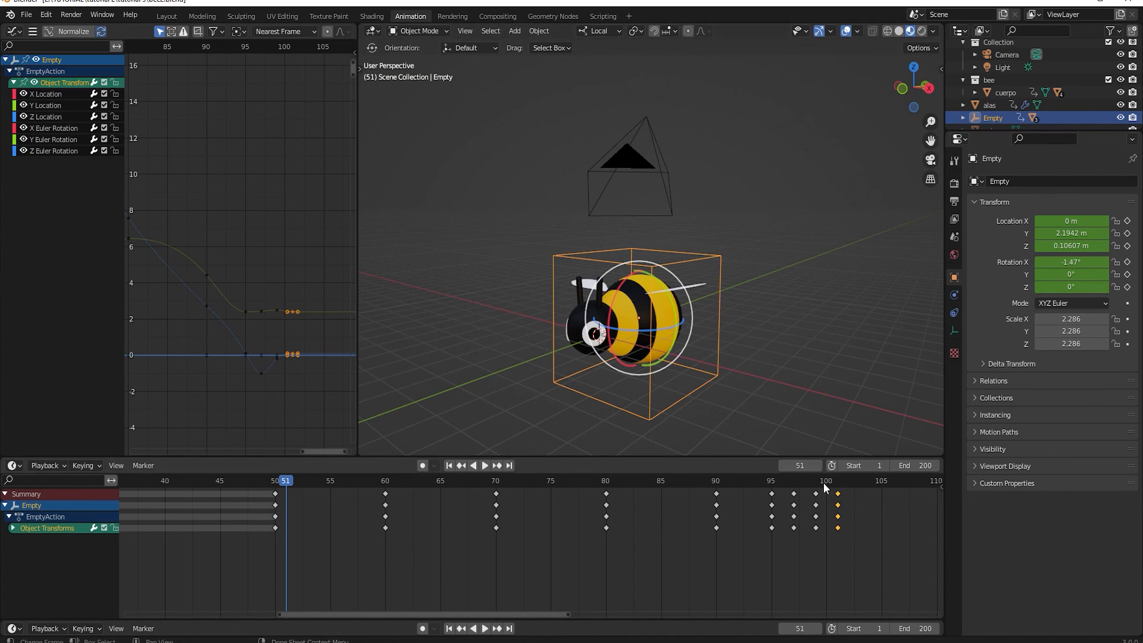
At frame 97 in the right side view, lower the Empty to Z about -2.21 m and replace its Location & Rotation keyframe
key("KP_3")
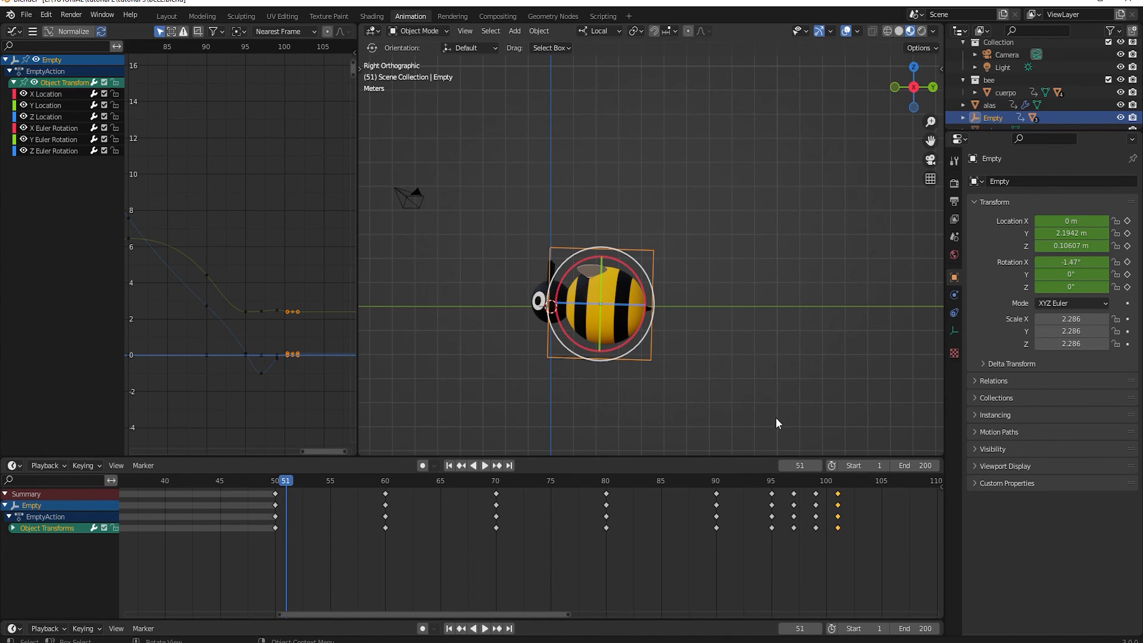
left_click(772, 481)
mouse_move(774, 483)
left_mouse_down()
mouse_move(722, 485)
mouse_move(793, 487)
left_mouse_up()
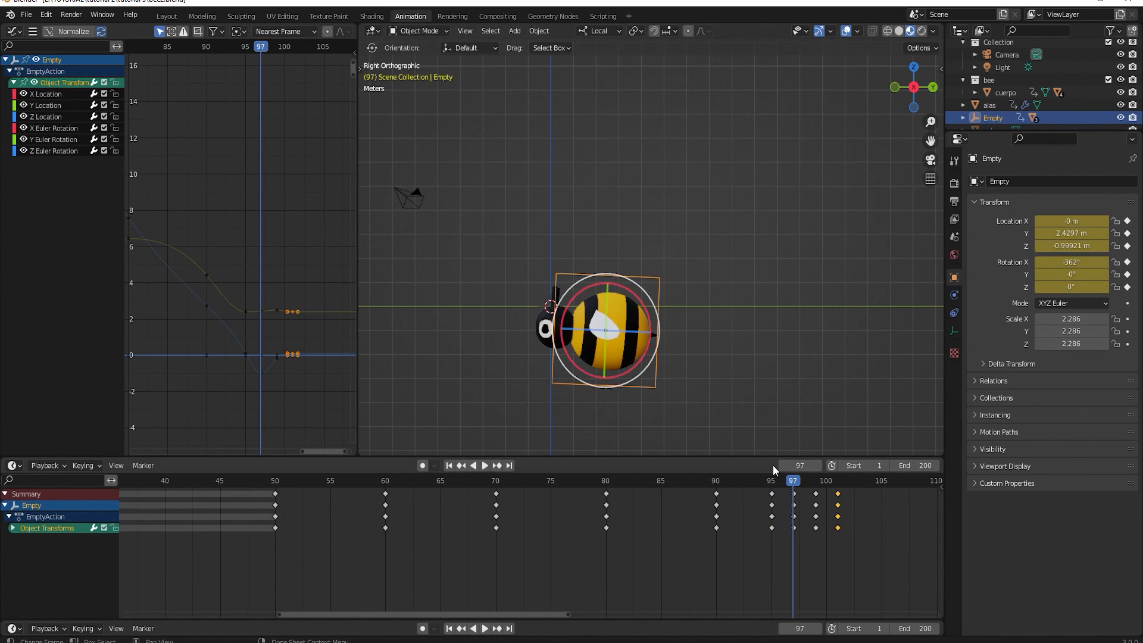
key("g")
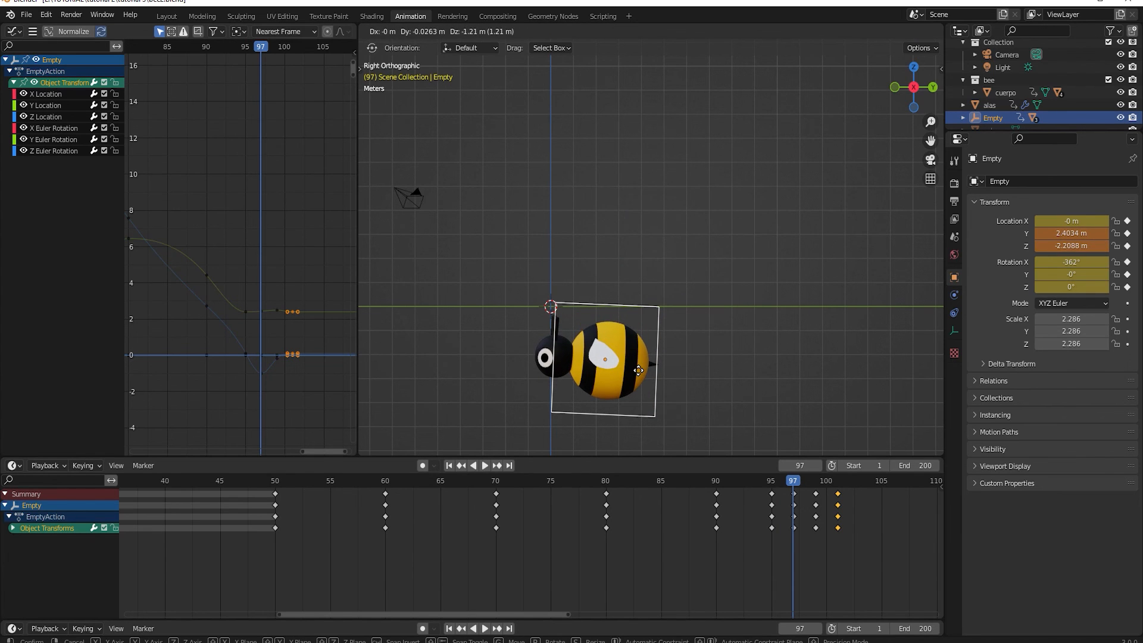
left_click(639, 370)
key("i")
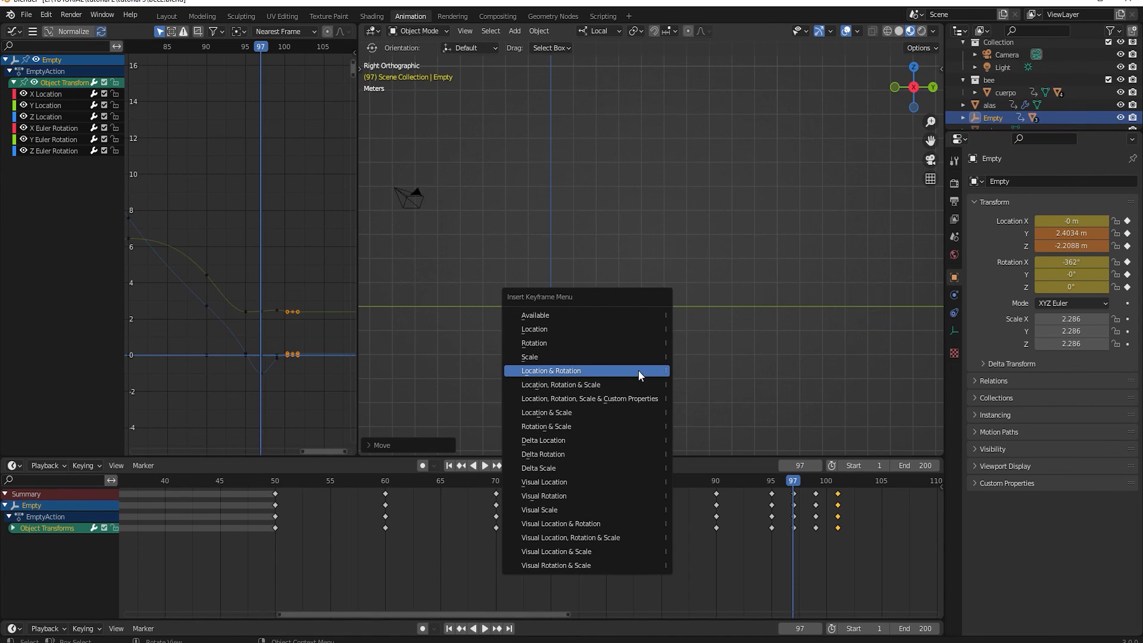
left_click(638, 370)
At frame 99, raise the Empty to Z about 1.66 m and replace its Location & Rotation keyframe
mouse_move(795, 485)
left_mouse_down()
mouse_move(807, 486)
mouse_move(777, 489)
mouse_move(815, 489)
left_mouse_up()
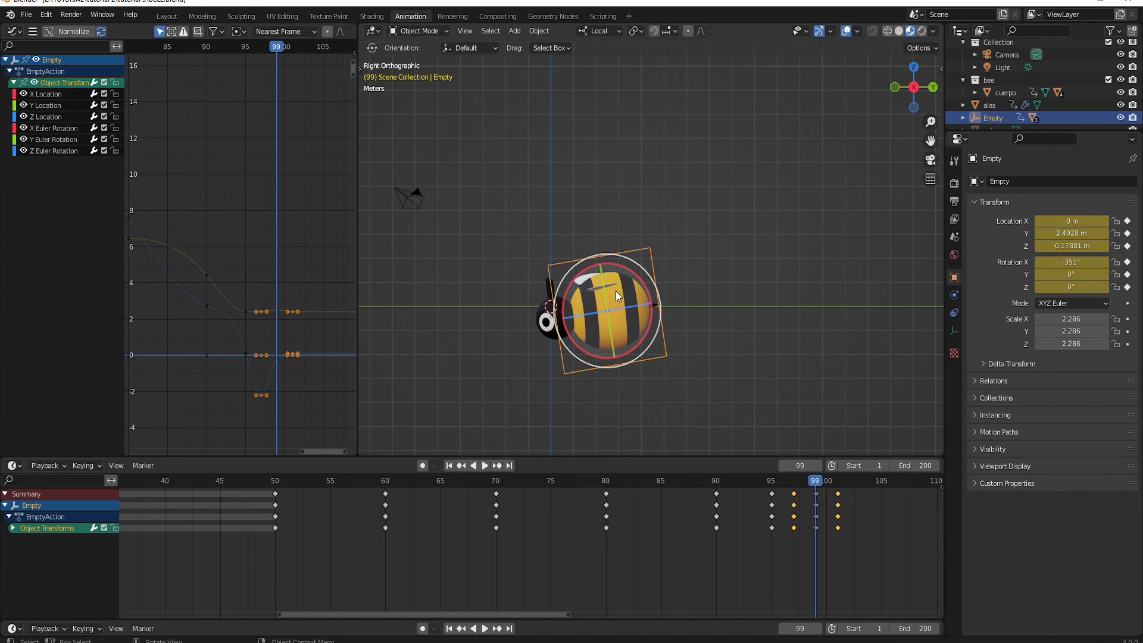
key("g")
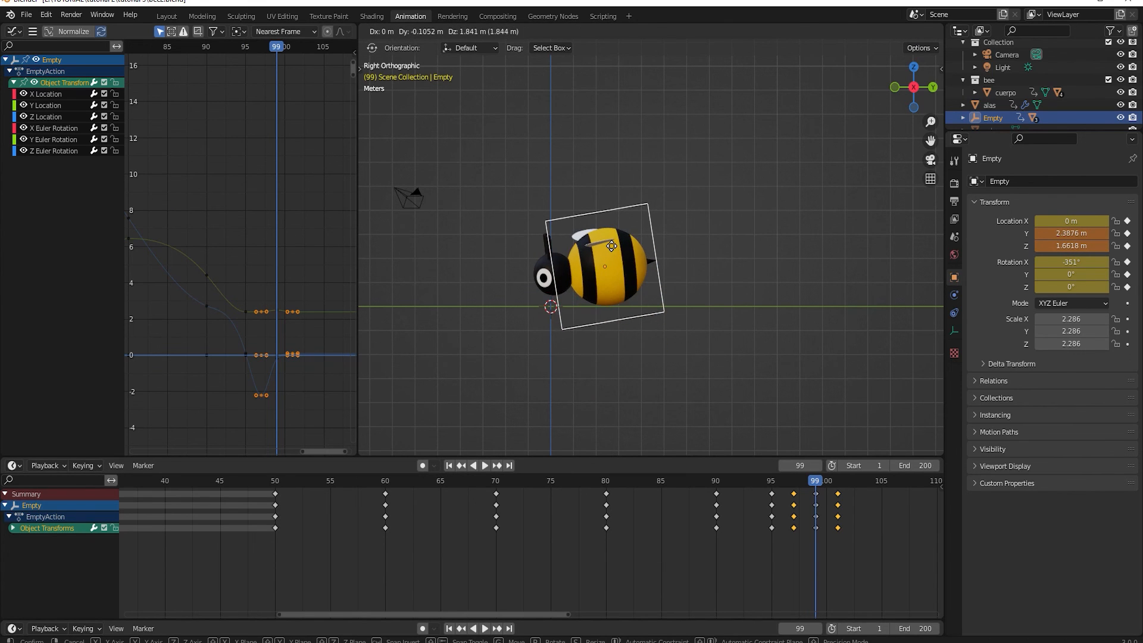
left_click(611, 245)
key("i")
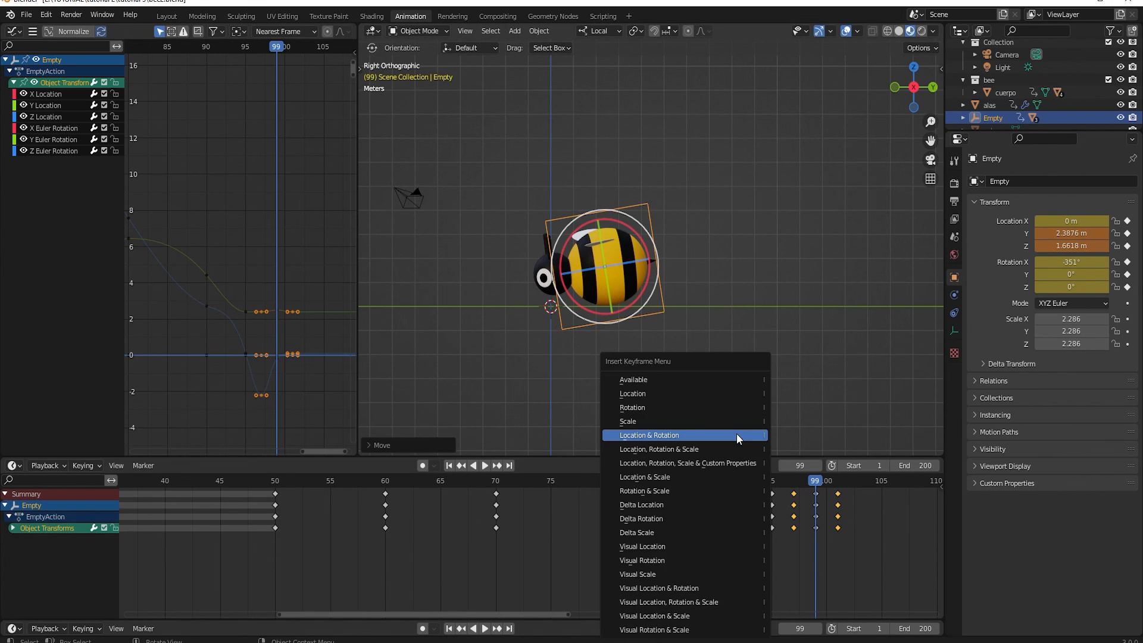
left_click(737, 433)
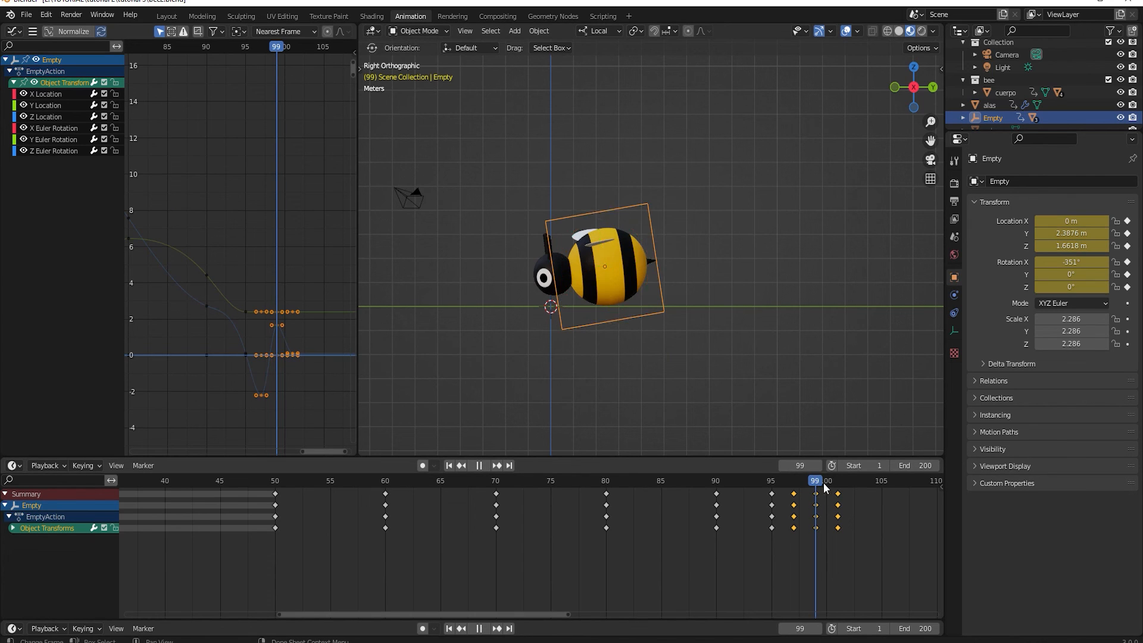
Play back the loop and examine the stronger landing bounce from several perspective angles
left_click_drag(823, 482, 573, 475)
key("space")
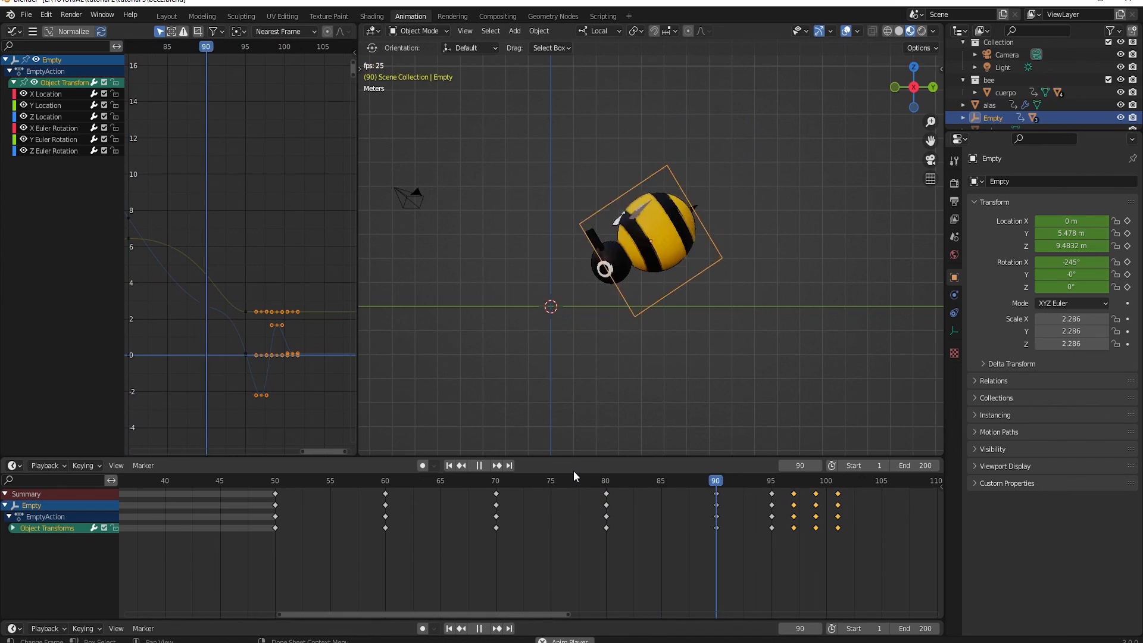
middle_click_drag(642, 312, 713, 366)
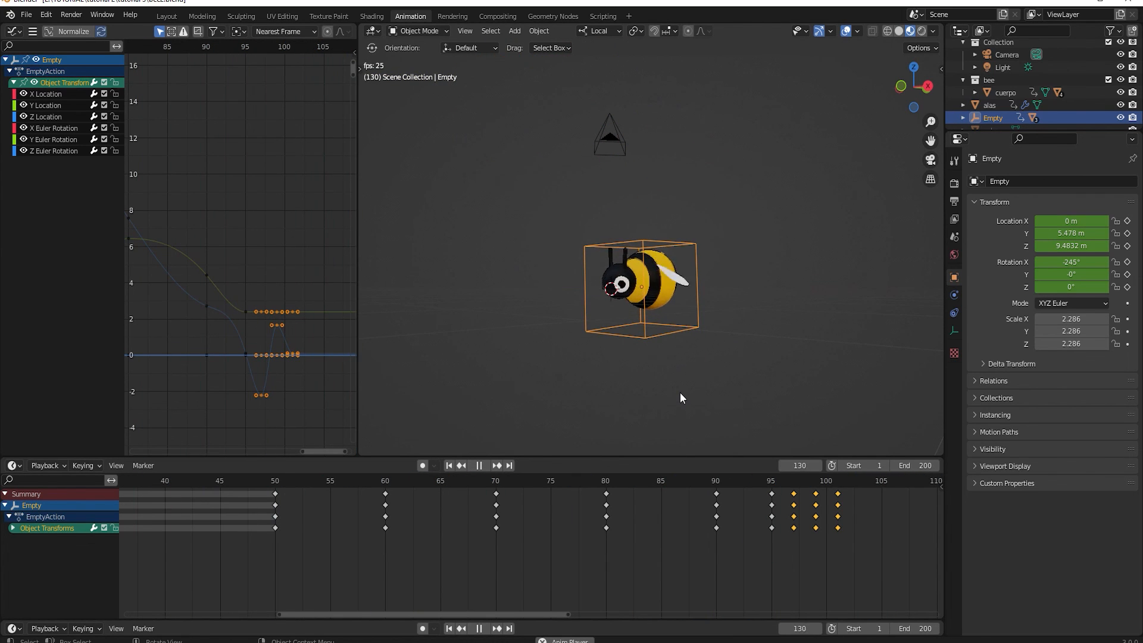
middle_click_drag(678, 330, 719, 292)
scroll(716, 366, "up", 3)
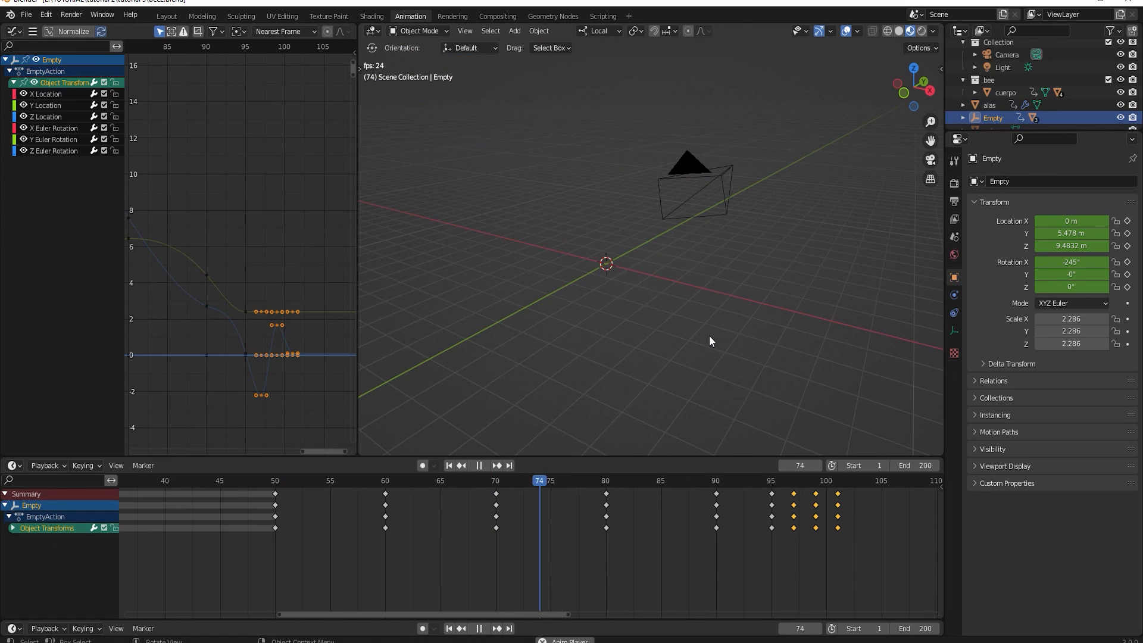
key("space")
scroll(686, 302, "down", 2)
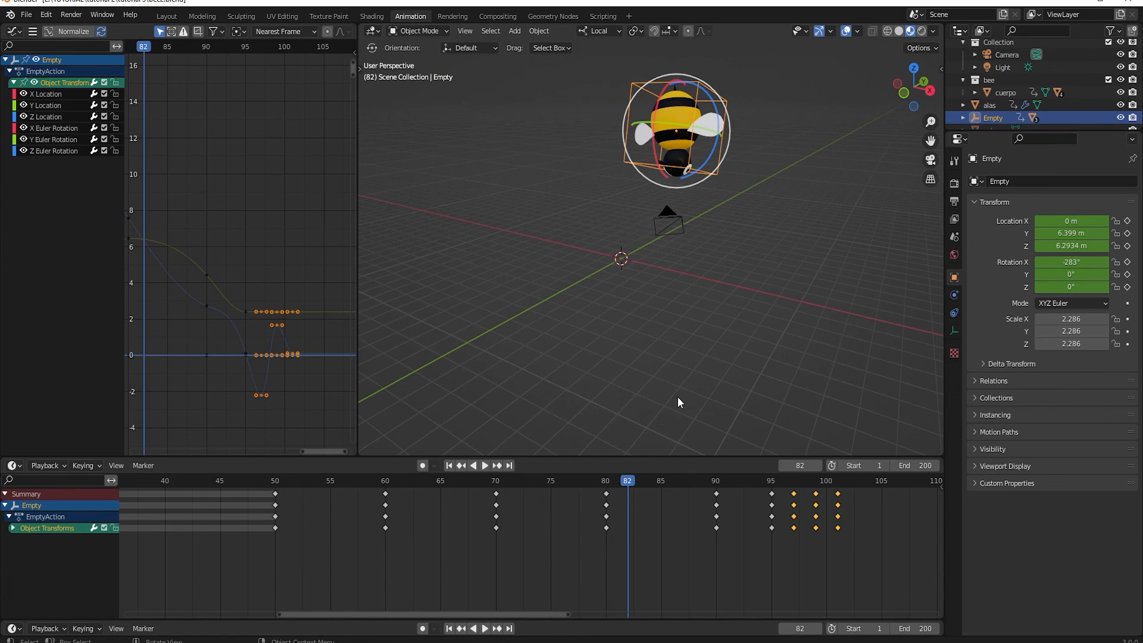
Shrink the Graph Editor to a narrow strip and maximize the 3D viewport to fill the whole window
left_click_drag(359, 226, 134, 207)
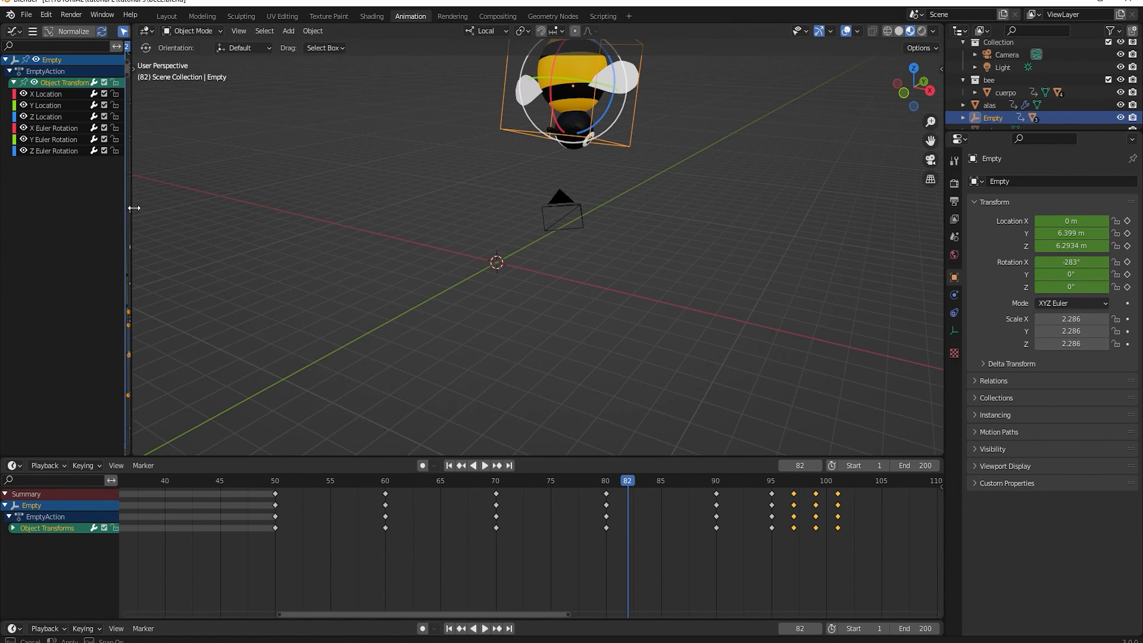
middle_click_drag(558, 276, 609, 277)
left_click_drag(133, 212, 164, 212)
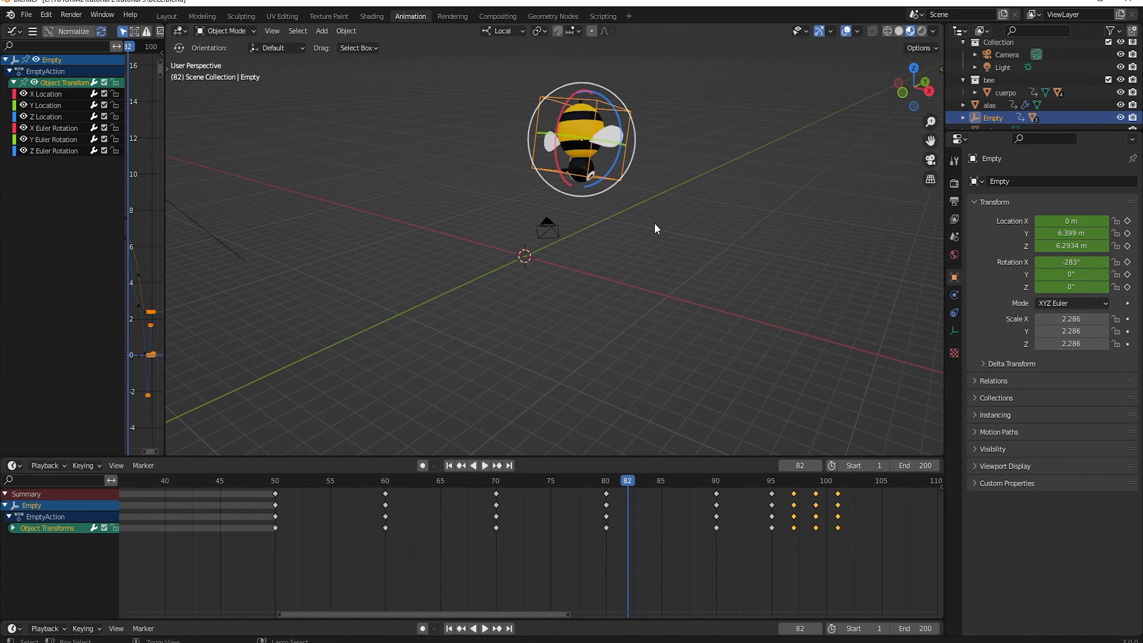
key("ctrl+space")
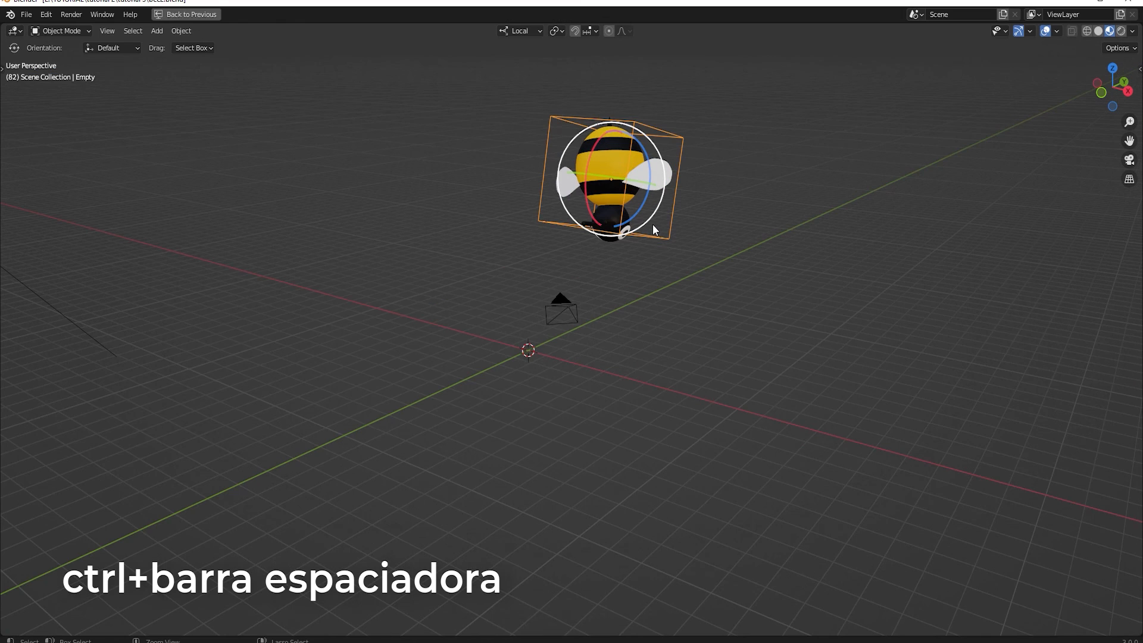
Play the animation in the maximized viewport and examine the bee's flight and landing from a lower perspective
mouse_move(655, 332)
middle_mouse_down()
mouse_move(661, 295)
mouse_move(651, 330)
middle_mouse_up()
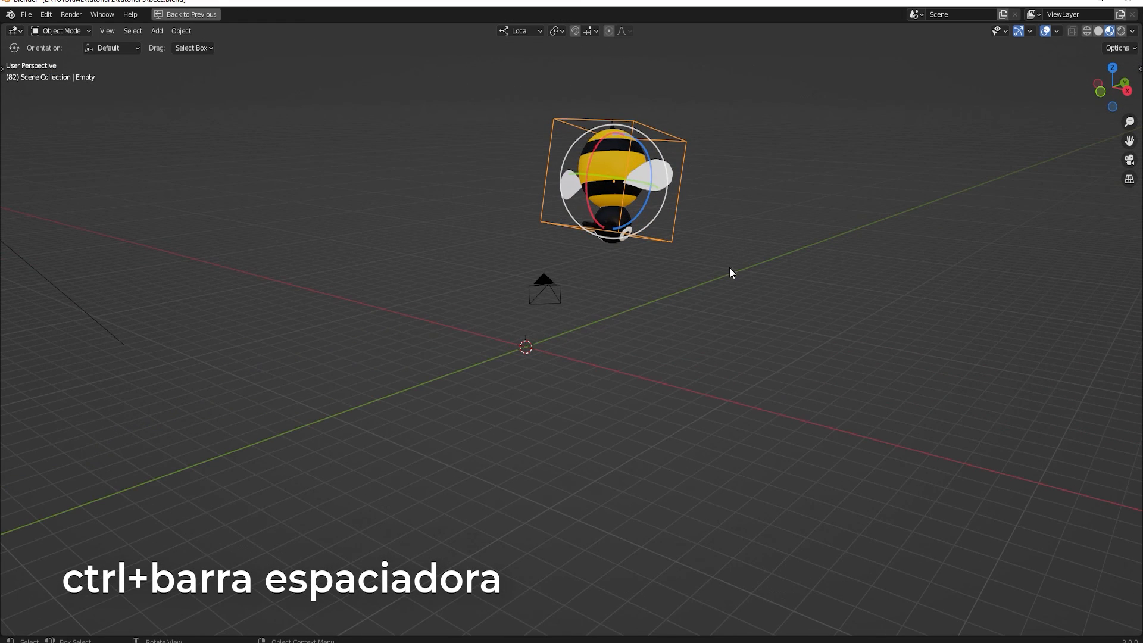
key("space")
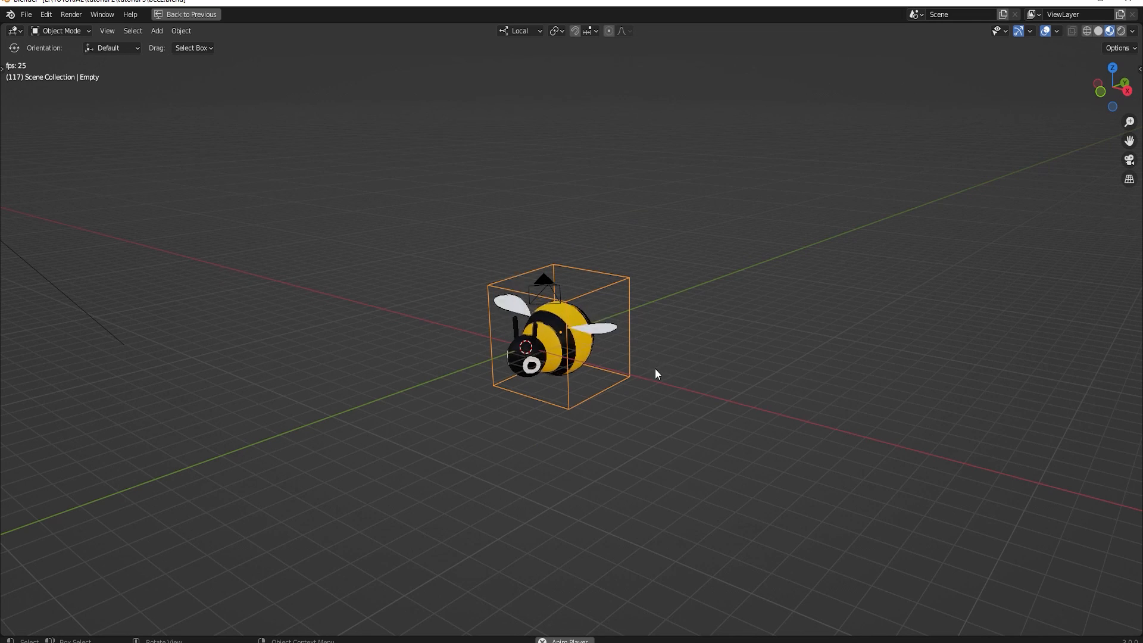
middle_click_drag(654, 369, 659, 357)
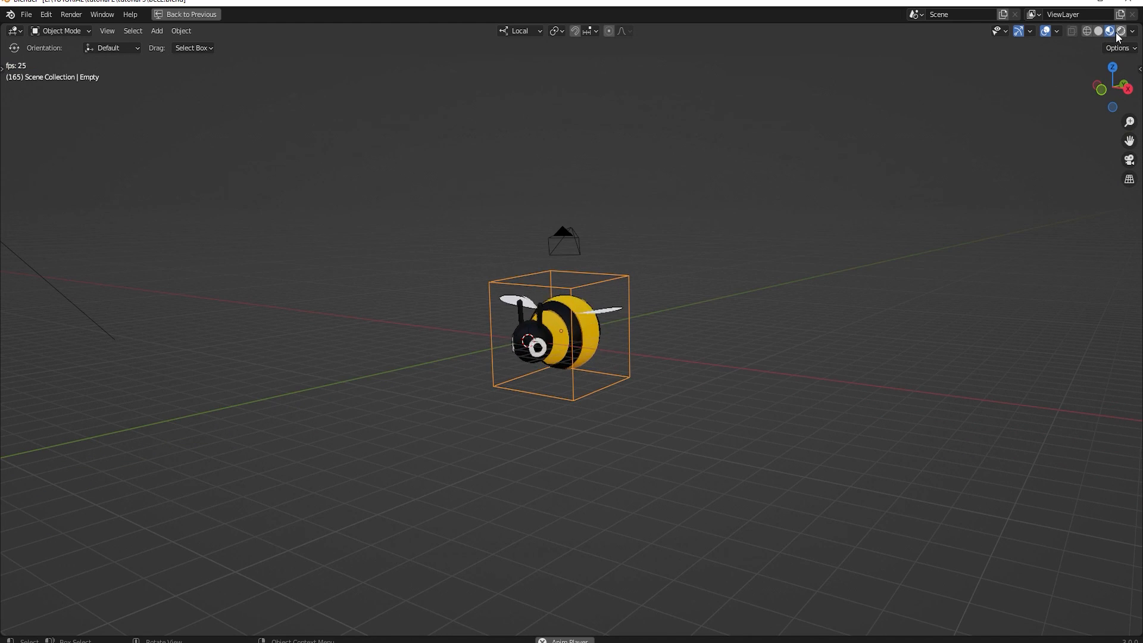
Switch the viewport to Rendered shading and hide all overlays to view the bee's animation cleanly during playback
left_click(1121, 31)
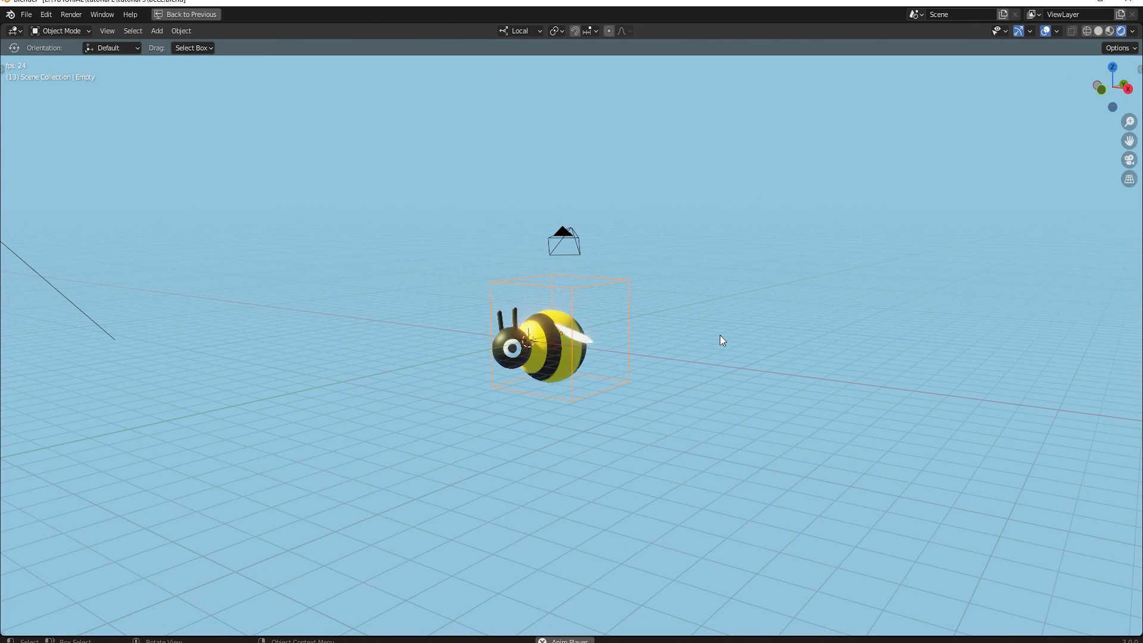
left_click(1045, 31)
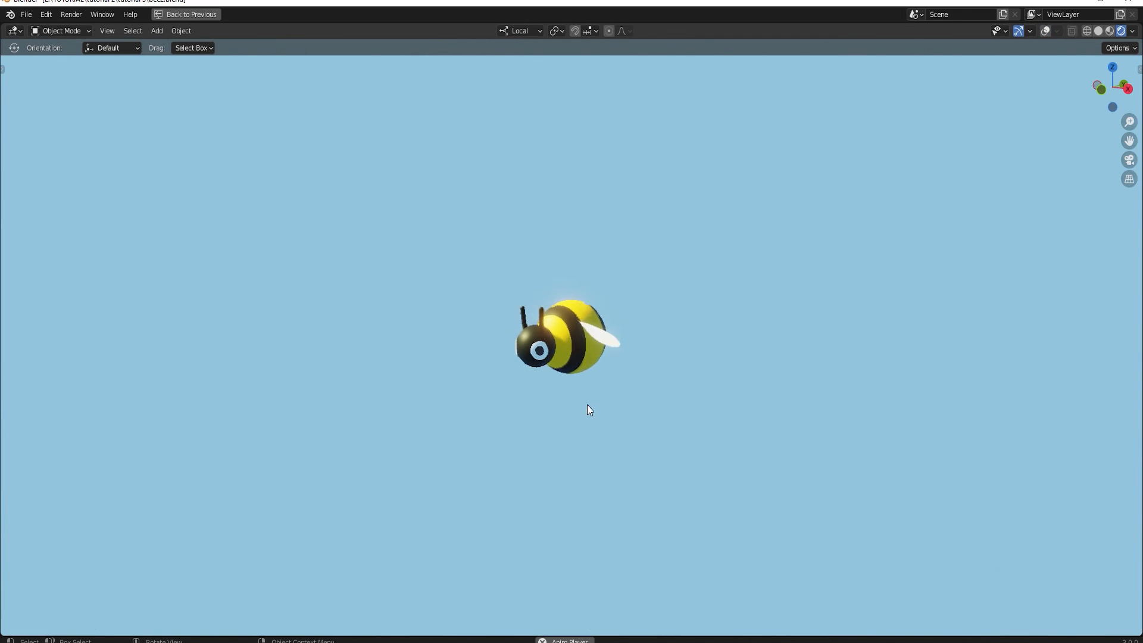
middle_click_drag(573, 404, 640, 388)
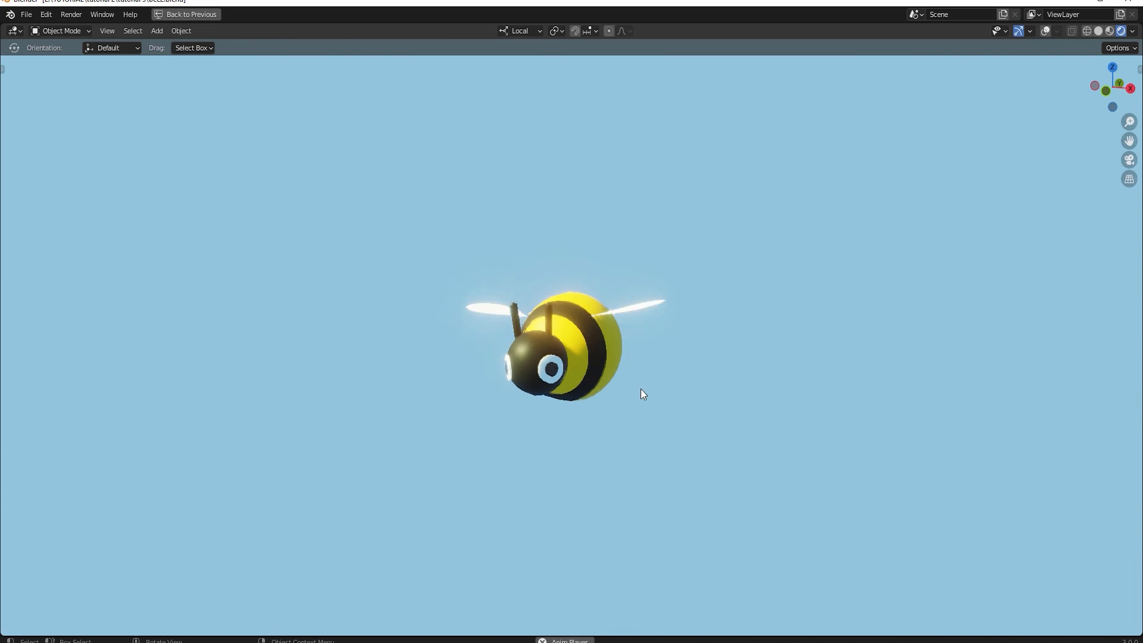